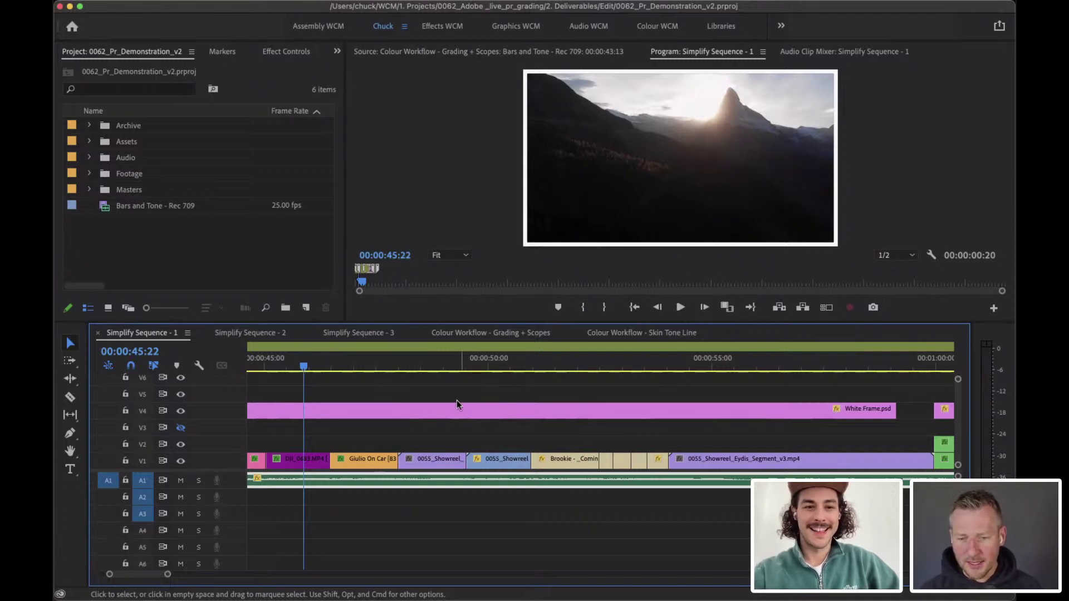
# Open the 2021 Reel MASTER sequence from the Archive bin inside Masters and look over its timeline.
pyautogui.scroll(5, 427, 402)
pyautogui.scroll(-3, 427, 402)
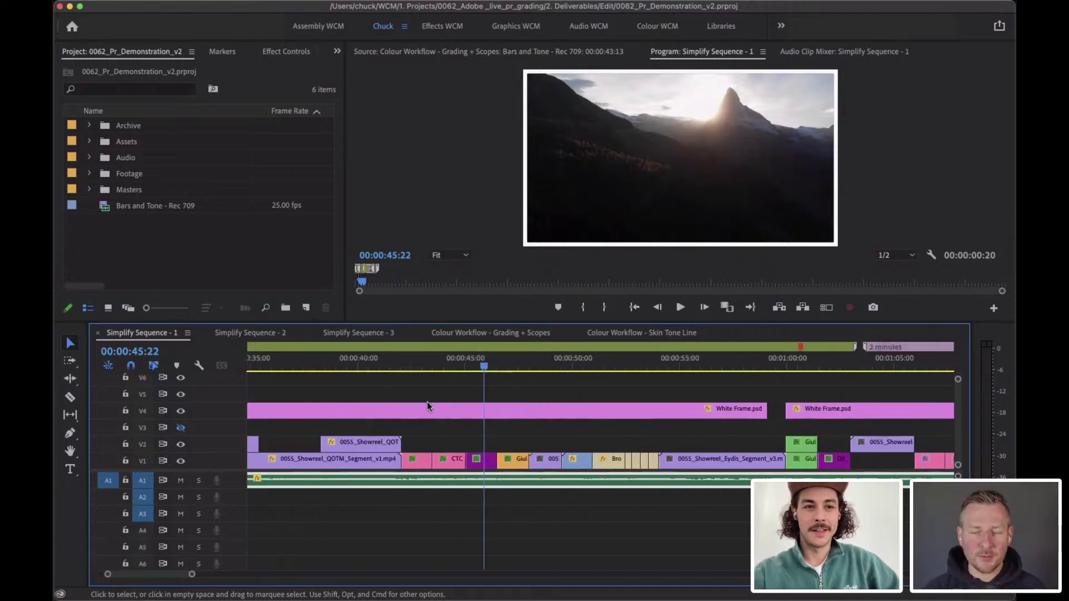
pyautogui.click(89, 189)
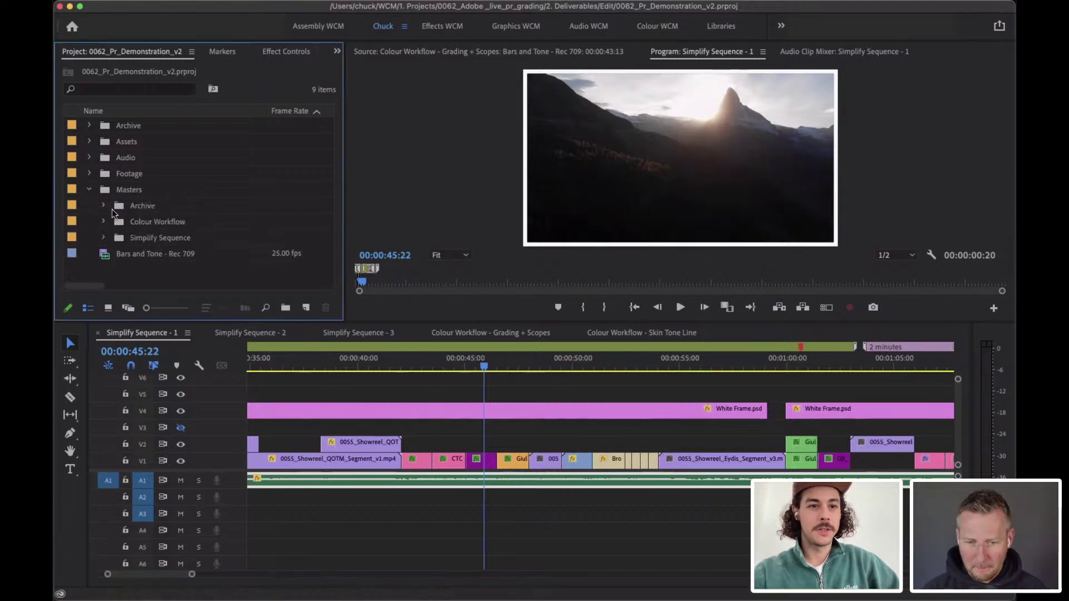
pyautogui.click(104, 205)
pyautogui.doubleClick(139, 222)
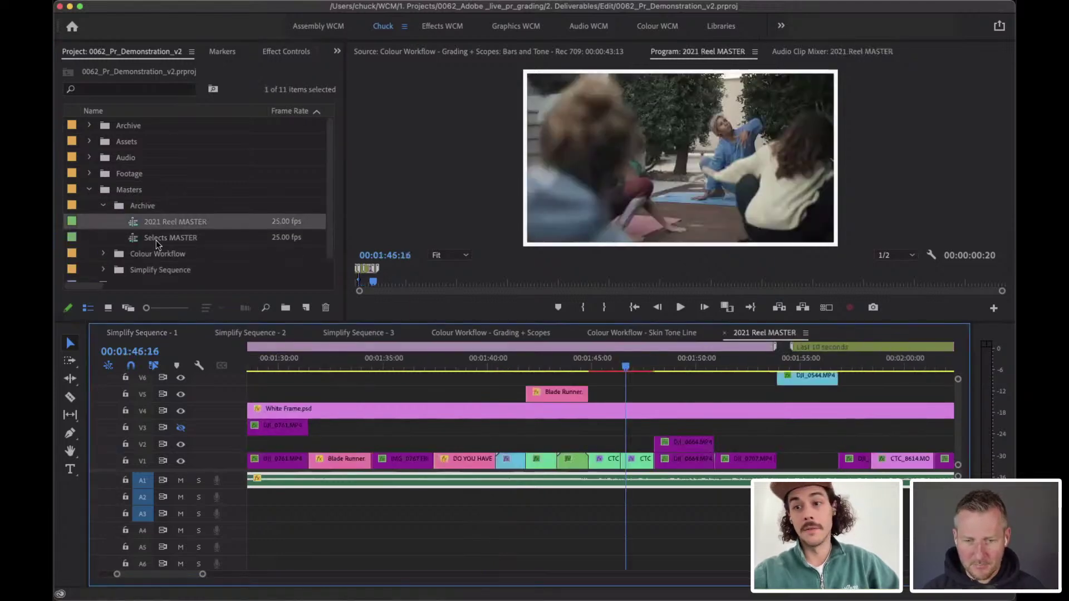
pyautogui.scroll(10, 373, 447)
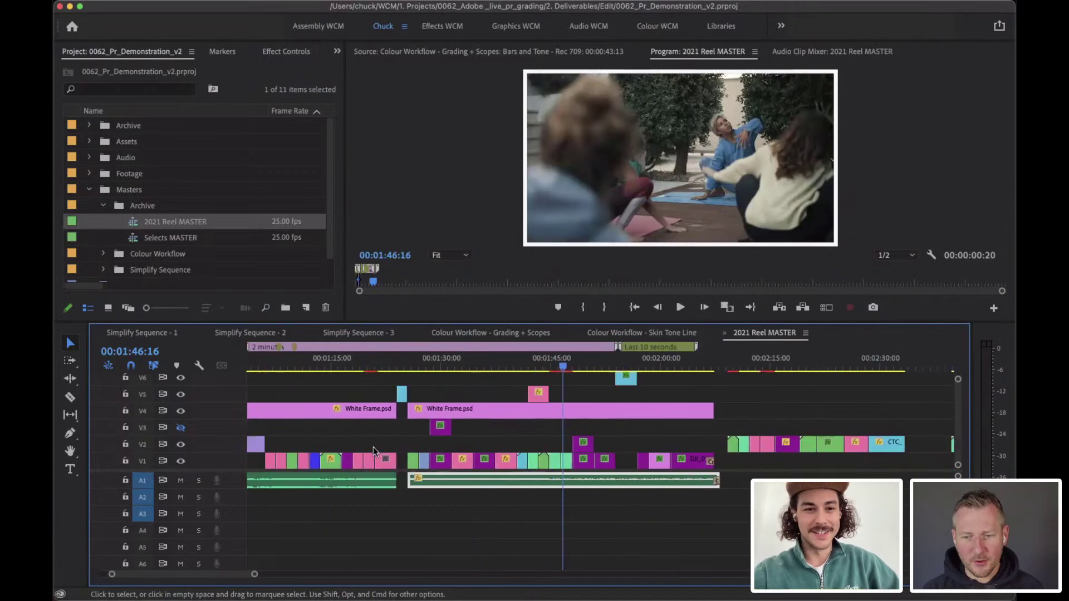
pyautogui.scroll(2, 373, 446)
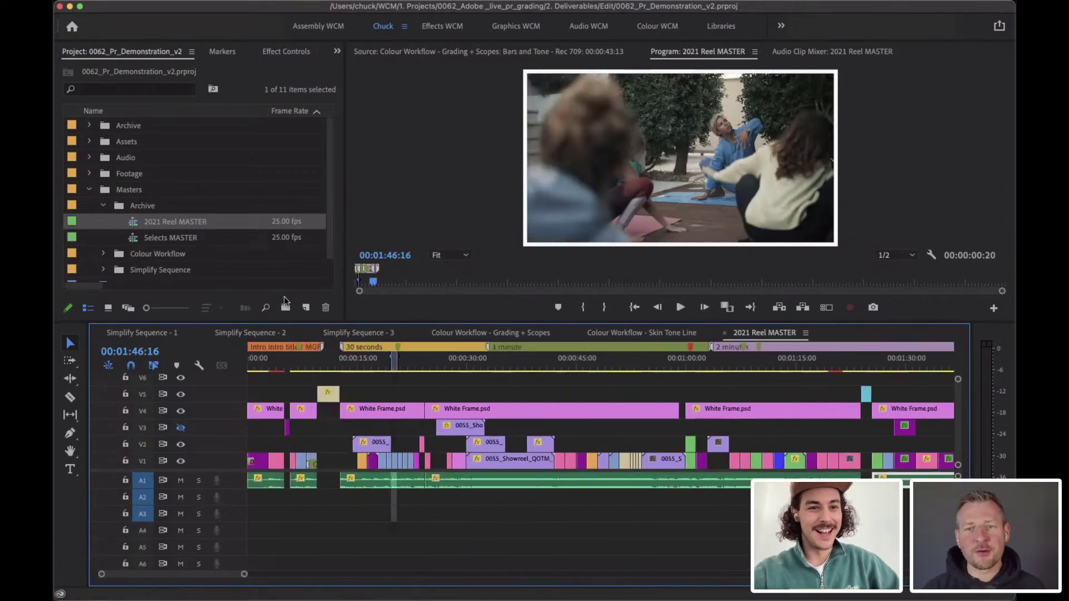
# Open the recent team project 0055_Showreel_2021_v1, accepting the older-client notice and setting all missing media offline.
pyautogui.moveTo(266, 4)
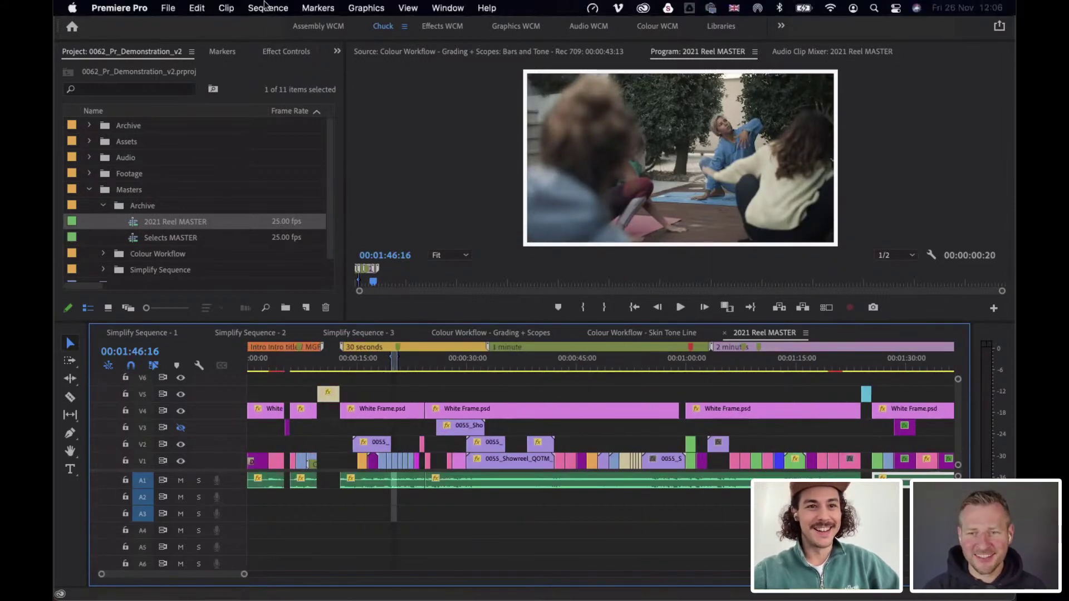
pyautogui.click(169, 8)
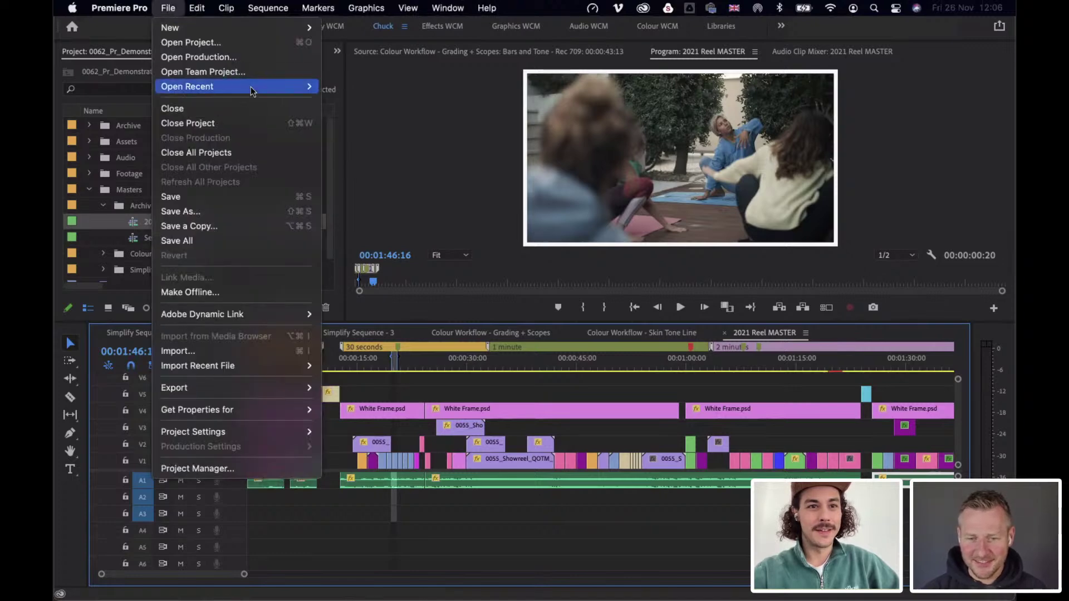
pyautogui.moveTo(253, 89)
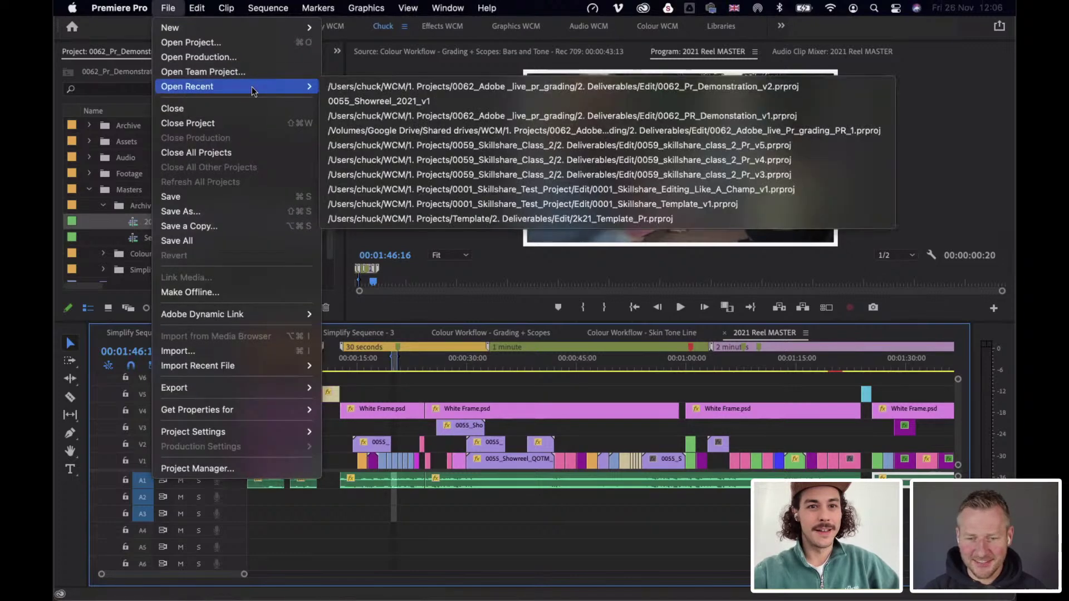
pyautogui.click(337, 100)
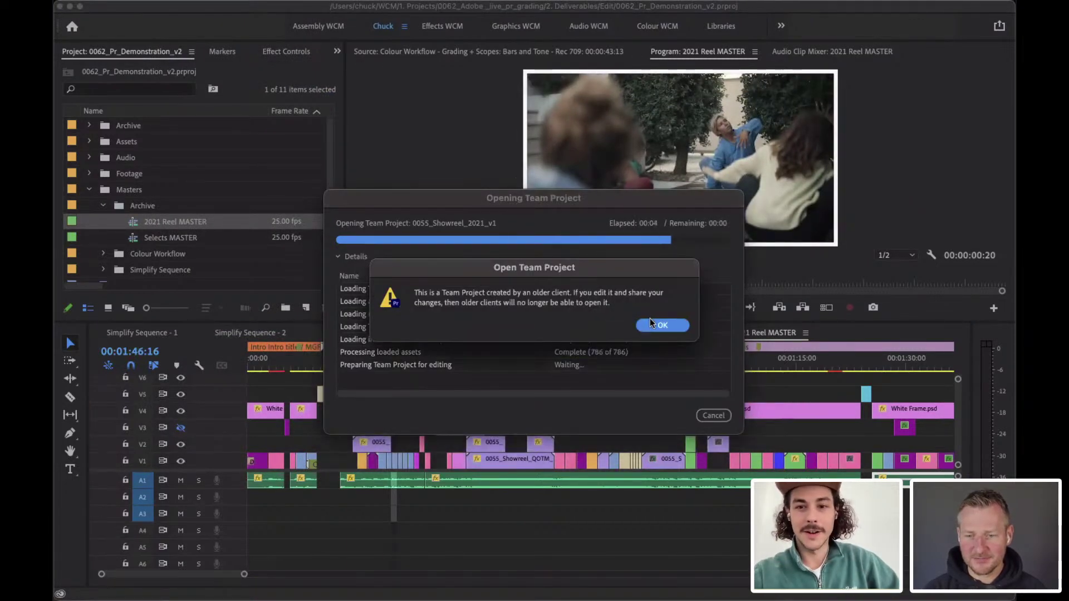
pyautogui.click(650, 320)
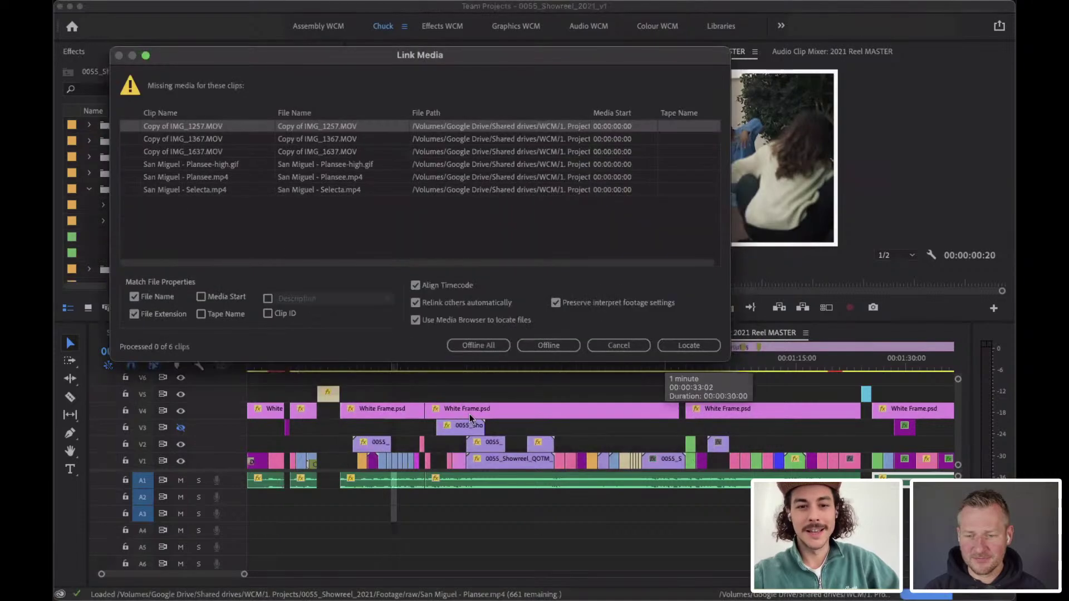
pyautogui.click(490, 343)
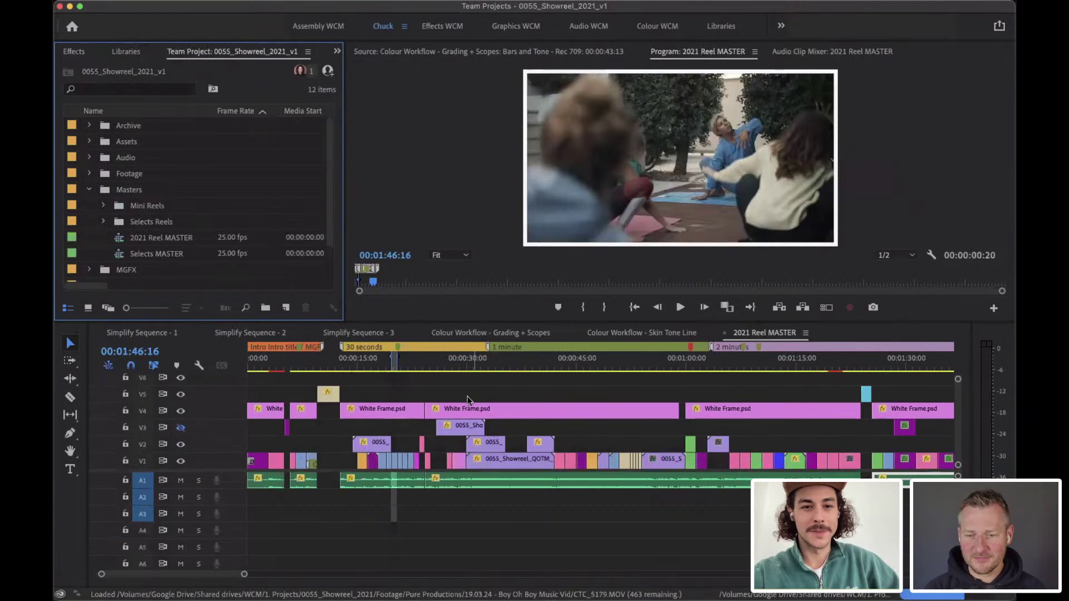
# Open the team project's 2021 Reel MASTER sequence and play its opening seconds in a maximized Program monitor.
pyautogui.scroll(-2, 196, 200)
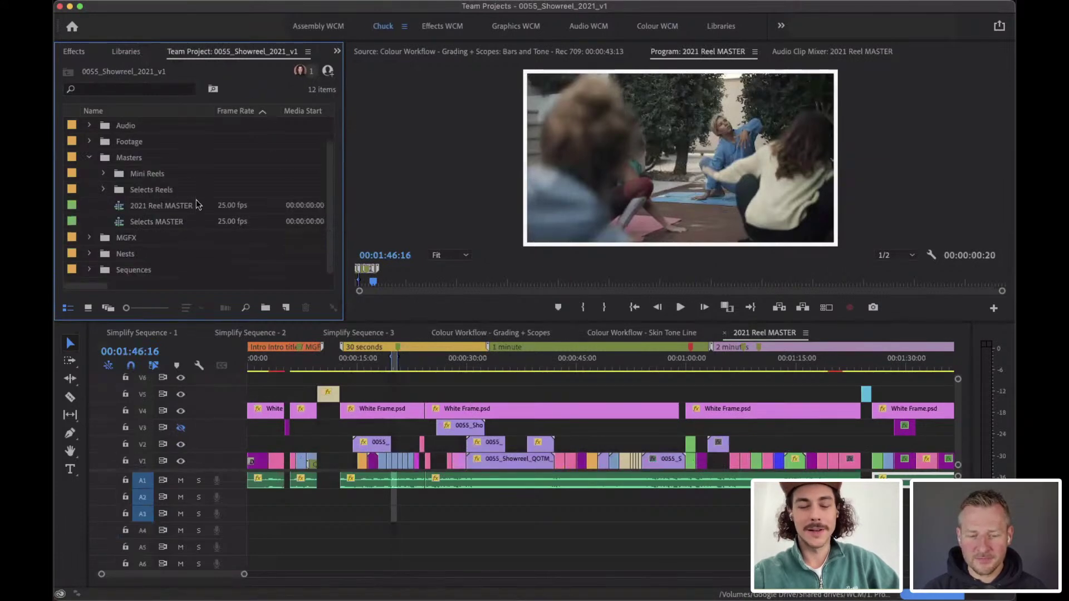
pyautogui.doubleClick(121, 206)
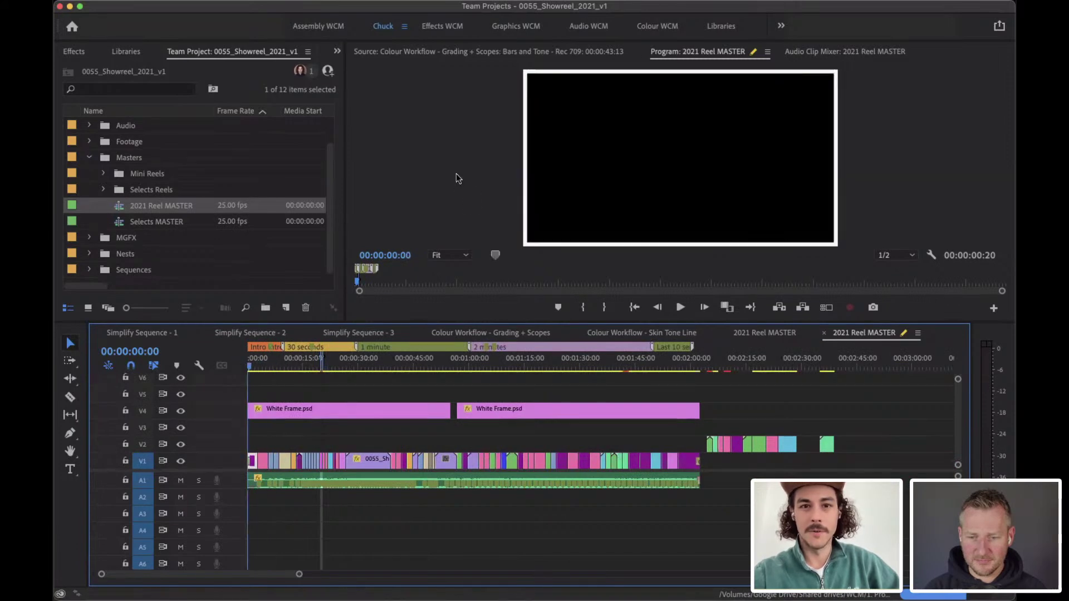
pyautogui.press('`')
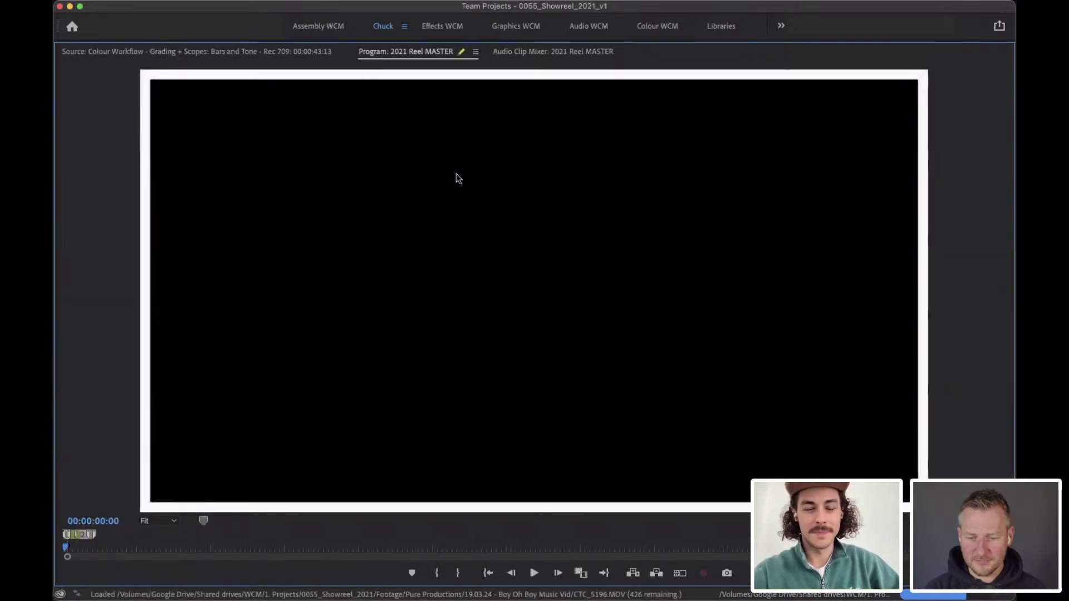
pyautogui.press('space')
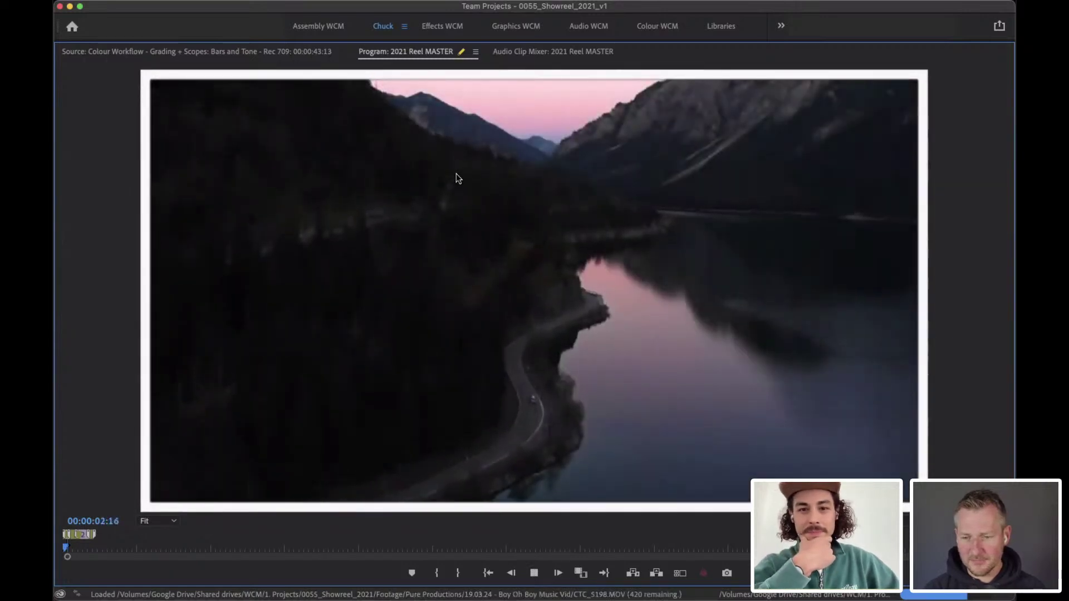
pyautogui.press('space')
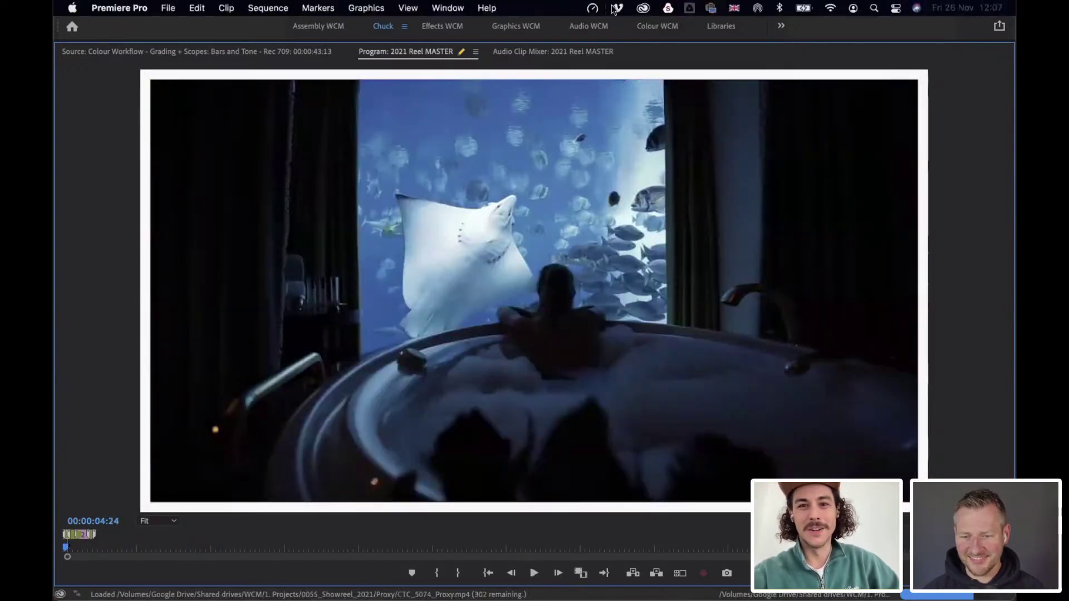
# Switch to the Vimeo menu bar app, watch the 0055_Showreel_Full_v2.mp4 video, and dismiss the app.
pyautogui.click(614, 8)
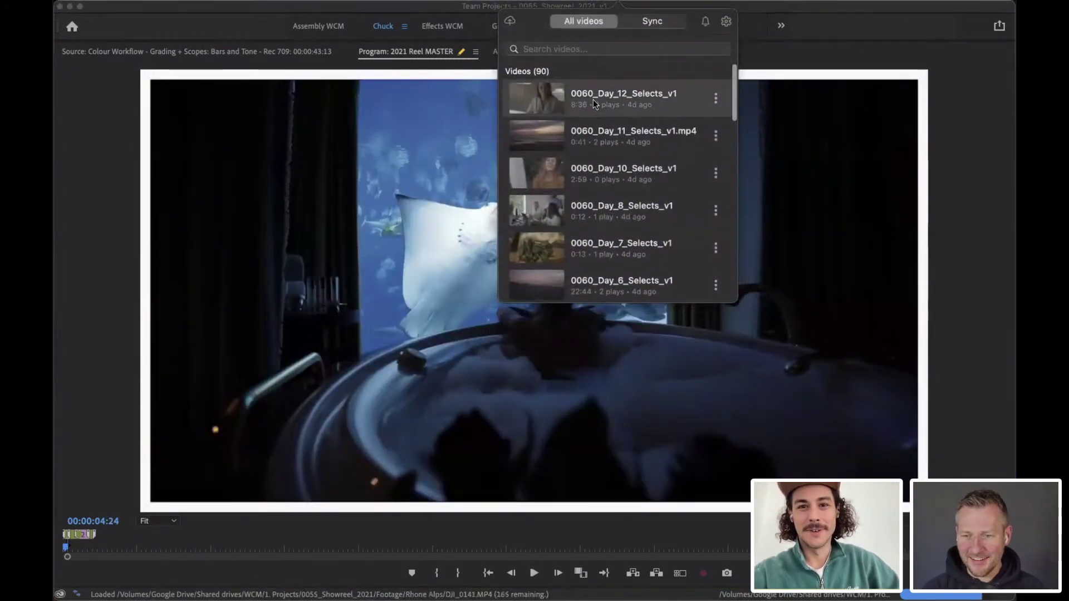
pyautogui.scroll(-10, 593, 100)
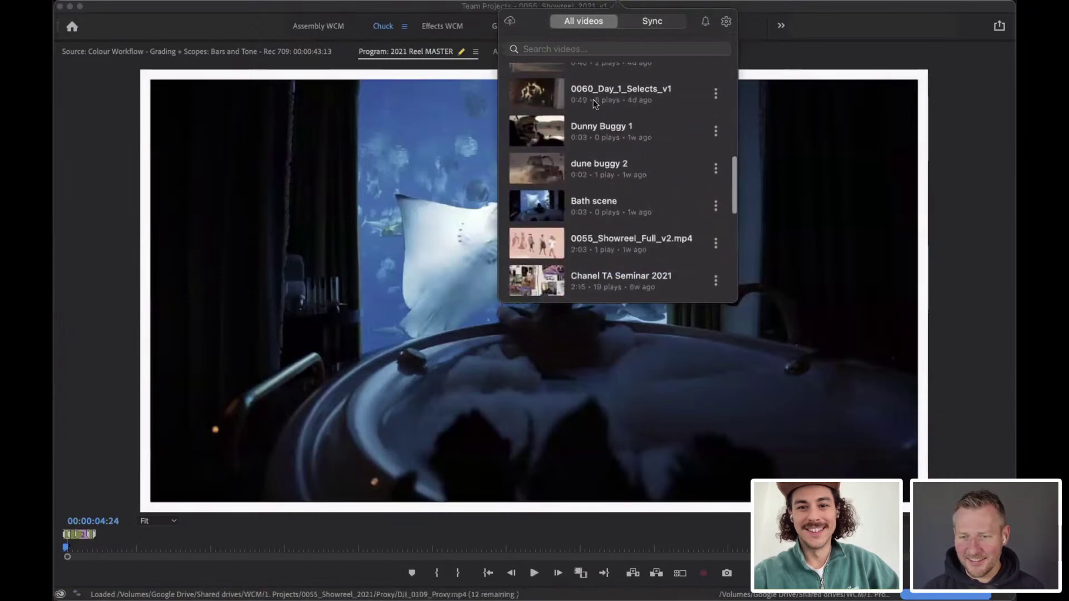
pyautogui.scroll(-4, 593, 100)
pyautogui.click(614, 93)
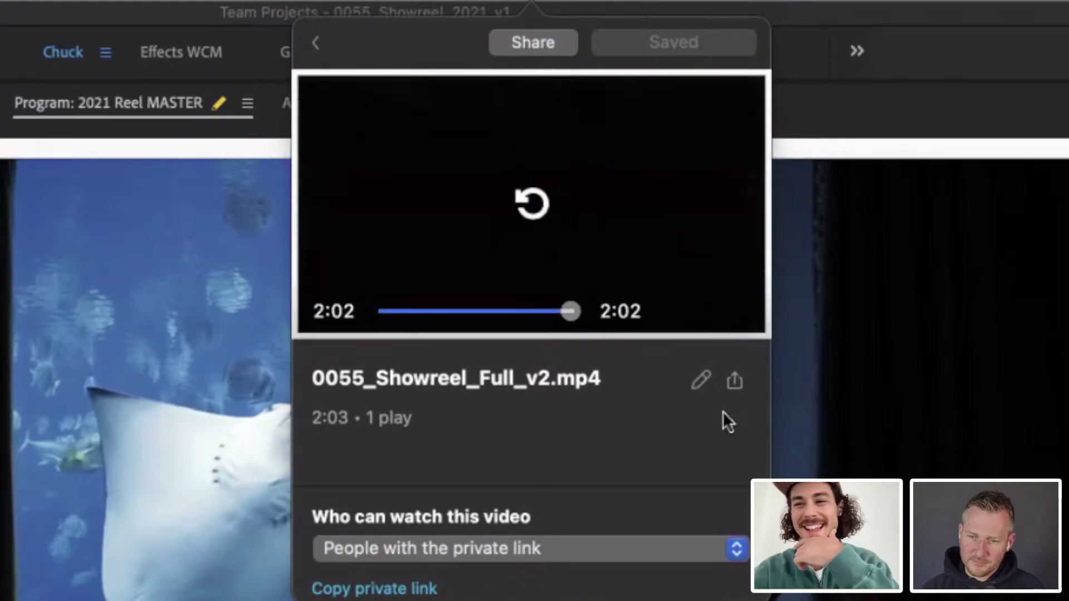
pyautogui.click(841, 458)
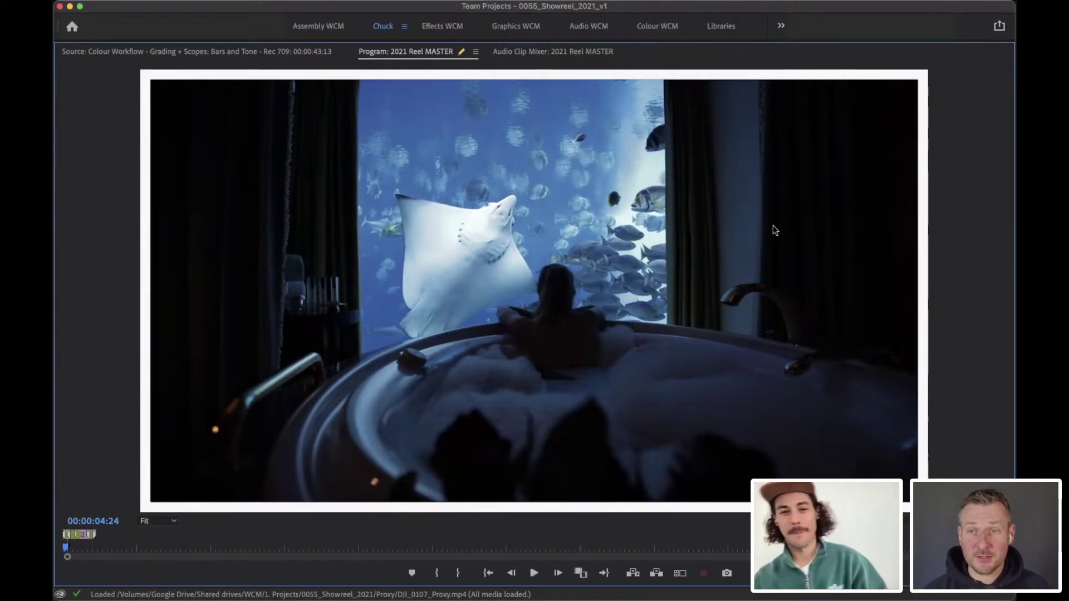
# Restore the full workspace with the playhead at 00:00:02:22 and close the 0055_Showreel_2021_v1 team project.
pyautogui.press('`')
pyautogui.click(382, 387)
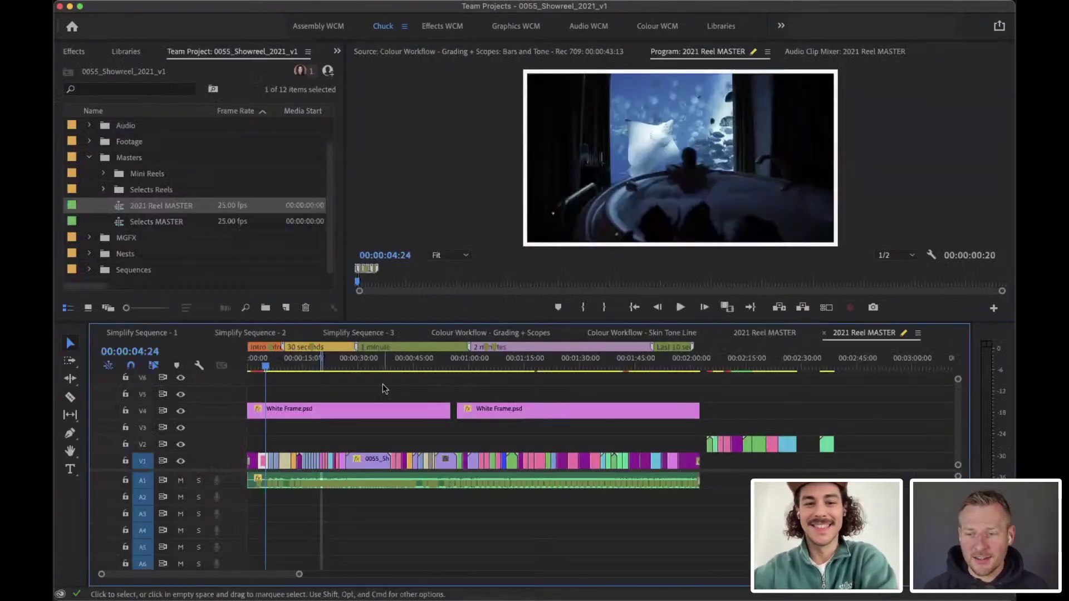
pyautogui.click(272, 366)
pyautogui.moveTo(273, 366)
pyautogui.mouseDown()
pyautogui.moveTo(250, 365)
pyautogui.moveTo(259, 365)
pyautogui.mouseUp()
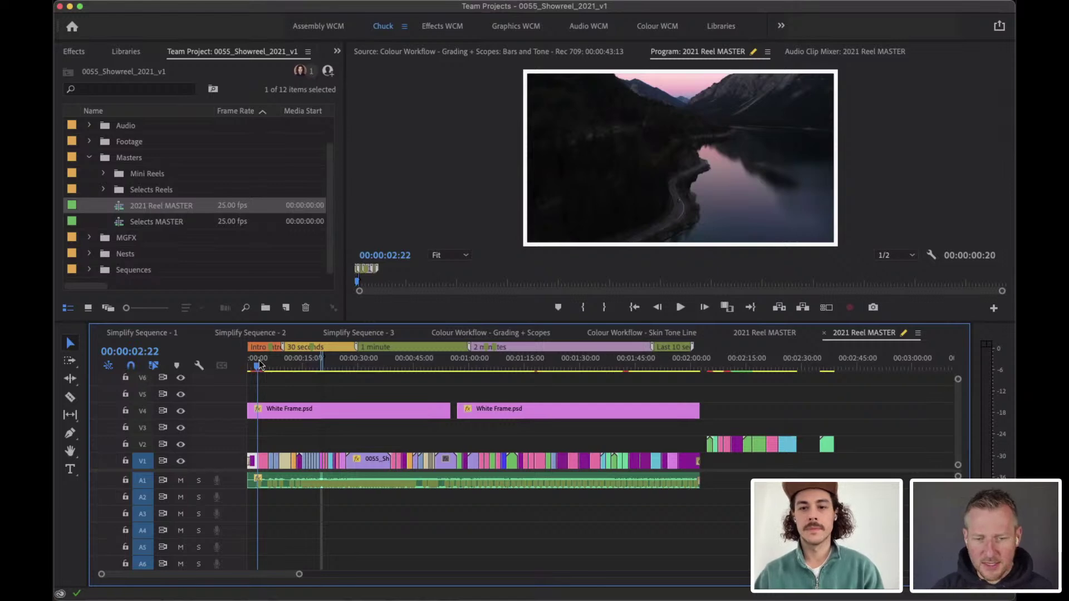
pyautogui.click(309, 53)
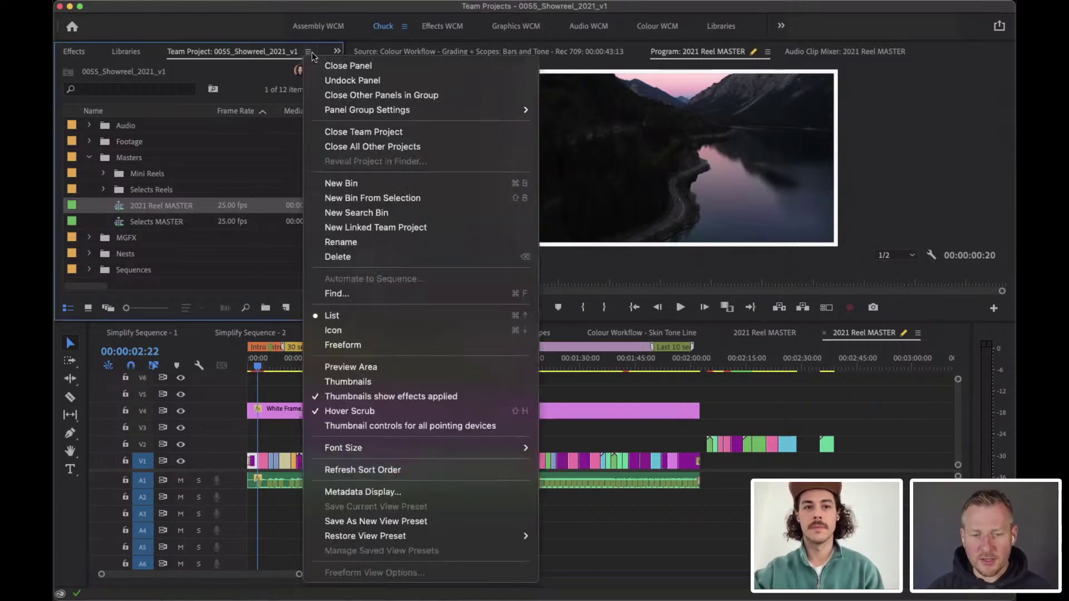
pyautogui.click(367, 131)
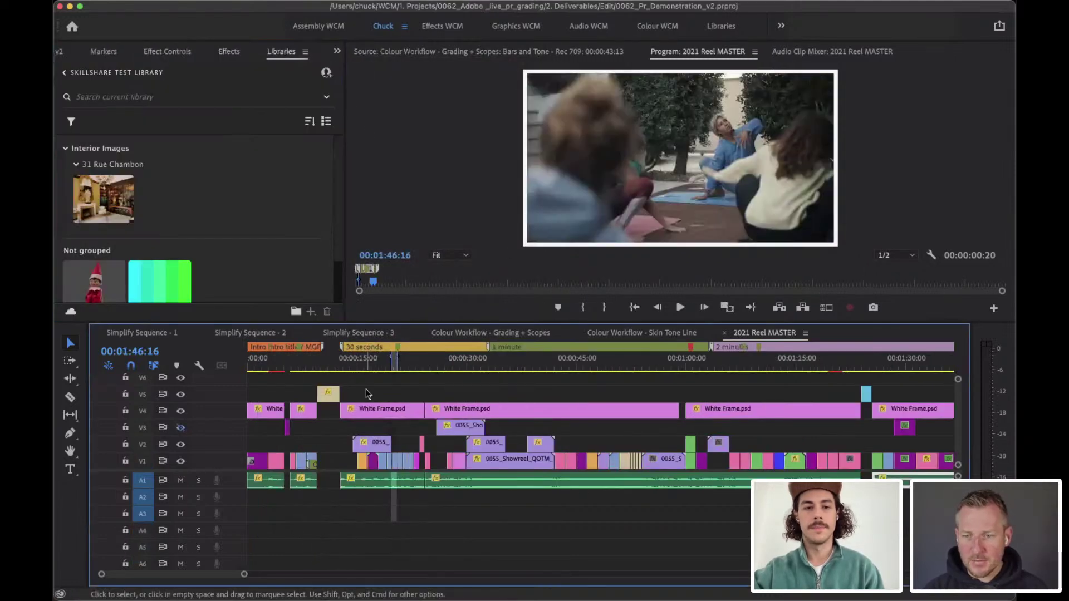
# Scrub through the 2021 Reel MASTER timeline to preview its clips, ending at 00:00:11:13.
pyautogui.moveTo(292, 367); pyautogui.dragTo(734, 441)
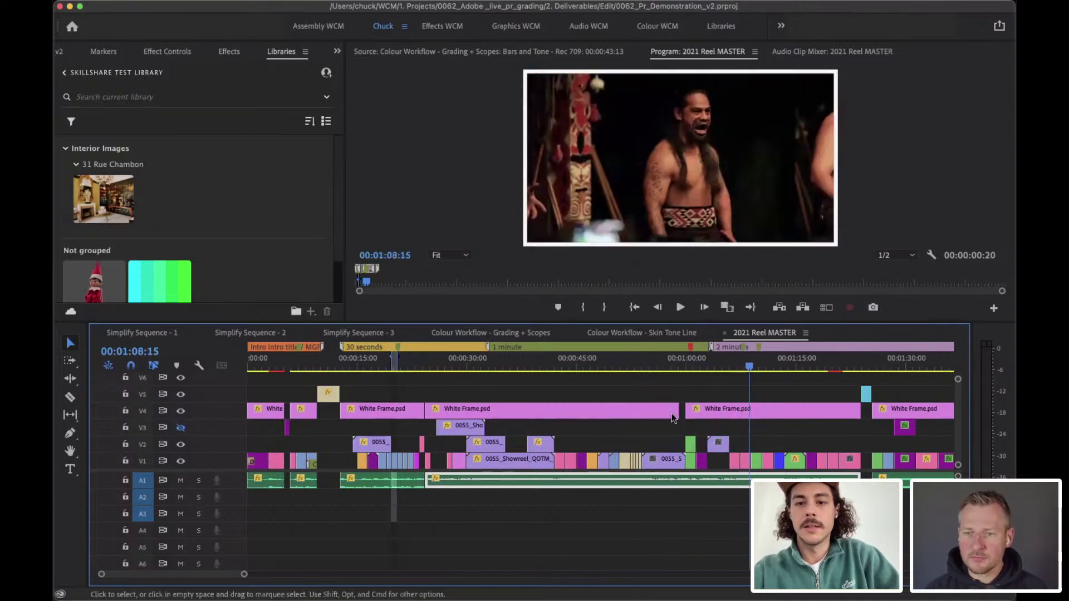
pyautogui.click(628, 363)
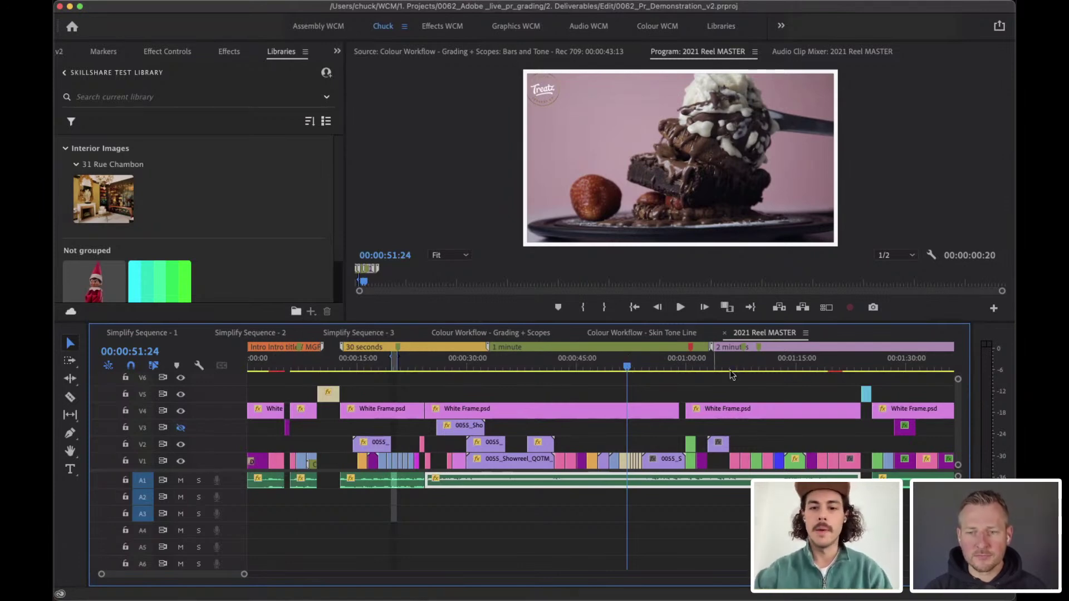
pyautogui.moveTo(717, 366); pyautogui.dragTo(334, 459)
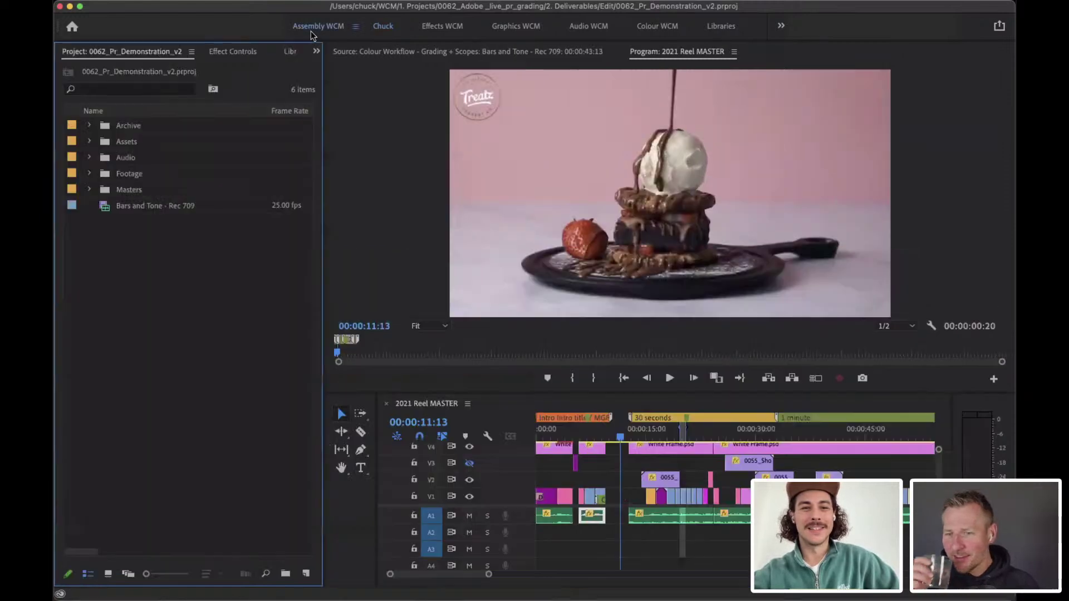
# Switch to the Assembly WCM workspace and move the playhead back to 00:00:02:09 in the reel's intro.
pyautogui.click(316, 28)
pyautogui.scroll(2, 614, 473)
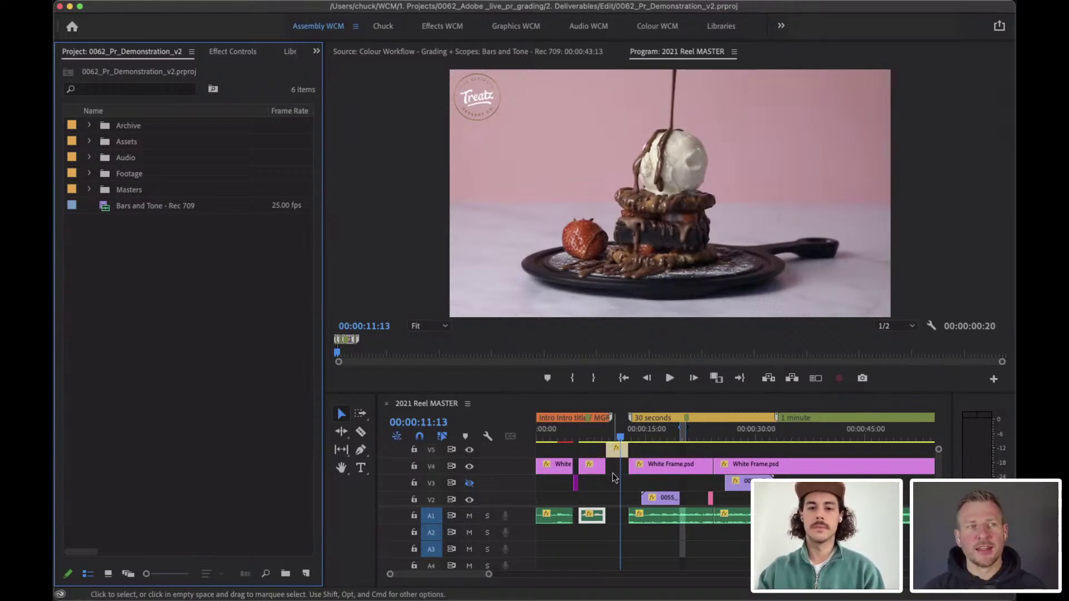
pyautogui.moveTo(594, 433); pyautogui.dragTo(554, 432)
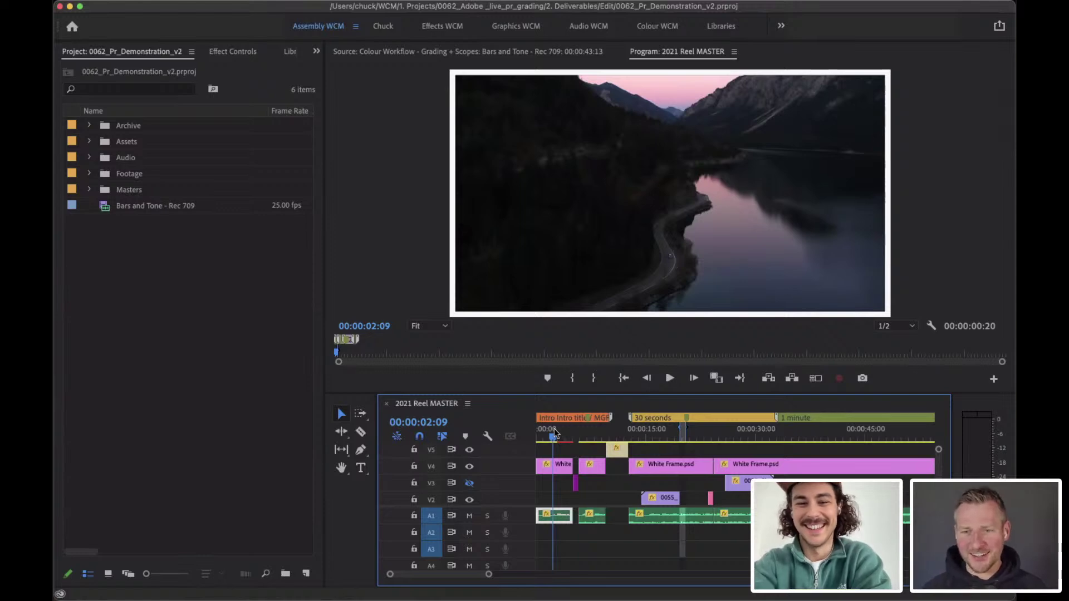
pyautogui.scroll(-3, 588, 445)
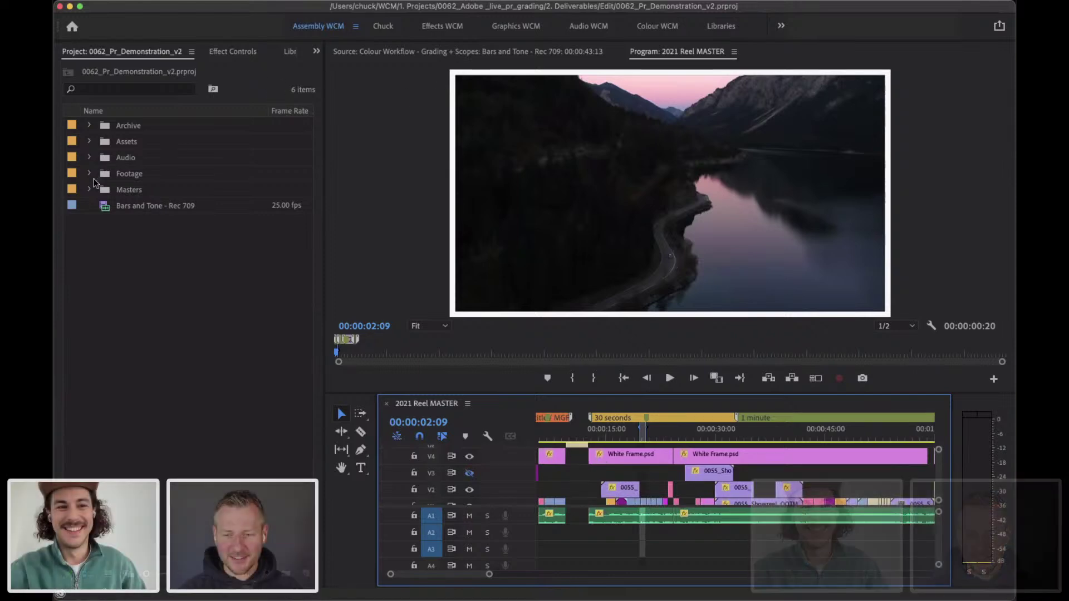
# Open Simplify Sequence - 1 from the Simplify Sequence bin inside Masters and close the 2021 Reel MASTER sequence.
pyautogui.click(89, 190)
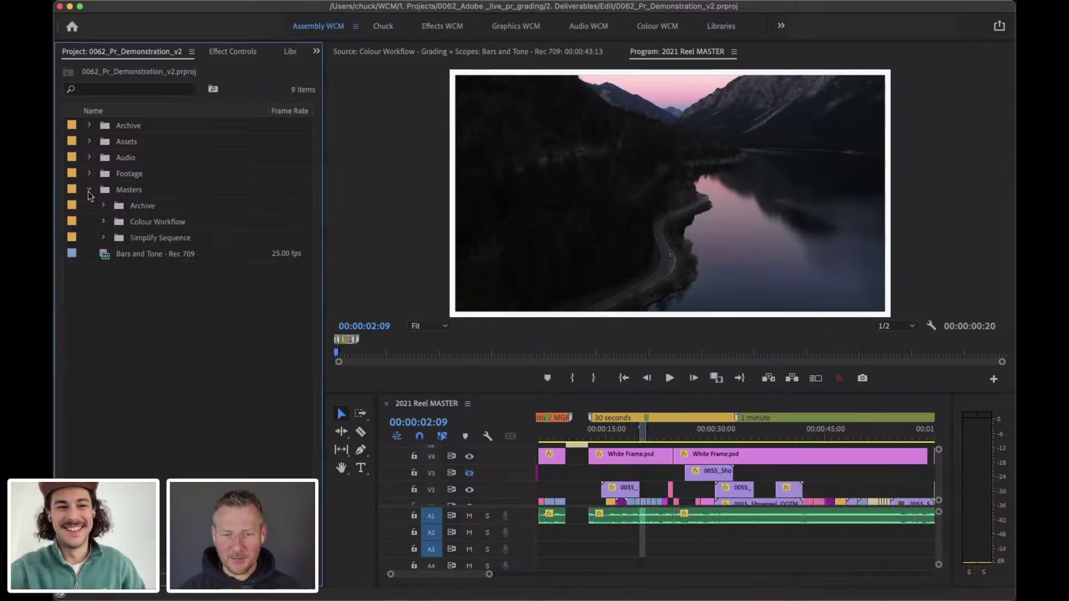
pyautogui.click(103, 238)
pyautogui.doubleClick(144, 255)
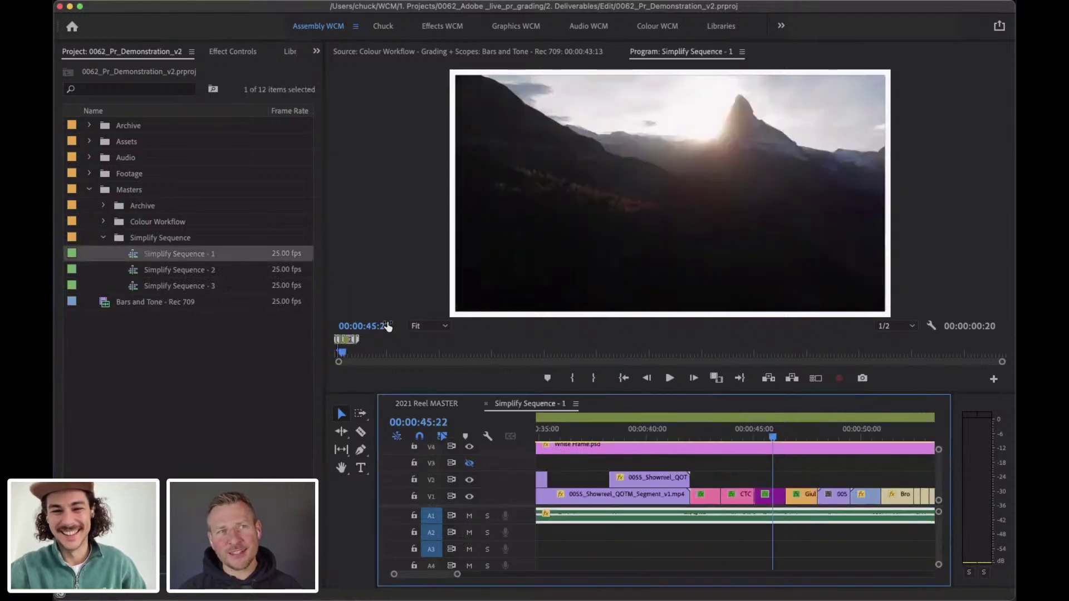
pyautogui.click(386, 404)
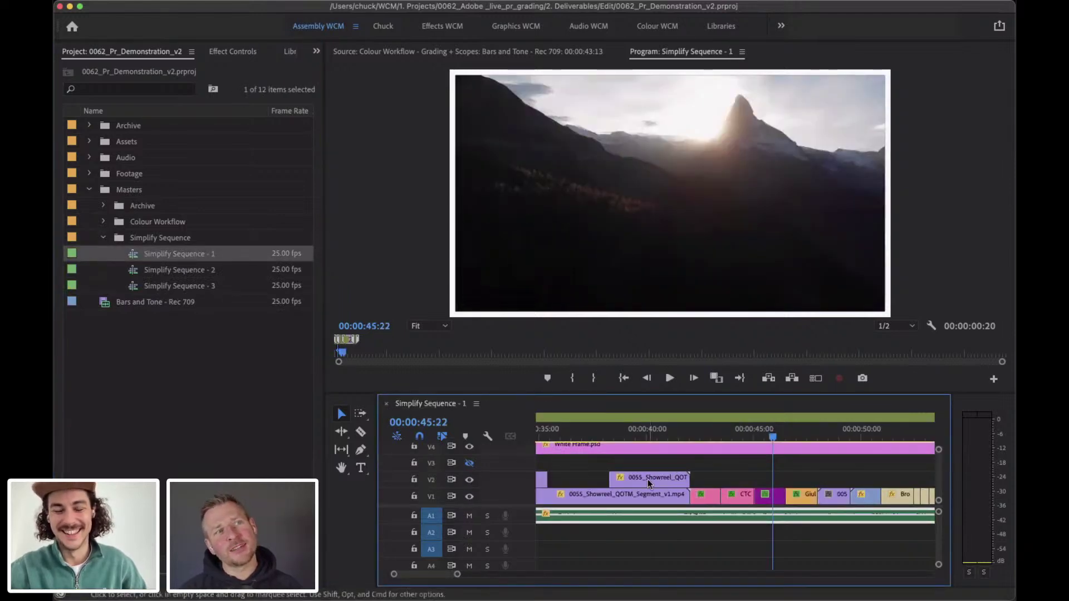
pyautogui.scroll(-5, 647, 479)
pyautogui.scroll(-3, 647, 479)
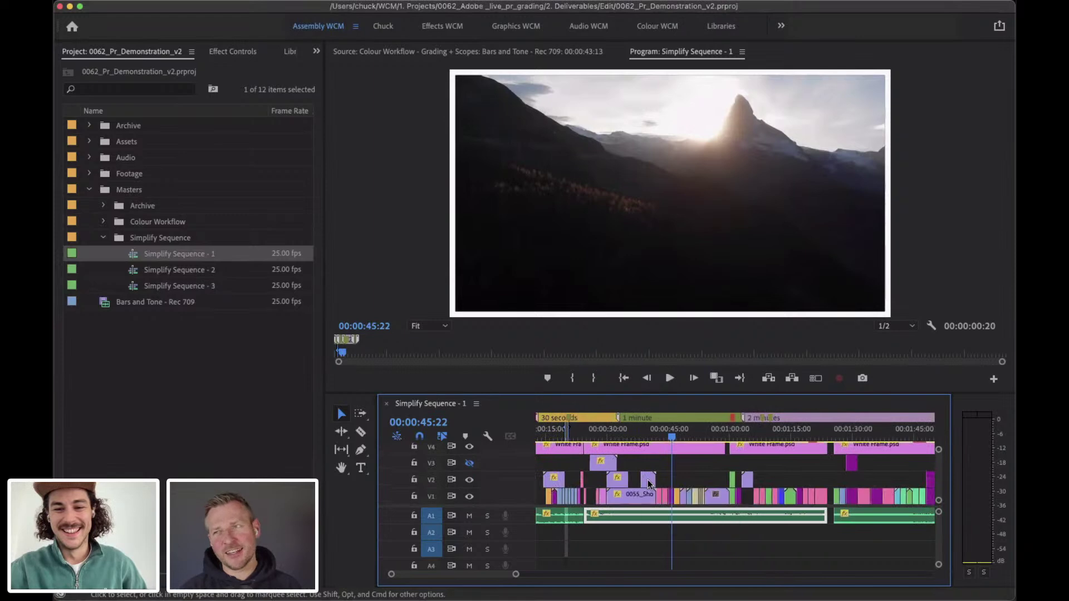
pyautogui.scroll(-3, 647, 479)
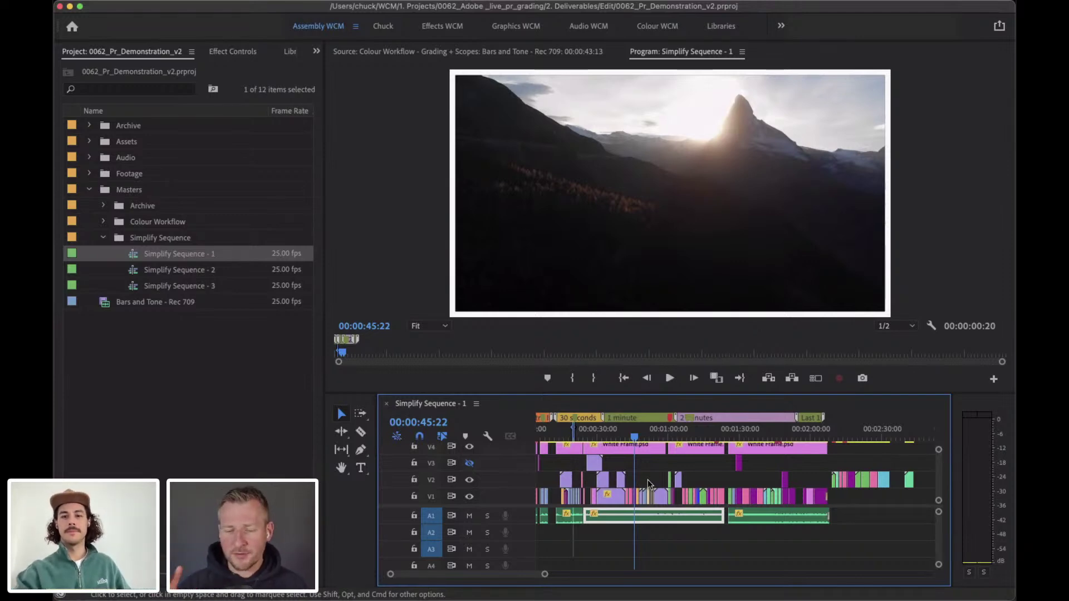
# Examine the Simplify Sequence - 1 timeline from the intro through to the loose clips past the last 10 seconds section.
pyautogui.scroll(3, 673, 483)
pyautogui.scroll(-4, 674, 484)
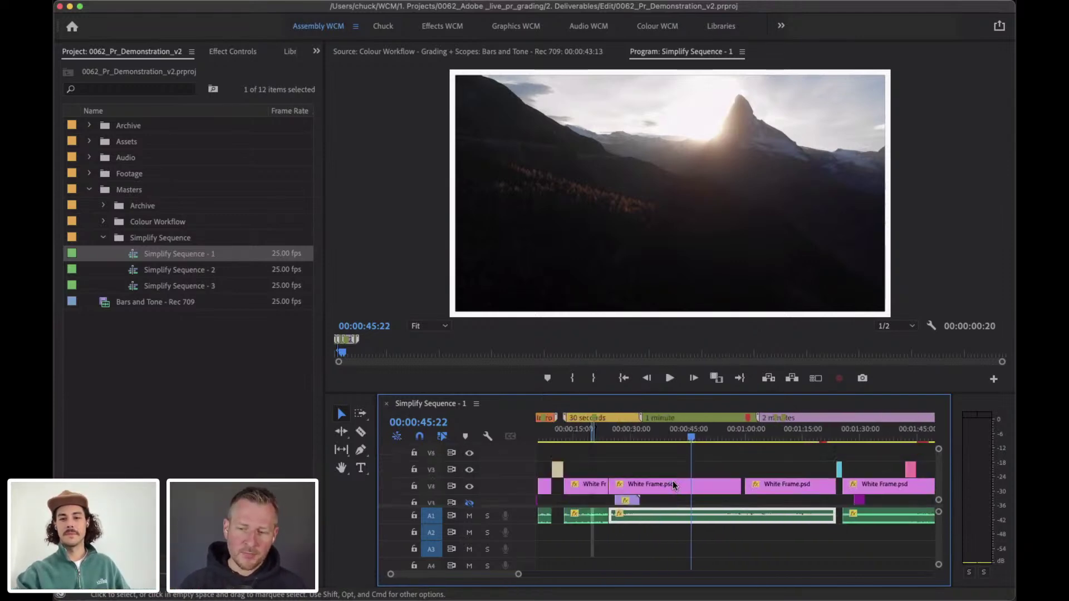
pyautogui.scroll(-2, 672, 482)
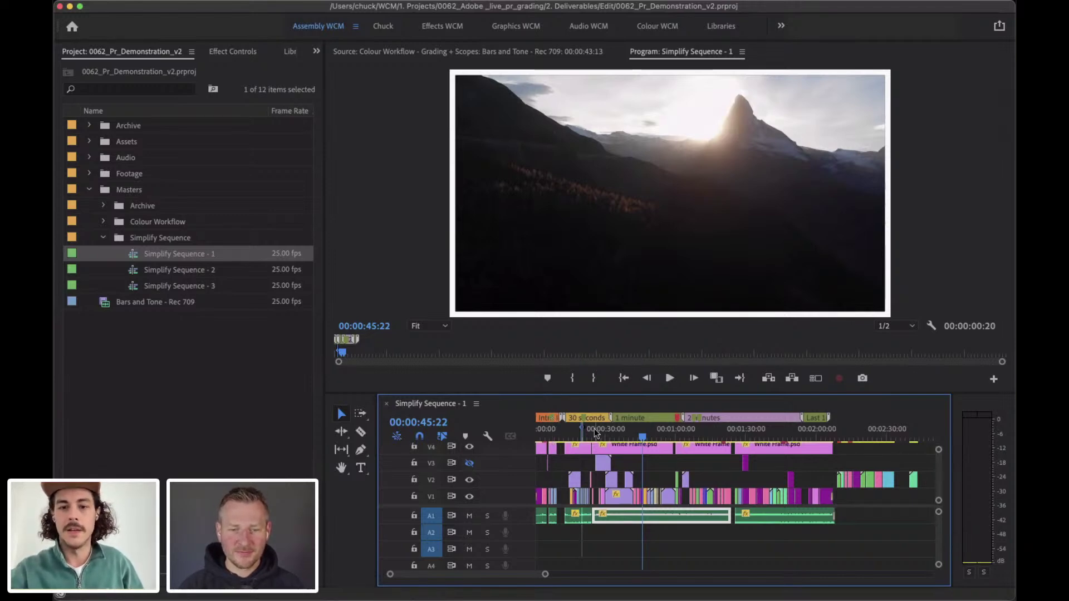
pyautogui.scroll(5, 615, 452)
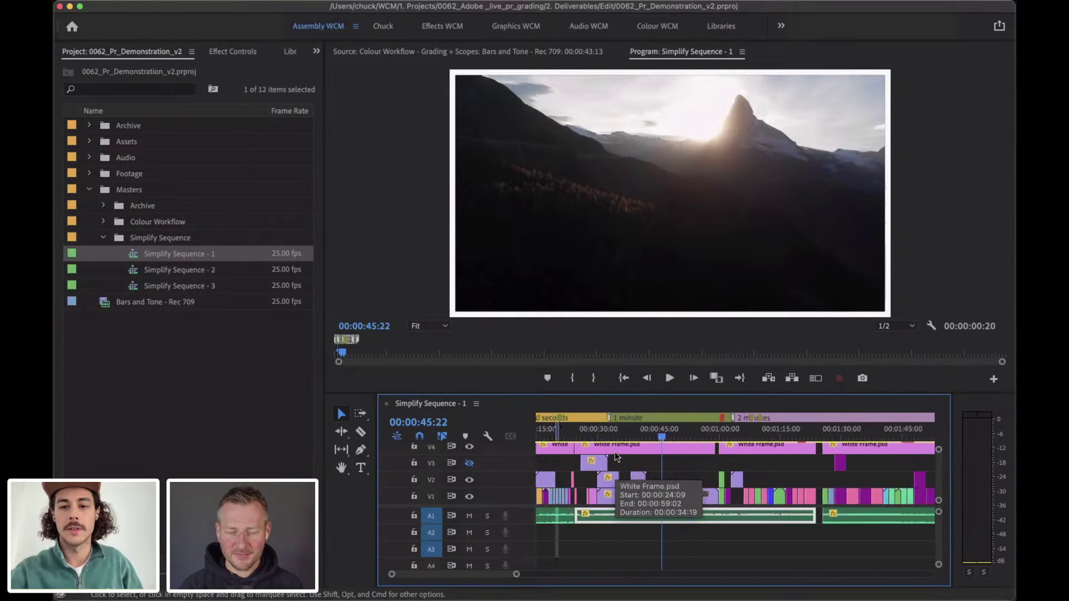
pyautogui.scroll(2, 615, 452)
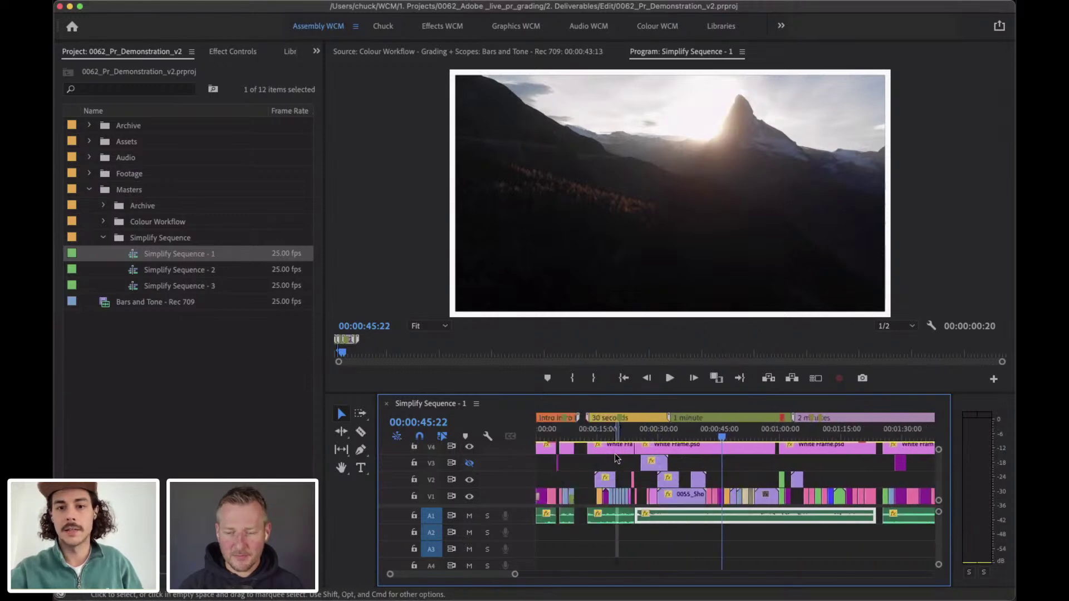
pyautogui.scroll(-2, 614, 452)
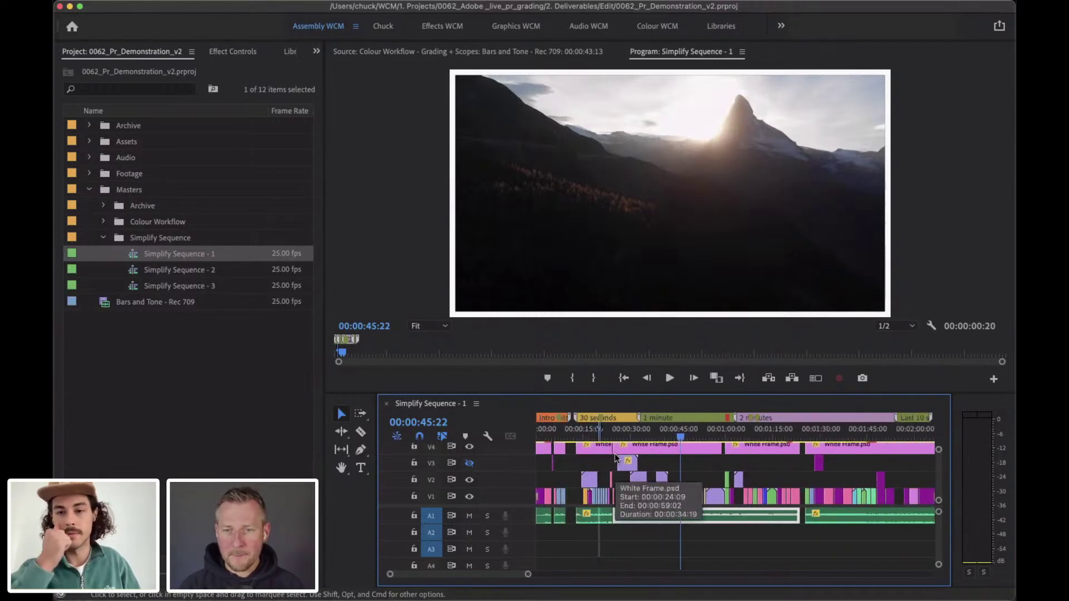
pyautogui.scroll(3, 614, 453)
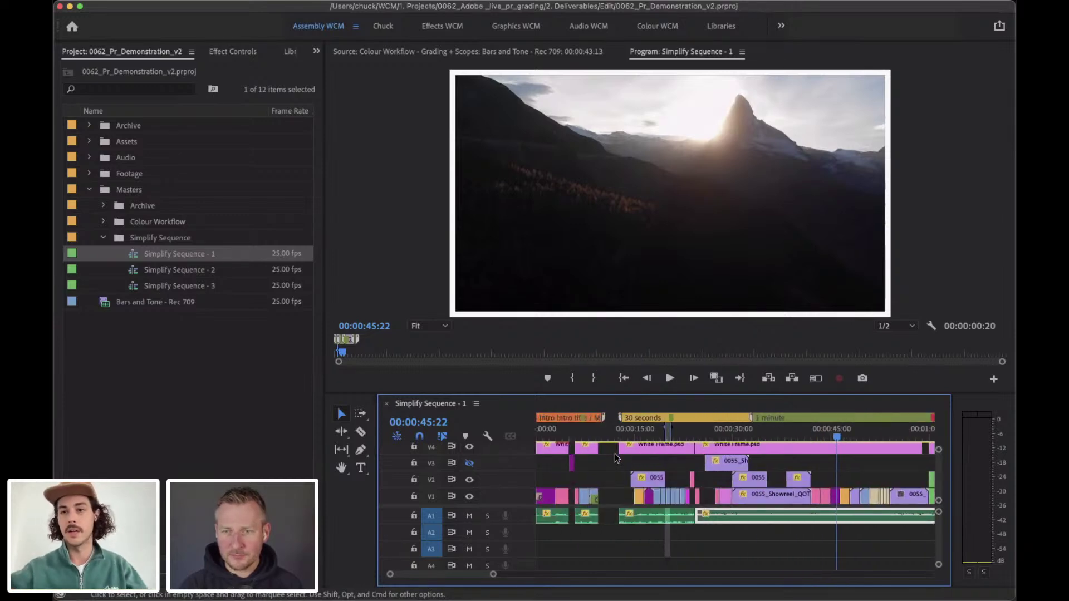
pyautogui.scroll(-2, 614, 453)
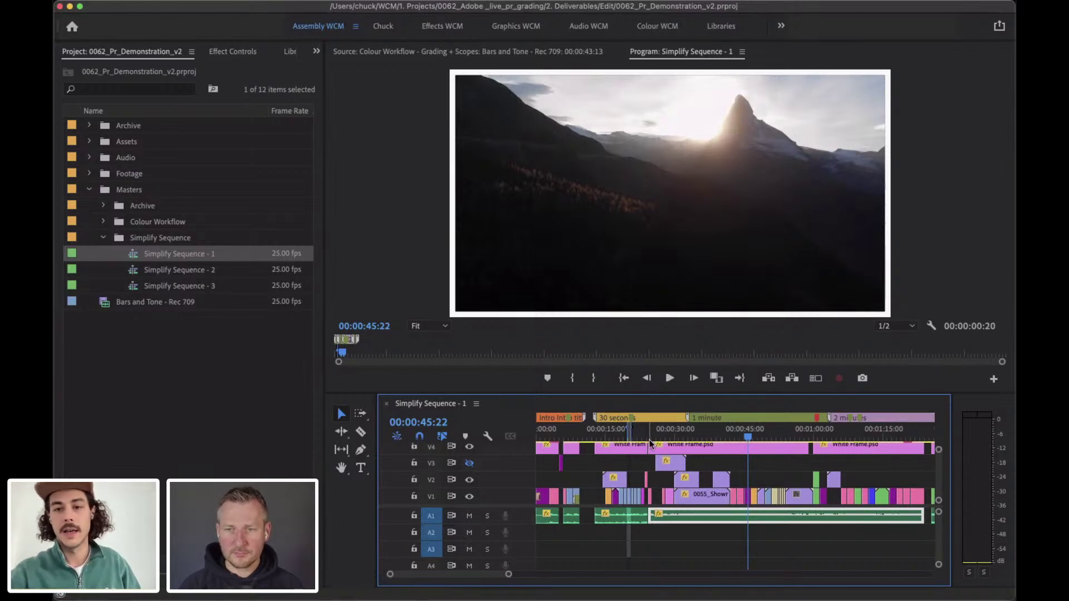
pyautogui.hscroll(5, 770, 416)
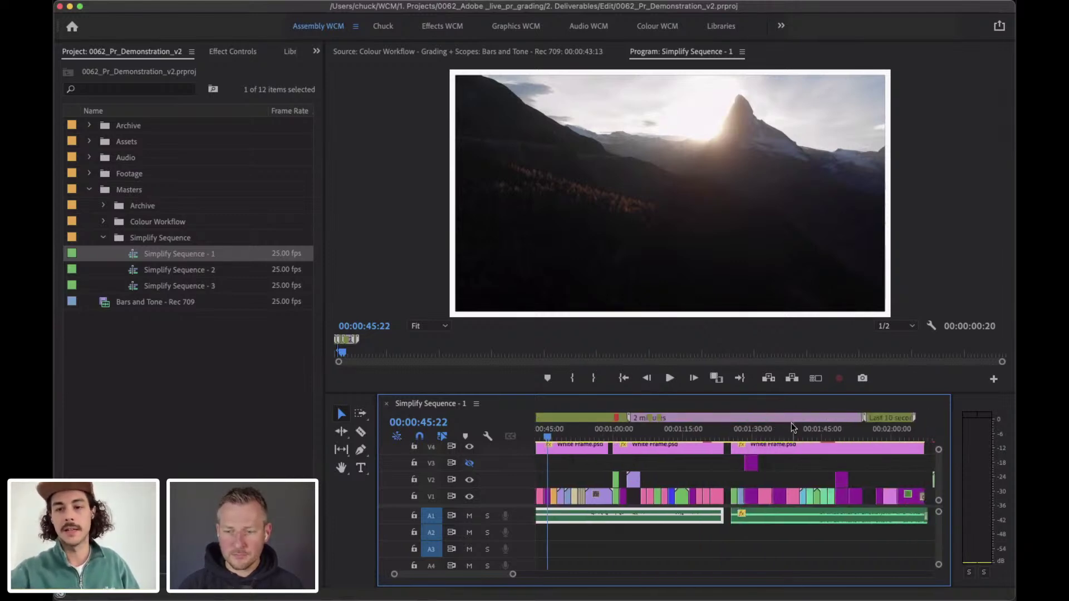
pyautogui.hscroll(6, 764, 480)
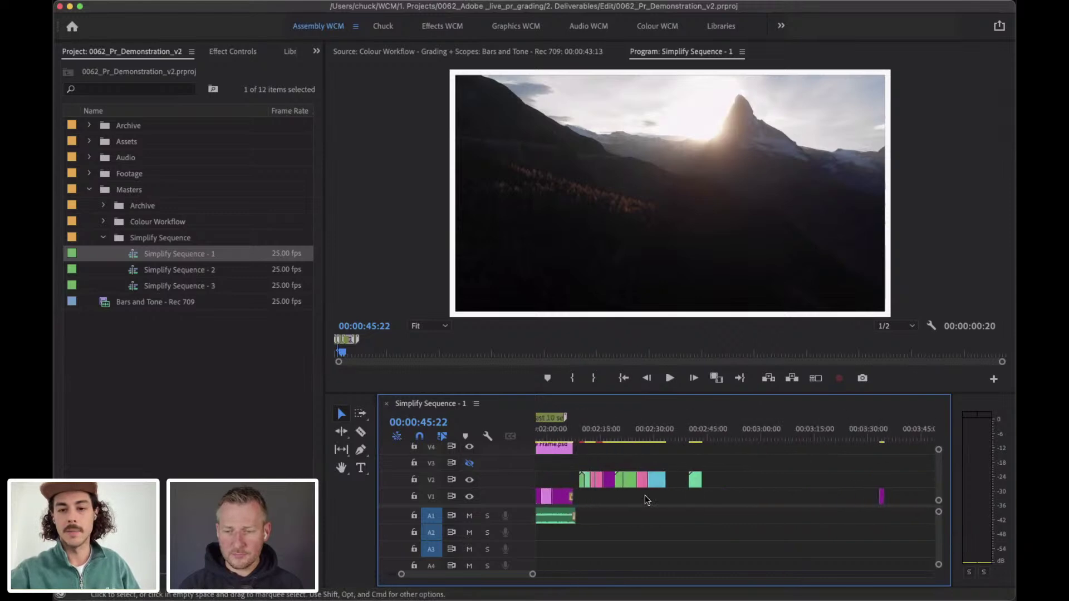
pyautogui.hscroll(-12, 645, 495)
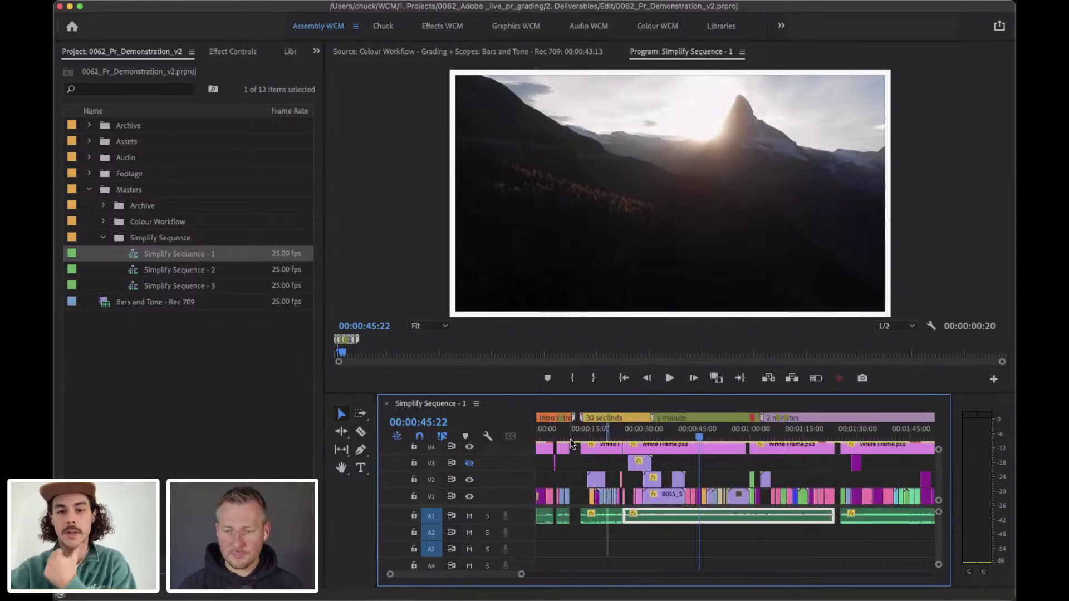
# Move the playhead to 00:00:14:15 and select the 0055_Showreel_QOTM_Segment_v1.mp4 clip on V2 that starts at 00:00:38:07.
pyautogui.moveTo(562, 436); pyautogui.dragTo(588, 445)
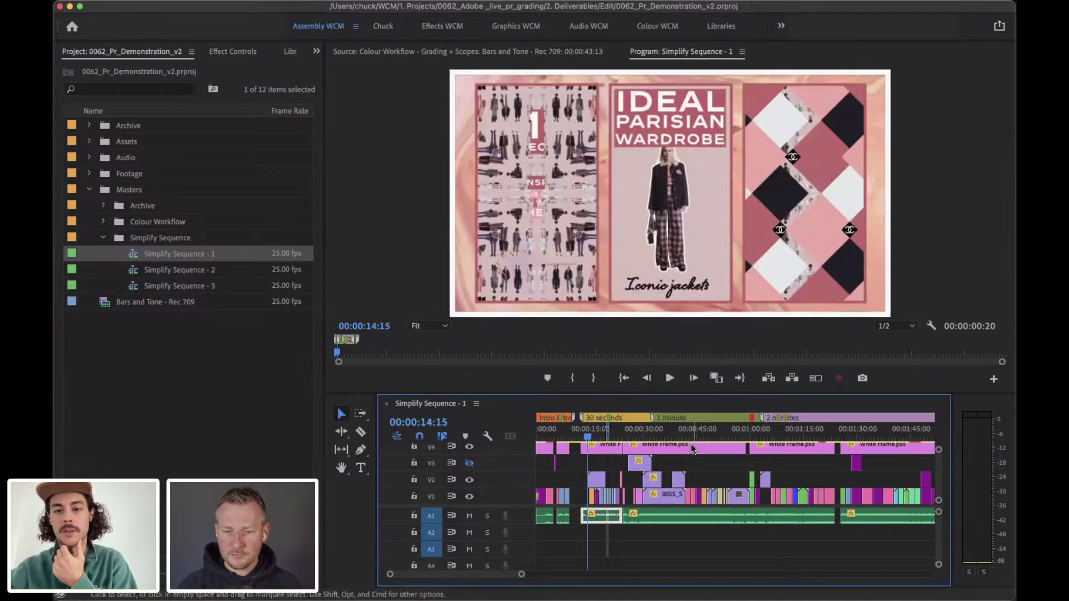
pyautogui.hscroll(5, 692, 448)
pyautogui.hscroll(1, 691, 445)
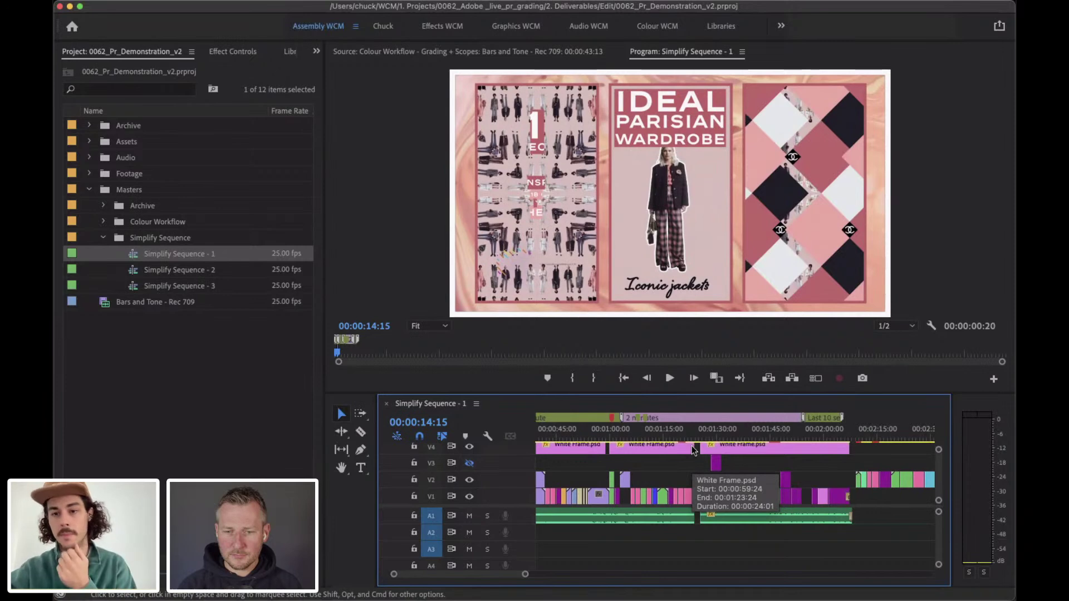
pyautogui.hscroll(-5, 692, 449)
pyautogui.scroll(2, 691, 446)
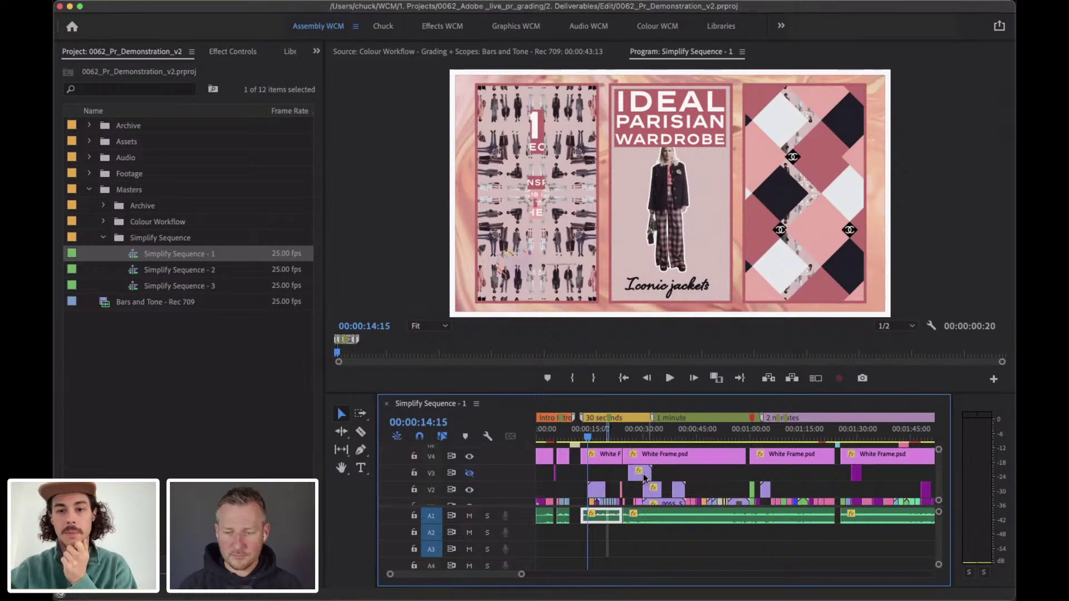
pyautogui.scroll(-1, 646, 482)
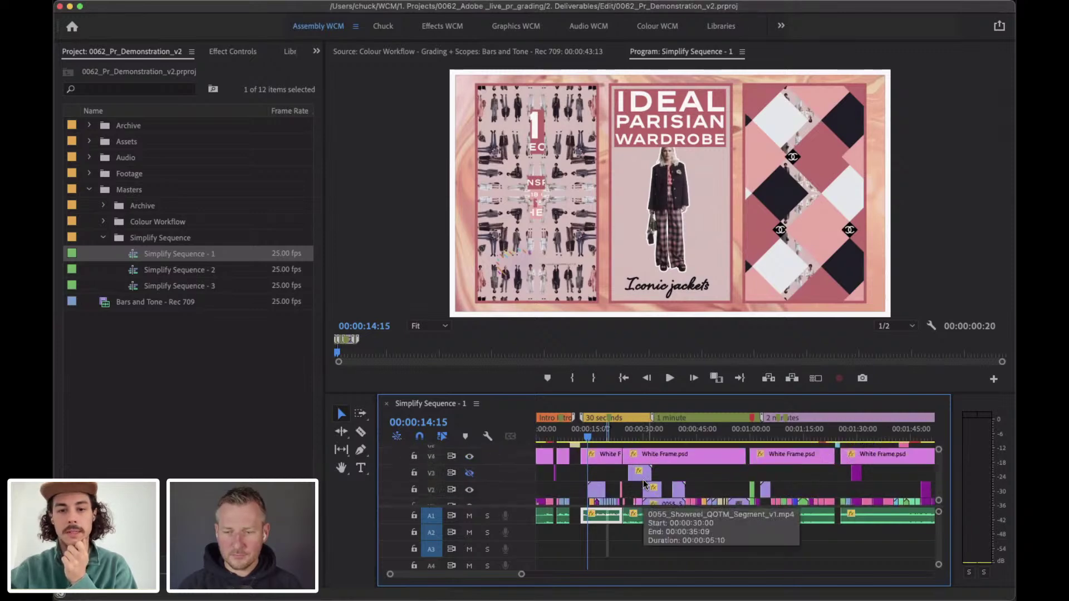
pyautogui.click(678, 481)
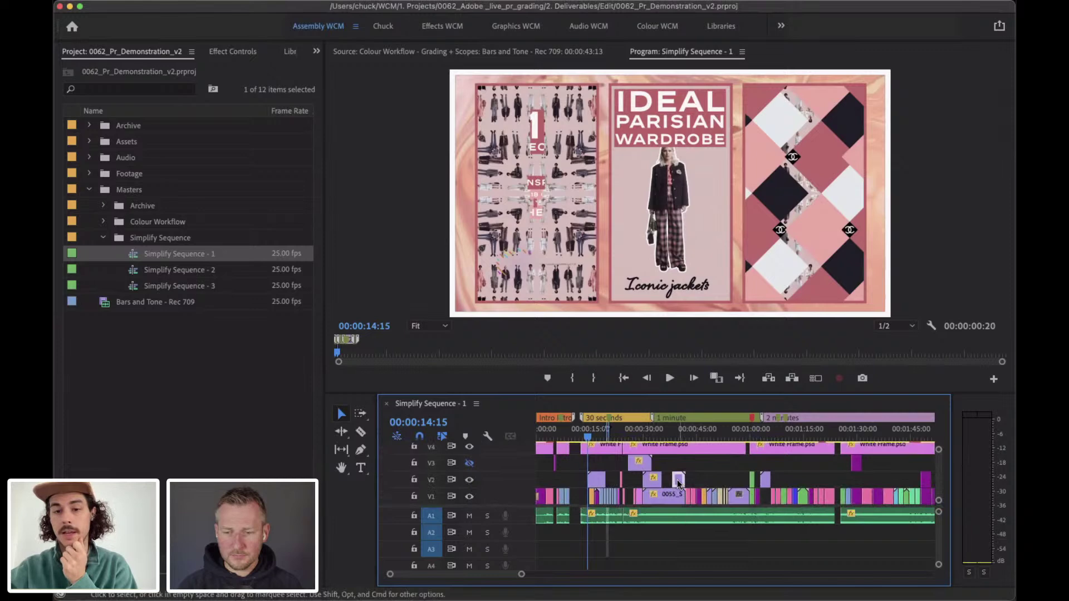
pyautogui.scroll(3, 678, 481)
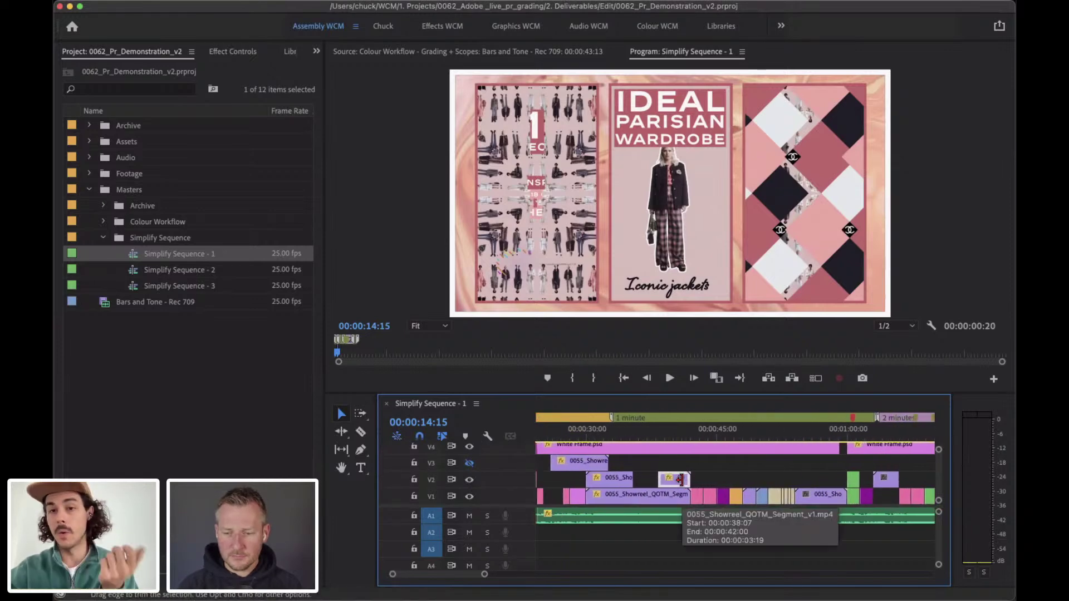
# Open the Selects MASTER sequence from the Archive bin inside Masters.
pyautogui.click(316, 51)
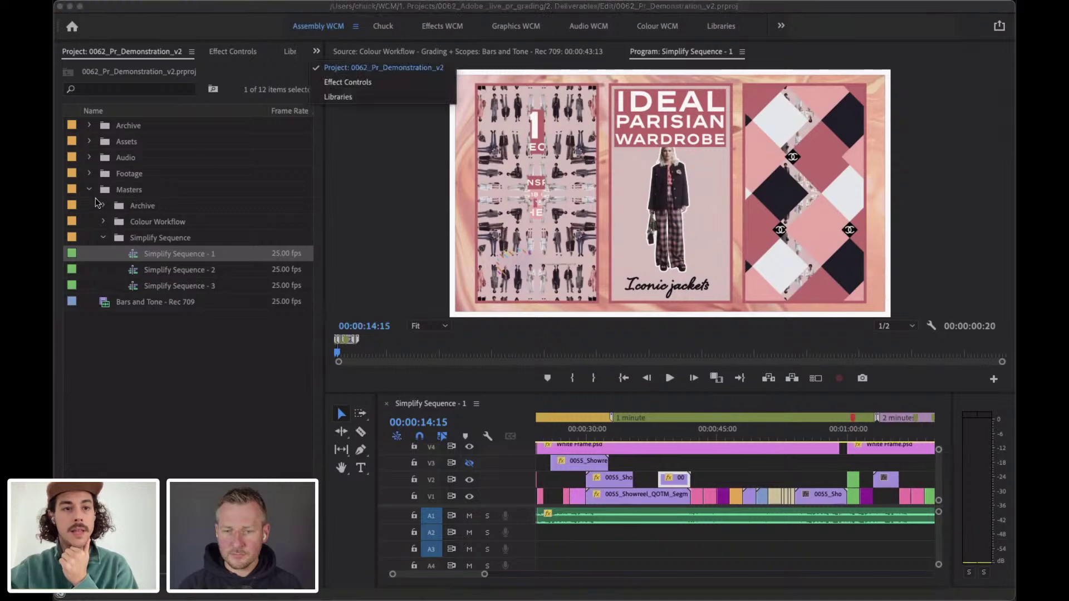
pyautogui.click(101, 205)
pyautogui.doubleClick(171, 237)
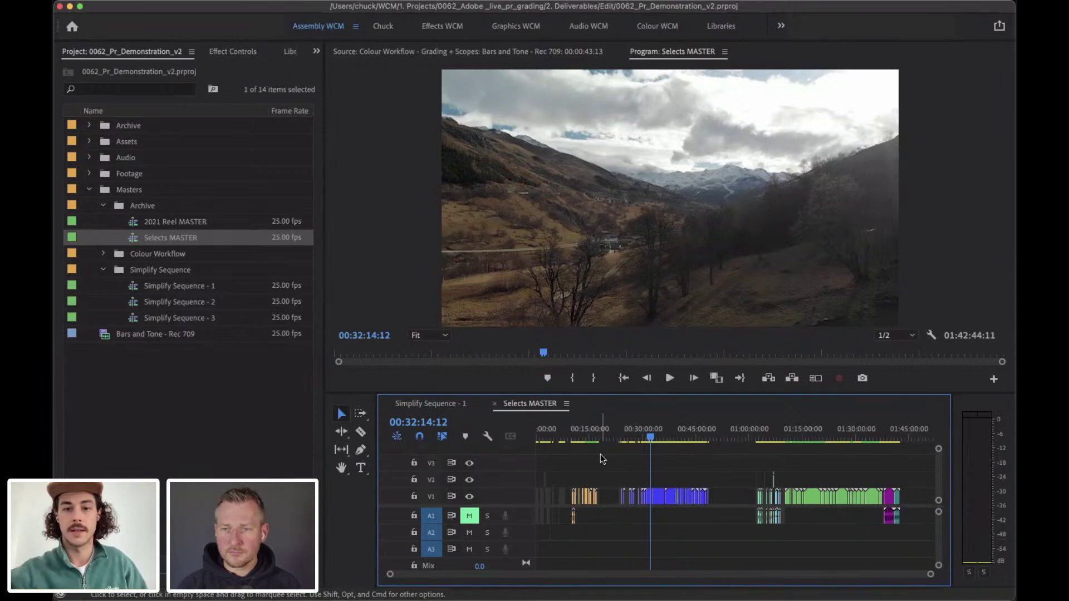
# Scrub through the early clip groups in the Selects MASTER timeline to preview them, ending at 00:11:04:04.
pyautogui.scroll(8, 609, 506)
pyautogui.scroll(10, 610, 507)
pyautogui.moveTo(616, 432); pyautogui.dragTo(859, 501)
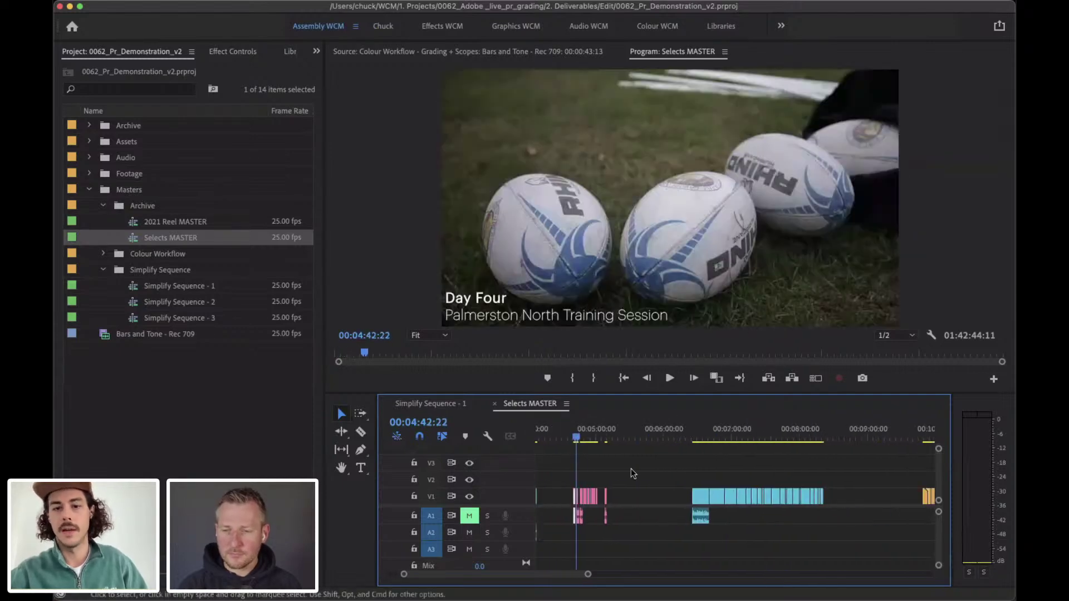
pyautogui.moveTo(580, 437); pyautogui.dragTo(759, 442)
pyautogui.press('-')
pyautogui.press('-')
# Select the large block of blue-labelled clips on V1 in Selects MASTER.
pyautogui.moveTo(644, 468); pyautogui.dragTo(782, 520)
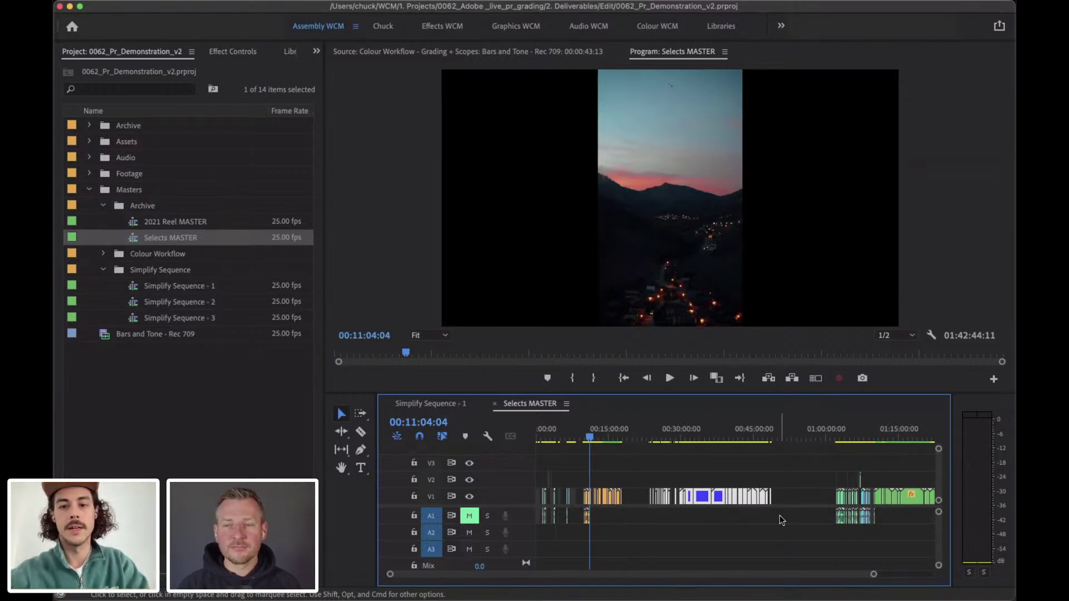
pyautogui.scroll(5, 673, 476)
pyautogui.hscroll(-5, 672, 476)
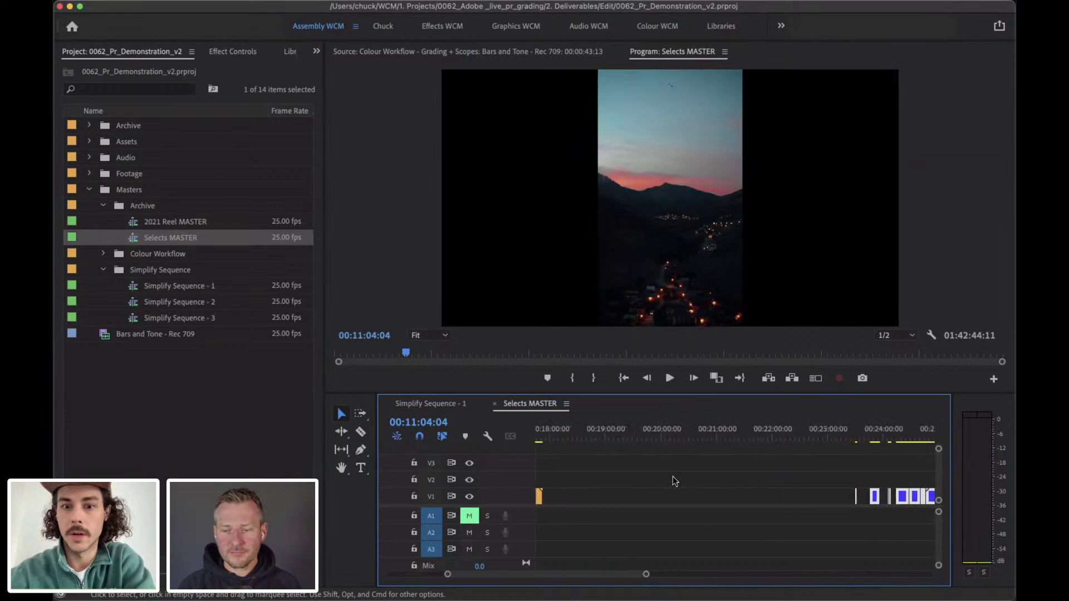
# Try a light blue label on the orange clip group around 00:10:27:03, and undo the label change.
pyautogui.moveTo(687, 437); pyautogui.dragTo(901, 500)
pyautogui.hotkey('ctrl', '5')
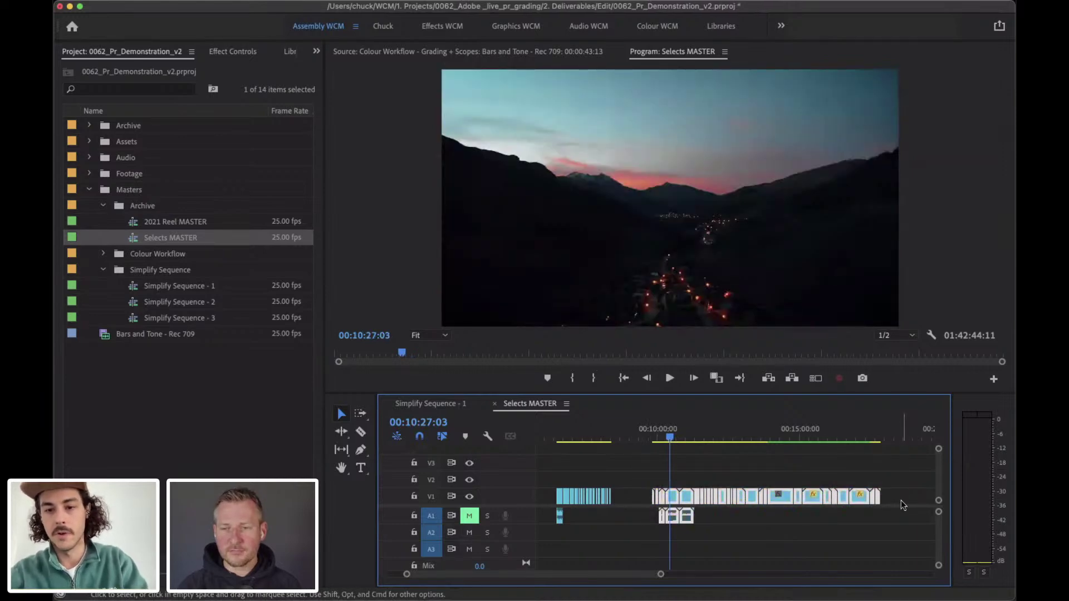
pyautogui.press('super+z')
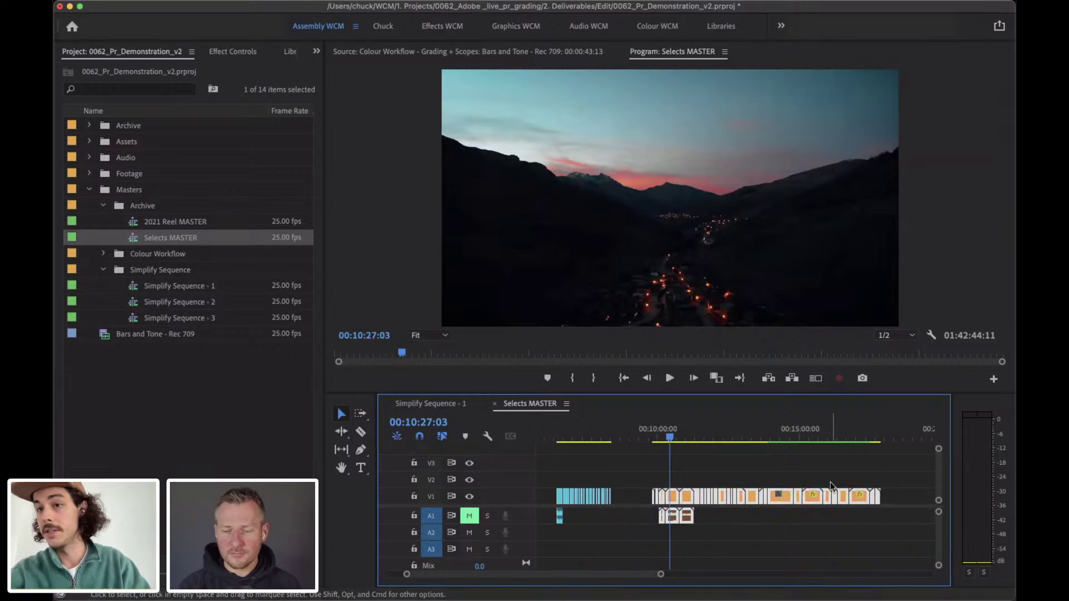
# Select the empty gap on V2 and move the playhead to 00:16:14:06 within the orange clip group.
pyautogui.scroll(-3, 763, 489)
pyautogui.moveTo(710, 480); pyautogui.dragTo(701, 479)
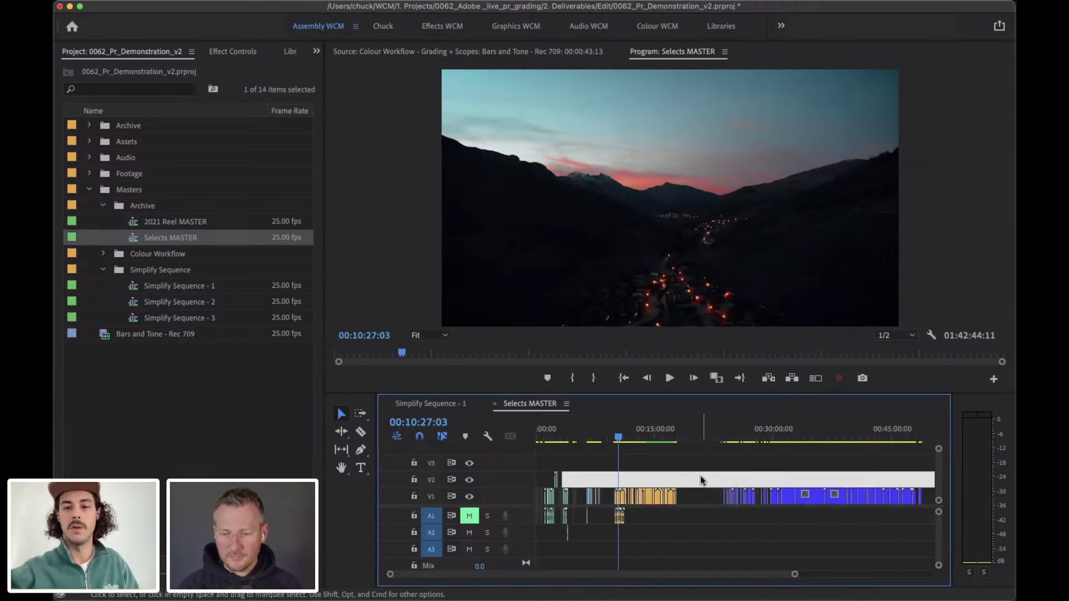
pyautogui.moveTo(742, 442); pyautogui.dragTo(668, 451)
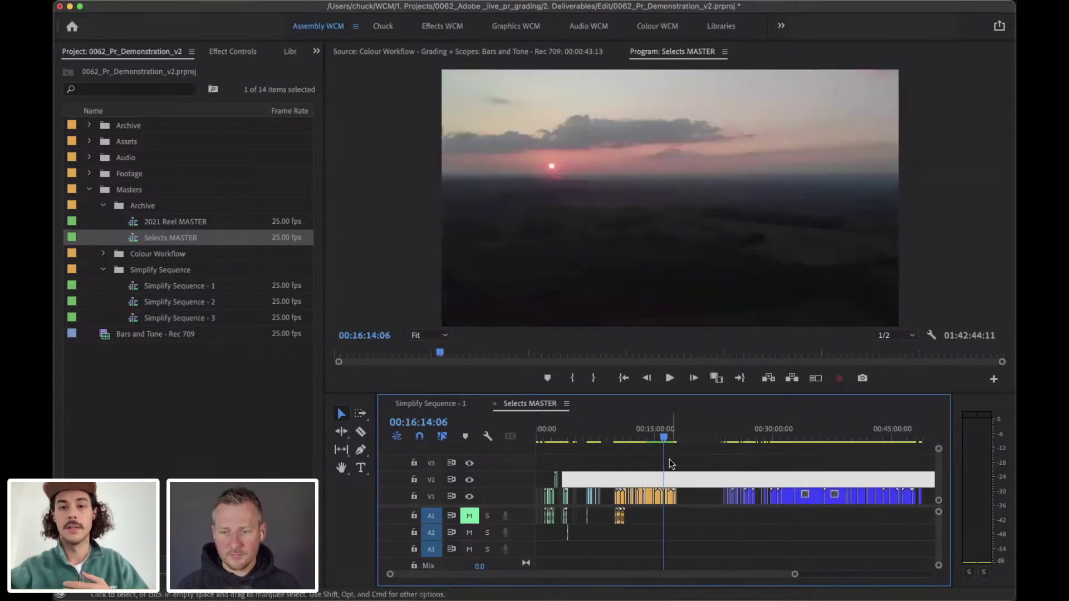
pyautogui.press('=')
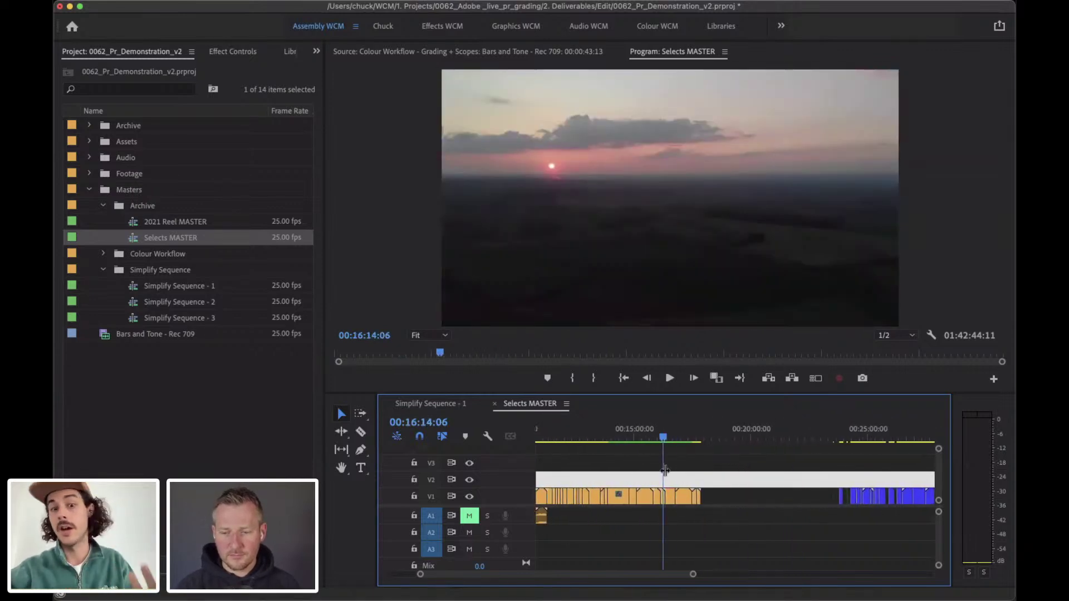
# Return to Simplify Sequence - 1 and review its clips and upper video tracks along the whole timeline.
pyautogui.click(452, 399)
pyautogui.hscroll(5, 738, 473)
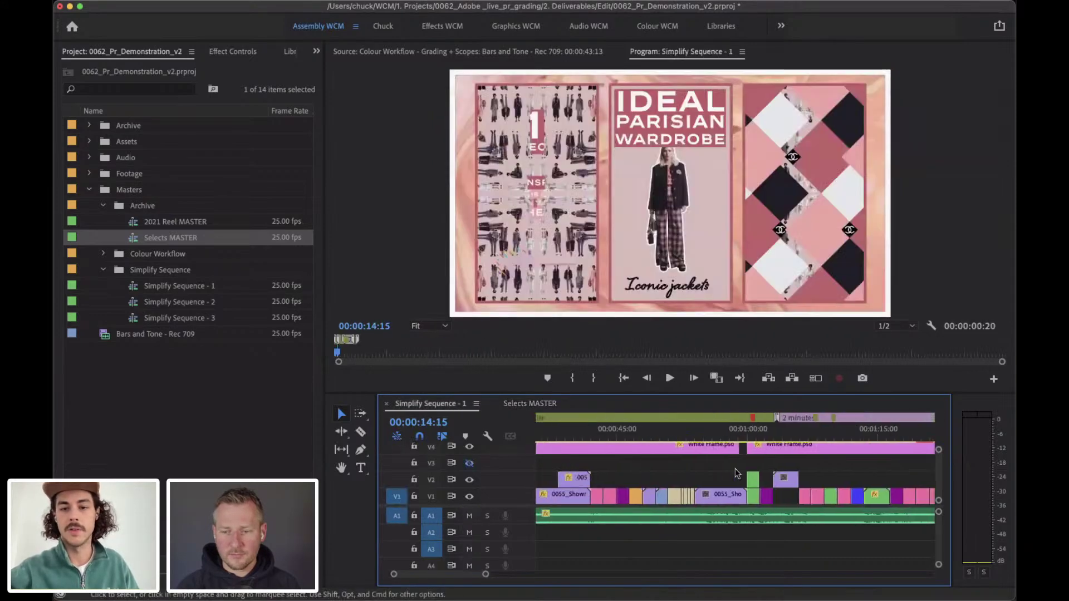
pyautogui.hscroll(-10, 636, 493)
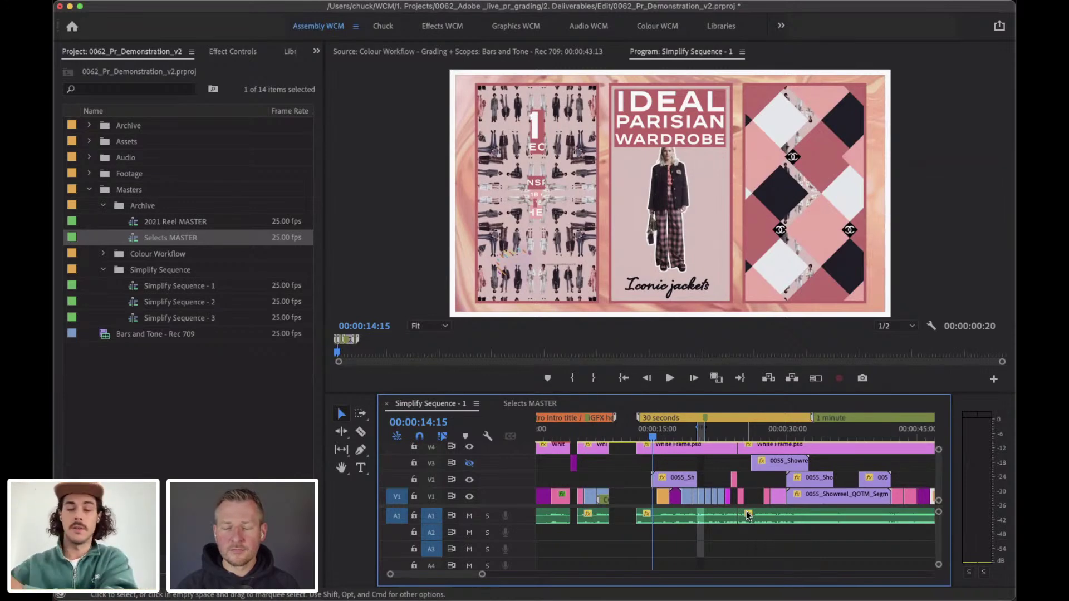
pyautogui.scroll(-5, 748, 515)
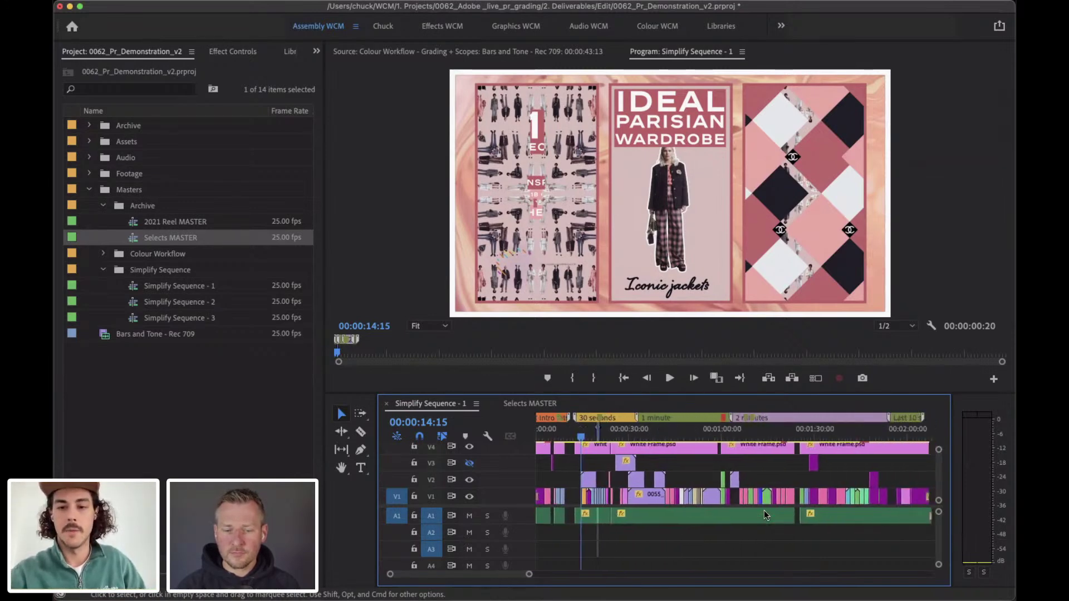
pyautogui.scroll(4, 764, 514)
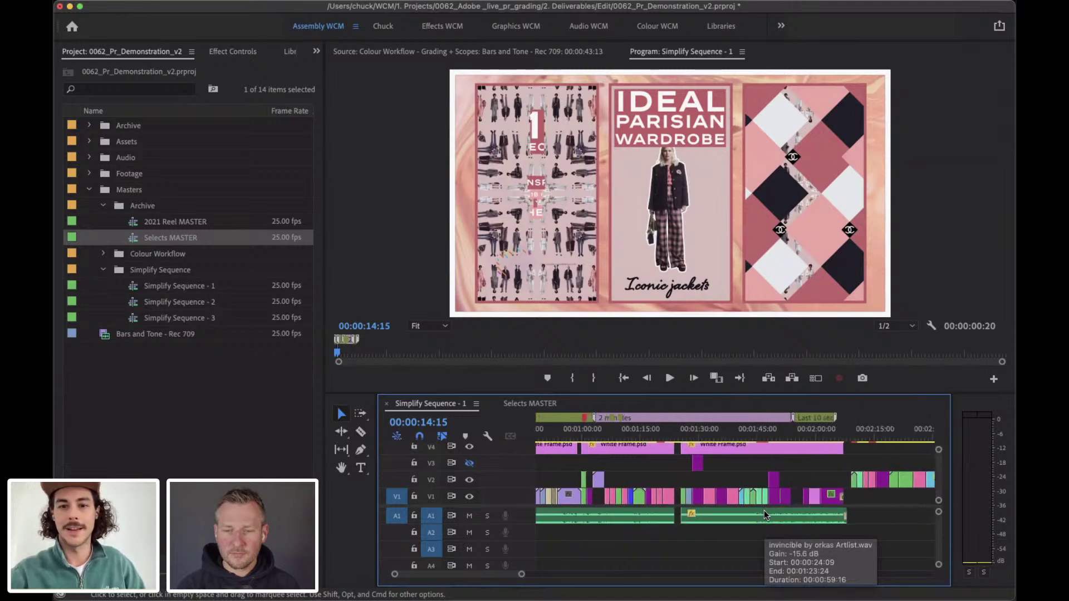
pyautogui.scroll(5, 685, 500)
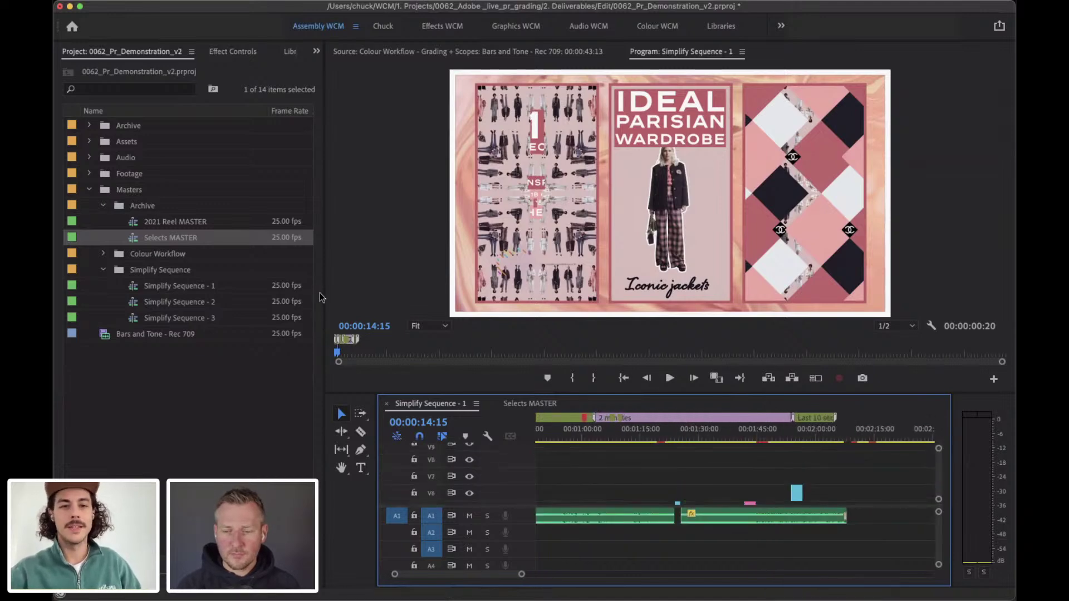
# Switch to the Chuck workspace, show the project's bins, and bring Simplify Sequence - 1's tracks V1 to V6 into view.
pyautogui.click(384, 26)
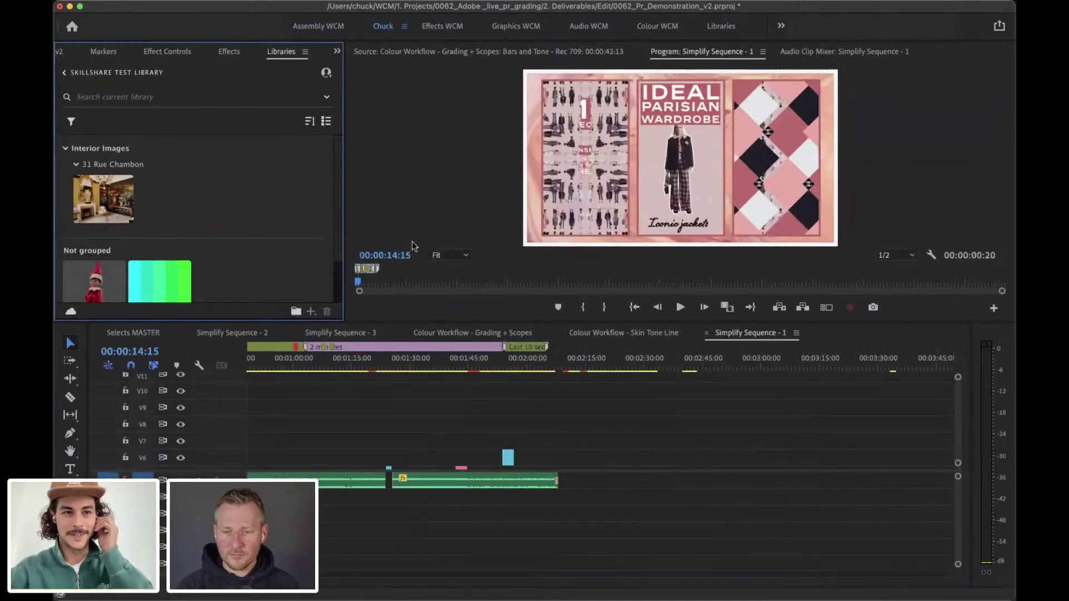
pyautogui.click(72, 52)
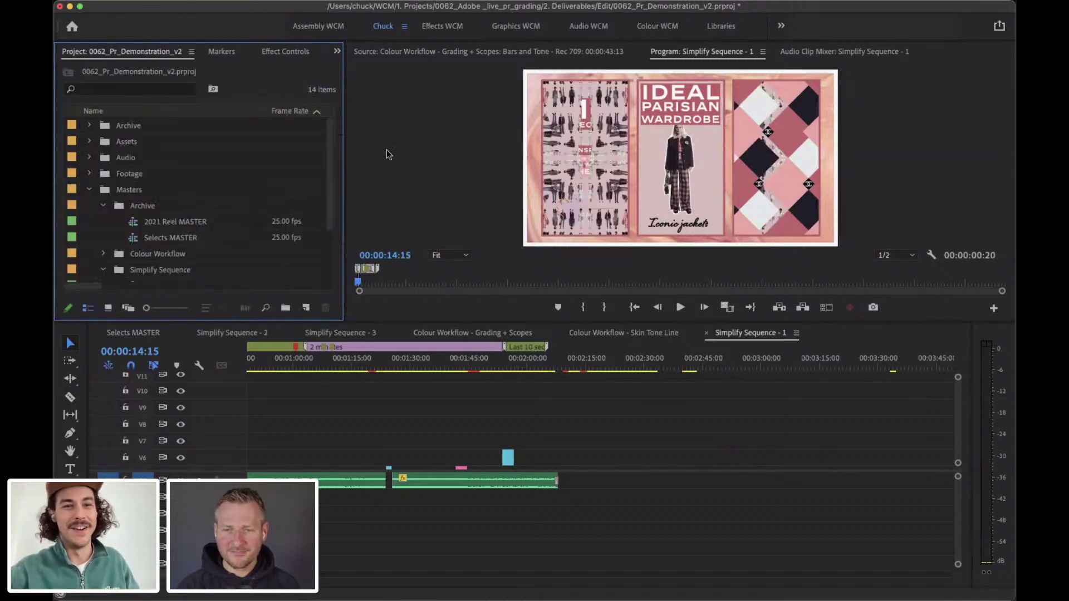
pyautogui.hscroll(-5, 432, 410)
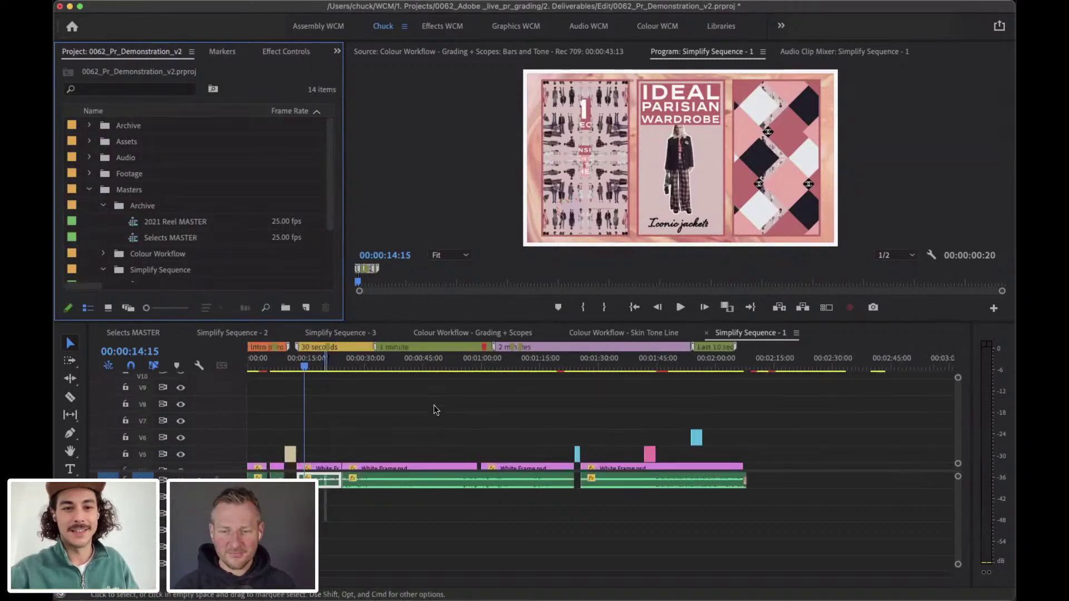
pyautogui.scroll(-4, 436, 410)
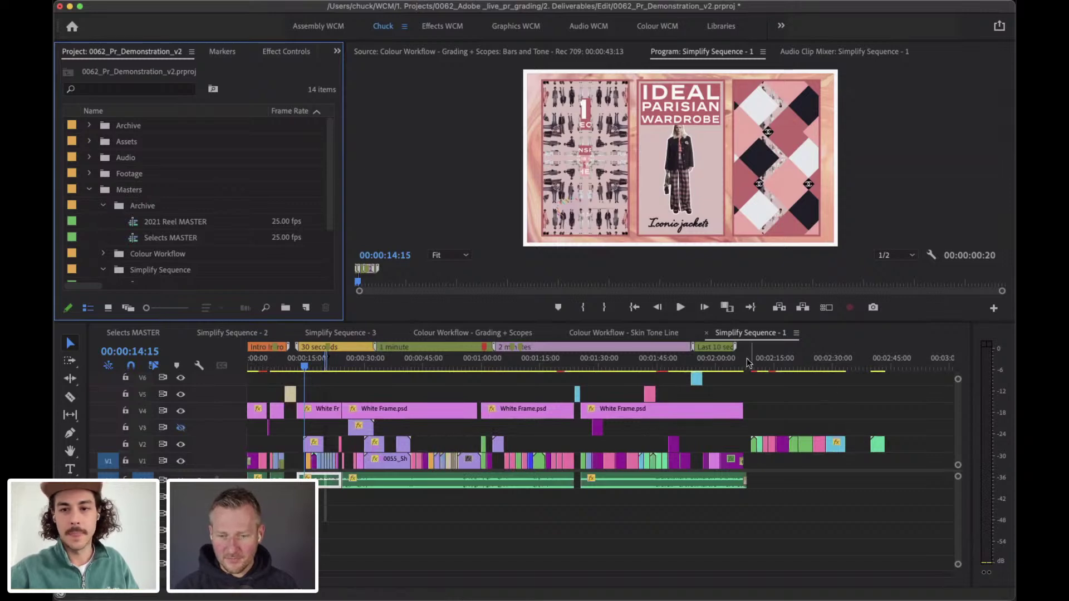
# Place Simplify Sequence - 1 directly after Selects MASTER in the timeline's sequence order.
pyautogui.moveTo(740, 333); pyautogui.dragTo(220, 333)
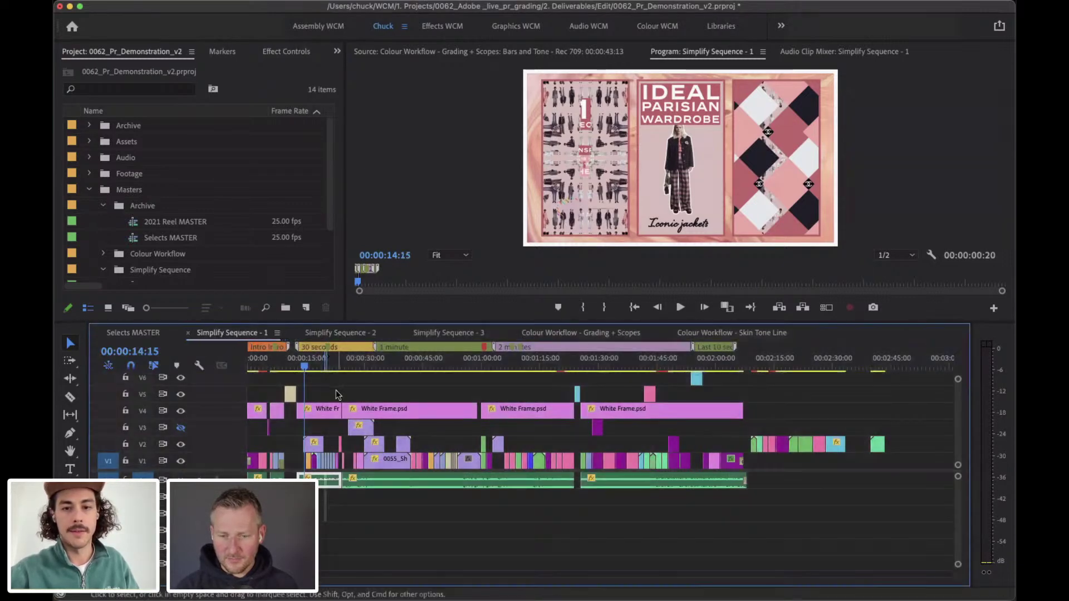
pyautogui.press('-')
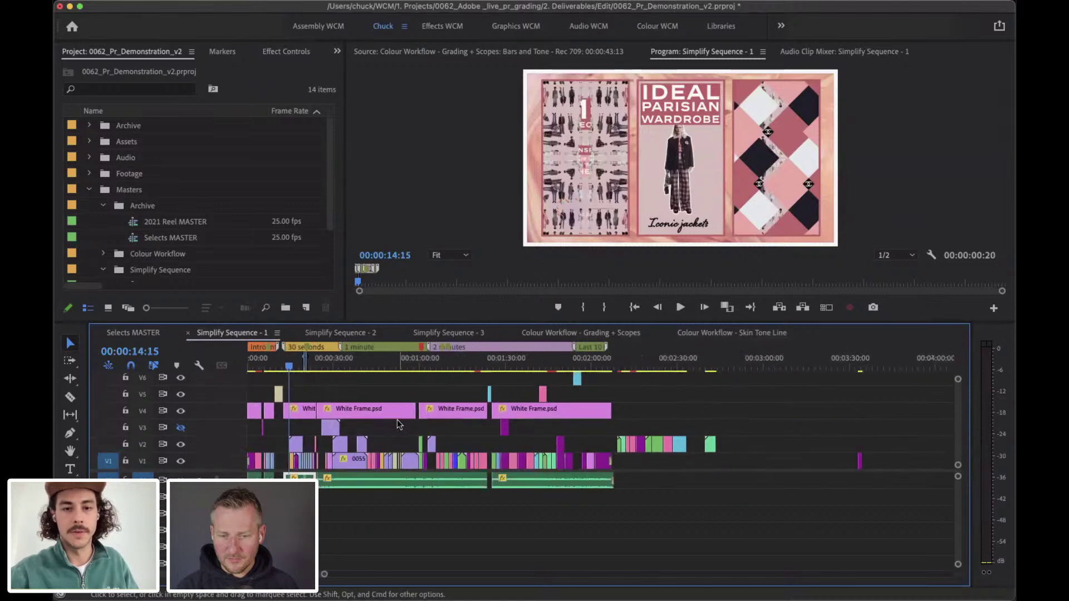
pyautogui.press('=')
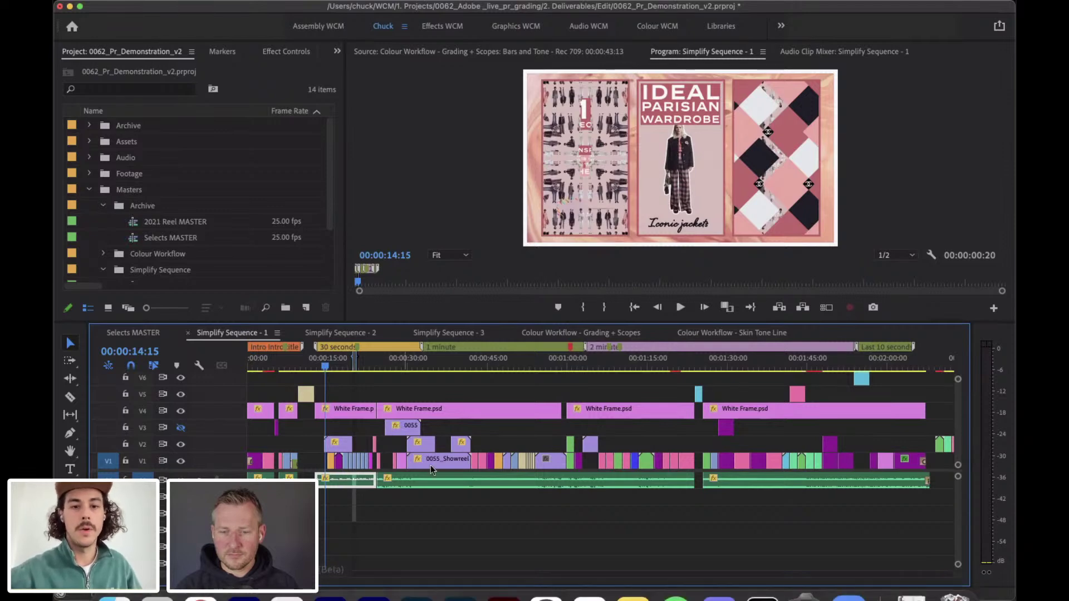
# Start the Simplify Sequence command on Simplify Sequence - 1, keeping the name Simplify Sequence - 1 - Simplified for the duplicate.
pyautogui.moveTo(234, 5)
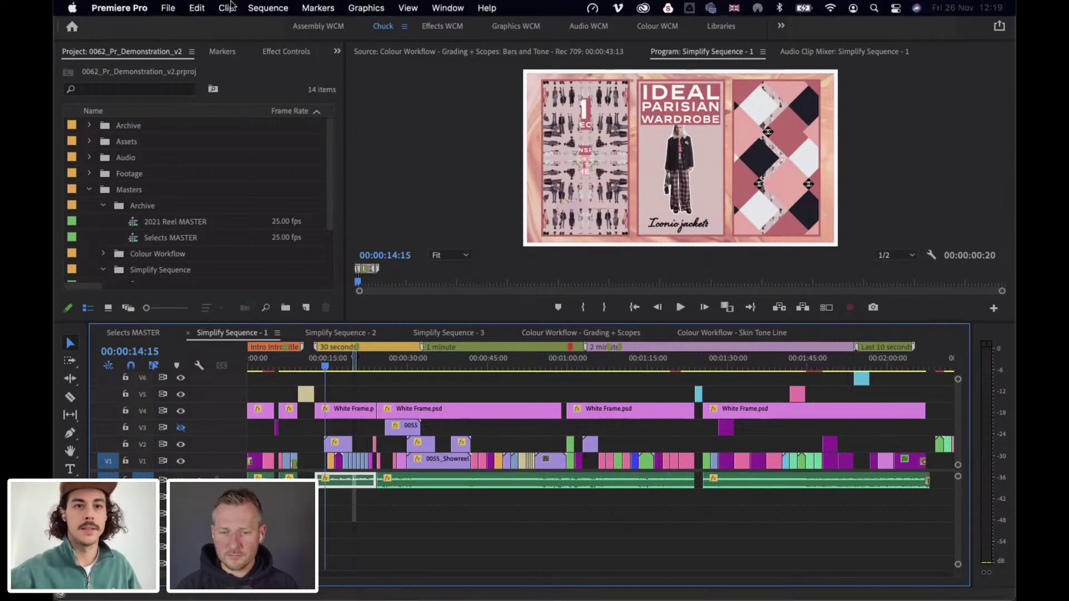
pyautogui.click(266, 9)
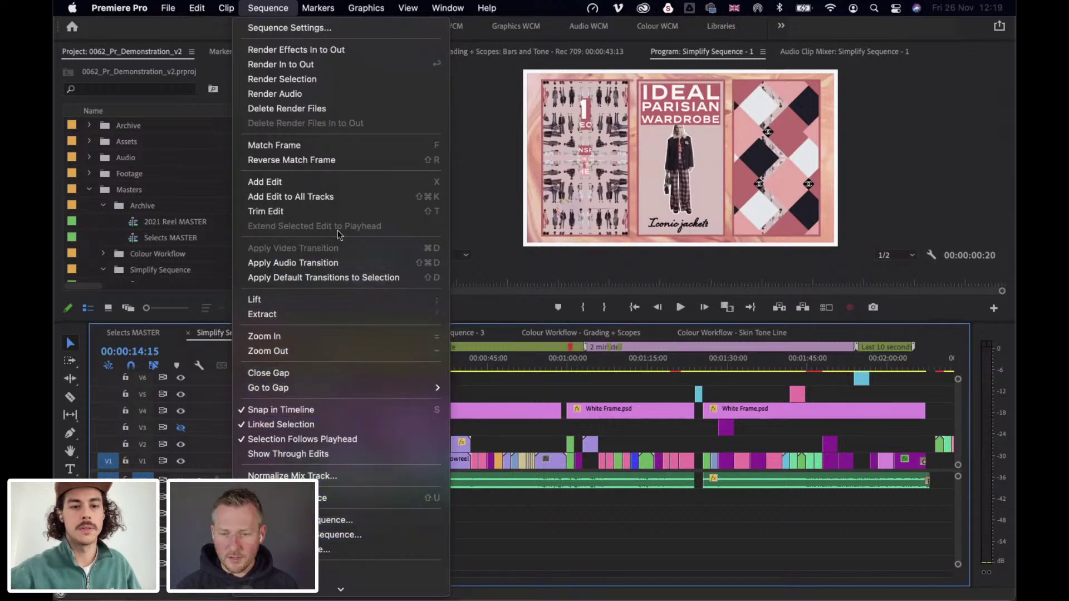
pyautogui.moveTo(341, 589)
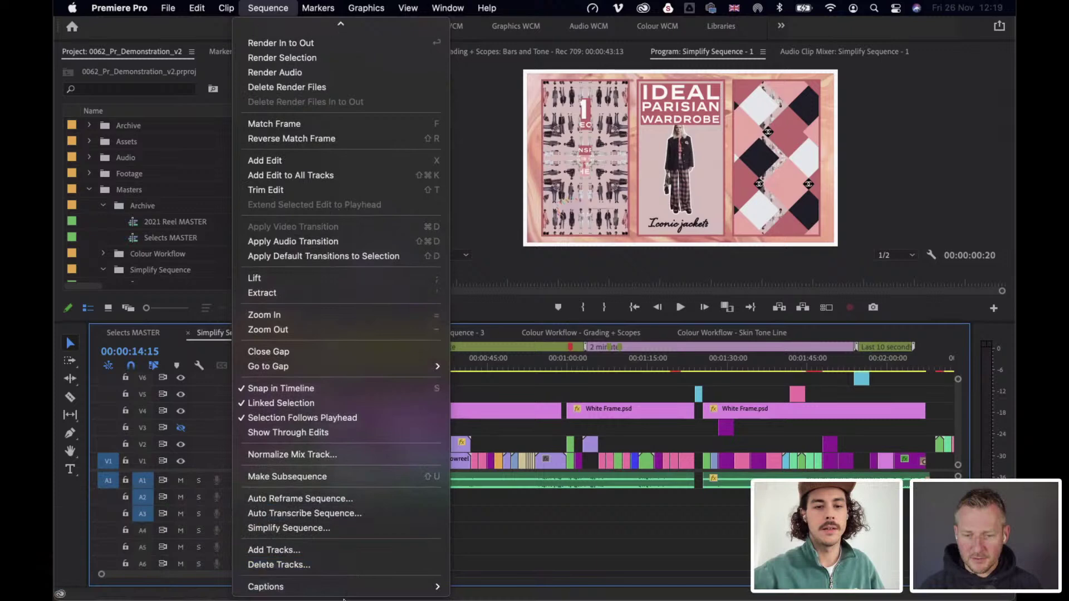
pyautogui.click(322, 529)
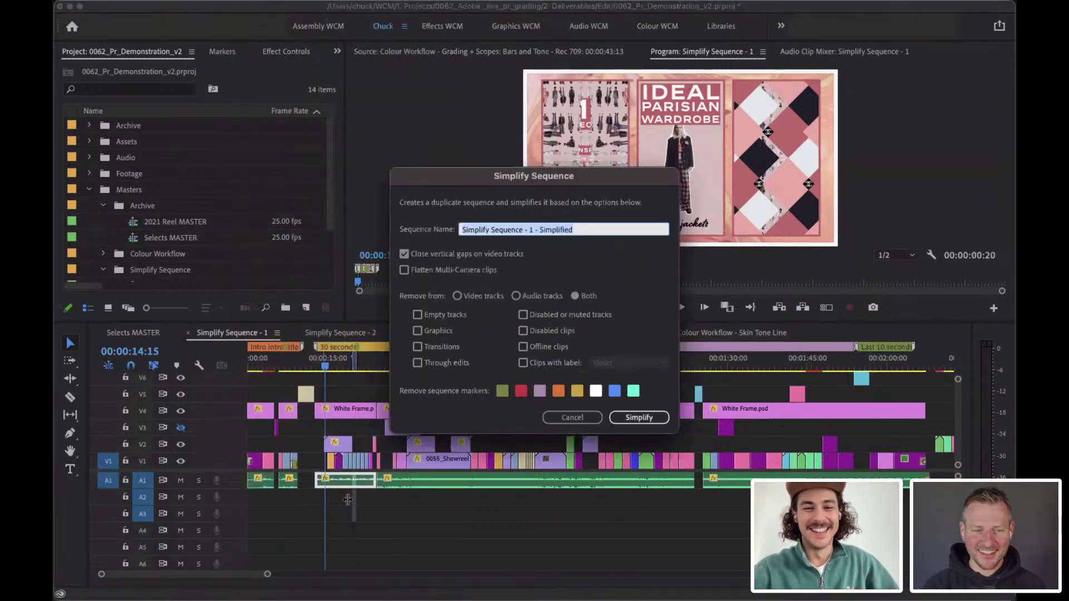
pyautogui.moveTo(591, 177); pyautogui.dragTo(626, 146)
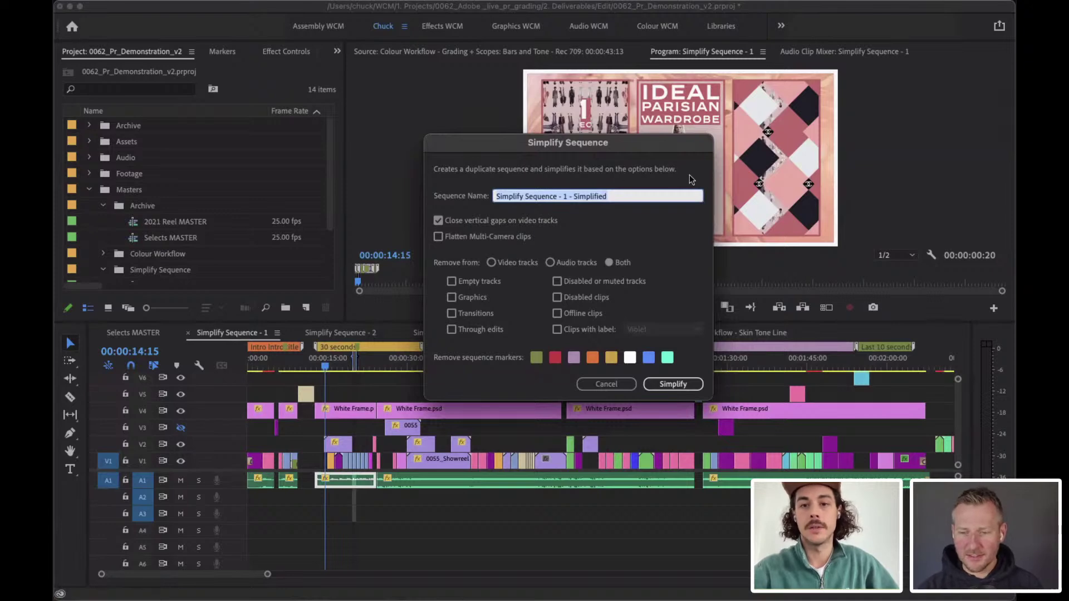
pyautogui.click(517, 197)
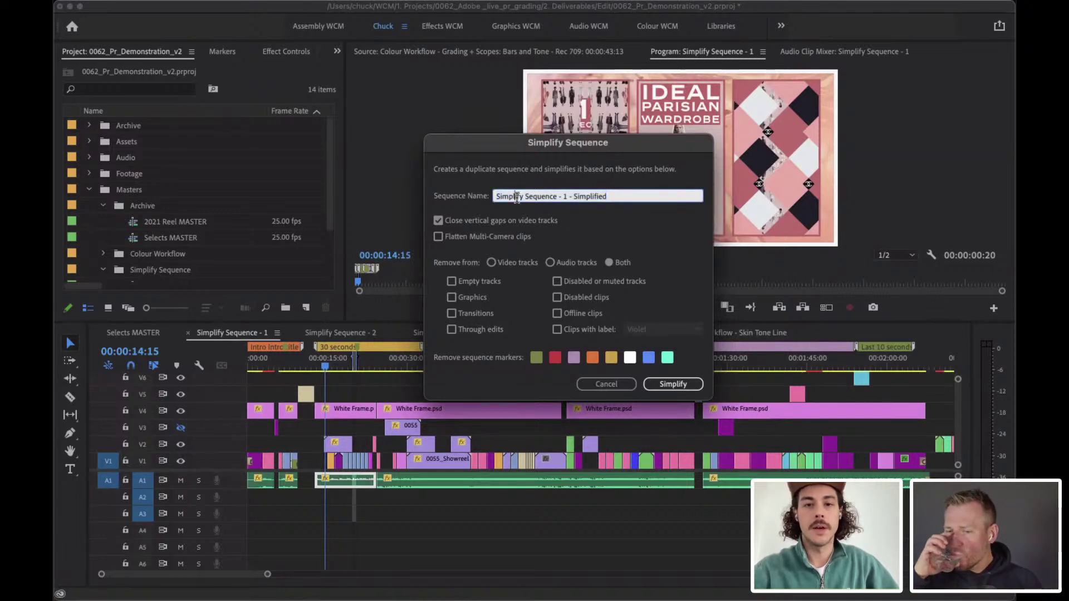
pyautogui.click(628, 194)
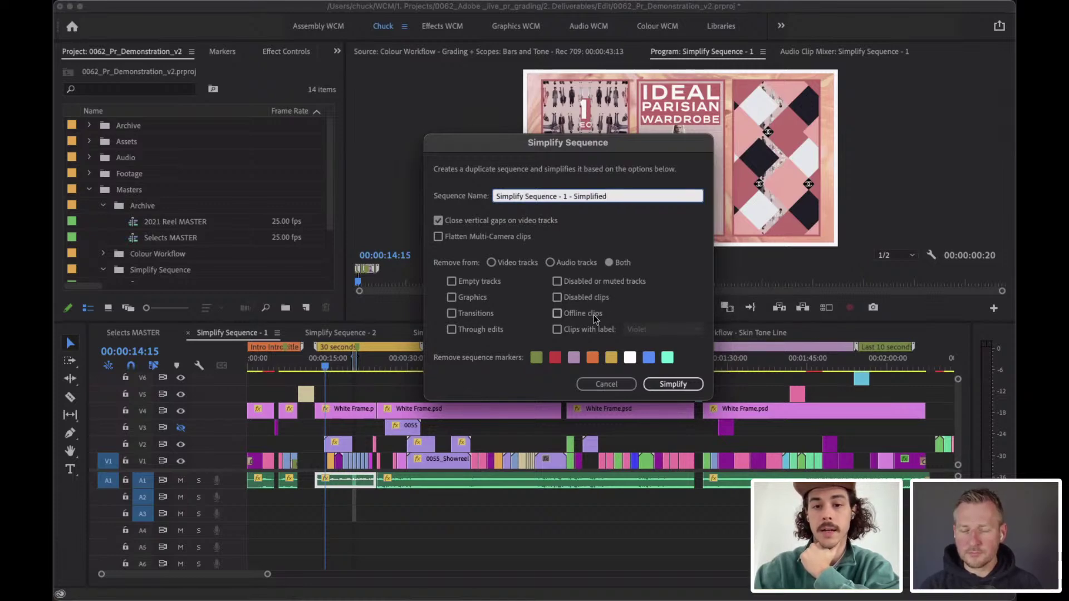
# Set the simplification to remove Rose-labelled clips and empty tracks, and create the simplified duplicate.
pyautogui.click(574, 329)
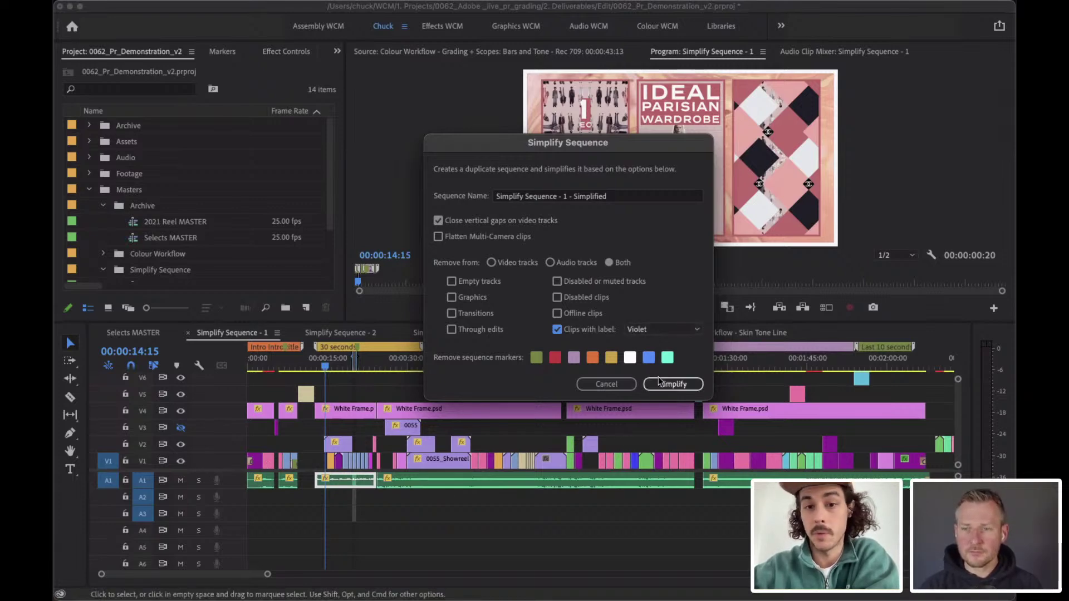
pyautogui.click(675, 331)
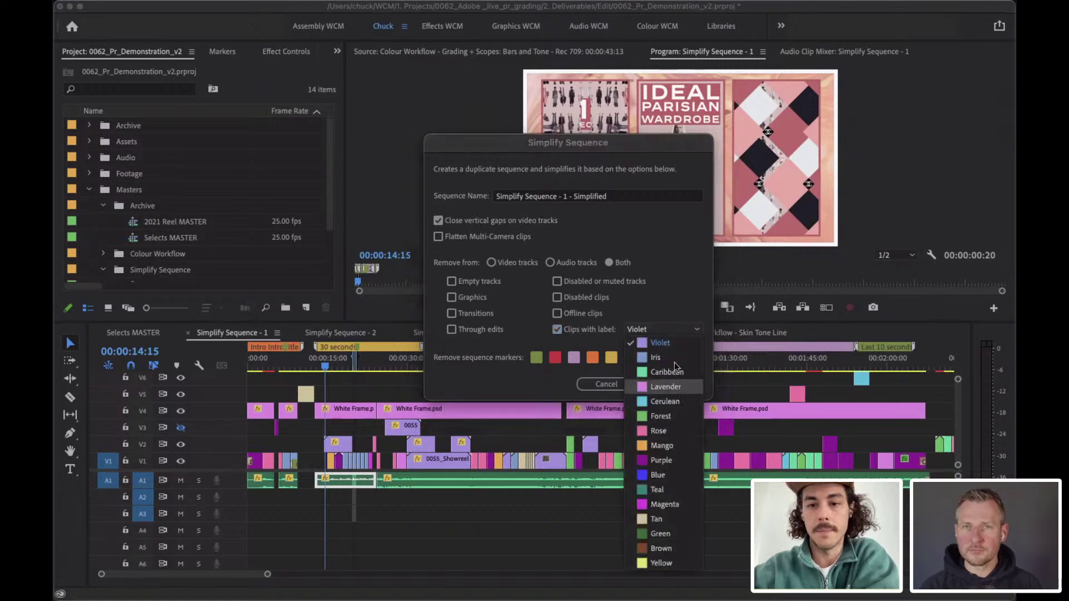
pyautogui.click(675, 295)
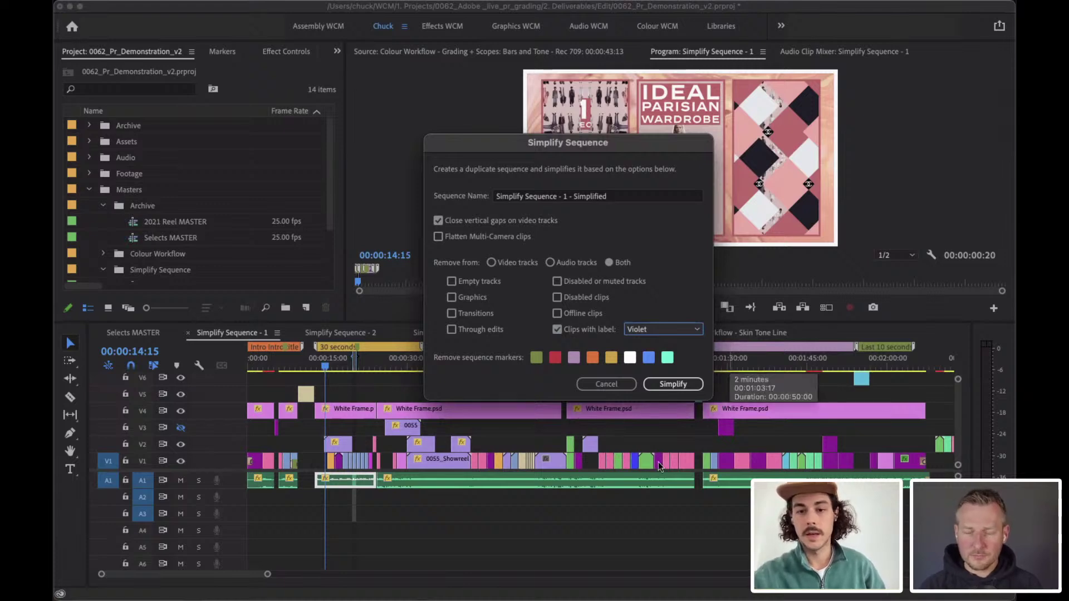
pyautogui.click(664, 331)
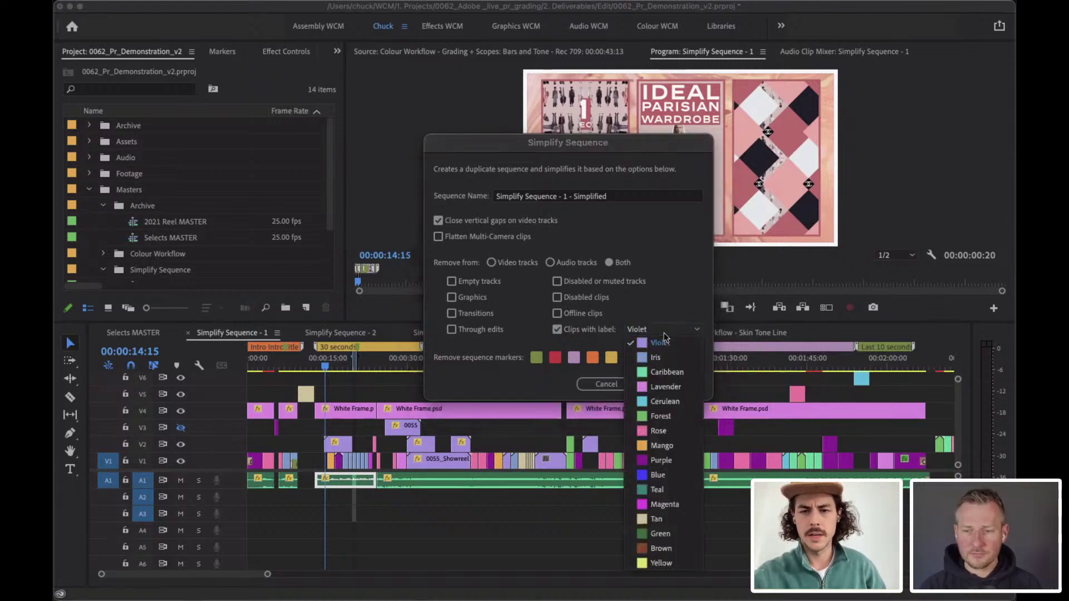
pyautogui.click(665, 445)
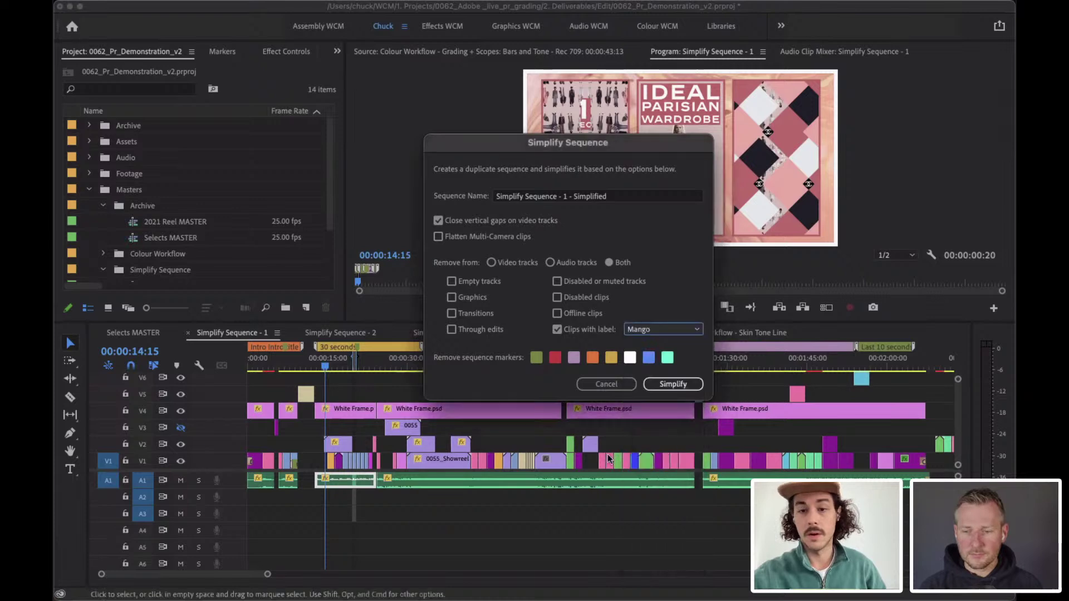
pyautogui.click(653, 328)
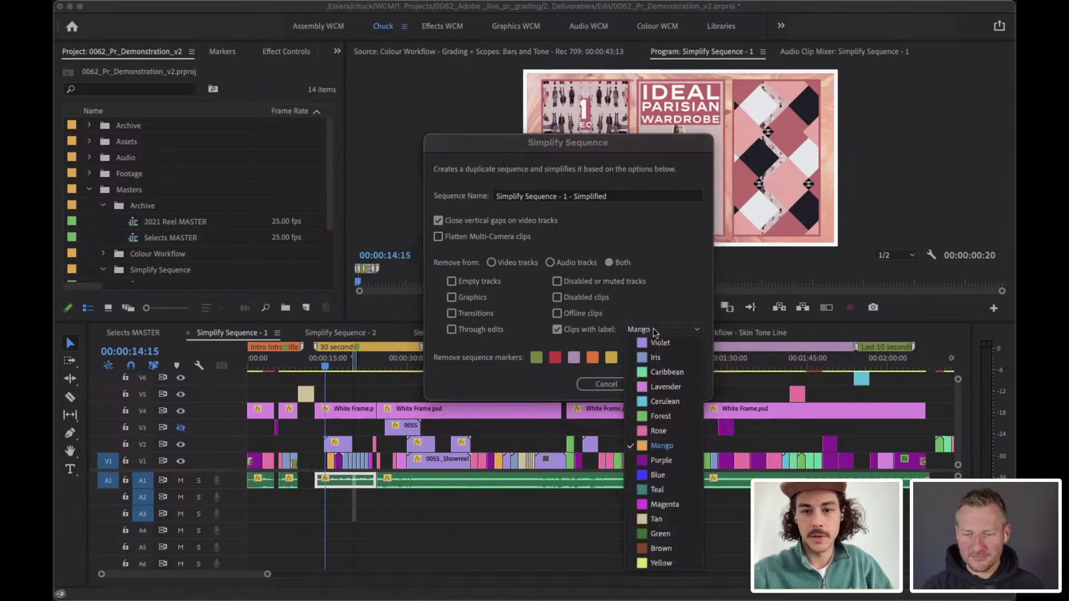
pyautogui.click(651, 429)
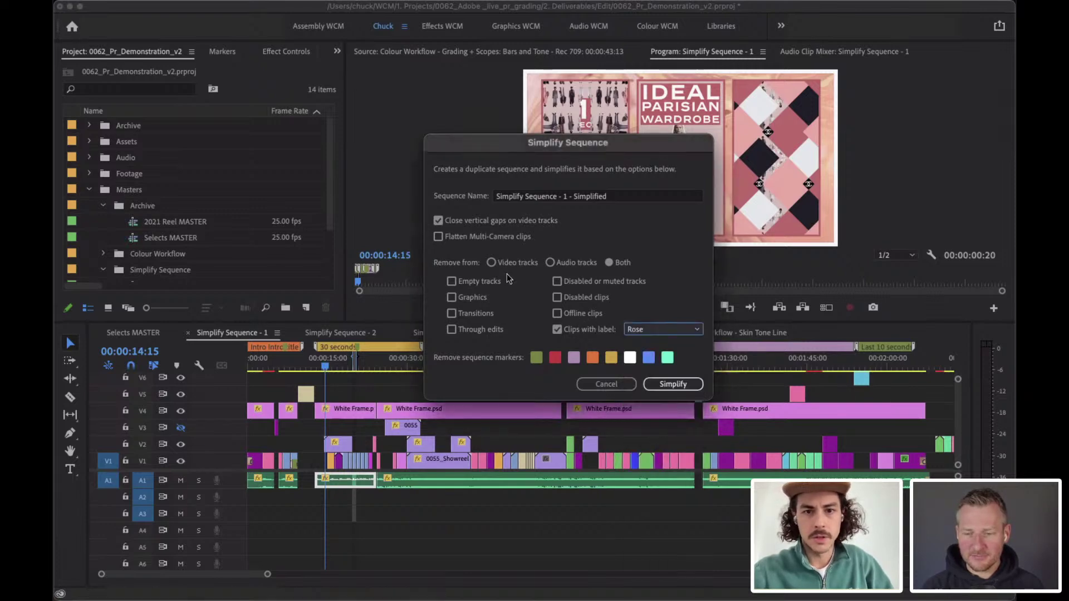
pyautogui.click(452, 282)
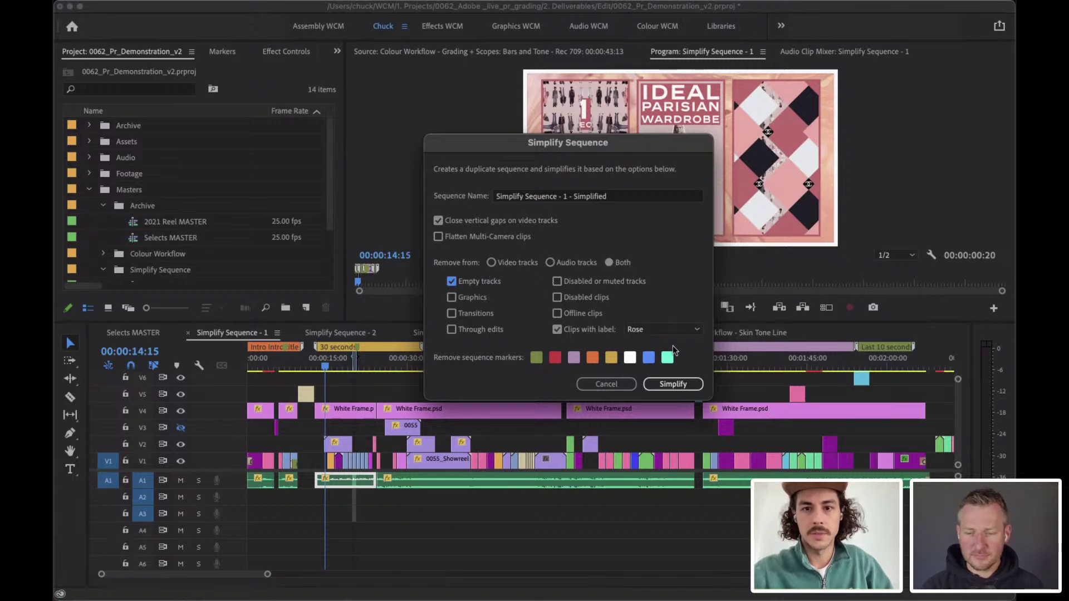
pyautogui.click(680, 385)
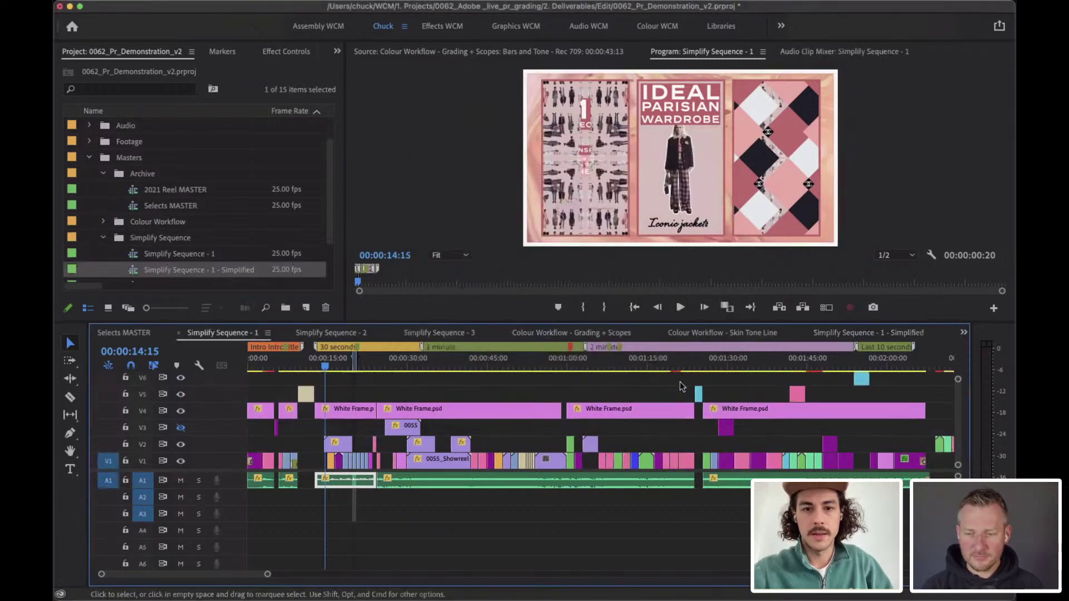
# Select a pink clip on V1 just after 00:01:30:00, and bring up Simplify Sequence - 1 - Simplified directly beside Simplify Sequence - 1.
pyautogui.hscroll(10, 596, 438)
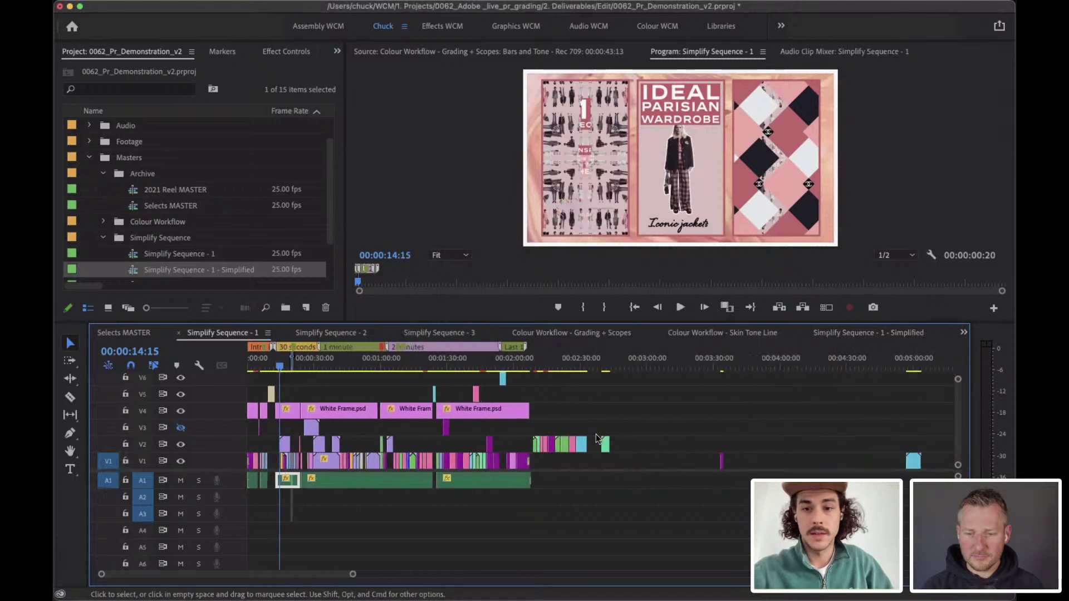
pyautogui.press('\\')
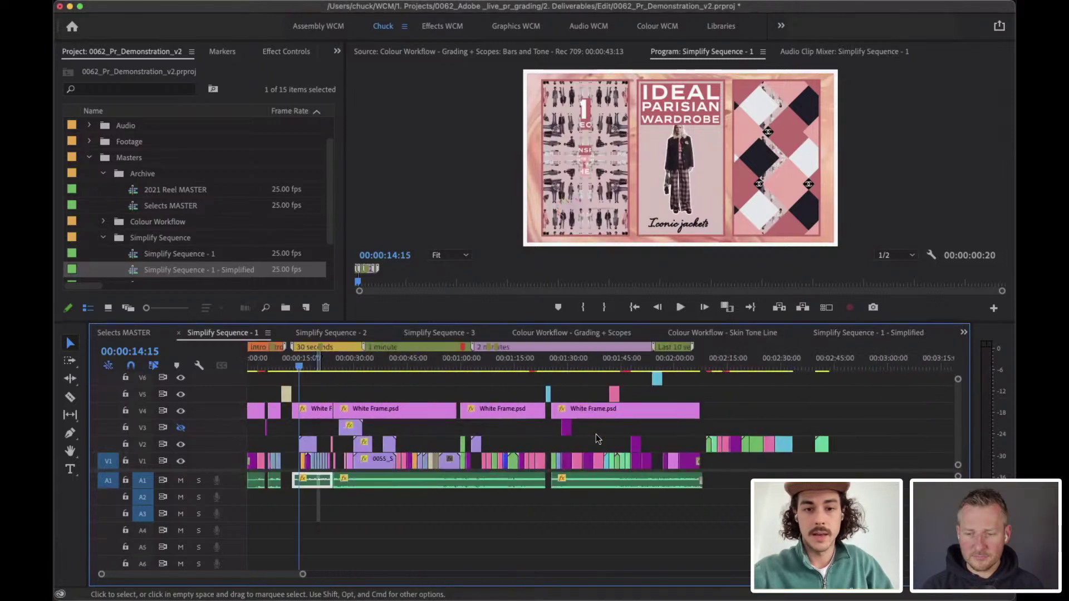
pyautogui.scroll(3, 577, 454)
pyautogui.click(577, 460)
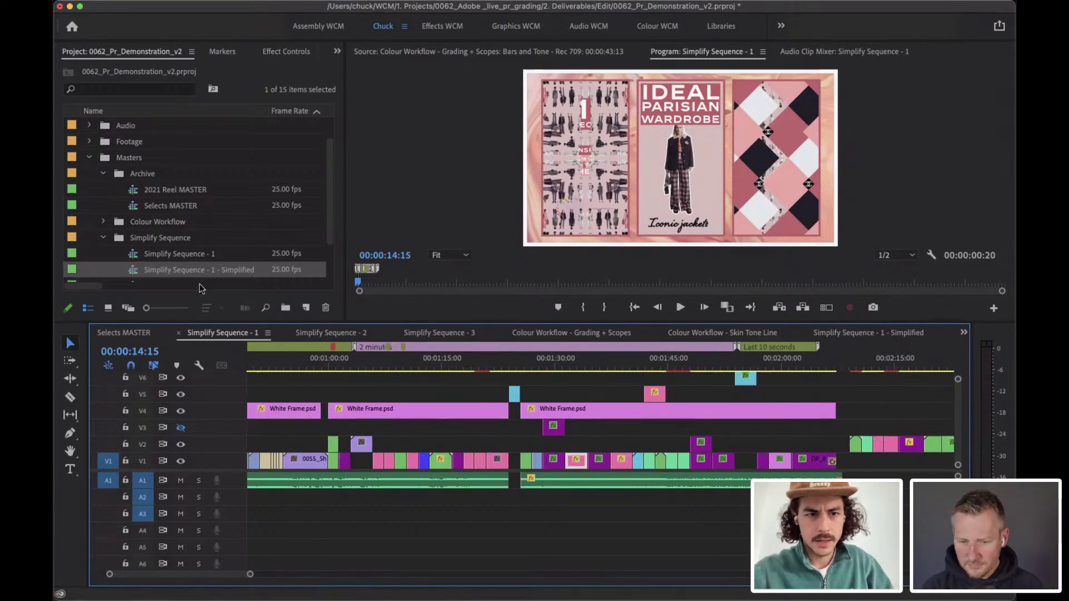
pyautogui.click(326, 254)
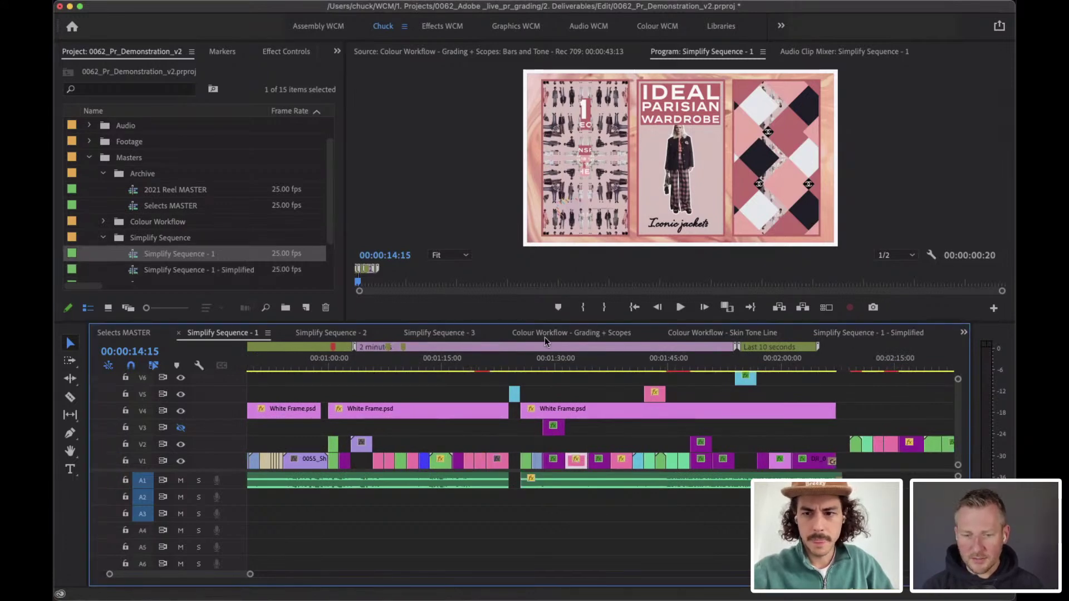
pyautogui.click(901, 334)
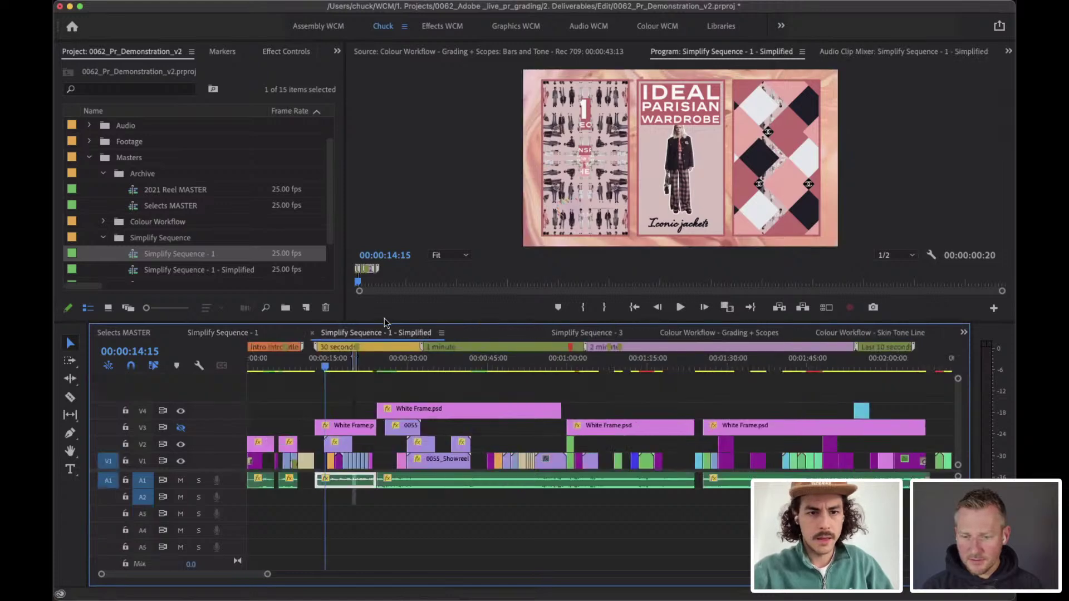
# Compare the clips and video tracks of Simplify Sequence - 1 with those of its simplified duplicate along the timeline.
pyautogui.click(219, 332)
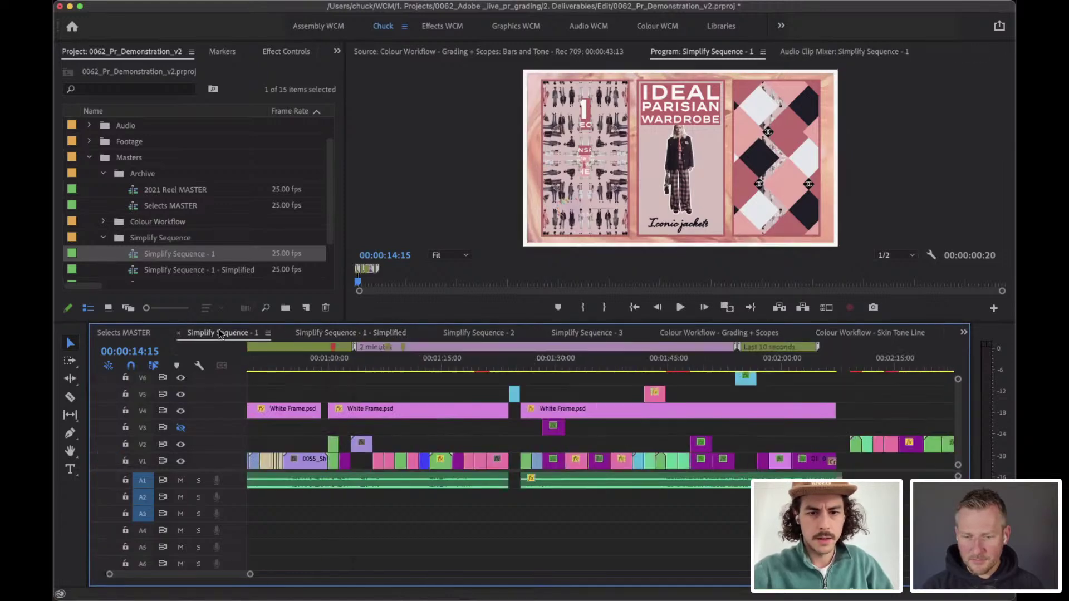
pyautogui.click(309, 333)
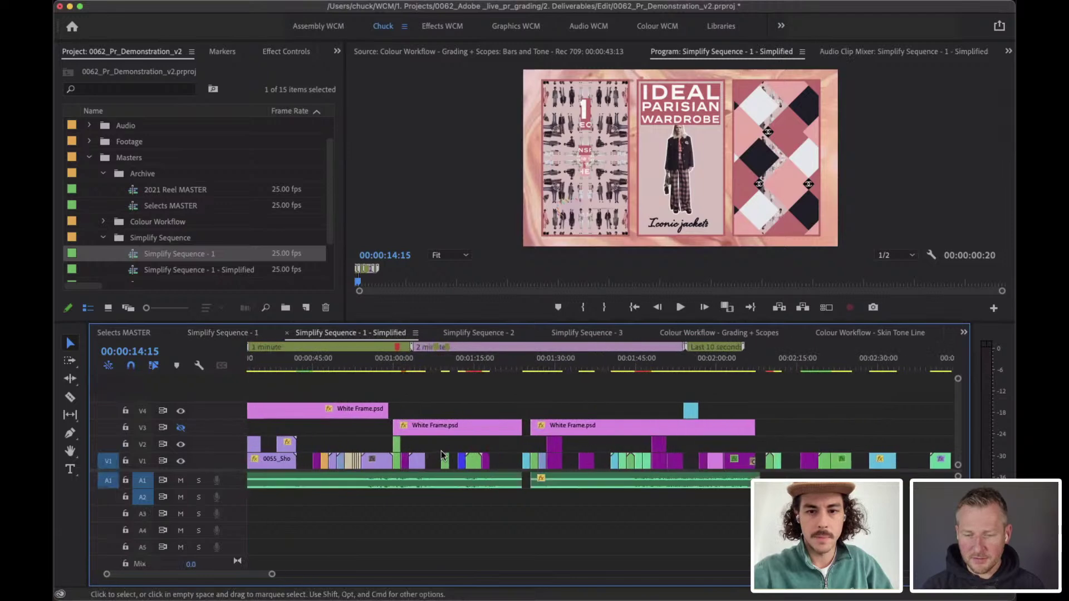
pyautogui.hscroll(3, 443, 440)
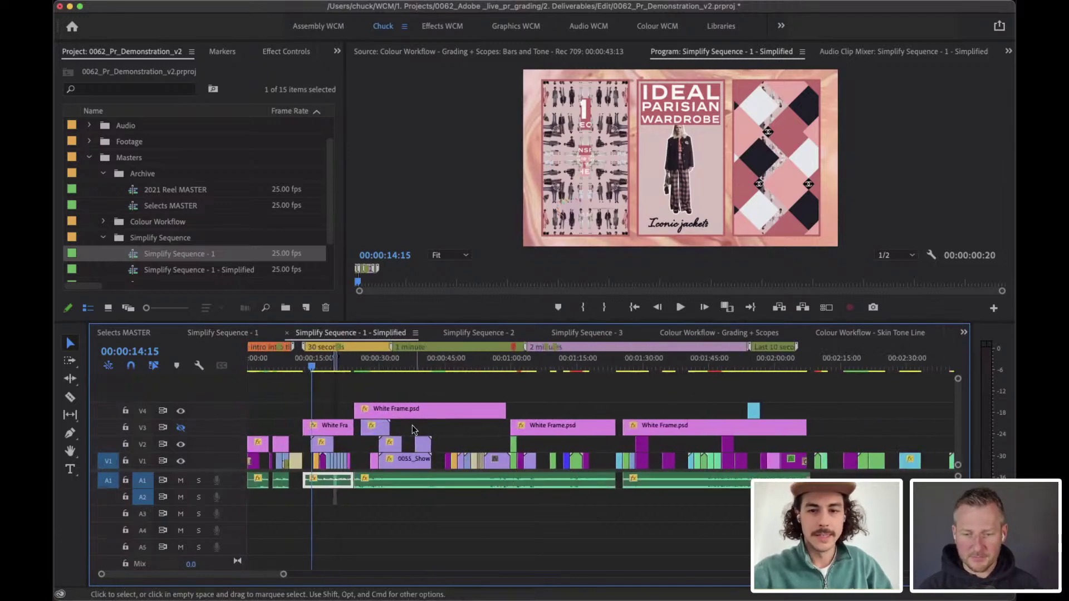
pyautogui.hscroll(-3, 444, 428)
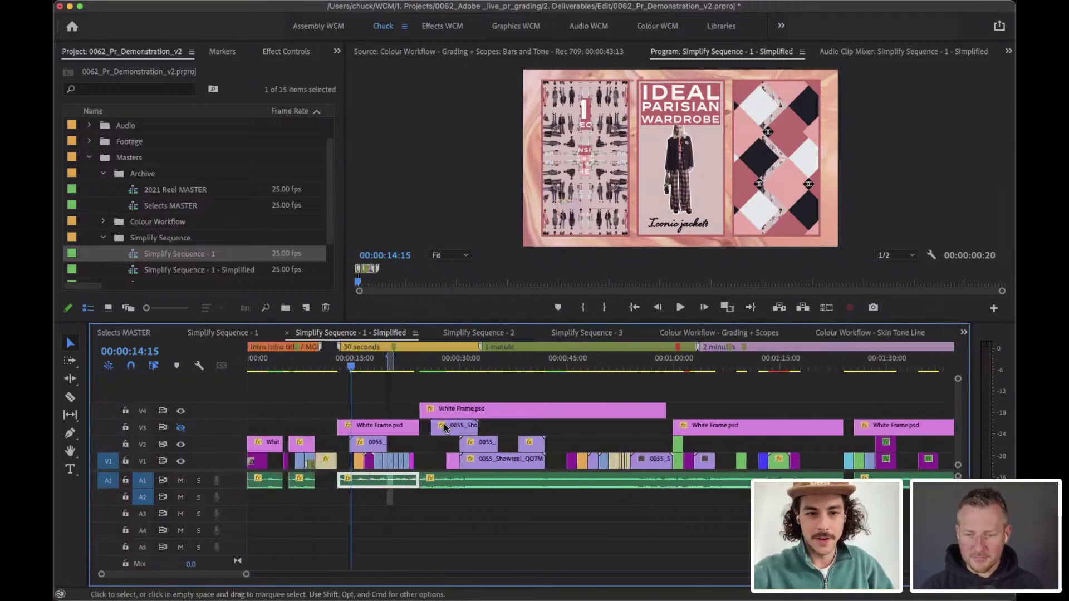
pyautogui.click(217, 333)
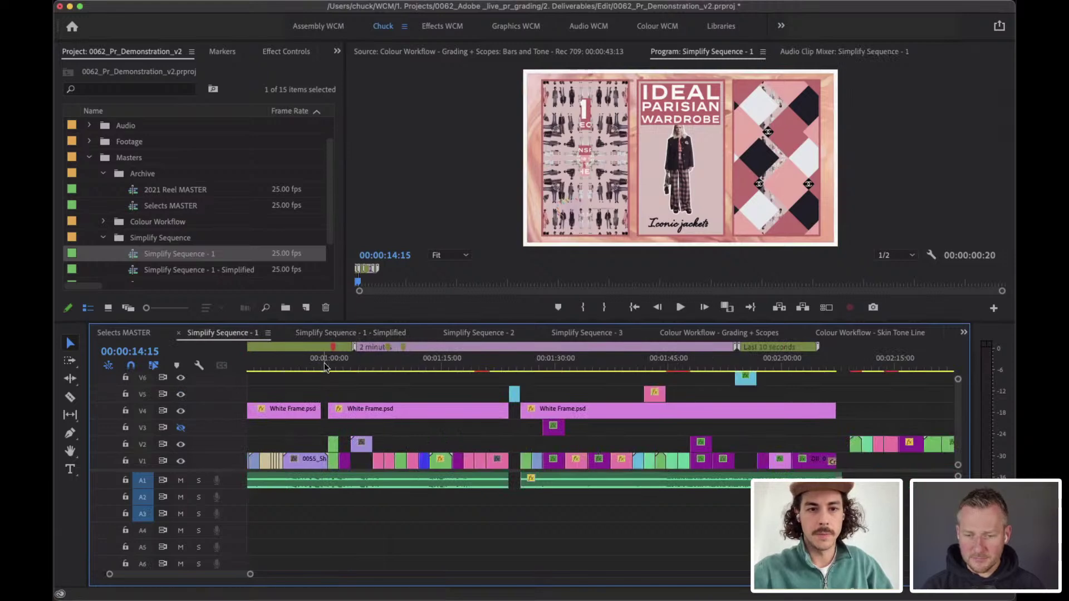
pyautogui.click(312, 334)
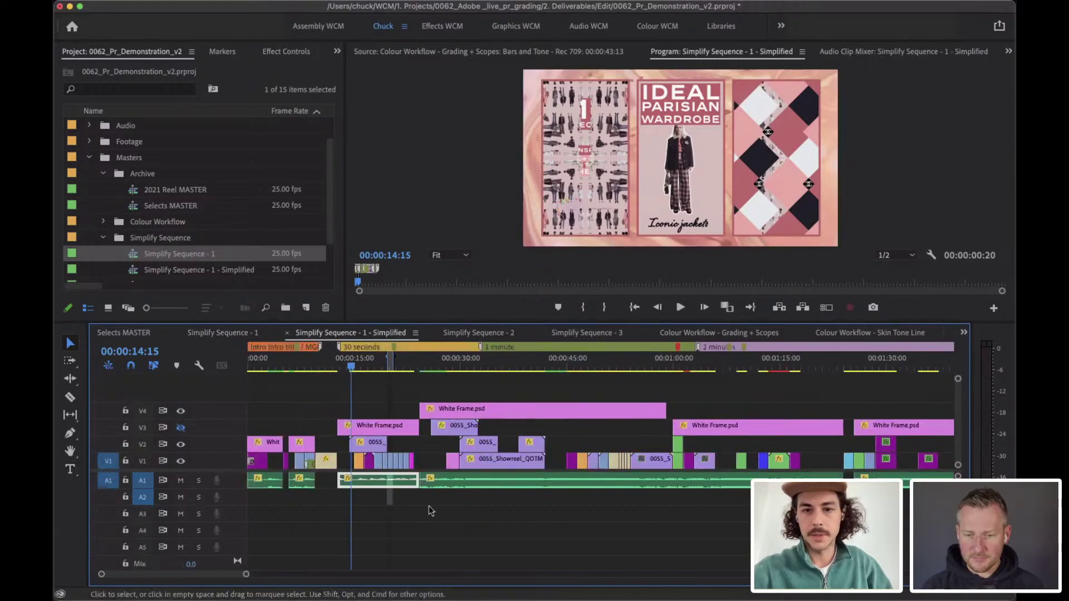
pyautogui.click(230, 332)
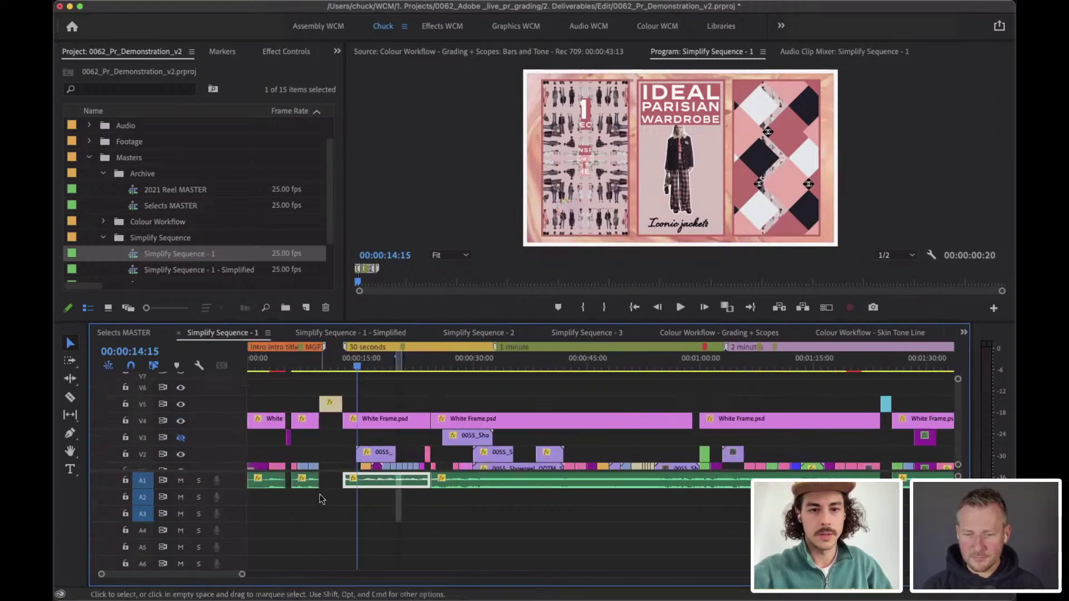
pyautogui.click(318, 334)
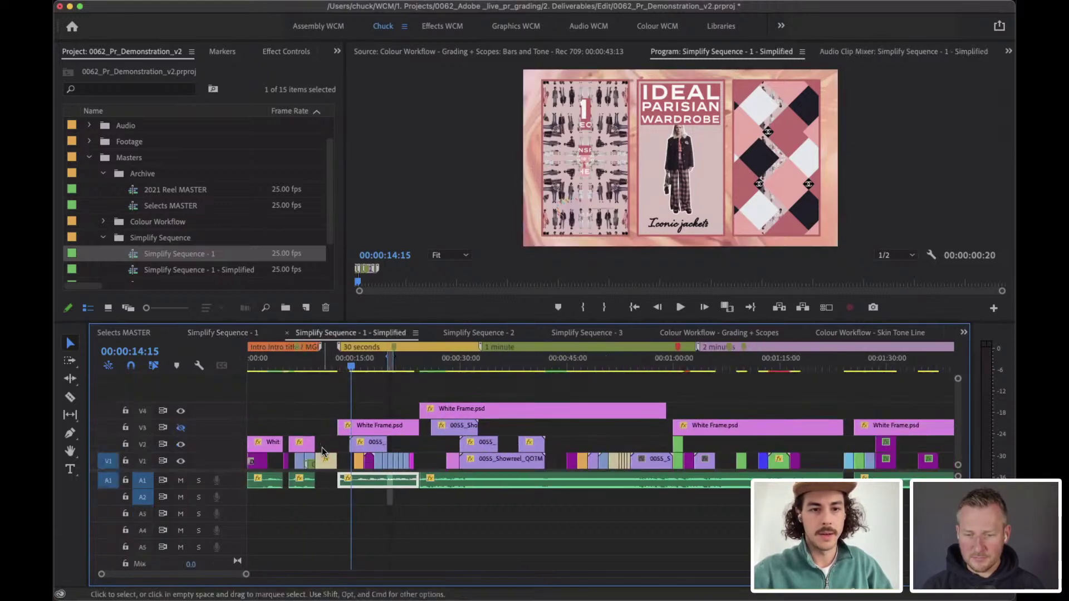
# Select all the video clips of Simplify Sequence - 1 - Simplified and try to close the gaps between them.
pyautogui.press('-')
pyautogui.press('-')
pyautogui.press('-')
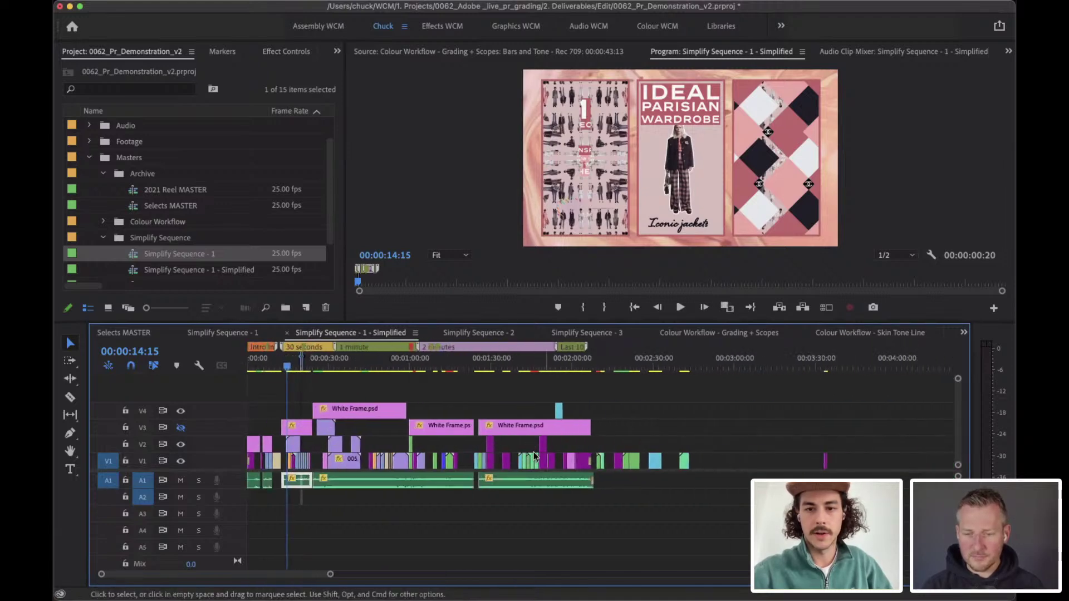
pyautogui.moveTo(850, 460); pyautogui.dragTo(248, 388)
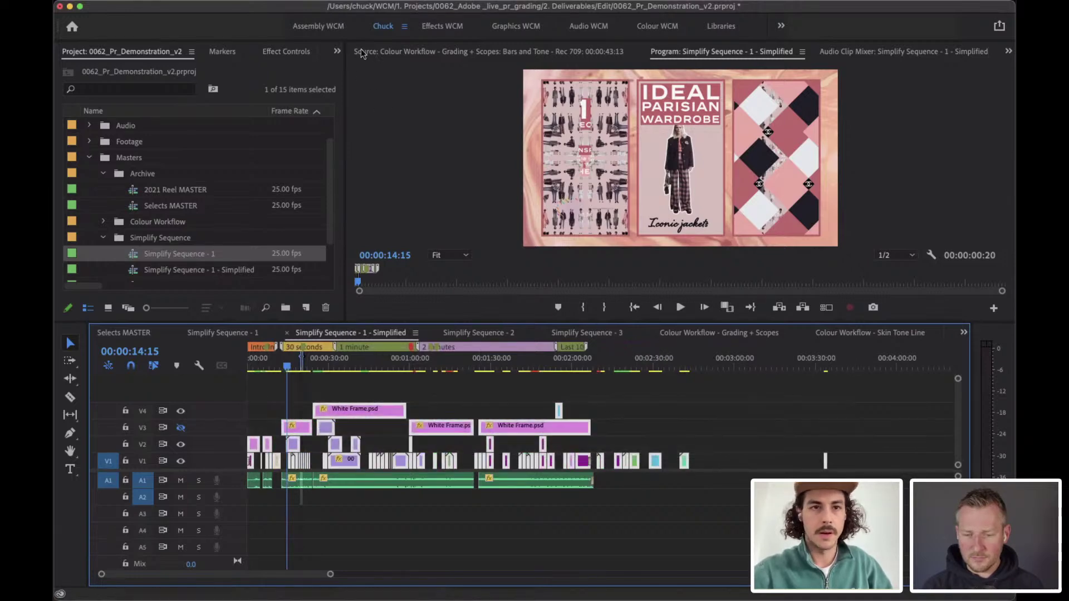
pyautogui.click(276, 9)
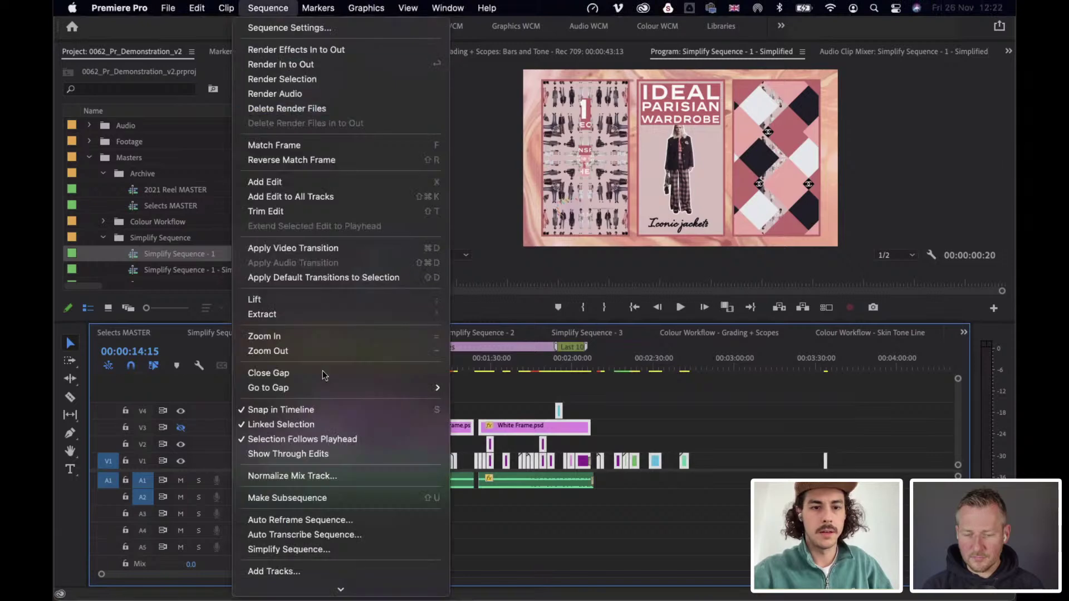
pyautogui.scroll(-1, 322, 475)
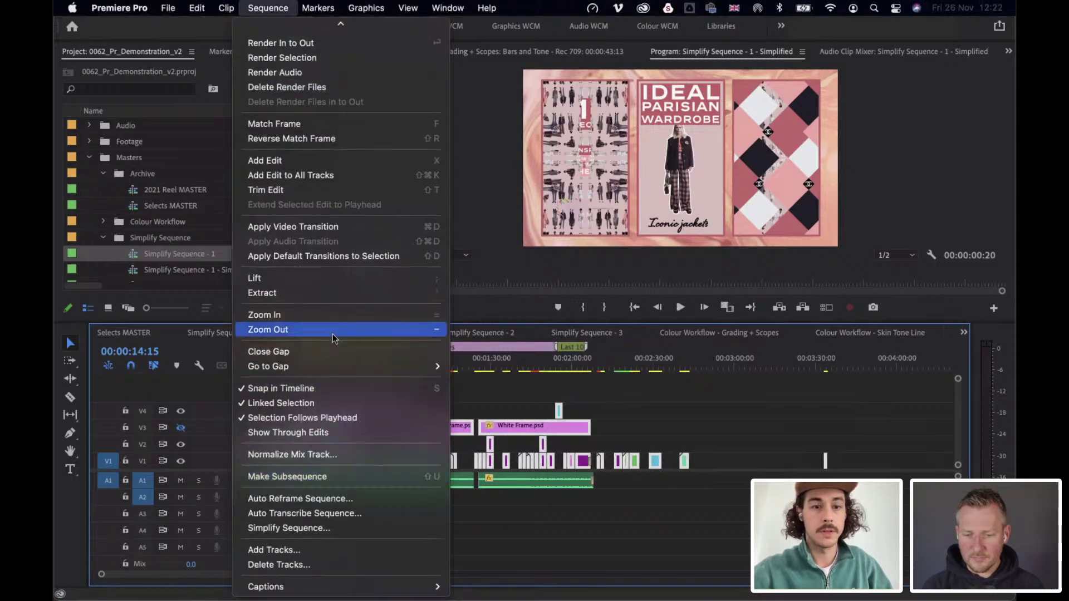
pyautogui.click(325, 351)
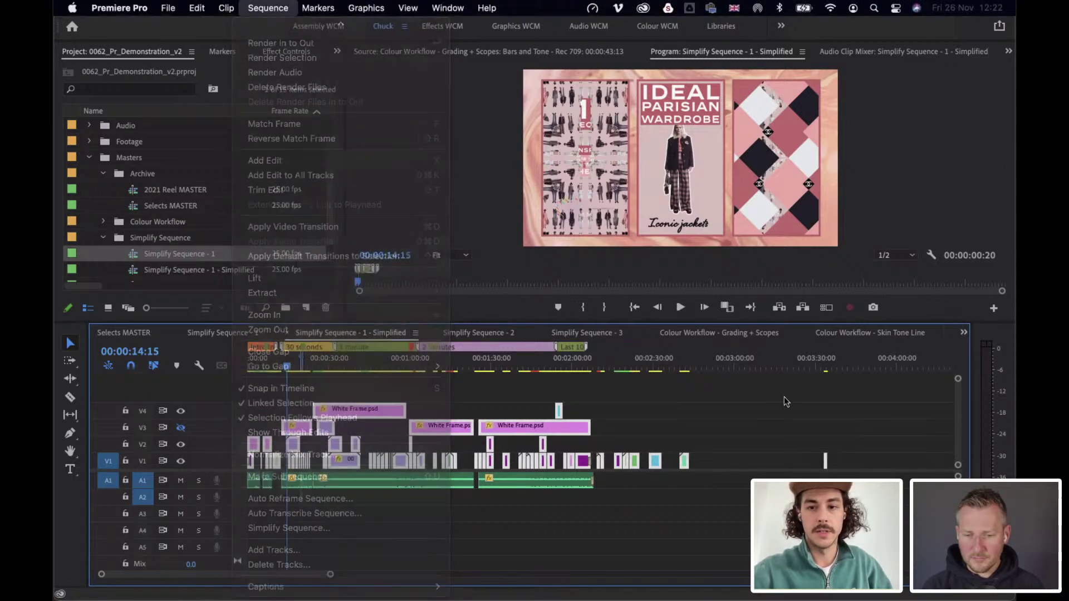
# Close the gaps in Simplify Sequence - 1 - Simplified with both its video and audio clips selected.
pyautogui.moveTo(853, 400); pyautogui.dragTo(486, 452)
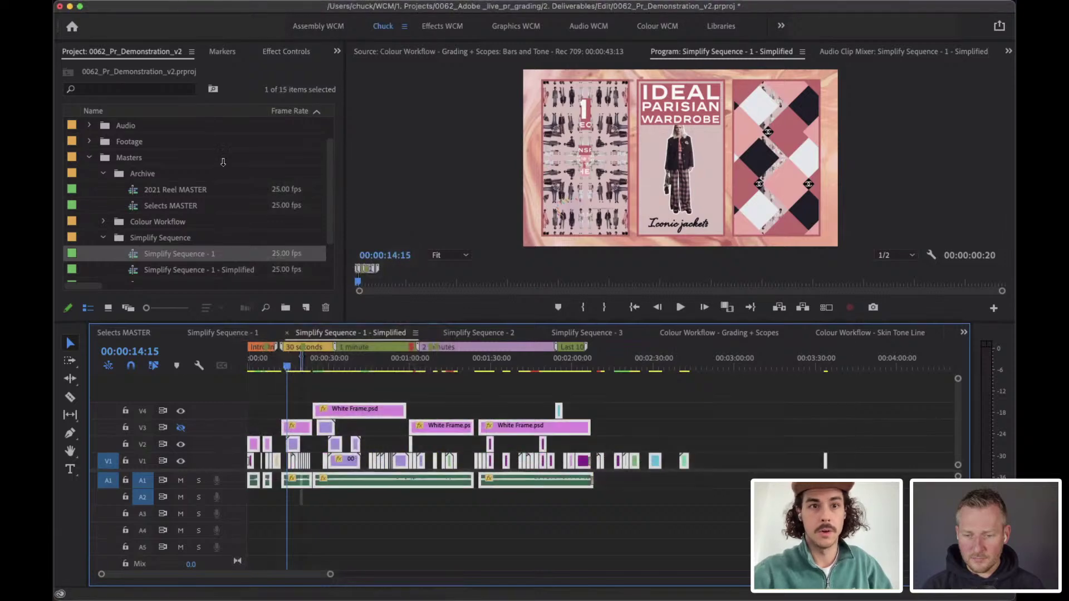
pyautogui.click(268, 8)
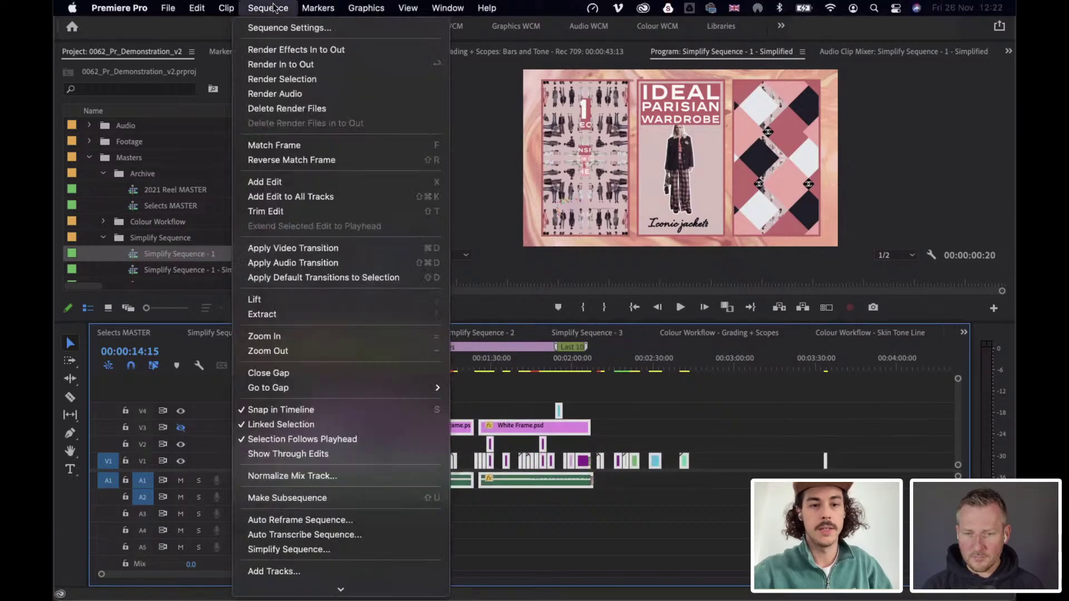
pyautogui.click(308, 372)
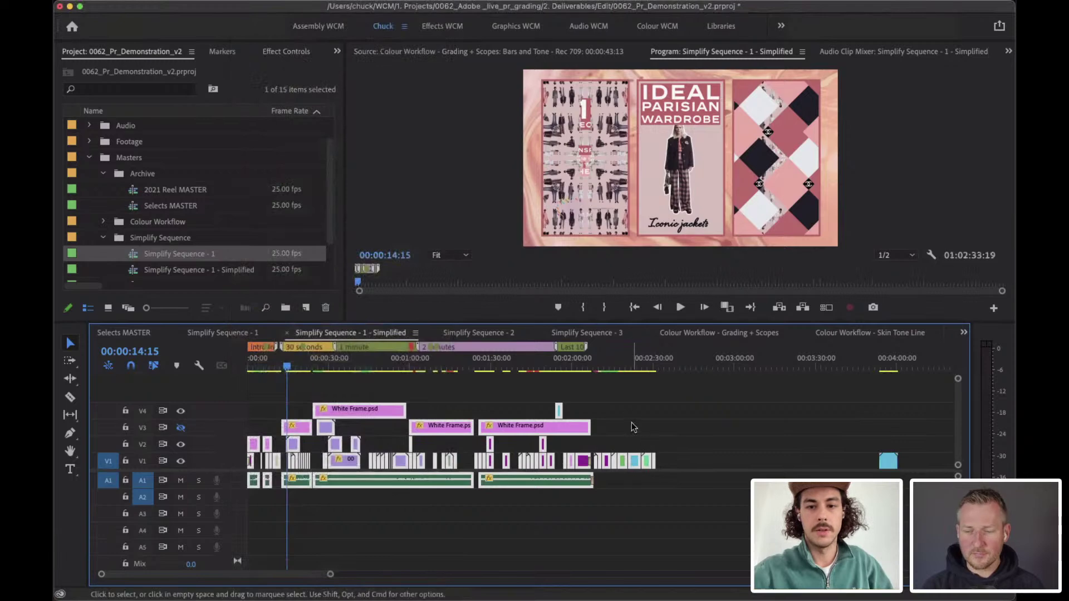
# Lock audio track A1, select the video clips only, and try to close the gaps left between them.
pyautogui.scroll(5, 629, 433)
pyautogui.hscroll(-3, 585, 473)
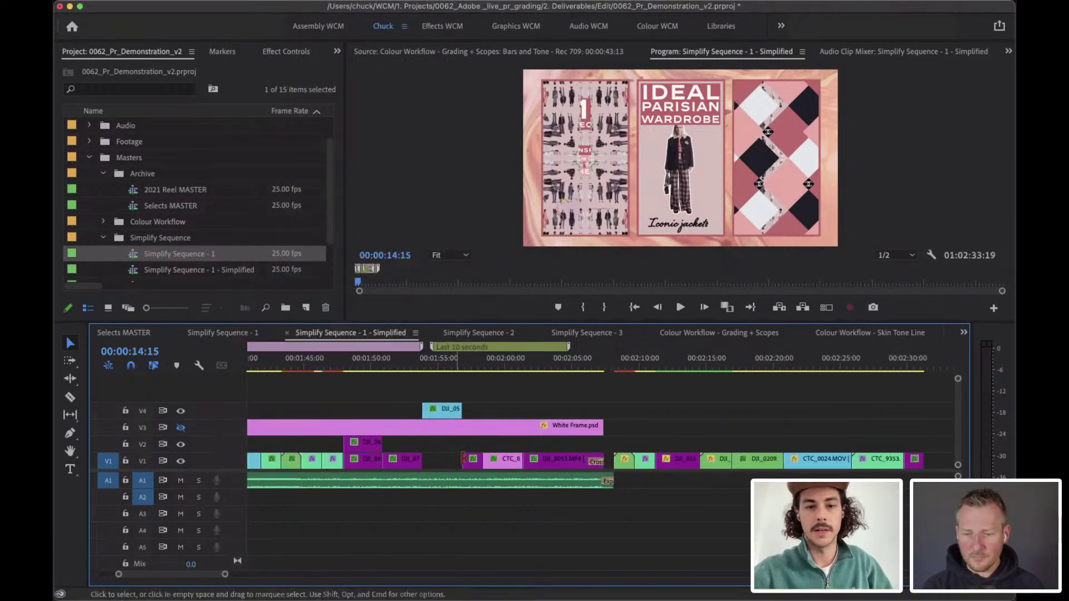
pyautogui.hscroll(-4, 448, 467)
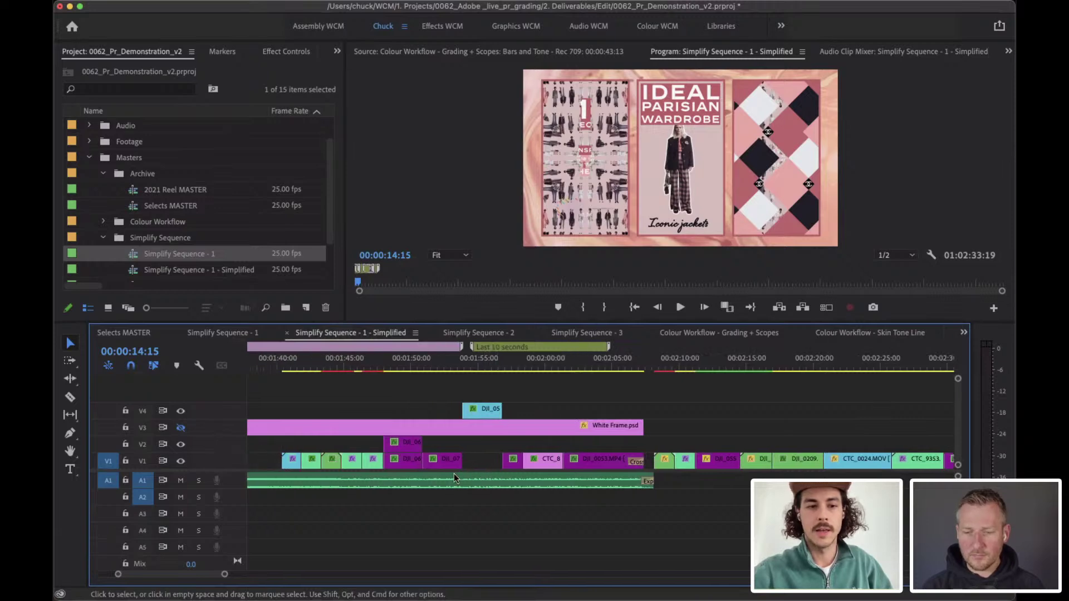
pyautogui.hscroll(-10, 290, 463)
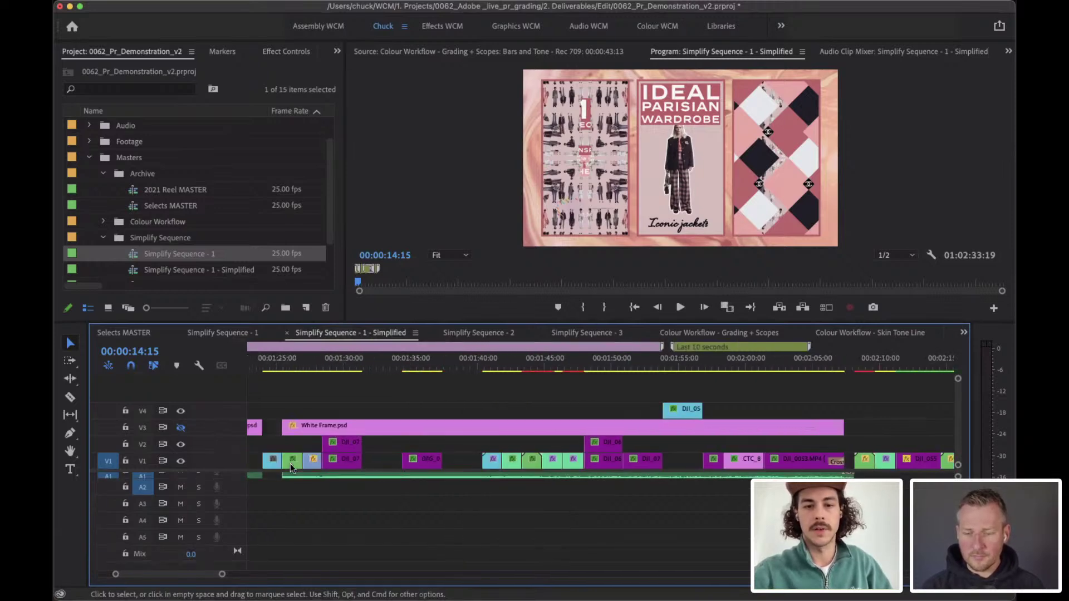
pyautogui.scroll(1, 294, 499)
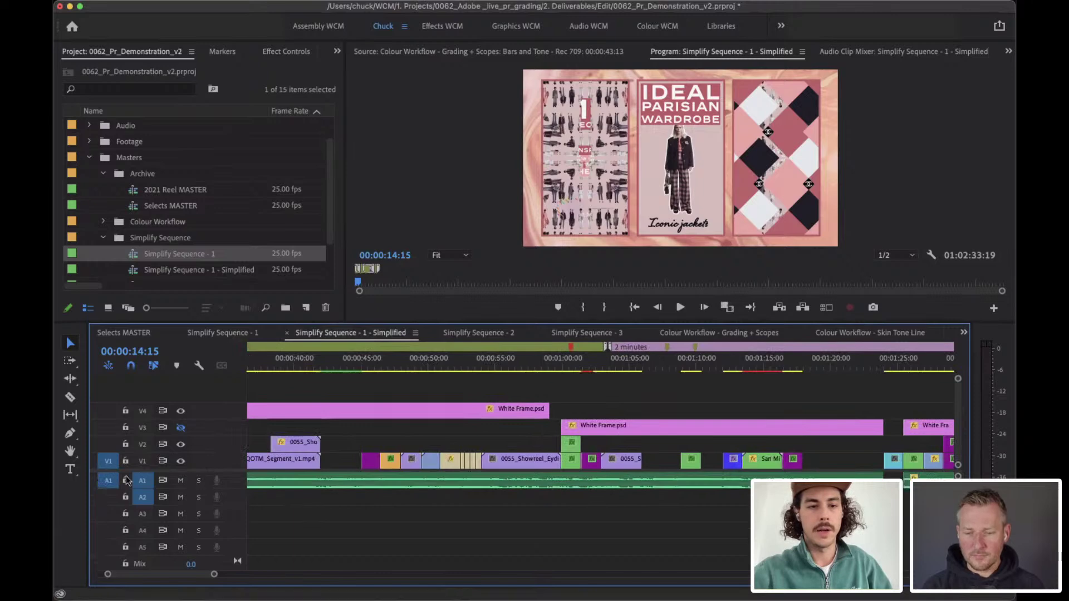
pyautogui.scroll(-6, 455, 461)
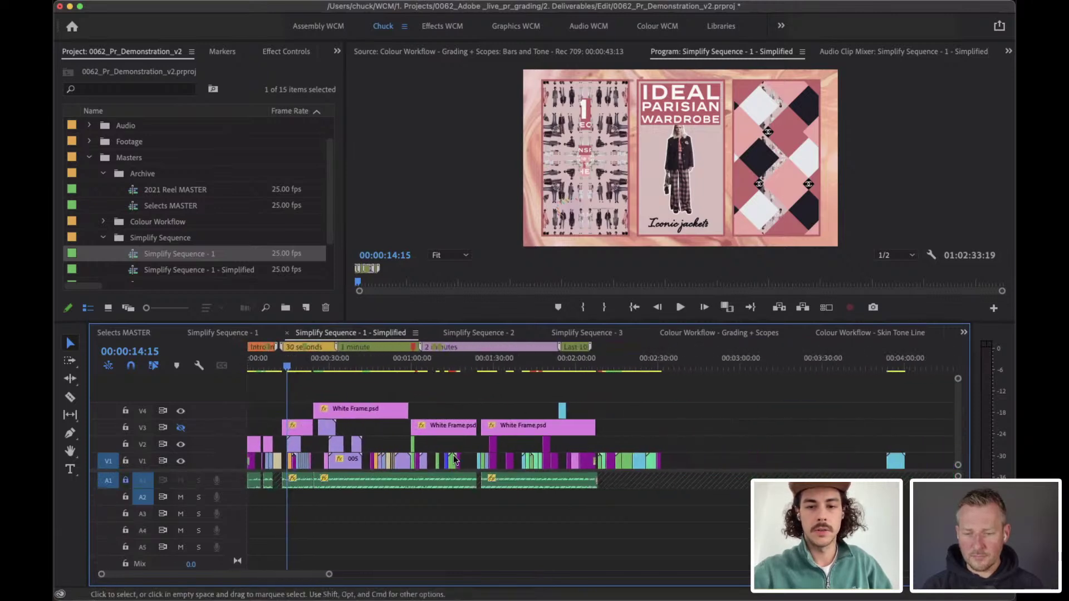
pyautogui.moveTo(722, 386); pyautogui.dragTo(248, 470)
pyautogui.click(252, 8)
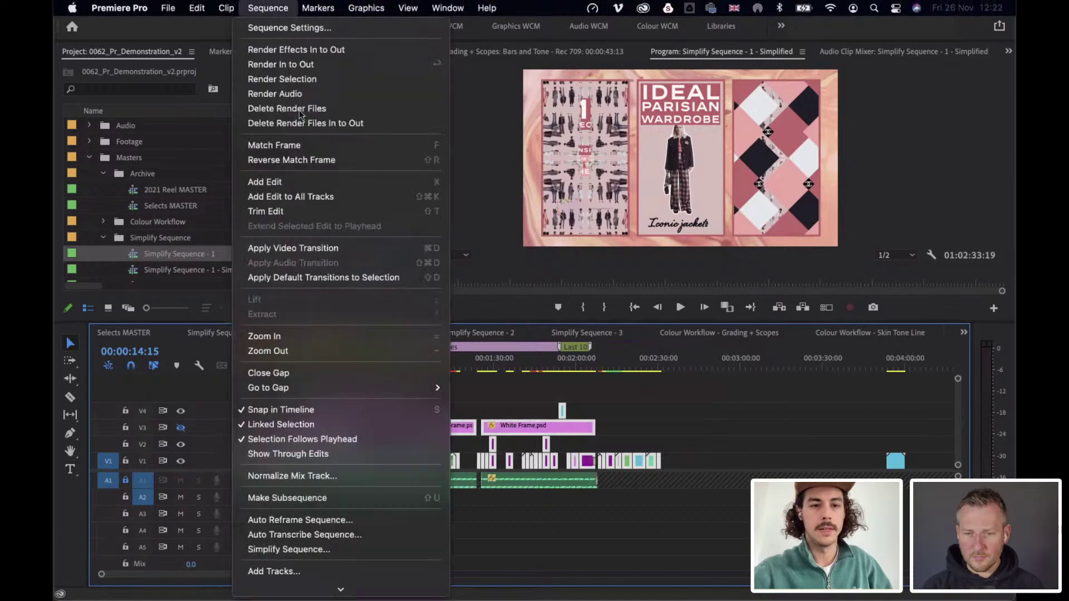
pyautogui.click(320, 373)
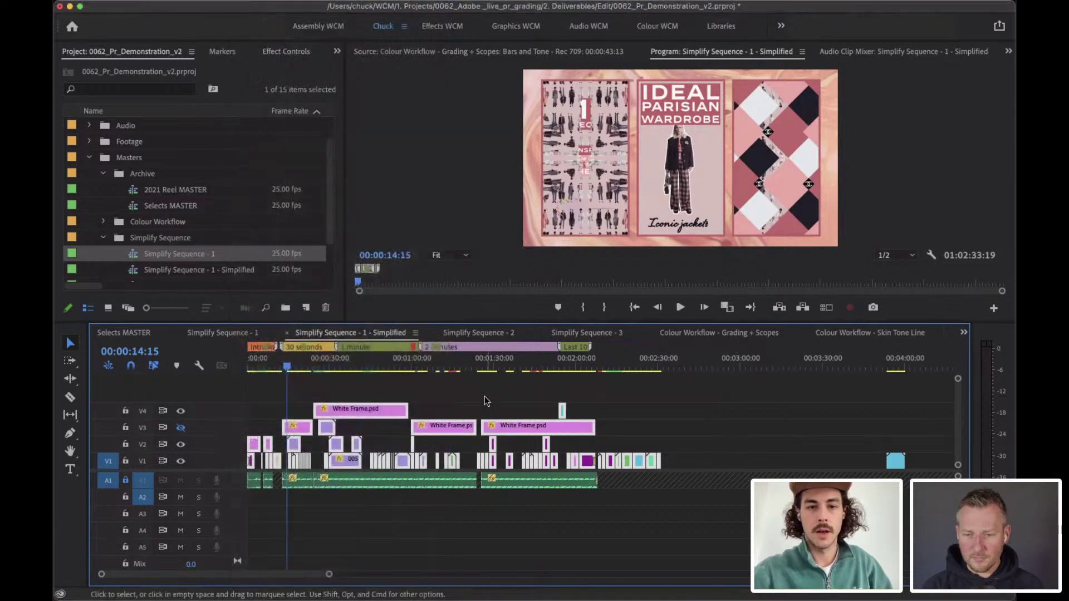
# Clear the clip selection and unlock audio track A1.
pyautogui.click(485, 397)
pyautogui.scroll(3, 489, 425)
pyautogui.click(126, 480)
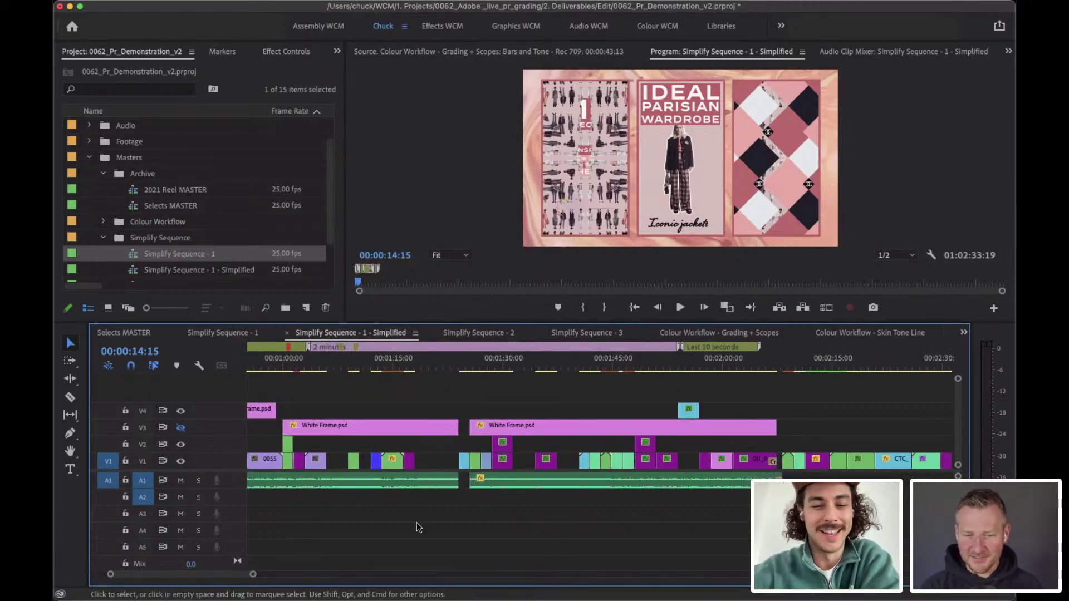
# Bring up Simplify Sequence - 2 and view its clips between about 00:00:25:00 and 00:00:55:00.
pyautogui.scroll(-3, 438, 528)
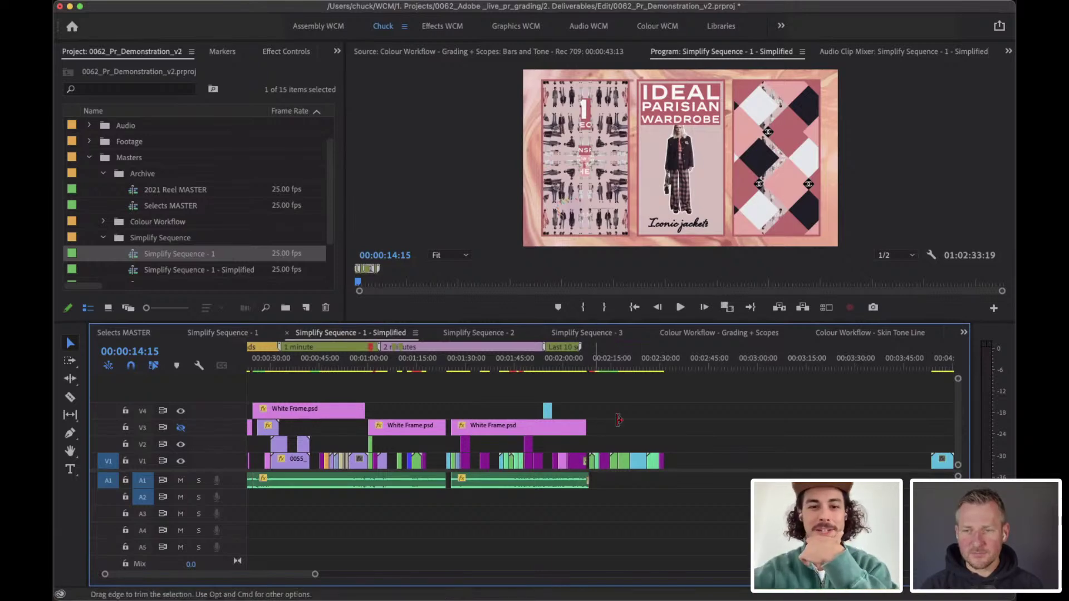
pyautogui.hscroll(-3, 633, 441)
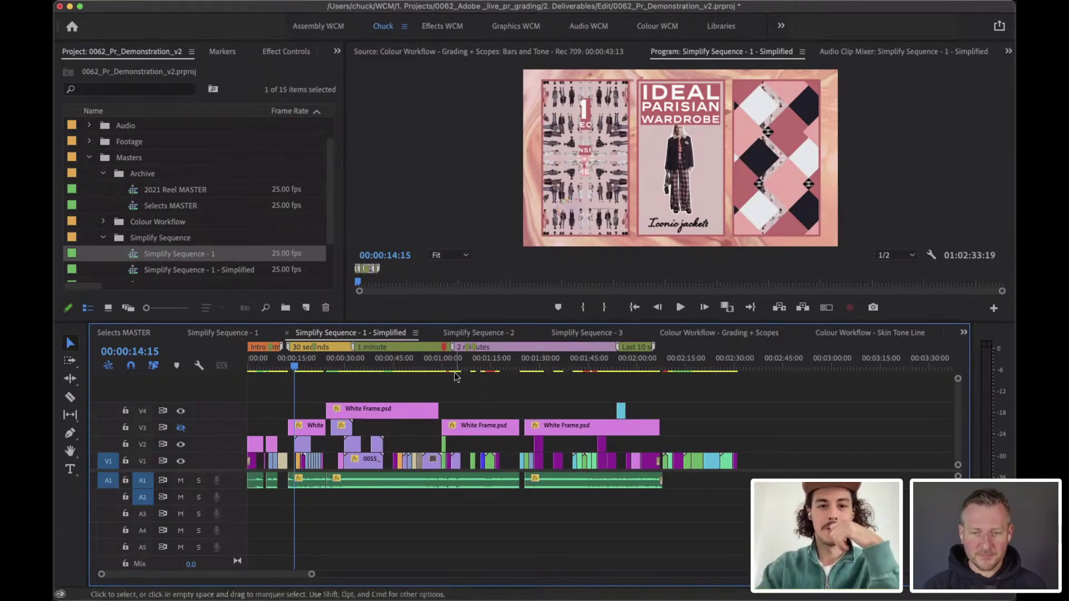
pyautogui.click(484, 335)
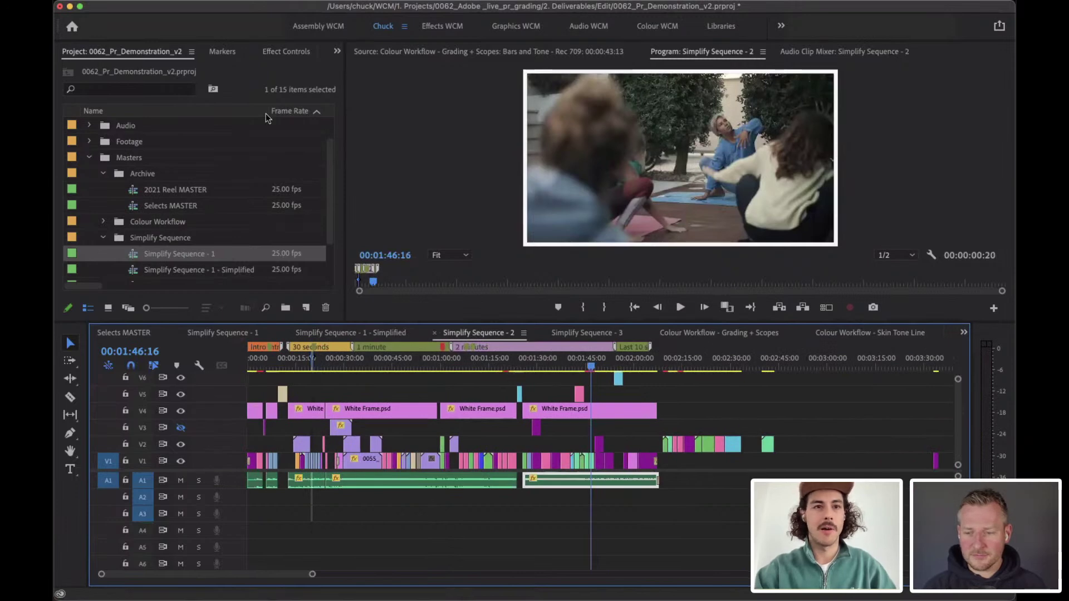
pyautogui.moveTo(250, 5)
pyautogui.scroll(6, 420, 442)
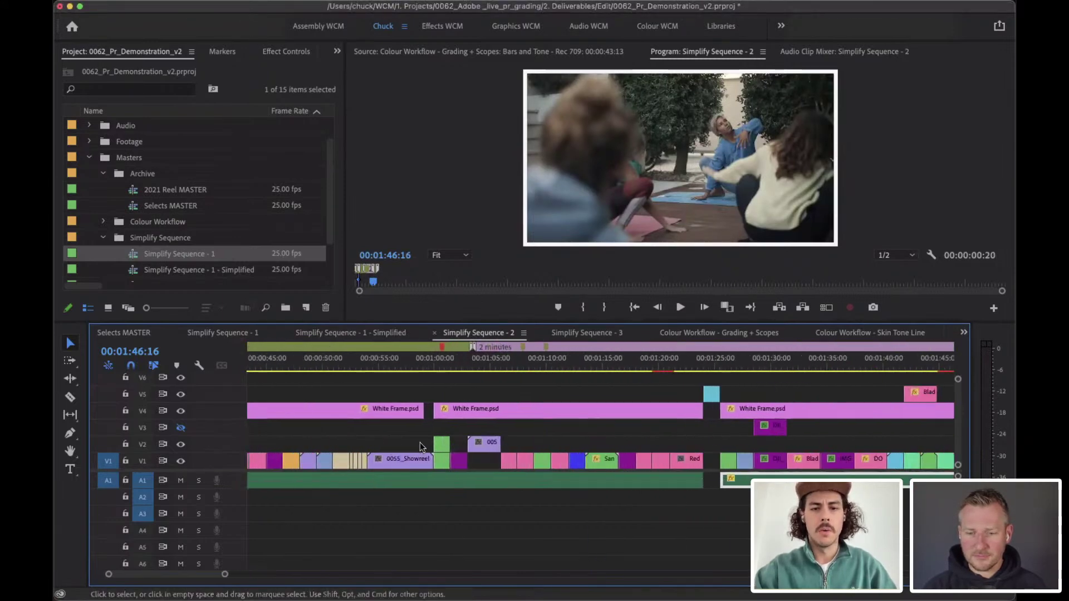
pyautogui.hscroll(-3, 420, 442)
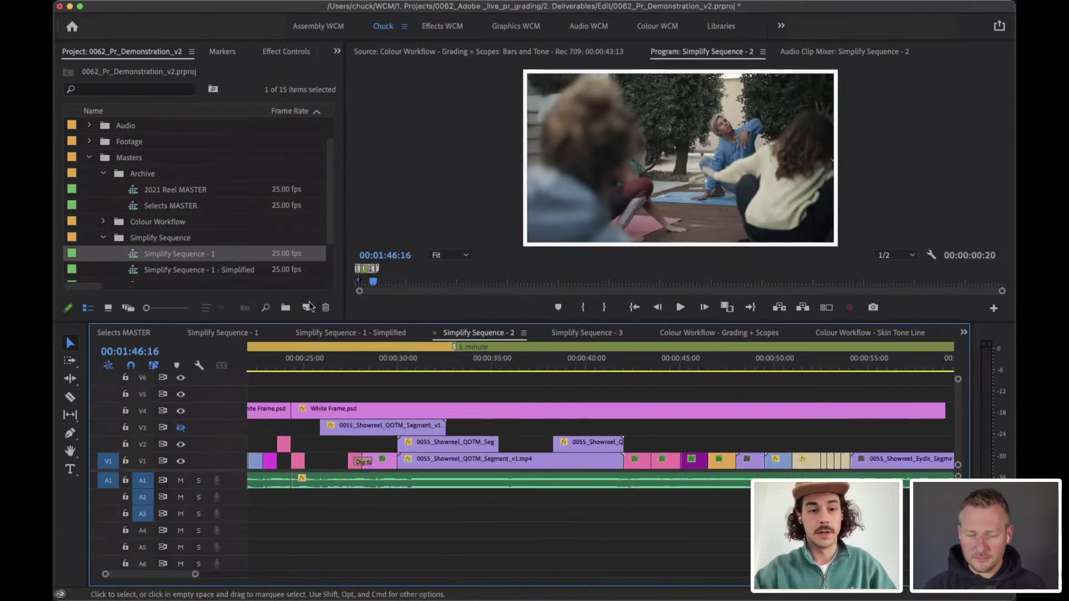
# List the effects in the Faves folder and try to apply Exponential Fade to the V1 edit near 00:00:42:00.
pyautogui.click(268, 52)
pyautogui.click(338, 52)
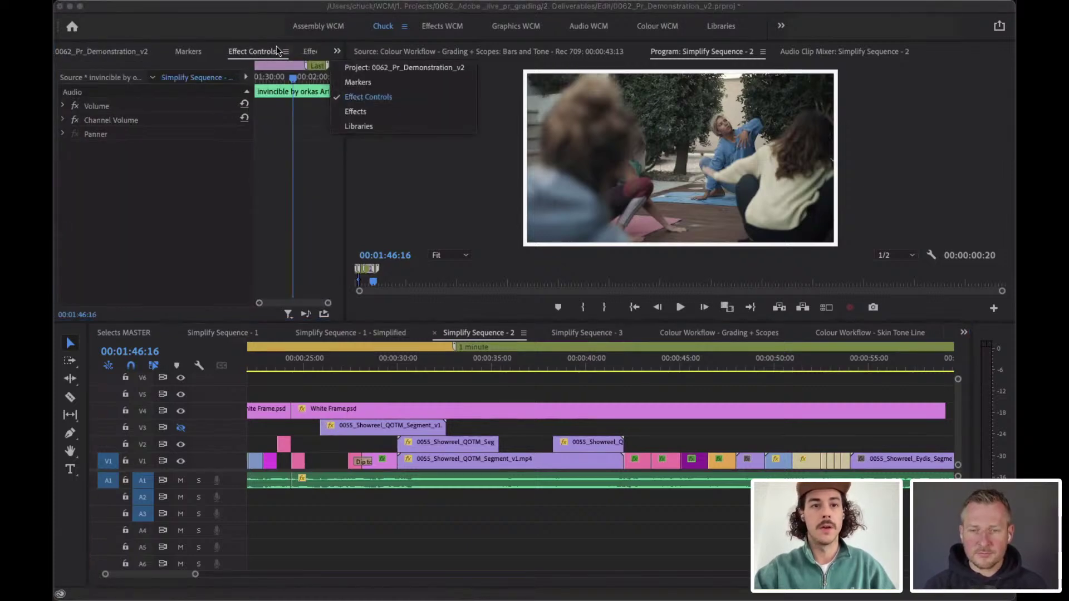
pyautogui.click(312, 51)
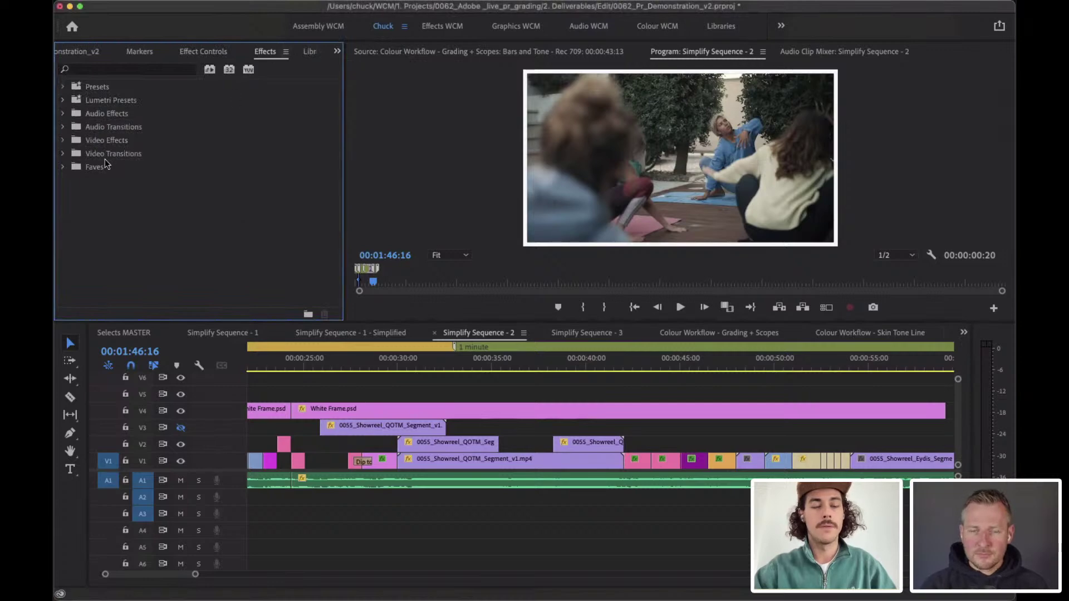
pyautogui.click(63, 168)
pyautogui.moveTo(87, 232); pyautogui.dragTo(476, 460)
pyautogui.moveTo(653, 465); pyautogui.dragTo(626, 463)
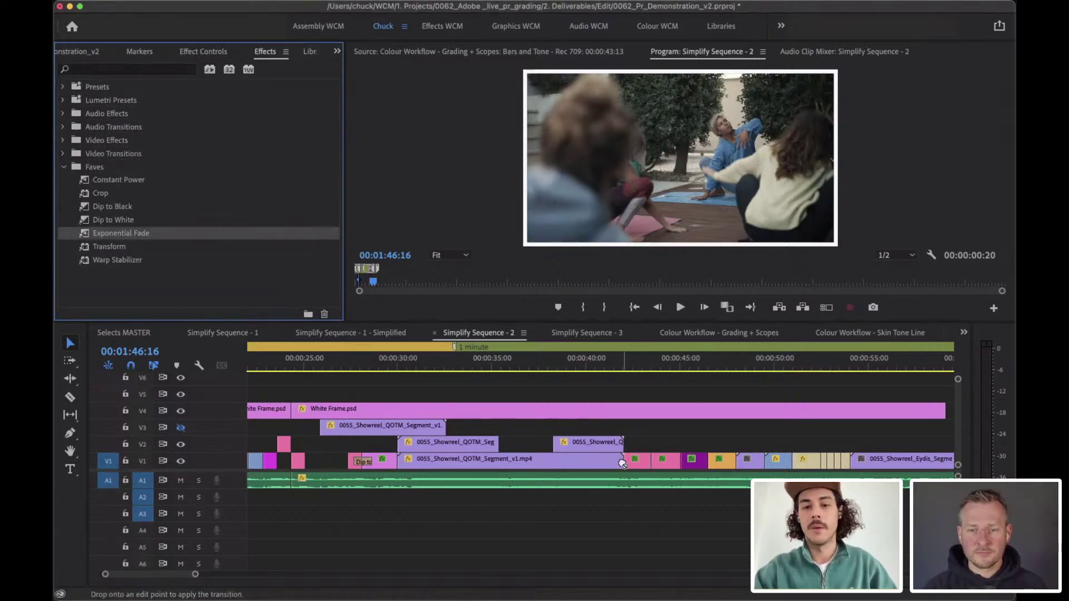
# Add Dip to White at the V1 edit near 00:00:30:00 and Dip to Black at the V1 edit near 00:00:45:00.
pyautogui.click(92, 221)
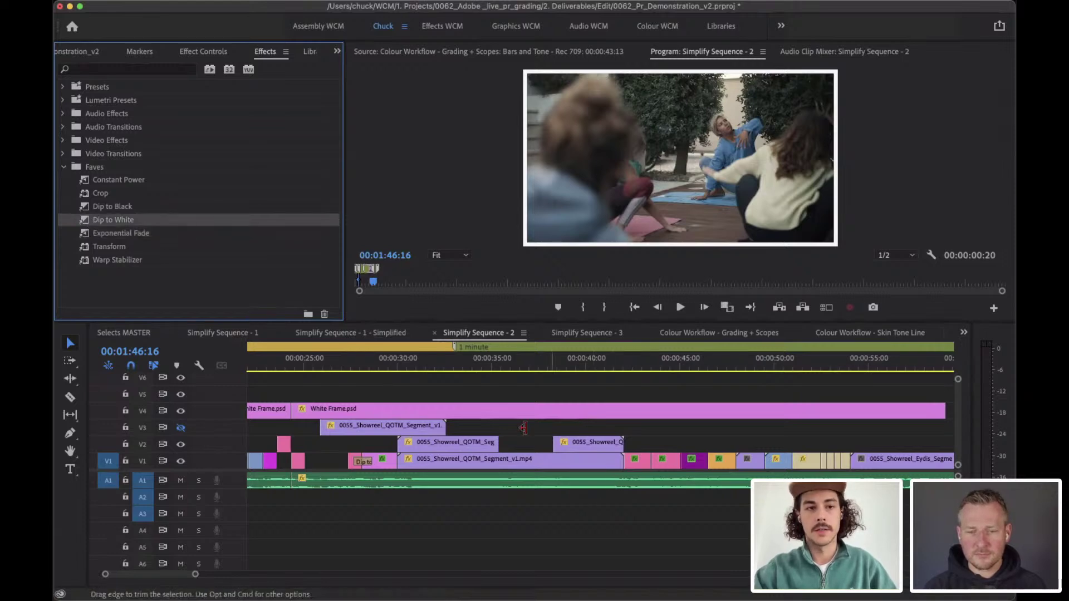
pyautogui.moveTo(94, 221); pyautogui.dragTo(399, 461)
pyautogui.moveTo(92, 211); pyautogui.dragTo(680, 466)
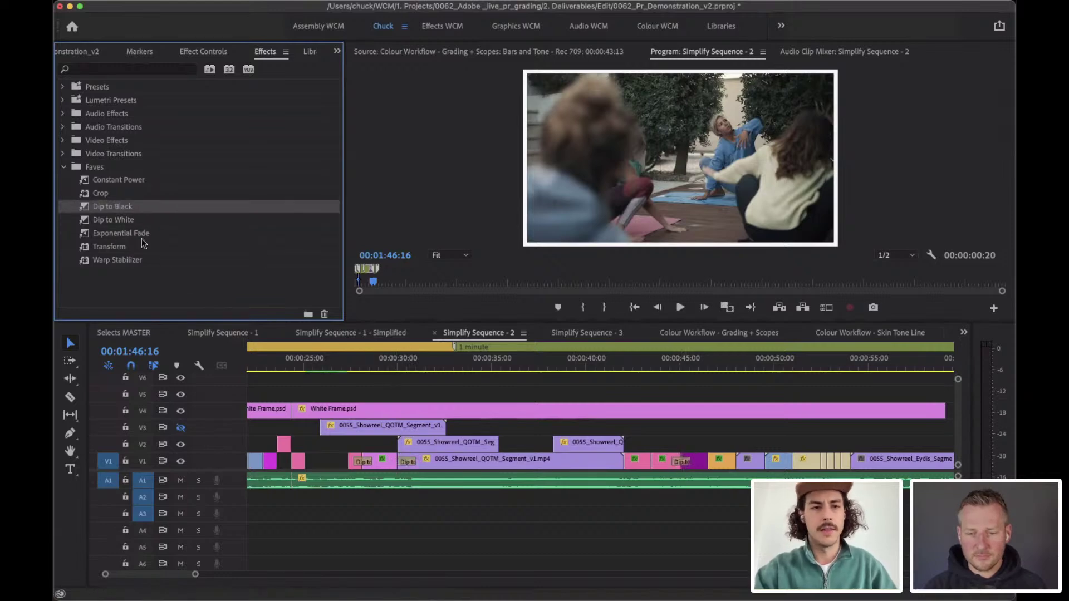
# Add Dip to Black between the first two long White Frame.psd clips on V4, and try Constant Power on V1.
pyautogui.moveTo(104, 234); pyautogui.dragTo(723, 446)
pyautogui.click(99, 247)
pyautogui.moveTo(88, 213); pyautogui.dragTo(292, 412)
pyautogui.moveTo(83, 184); pyautogui.dragTo(266, 465)
# Examine the transitions on the video tracks of Simplify Sequence - 2, close up and across the whole timeline.
pyautogui.press('-')
pyautogui.press('-')
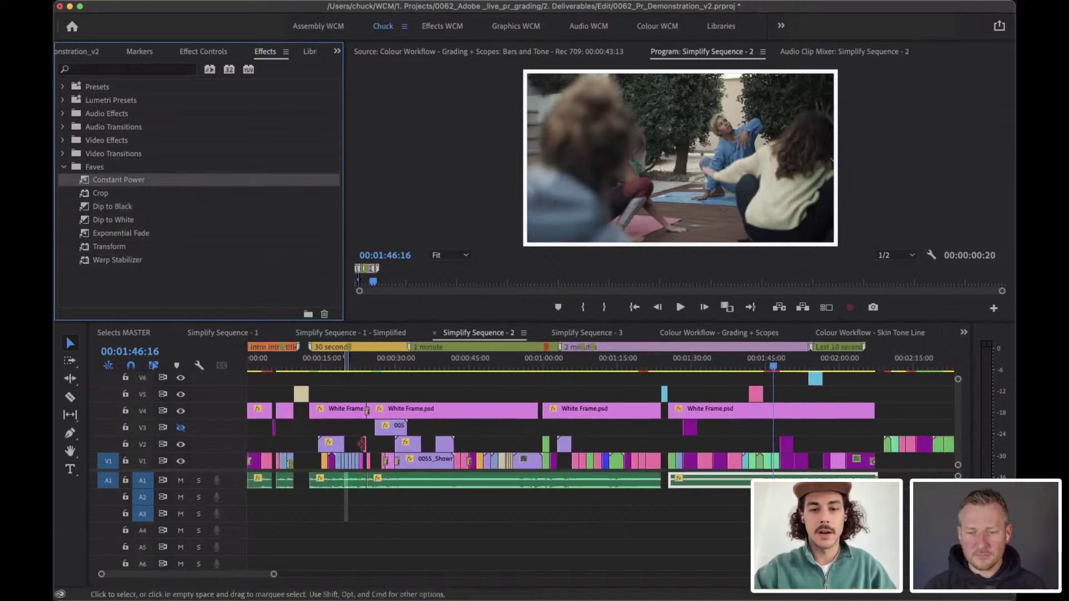
pyautogui.press('=')
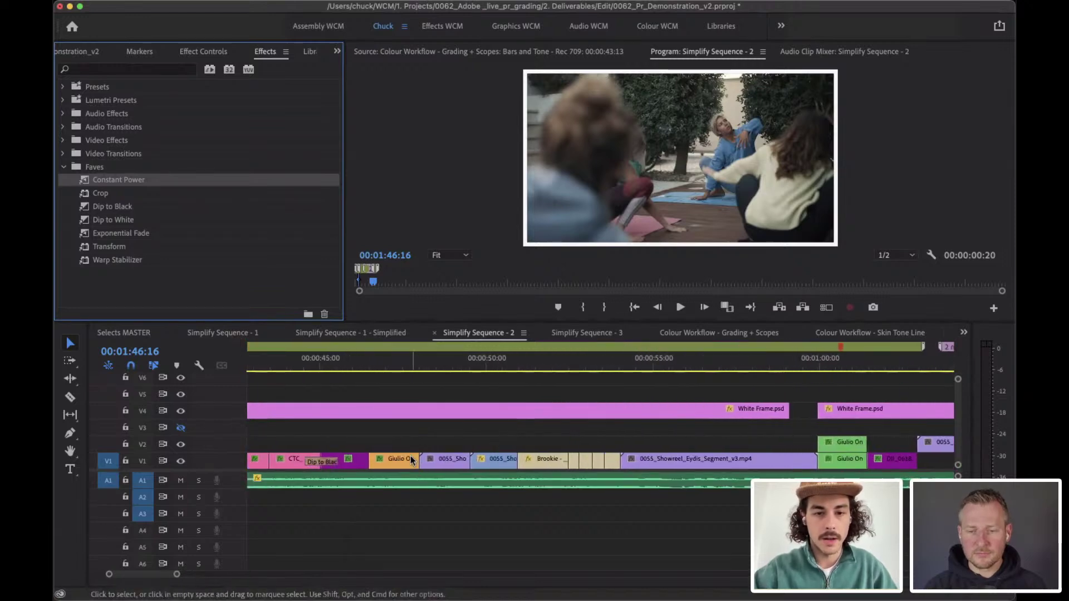
pyautogui.press('-')
pyautogui.press('-')
pyautogui.press('=')
pyautogui.press('=')
pyautogui.press('=')
pyautogui.press('=')
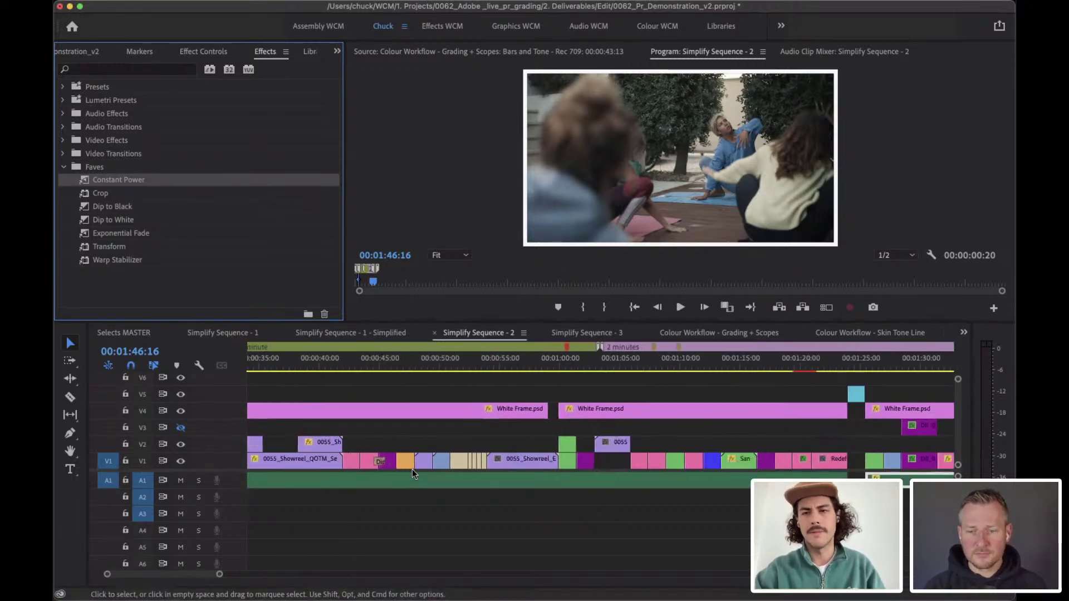
pyautogui.press('=')
pyautogui.press('=')
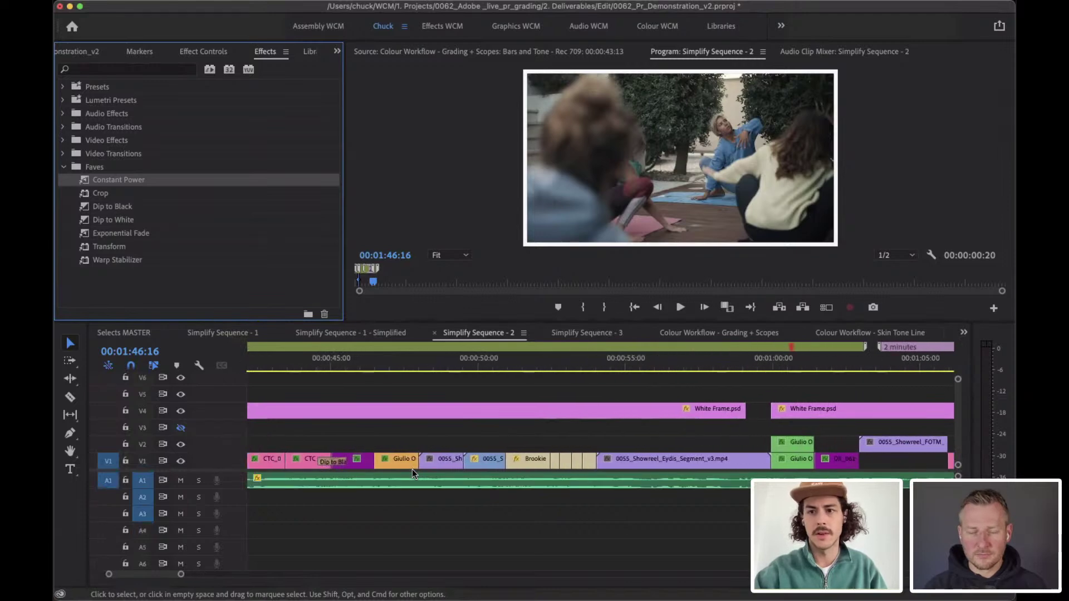
pyautogui.click(579, 460)
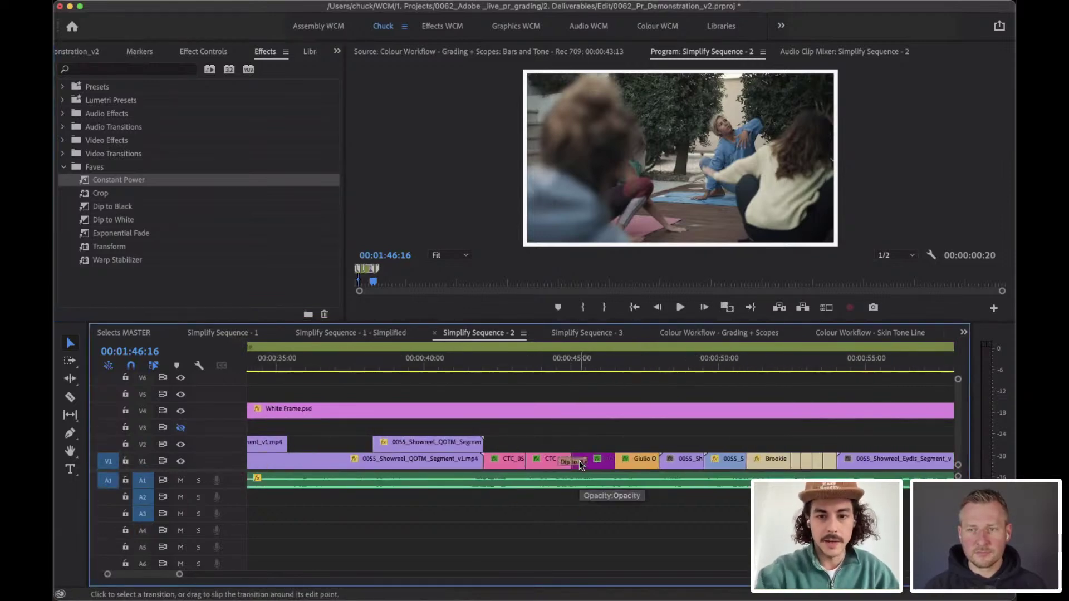
pyautogui.press('\\')
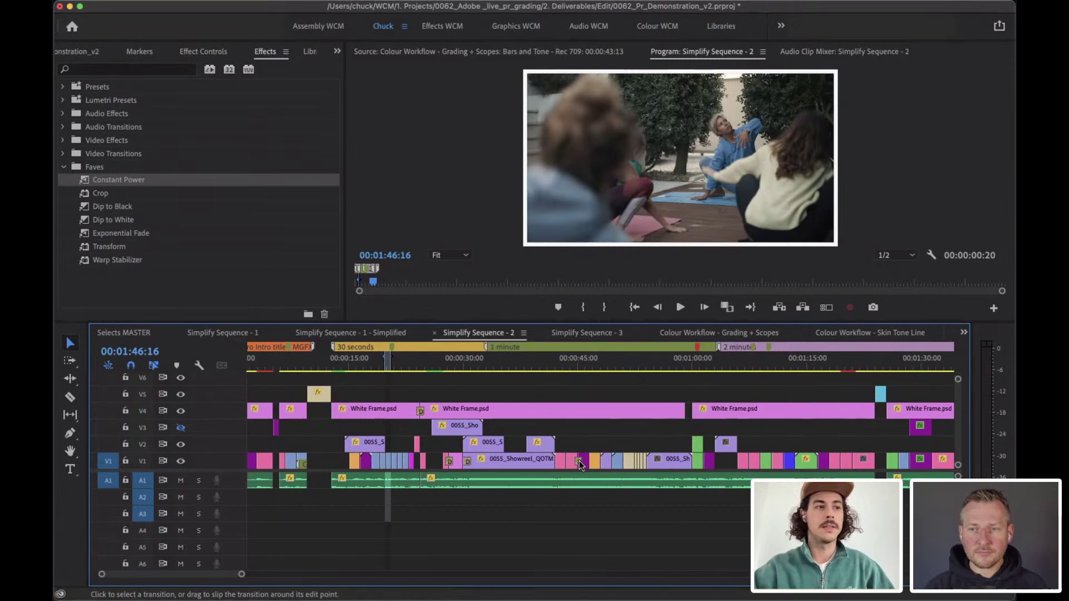
pyautogui.press('\\')
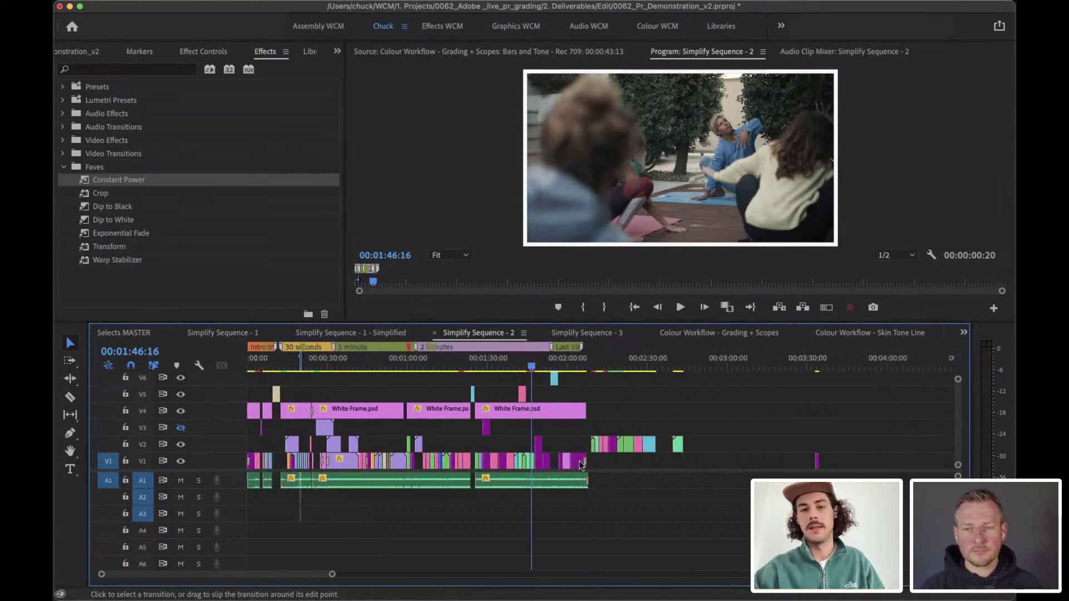
pyautogui.moveTo(206, 5)
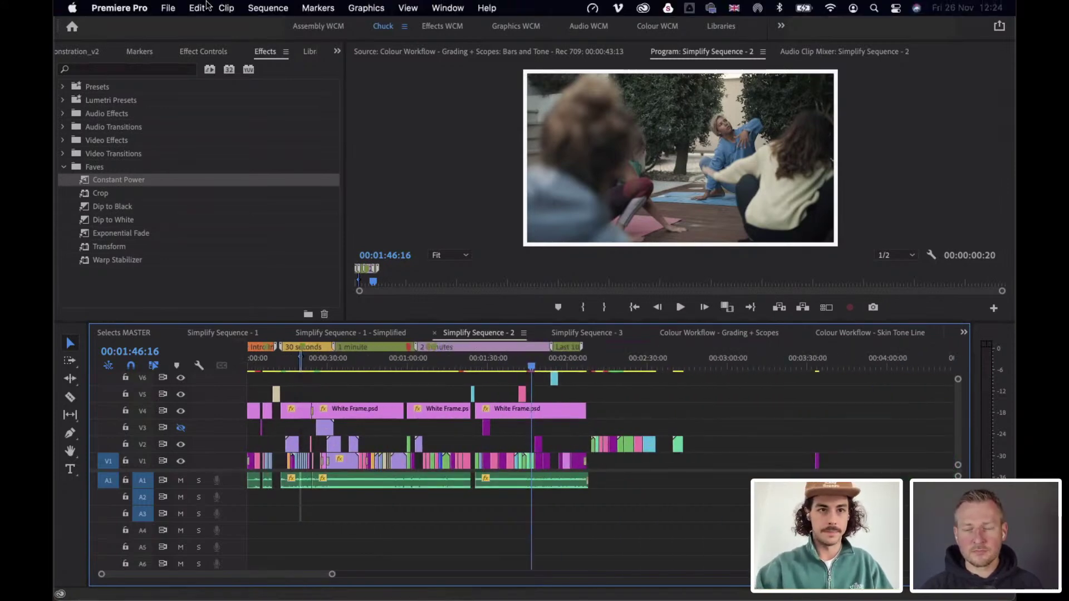
pyautogui.click(267, 8)
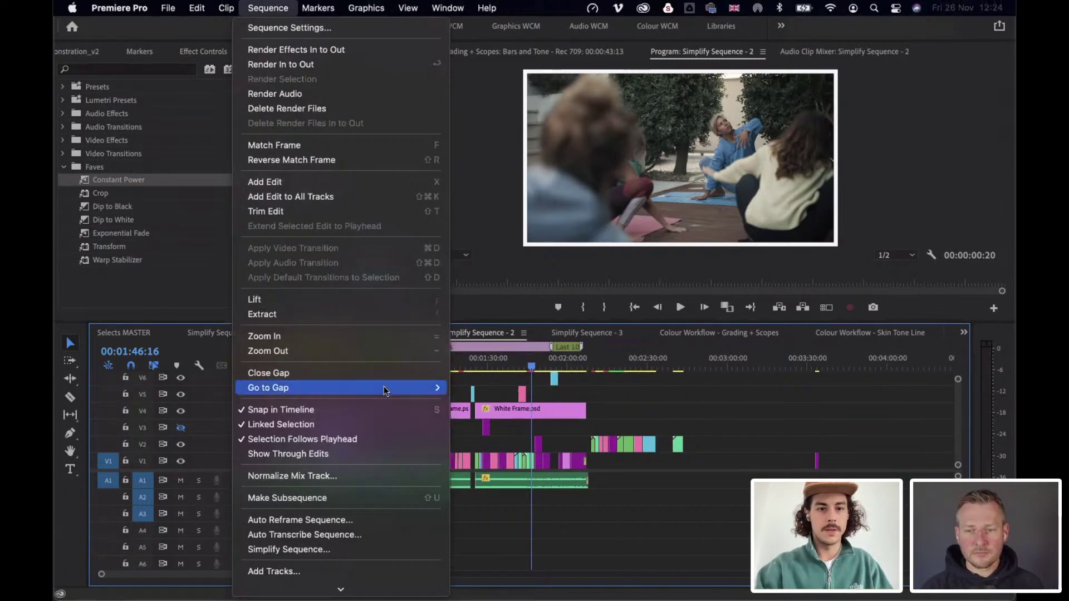
pyautogui.click(343, 549)
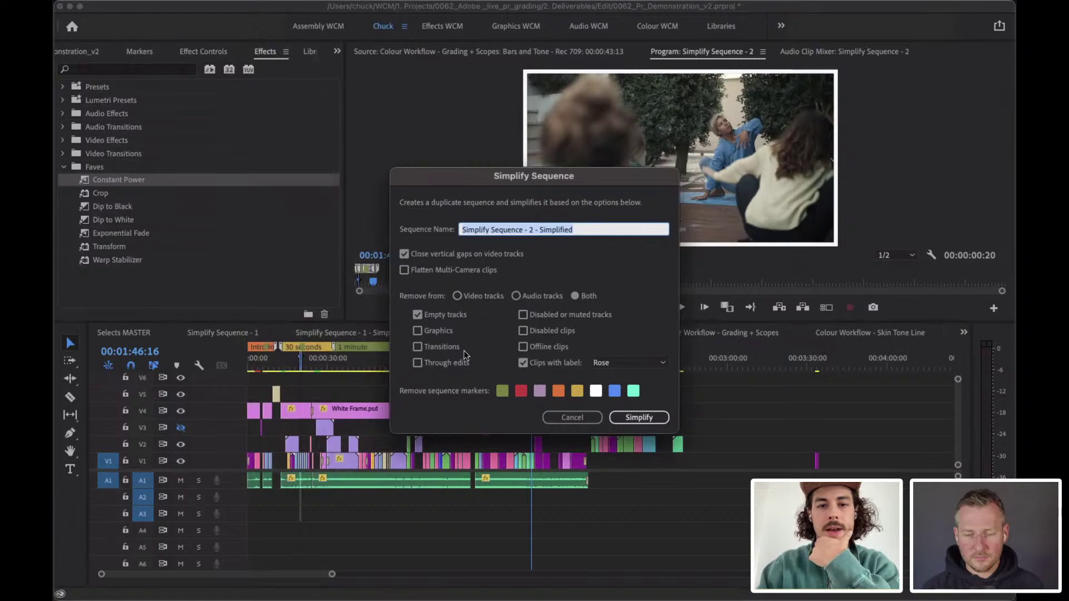
pyautogui.click(417, 346)
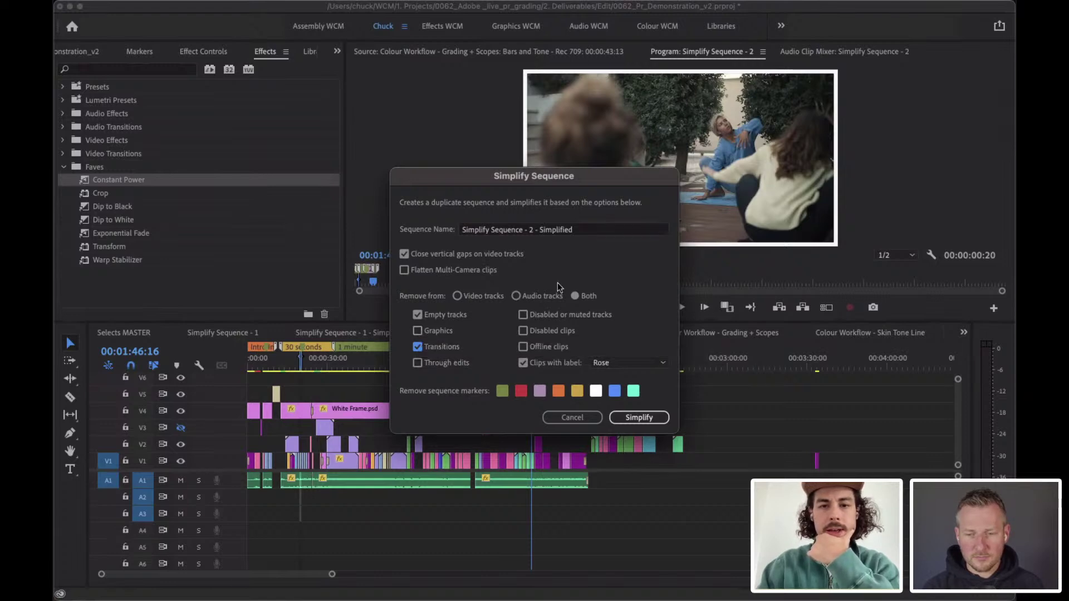
pyautogui.click(570, 419)
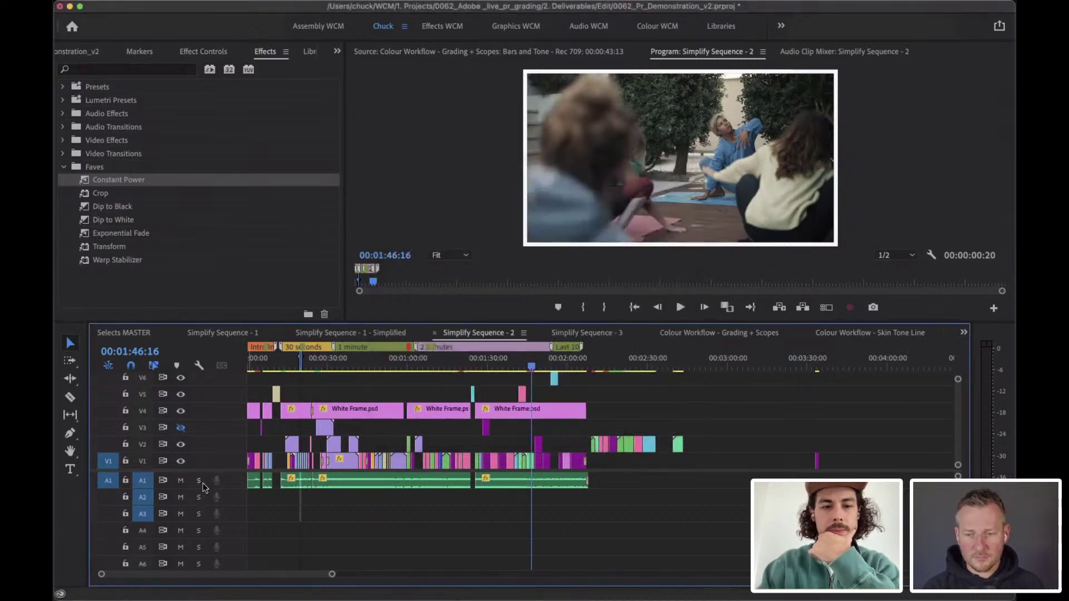
# Mute audio track A1 and turn off the output of video track V2 in Simplify Sequence - 2.
pyautogui.click(180, 480)
pyautogui.press('=')
pyautogui.press('=')
pyautogui.press('=')
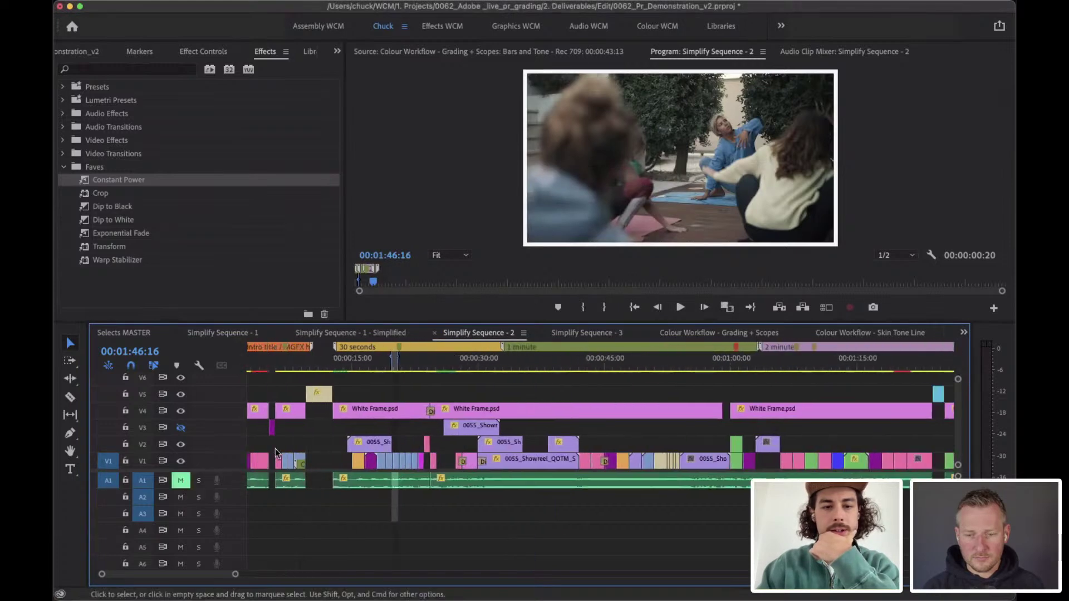
pyautogui.click(180, 444)
pyautogui.press('-')
pyautogui.press('-')
# Simplify Sequence - 2 into a duplicate, removing empty tracks, transitions, disabled or muted tracks and disabled clips, with vertical gaps closed and the label filter off.
pyautogui.click(267, 8)
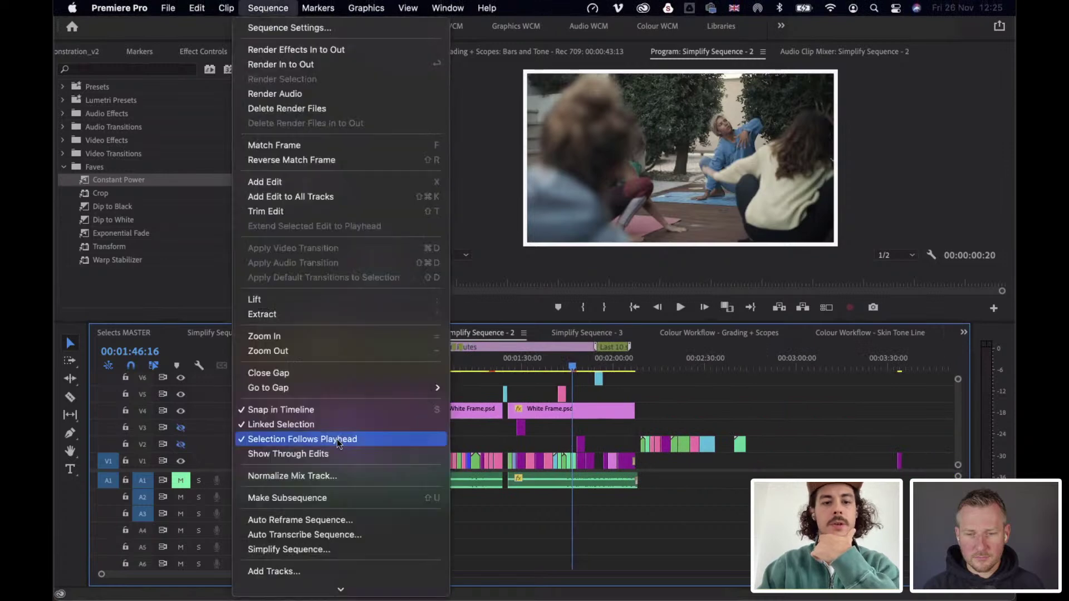
pyautogui.click(344, 549)
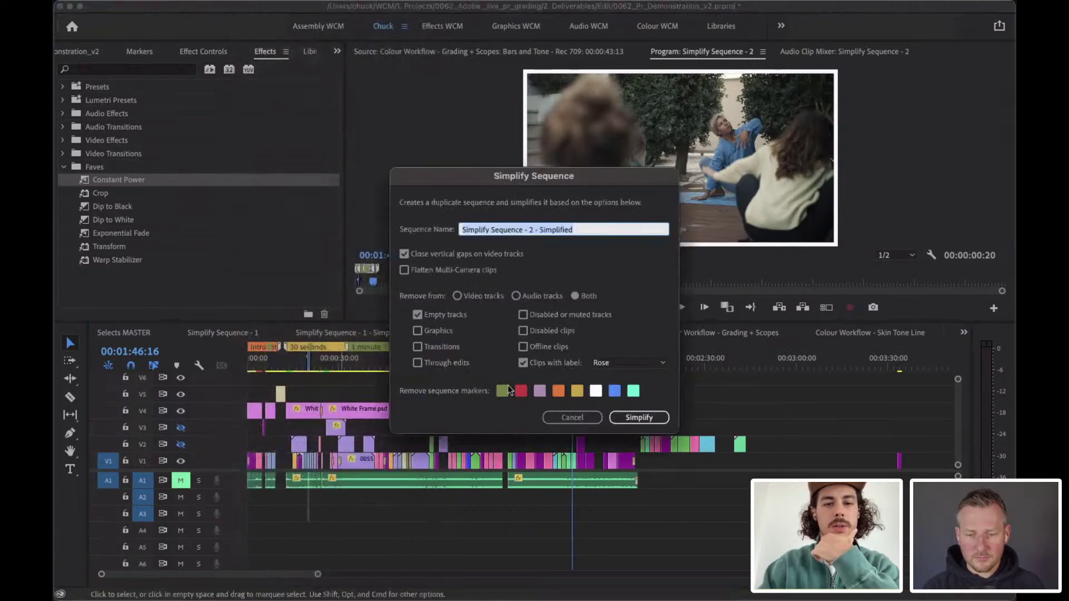
pyautogui.click(523, 315)
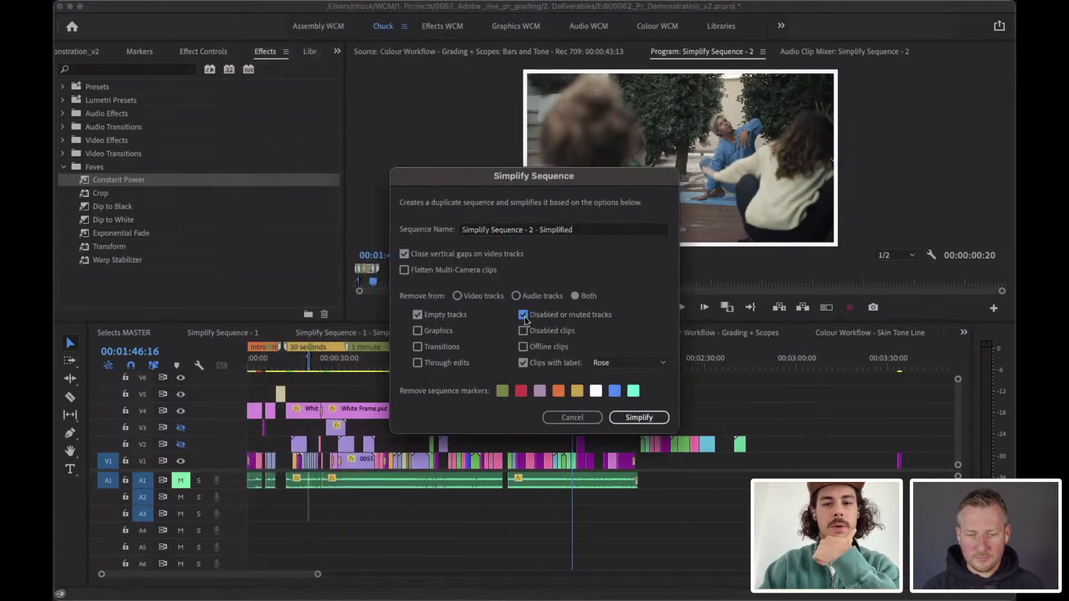
pyautogui.click(523, 331)
pyautogui.click(417, 346)
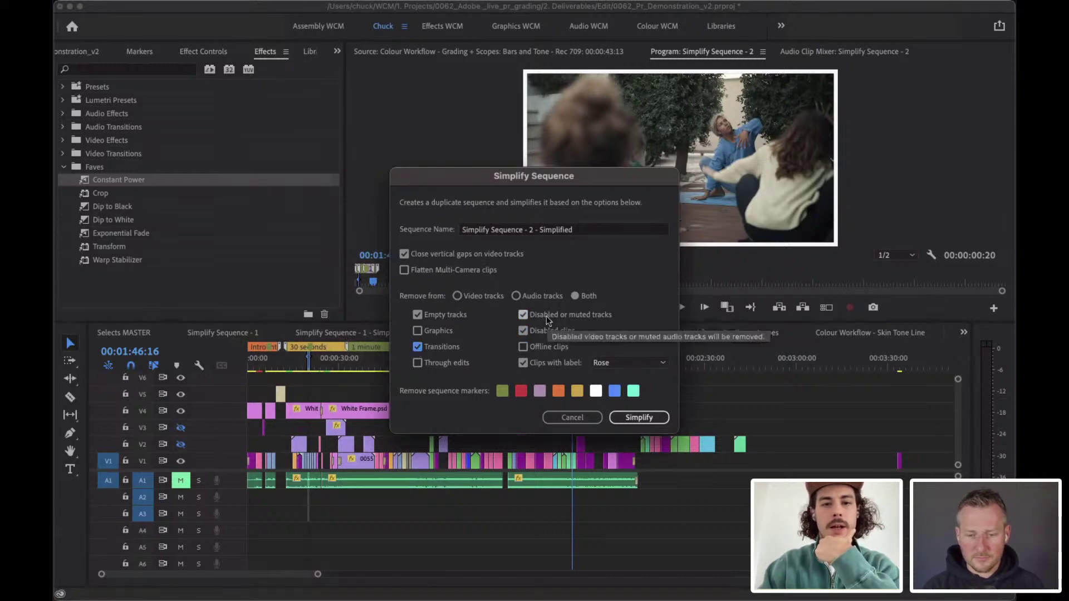
pyautogui.click(523, 363)
pyautogui.click(639, 417)
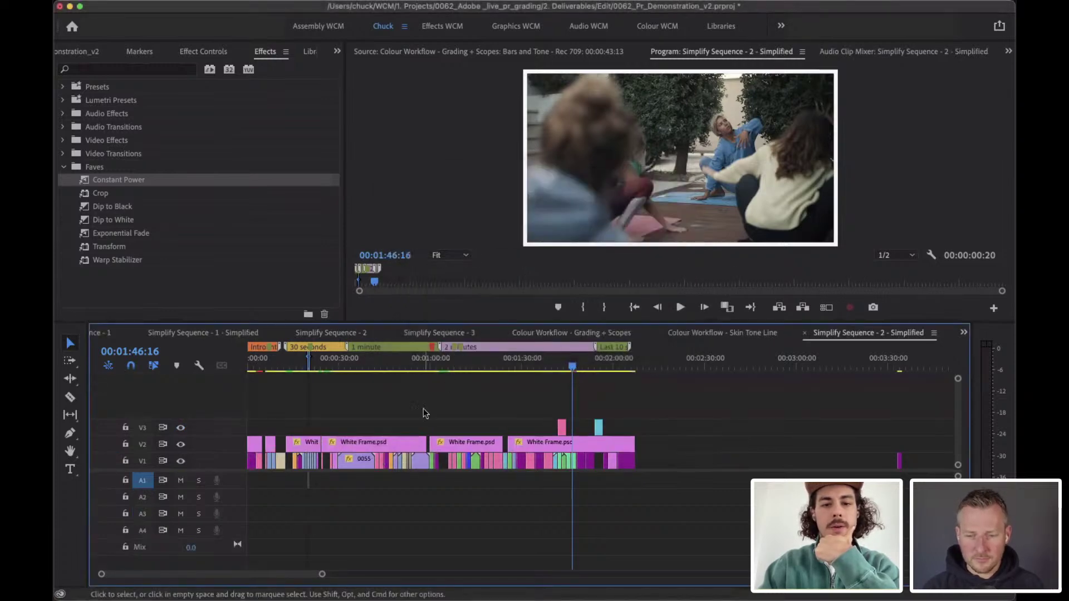
# Examine the clips, gaps and remaining tracks of Simplify Sequence - 2 - Simplified, across the whole timeline and close up.
pyautogui.scroll(5, 423, 408)
pyautogui.scroll(-5, 423, 408)
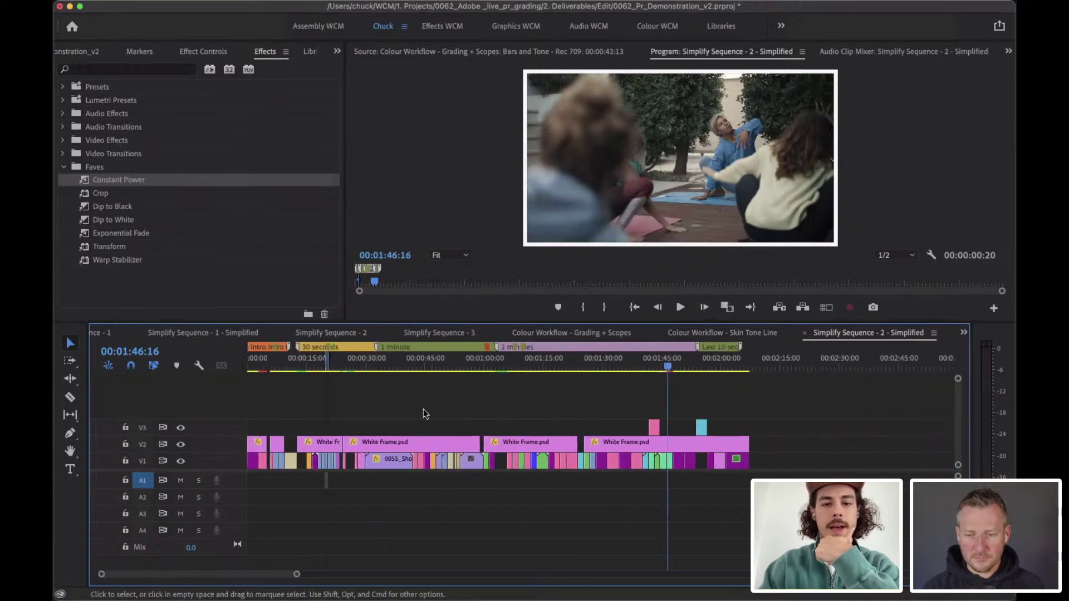
pyautogui.scroll(4, 429, 412)
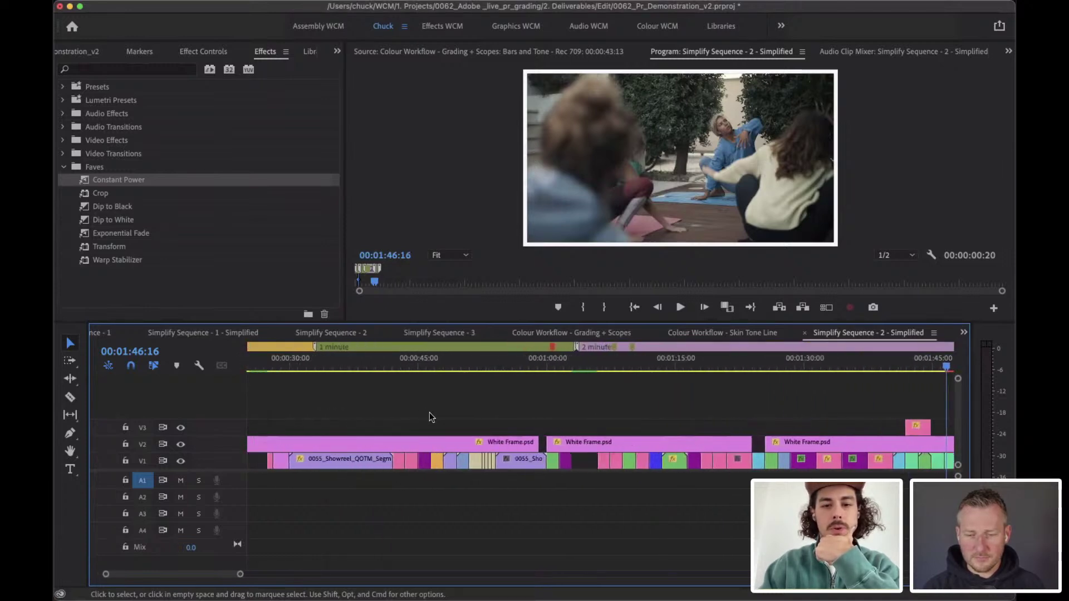
pyautogui.hscroll(-10, 675, 468)
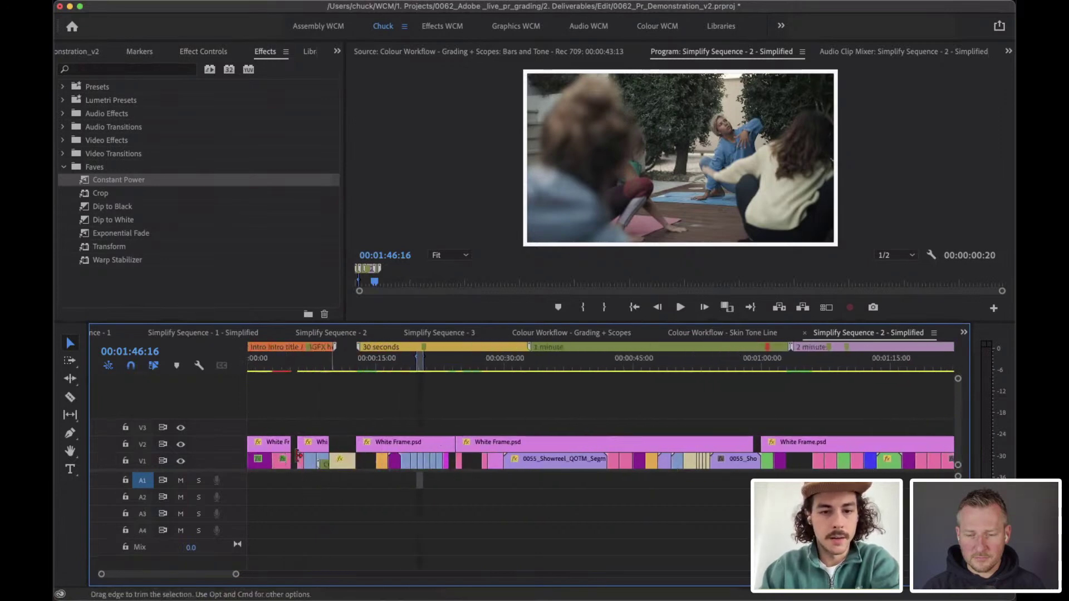
pyautogui.scroll(4, 340, 468)
pyautogui.hscroll(5, 359, 468)
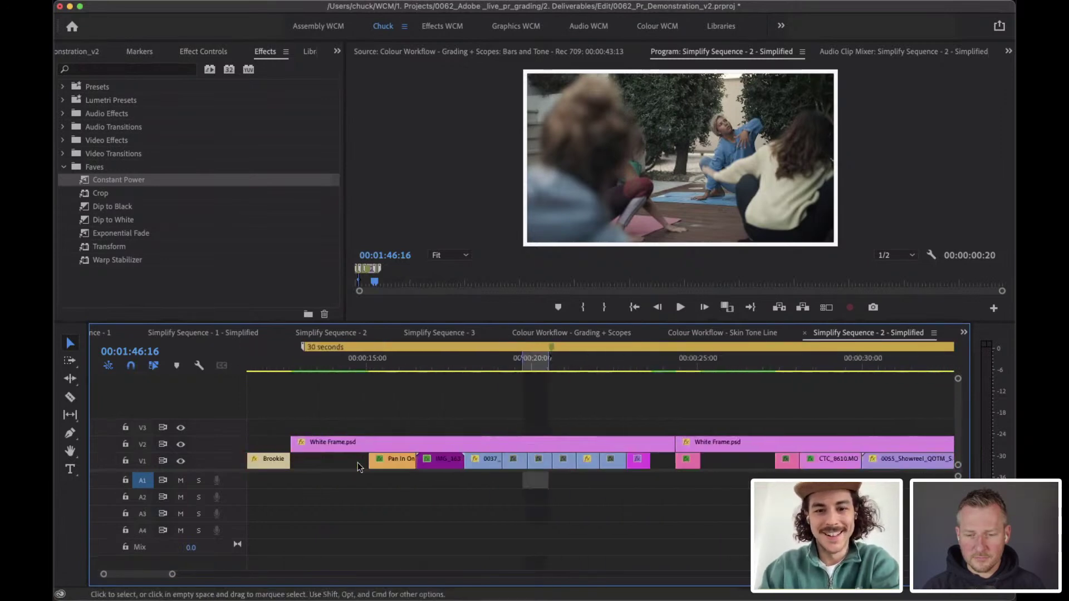
pyautogui.hscroll(3, 480, 466)
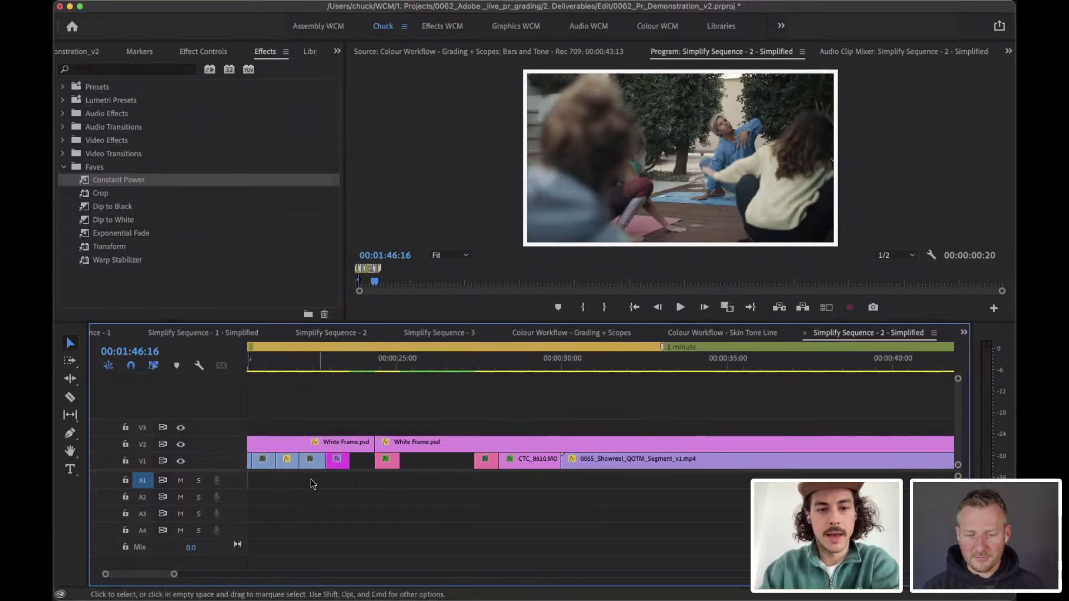
pyautogui.hscroll(-7, 321, 485)
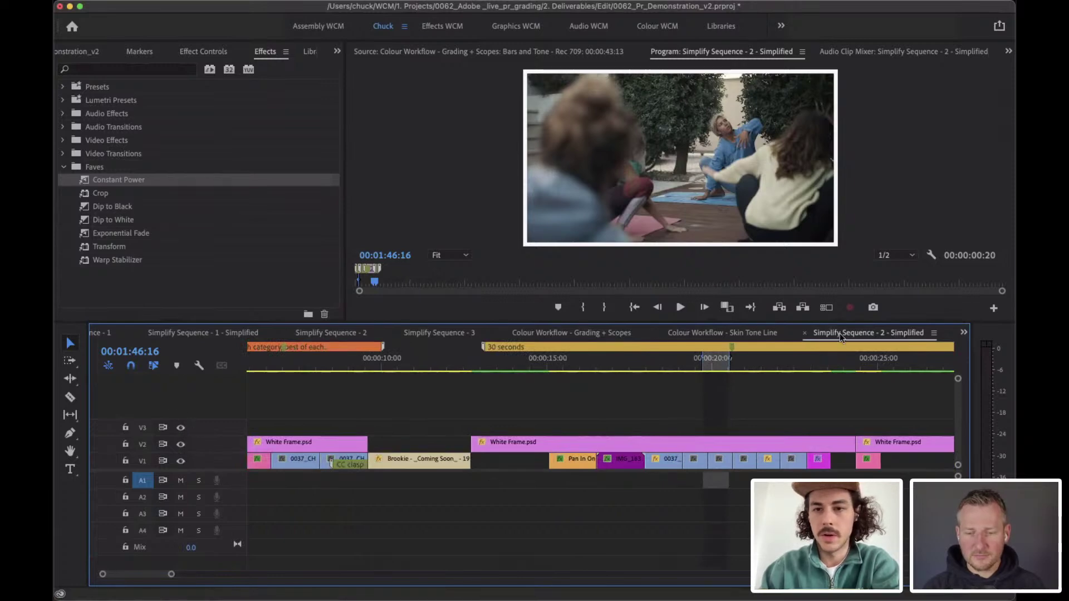
# Place Simplify Sequence - 2 - Simplified directly after Simplify Sequence - 2 in the timeline order and compare the two sequences.
pyautogui.moveTo(844, 333); pyautogui.dragTo(432, 329)
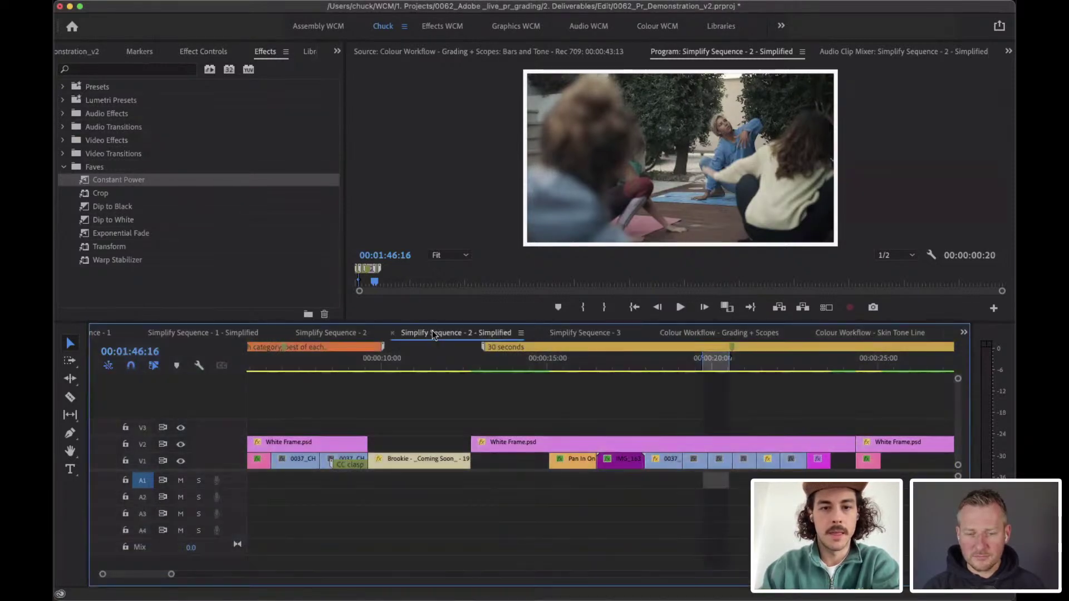
pyautogui.click(343, 334)
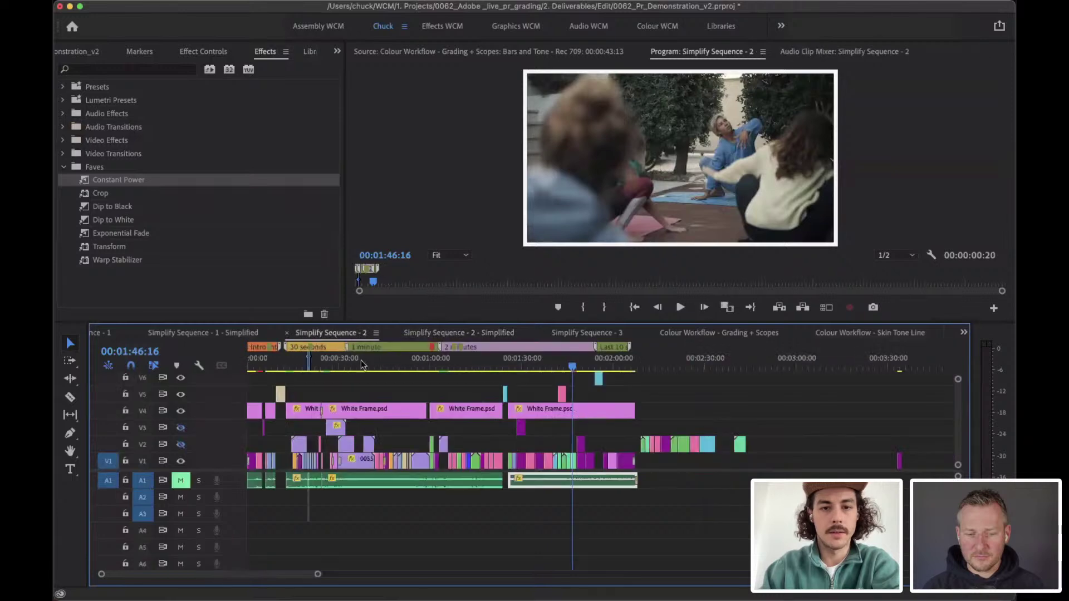
pyautogui.click(426, 334)
pyautogui.press('\\')
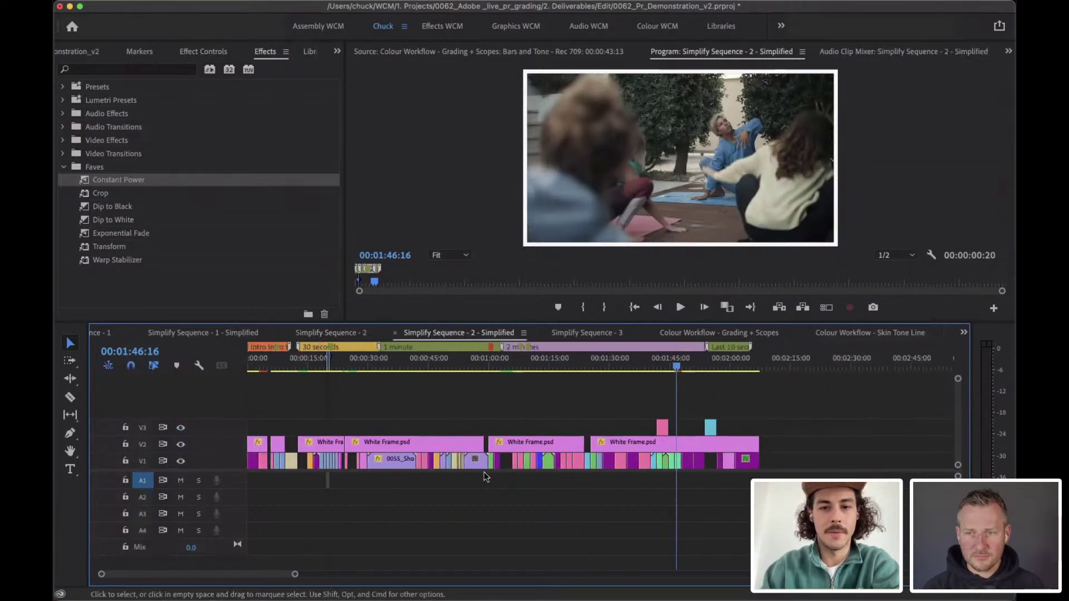
pyautogui.click(349, 333)
pyautogui.click(441, 335)
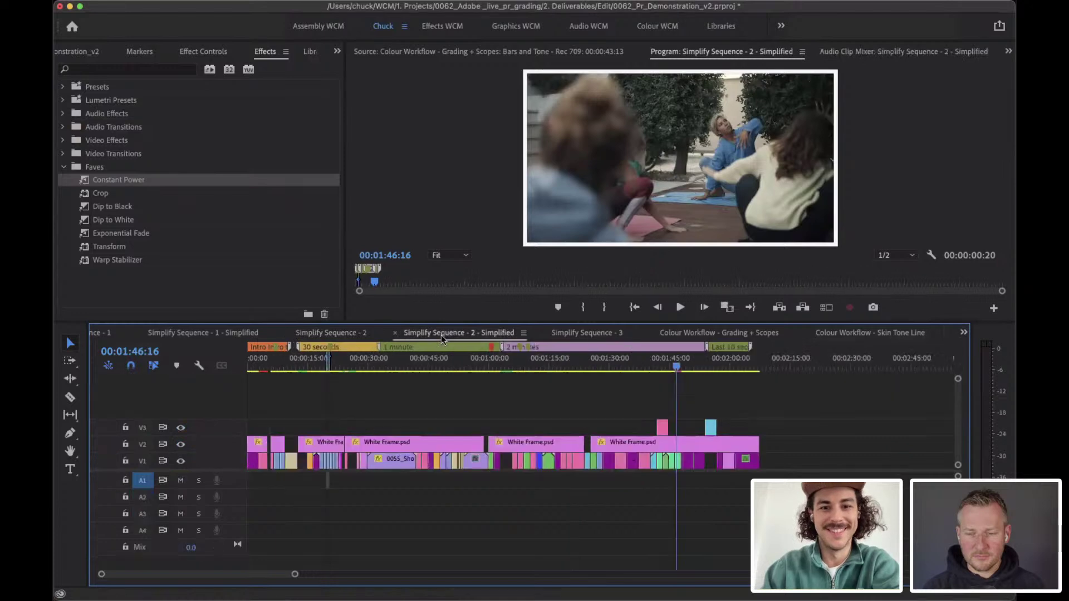
pyautogui.click(354, 334)
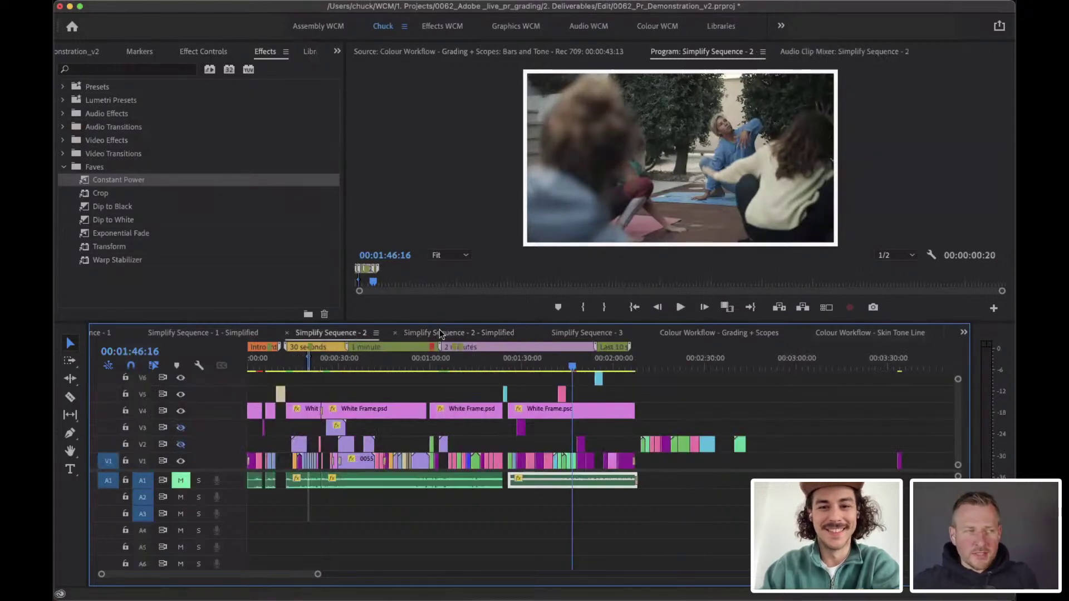
# Place Simplify Sequence - 3 directly after Simplify Sequence - 2 in the timeline order, and save the project with the playhead at 00:00:55:07.
pyautogui.moveTo(583, 333); pyautogui.dragTo(459, 334)
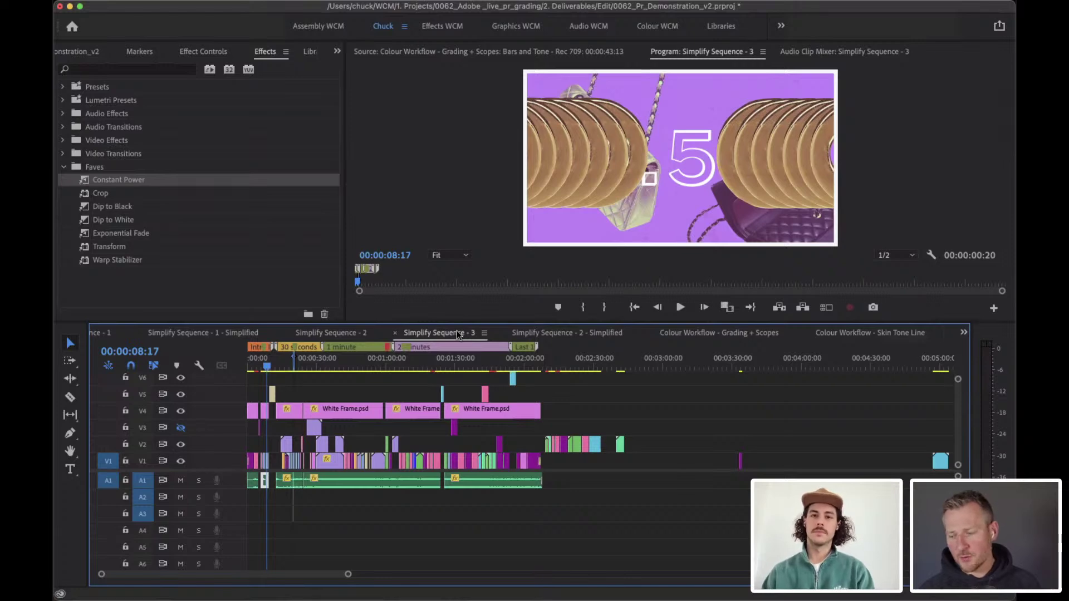
pyautogui.moveTo(300, 362); pyautogui.dragTo(376, 362)
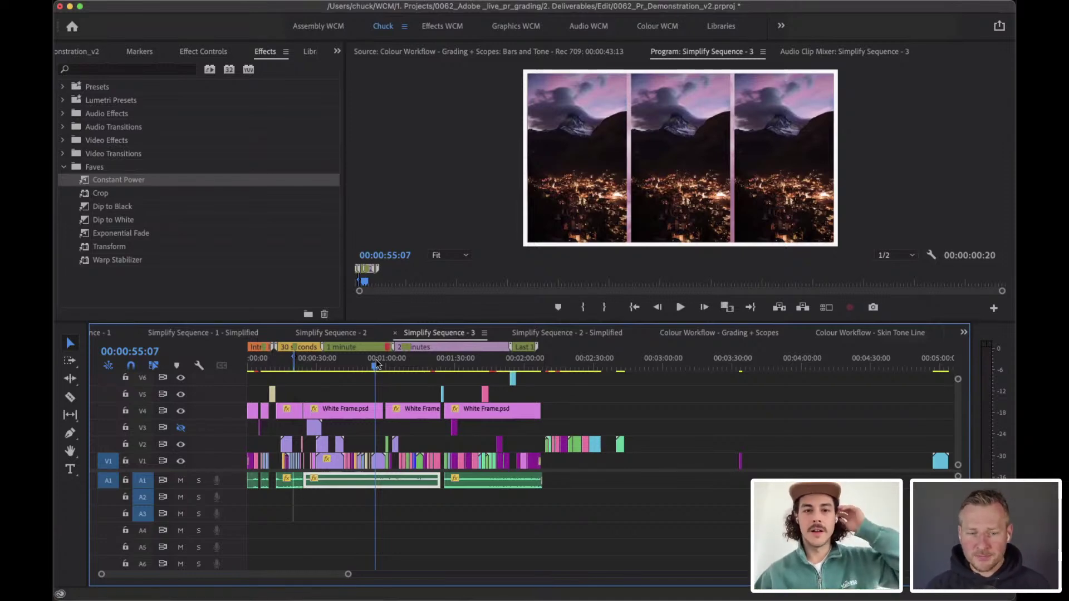
pyautogui.press('super+s')
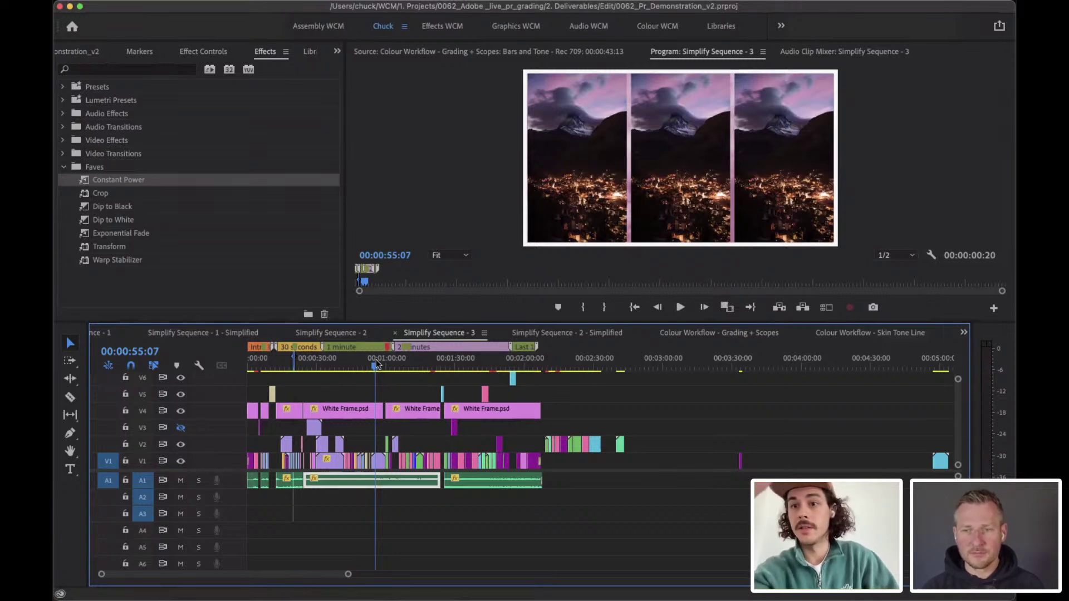
pyautogui.scroll(5, 375, 359)
pyautogui.hscroll(-3, 387, 385)
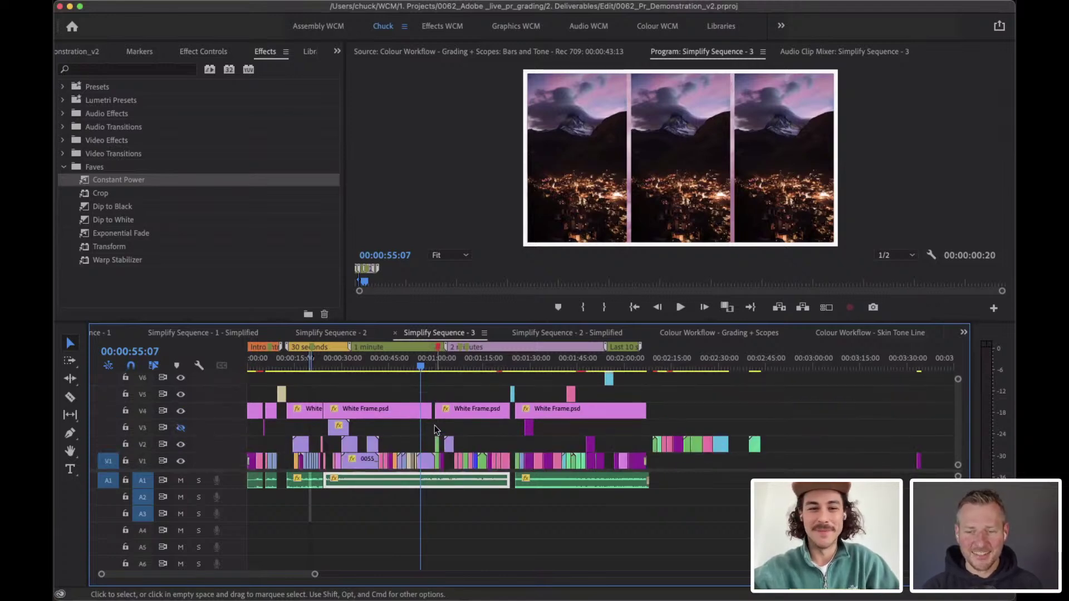
pyautogui.press('-')
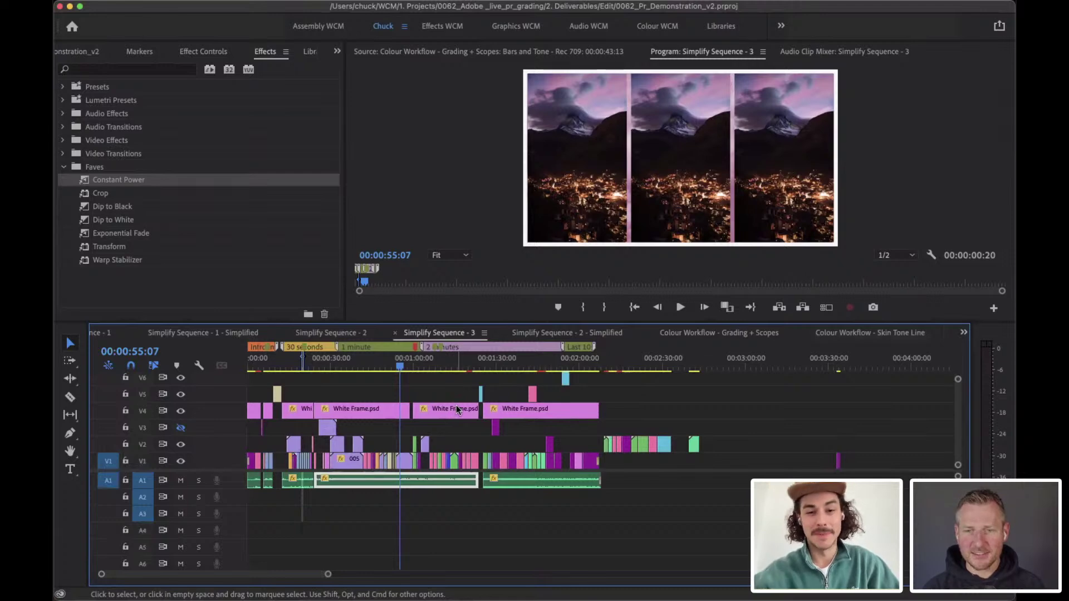
pyautogui.moveTo(456, 409)
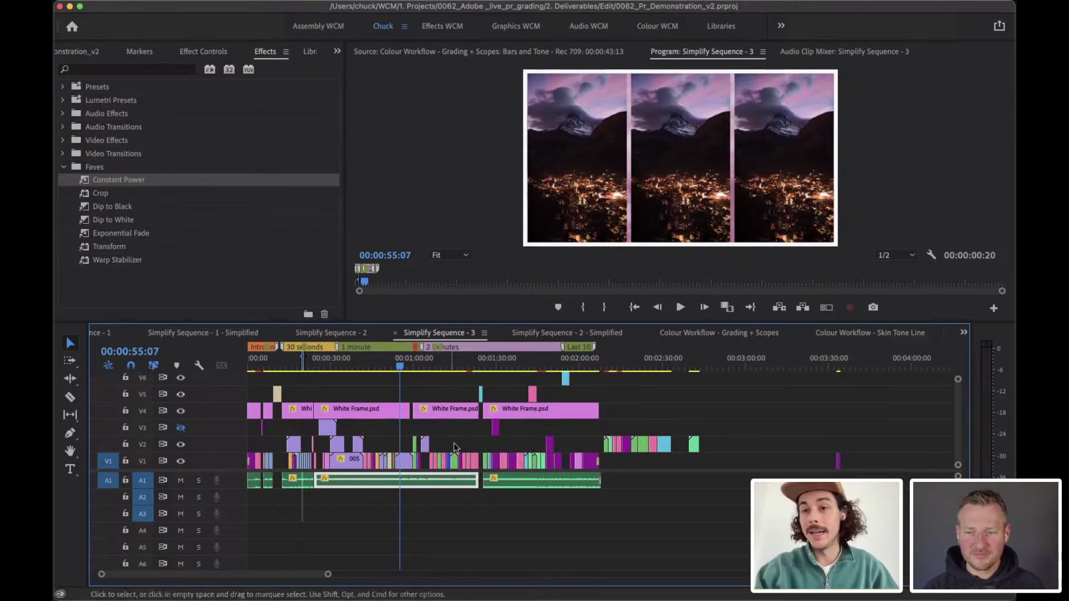
# Move the green San Miguel clip, the pink Redefine clip and the purple clip at 00:01:35:11 from V1 up to V2.
pyautogui.scroll(5, 453, 443)
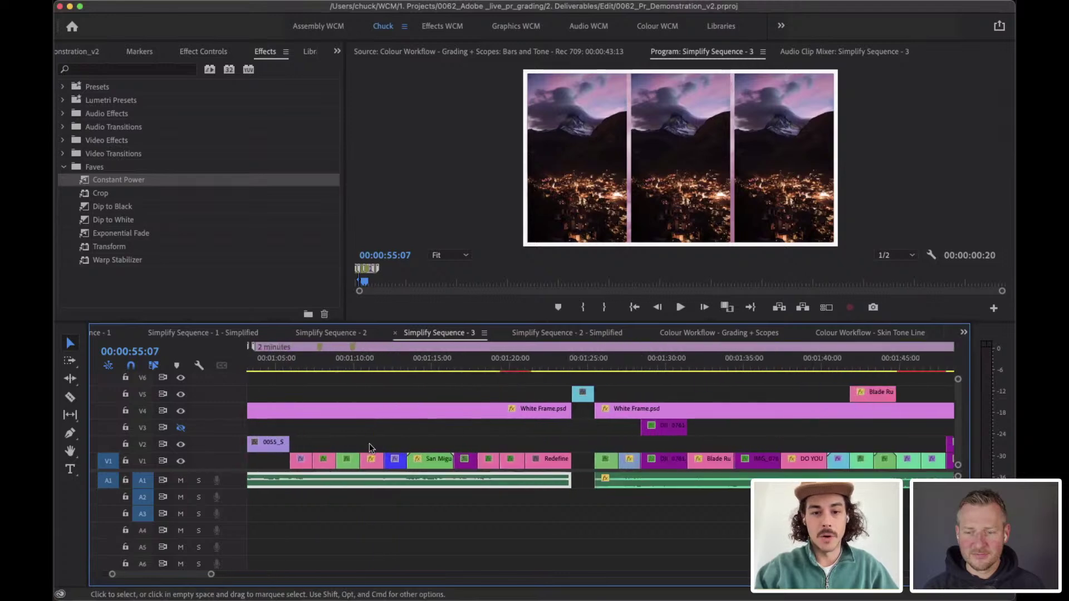
pyautogui.click(400, 363)
pyautogui.moveTo(430, 459); pyautogui.dragTo(431, 446)
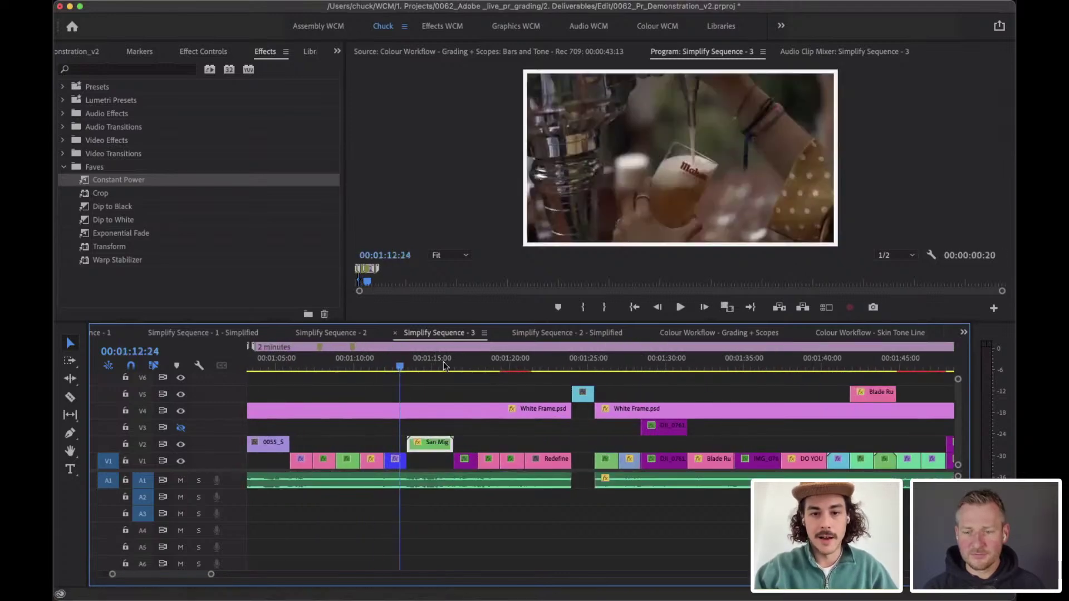
pyautogui.click(484, 367)
pyautogui.moveTo(554, 456); pyautogui.dragTo(567, 443)
pyautogui.hscroll(5, 630, 433)
pyautogui.click(590, 359)
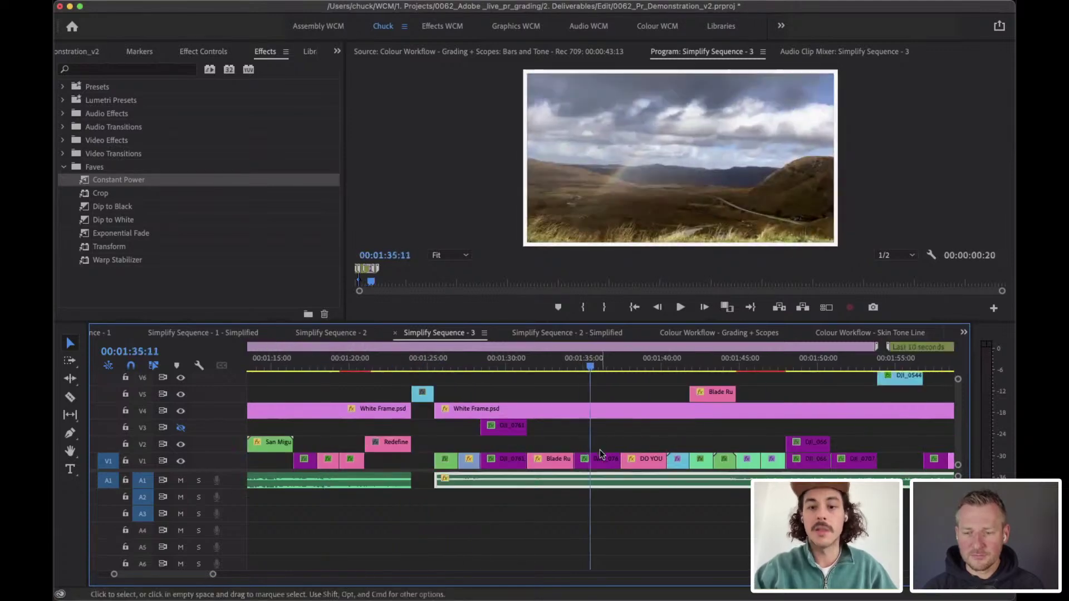
pyautogui.moveTo(604, 460); pyautogui.dragTo(603, 450)
# Turn off the output of video track V1 in Simplify Sequence - 3.
pyautogui.press('-')
pyautogui.press('-')
pyautogui.press('-')
pyautogui.press('-')
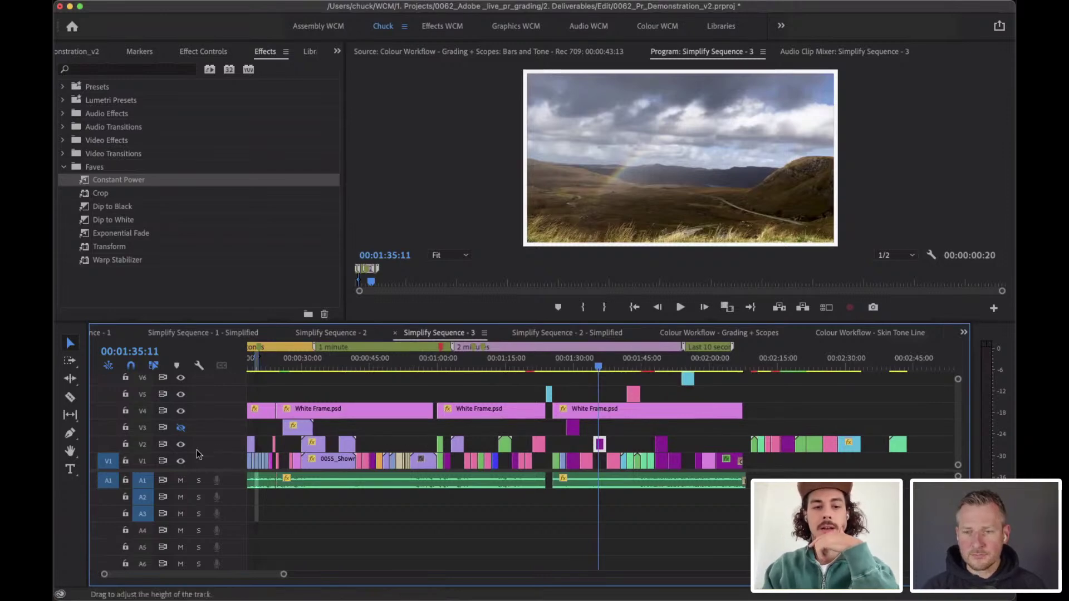
pyautogui.click(180, 461)
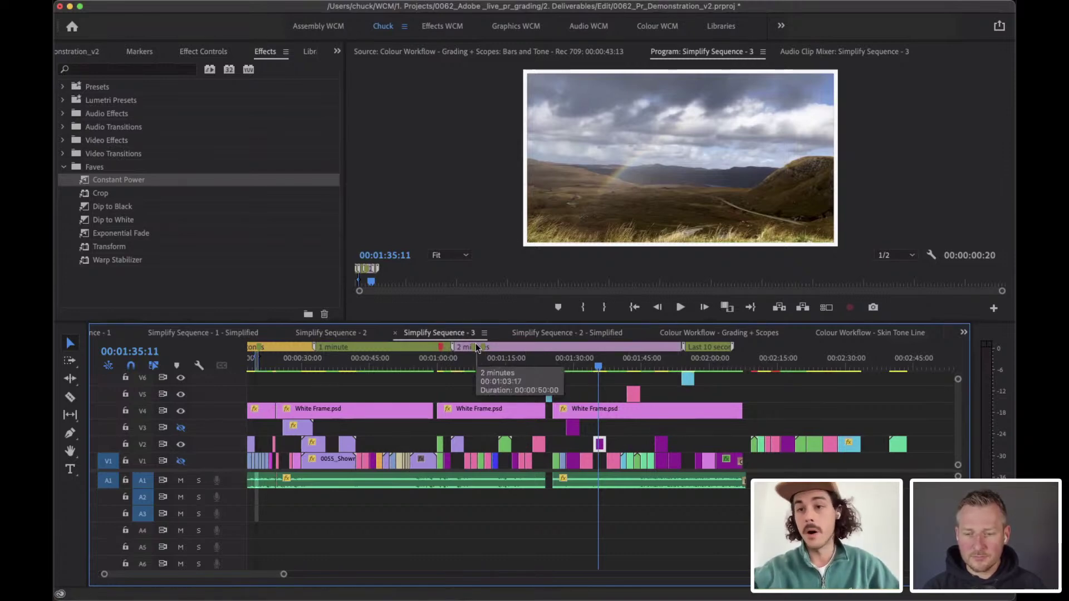
# Simplify Sequence - 3 with vertical gaps closed, no track, clip or transition removal, and only the green sequence markers removed.
pyautogui.click(253, 8)
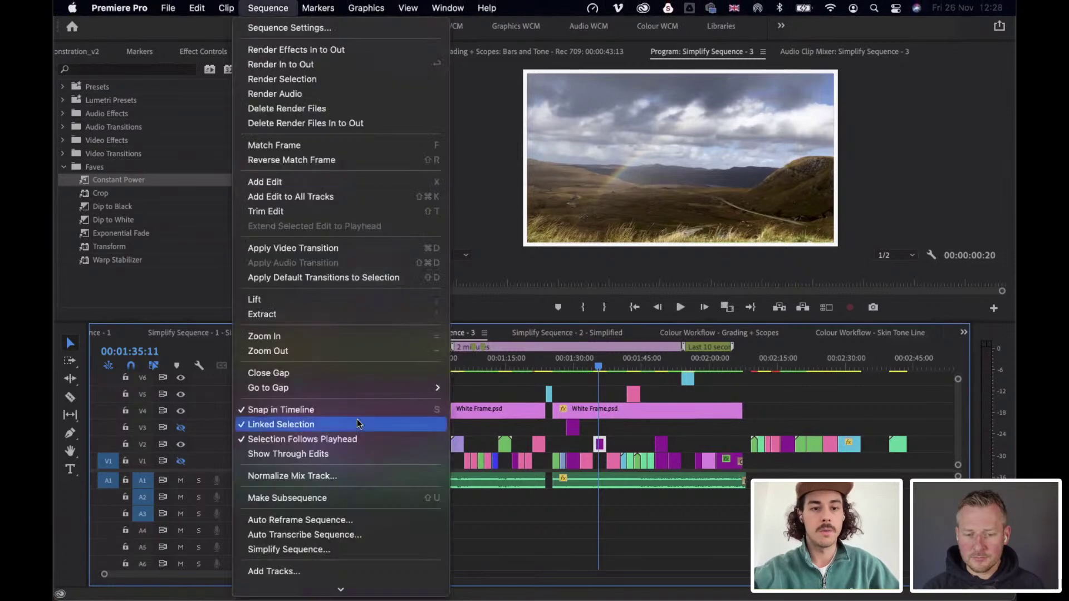
pyautogui.scroll(-1, 310, 535)
pyautogui.click(306, 527)
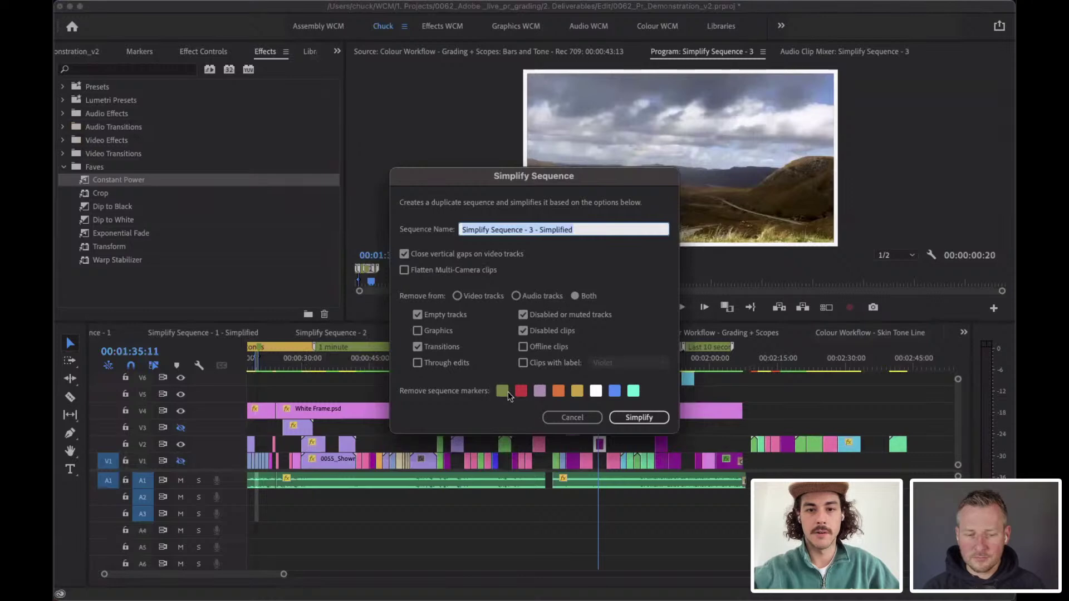
pyautogui.moveTo(502, 179); pyautogui.dragTo(655, 148)
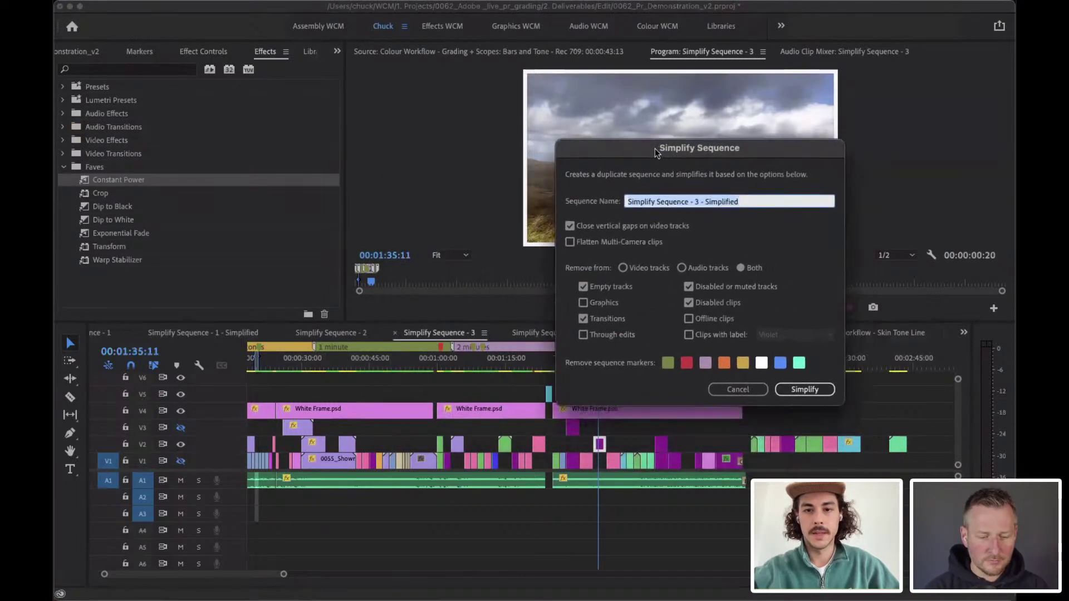
pyautogui.click(585, 288)
pyautogui.click(583, 319)
pyautogui.click(689, 303)
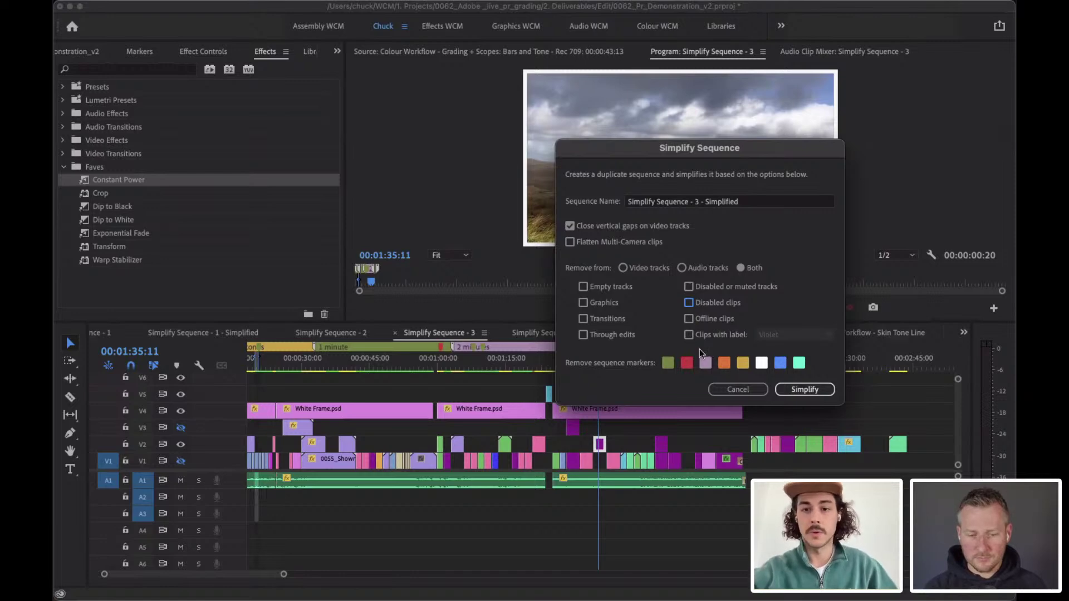
pyautogui.click(669, 363)
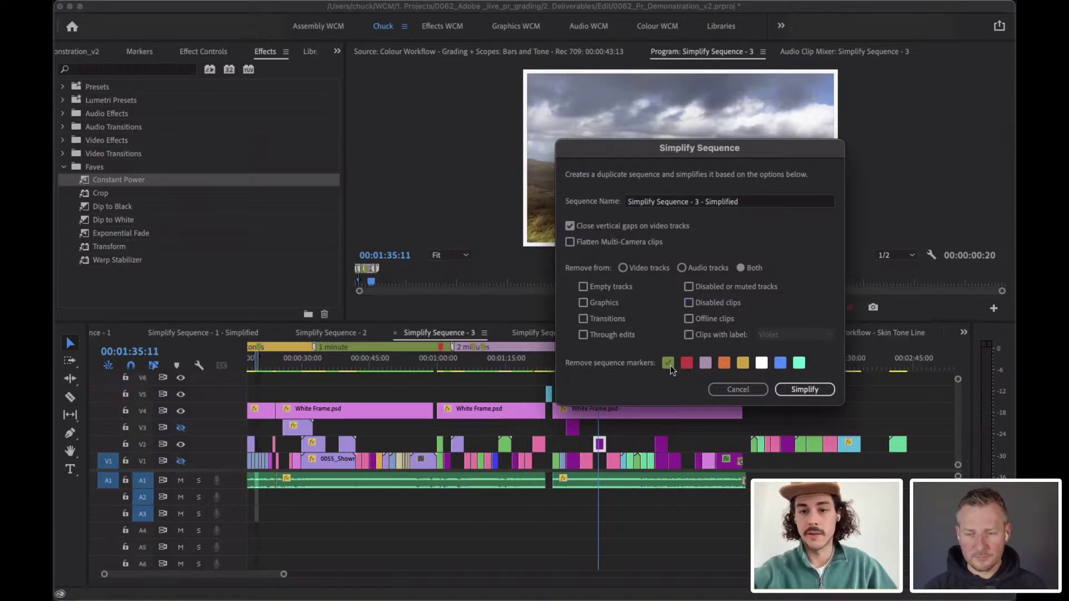
pyautogui.click(805, 389)
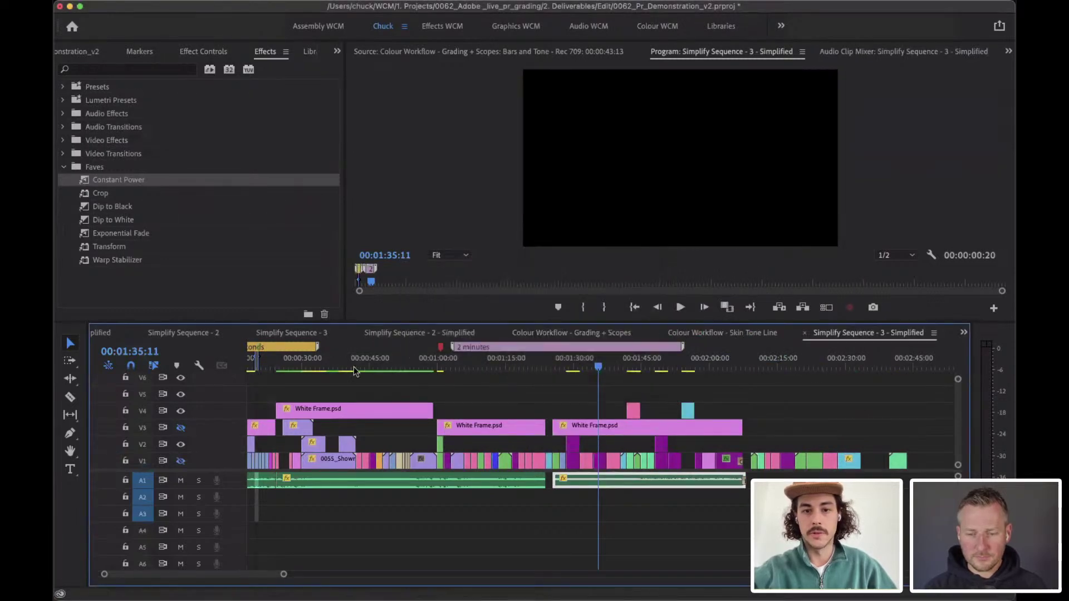
# Close Selects MASTER and all the Simplify Sequence timelines, keeping the Colour Workflow sequences open.
pyautogui.press('-')
pyautogui.press('-')
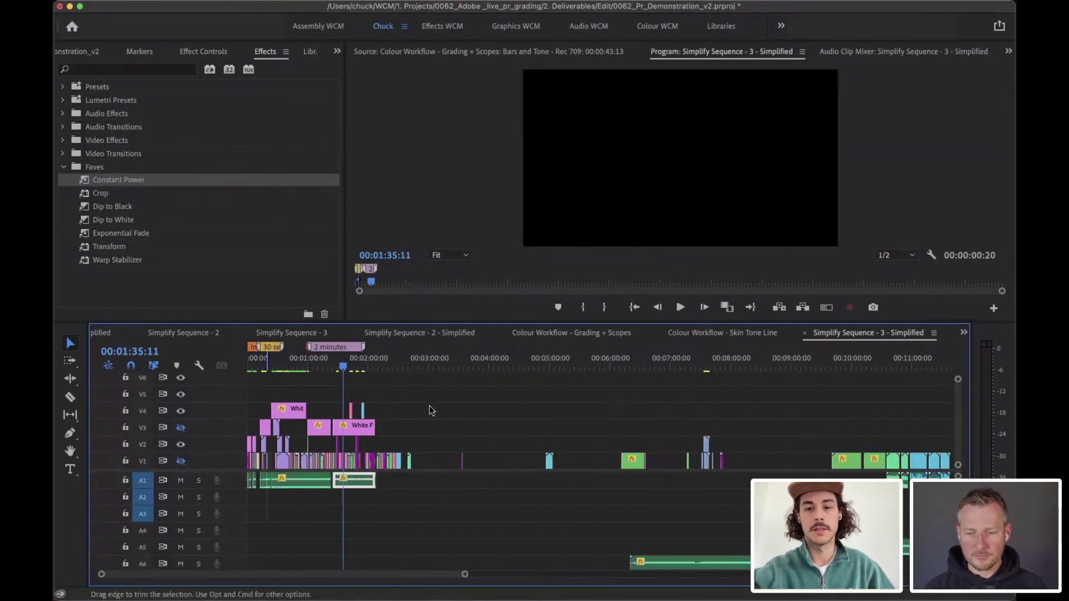
pyautogui.press('=')
pyautogui.press('=')
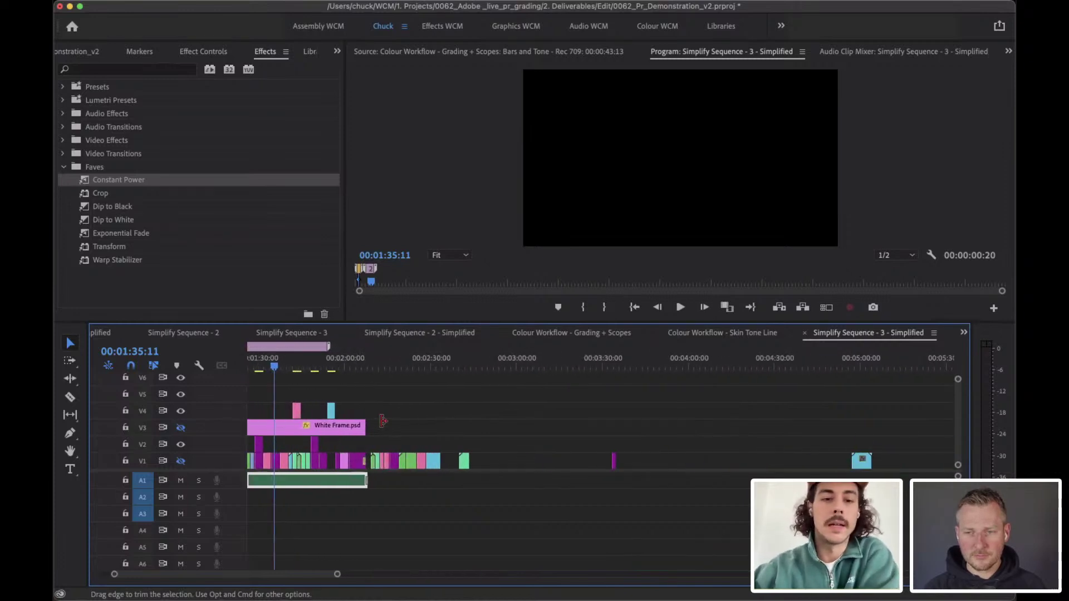
pyautogui.scroll(-1, 380, 428)
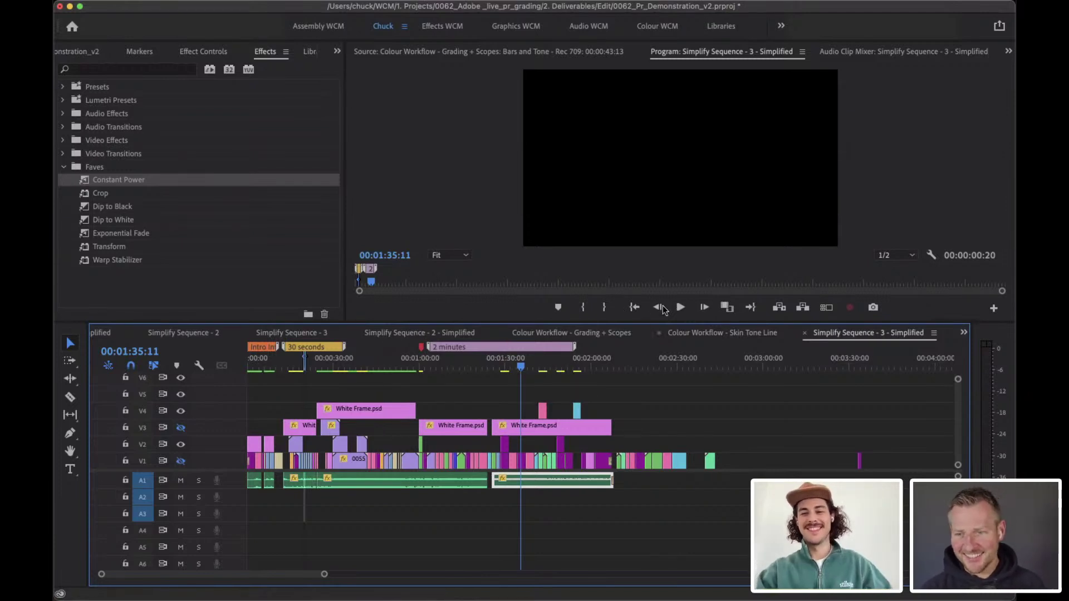
pyautogui.click(805, 334)
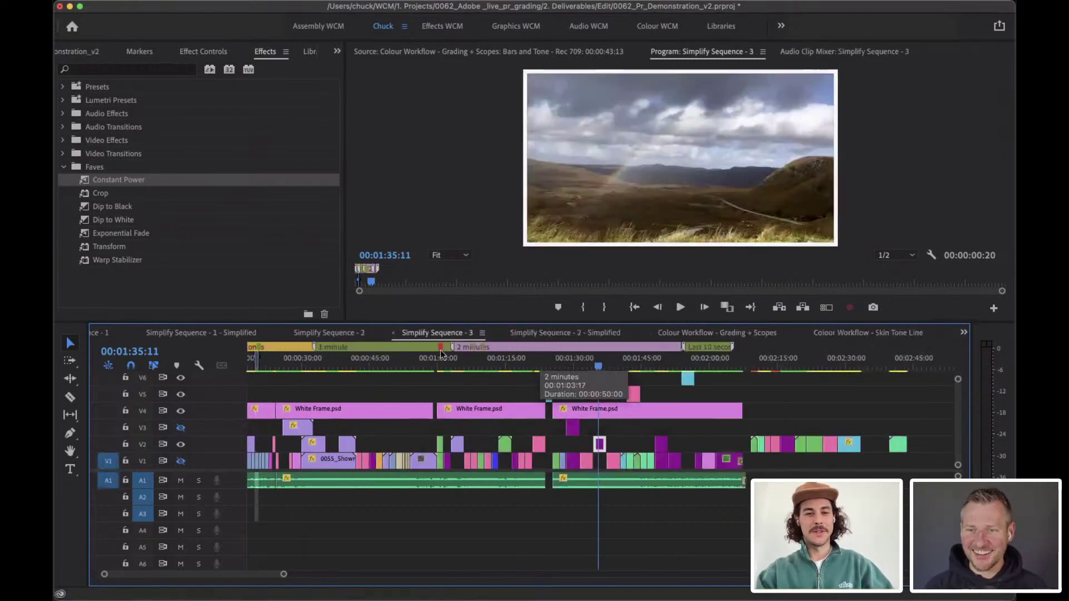
pyautogui.click(393, 334)
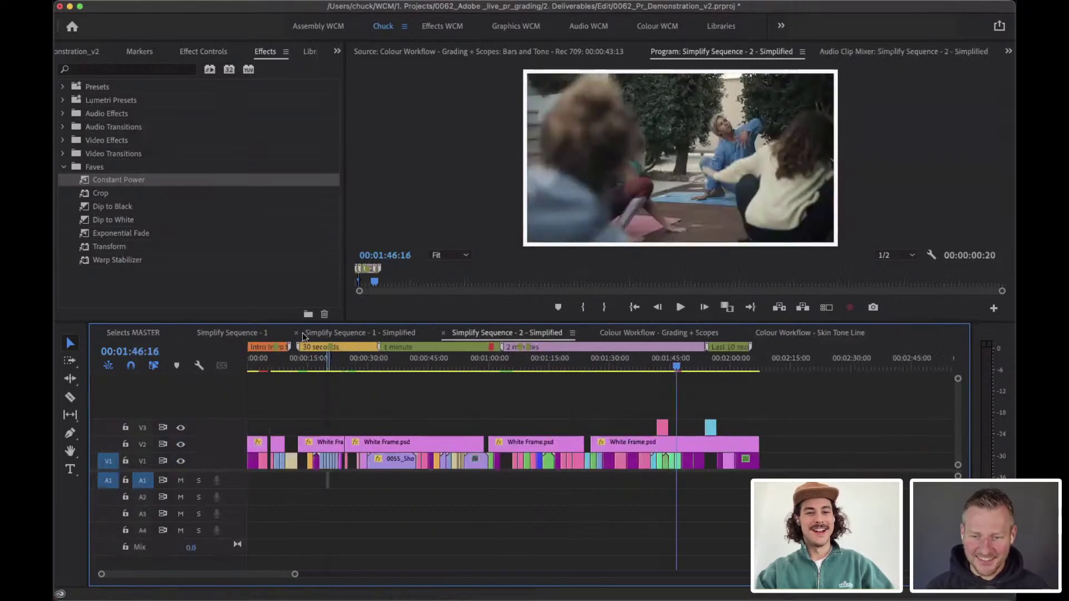
pyautogui.click(191, 333)
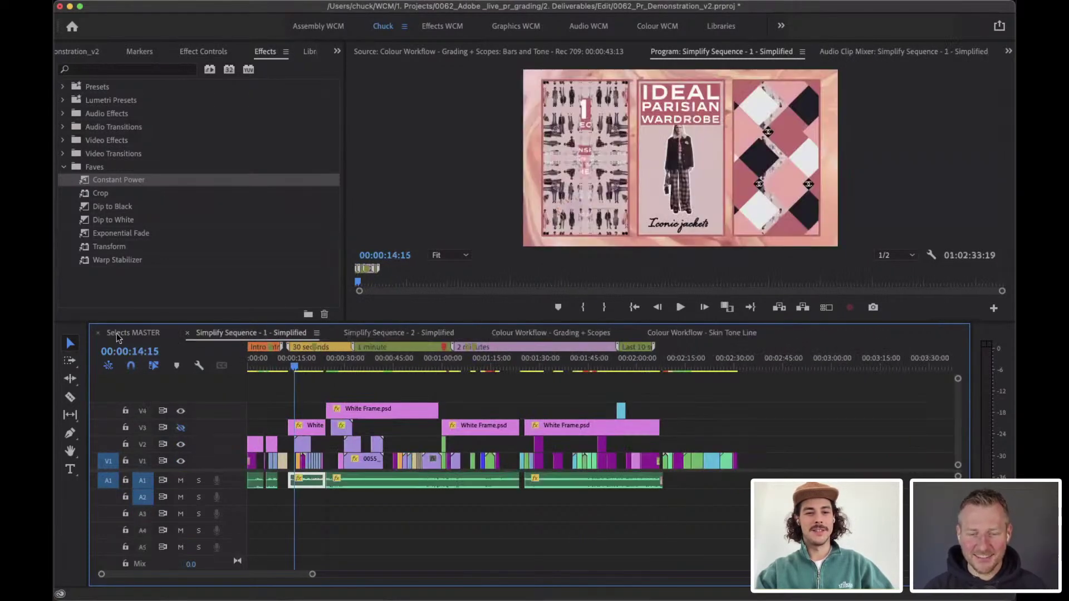
pyautogui.click(98, 333)
pyautogui.click(77, 52)
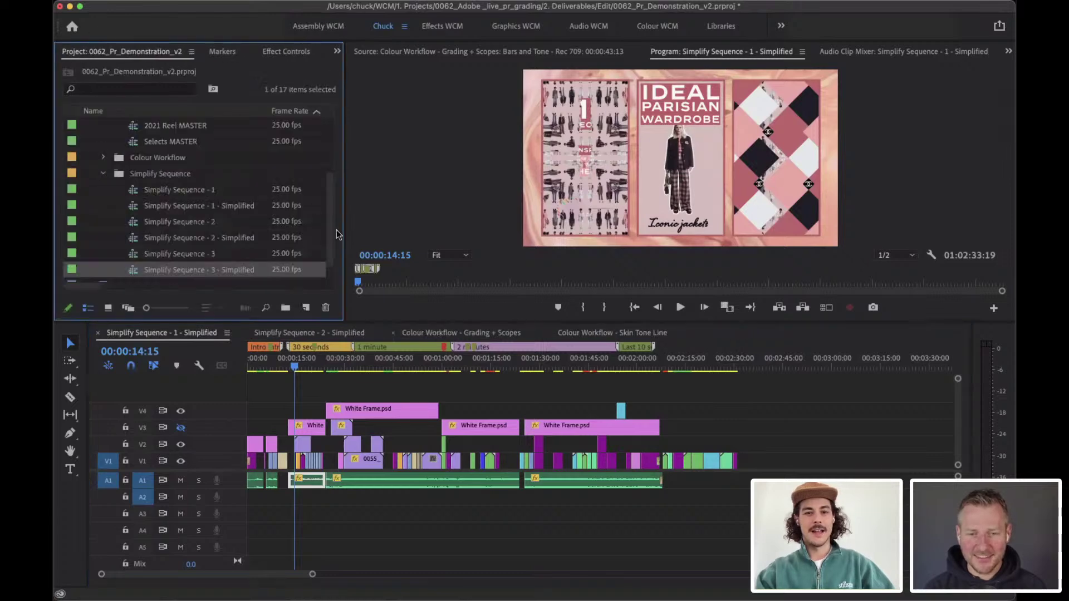
pyautogui.click(245, 333)
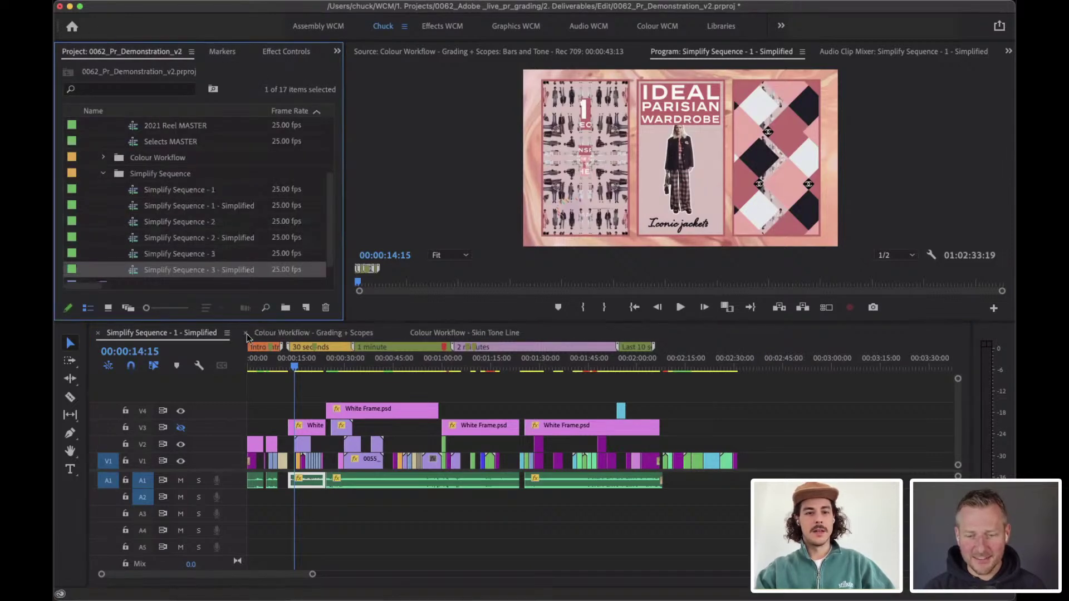
pyautogui.click(98, 333)
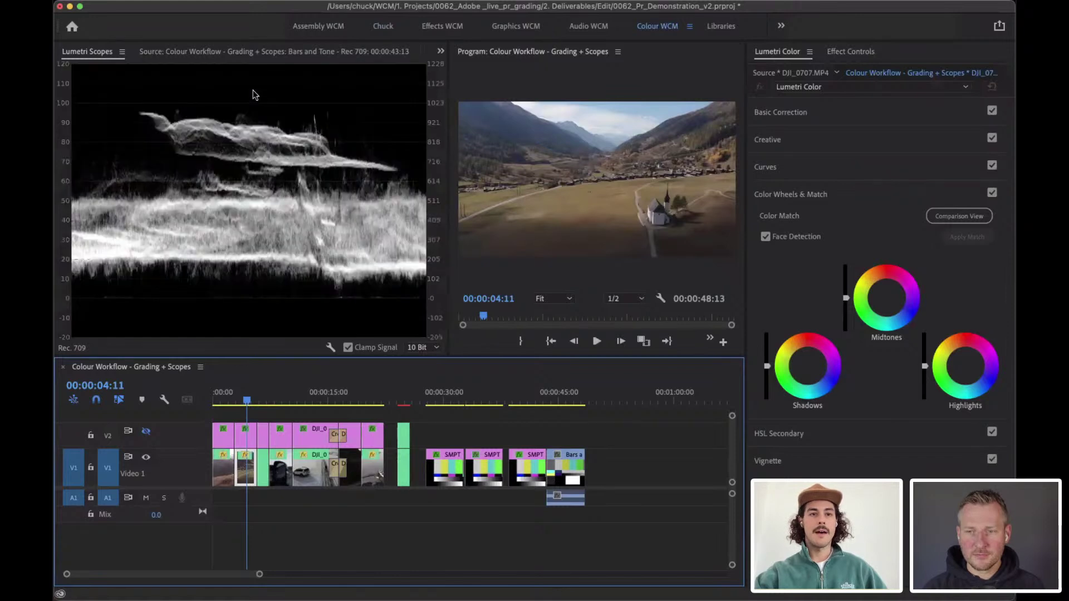
# Switch Lumetri Scopes from Waveform (Luma) to Vectorscope YUV.
pyautogui.rightClick(236, 119)
pyautogui.click(309, 148)
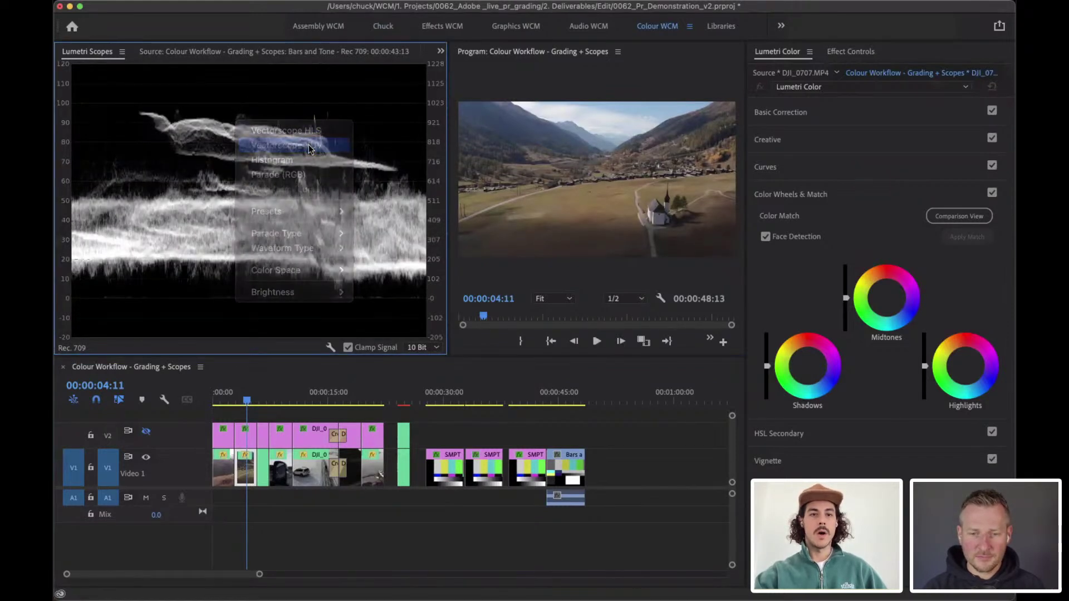
pyautogui.rightClick(168, 157)
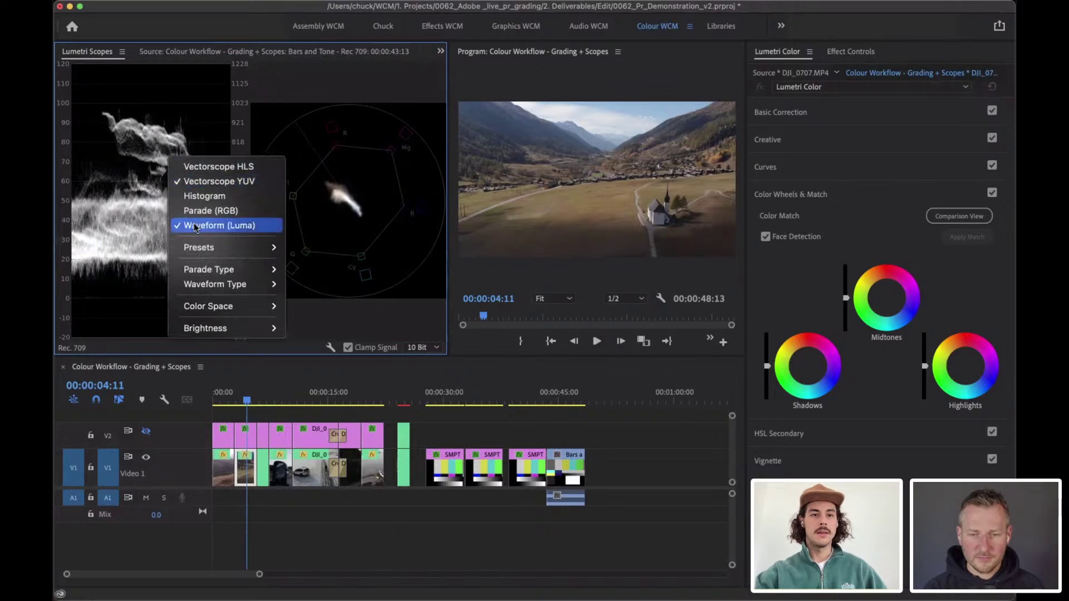
pyautogui.click(218, 225)
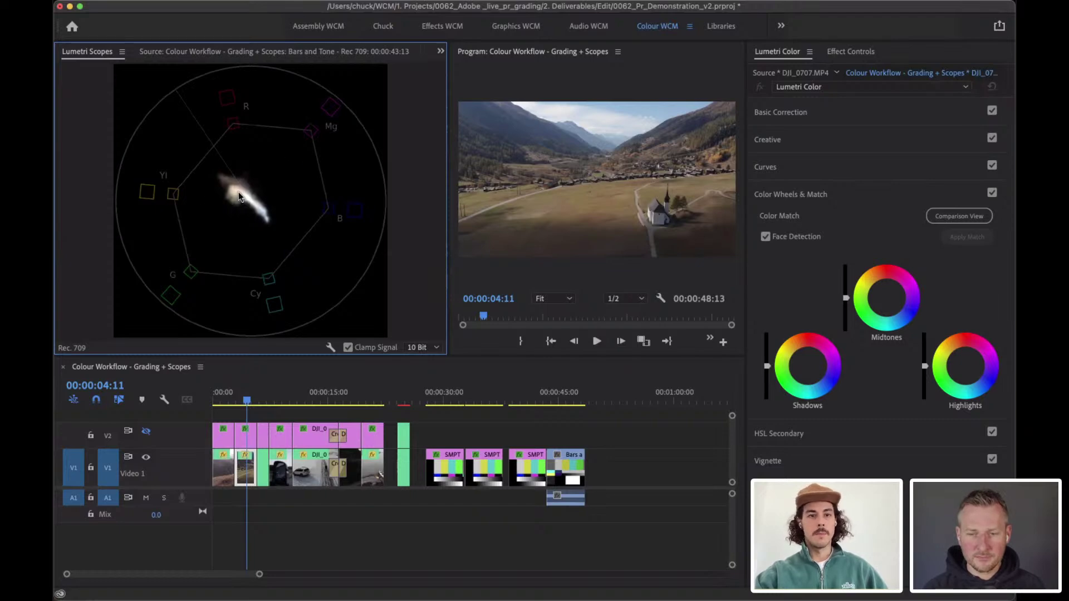
# Place the playhead at 00:00:03:03 with track V2 shown, and examine the vectorscope enlarged to full window.
pyautogui.click(283, 400)
pyautogui.moveTo(284, 400); pyautogui.dragTo(237, 390)
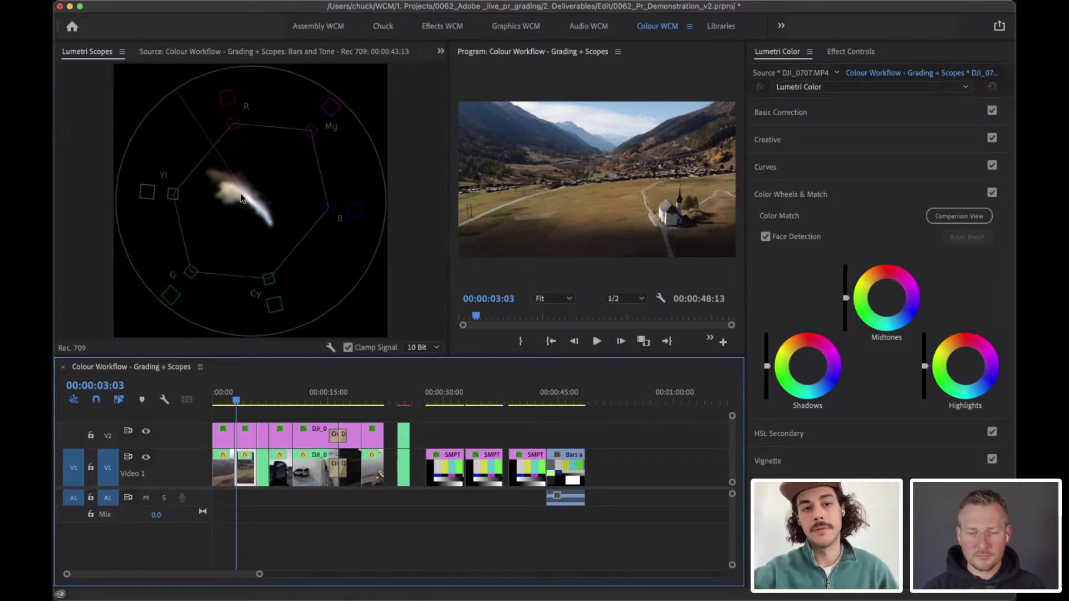
pyautogui.press('`')
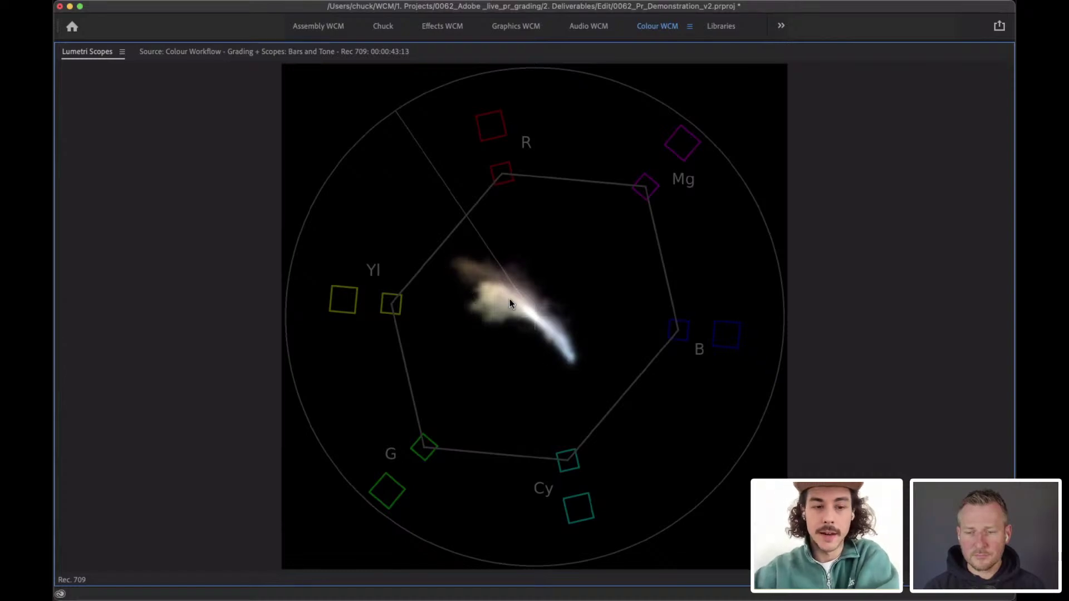
pyautogui.press('`')
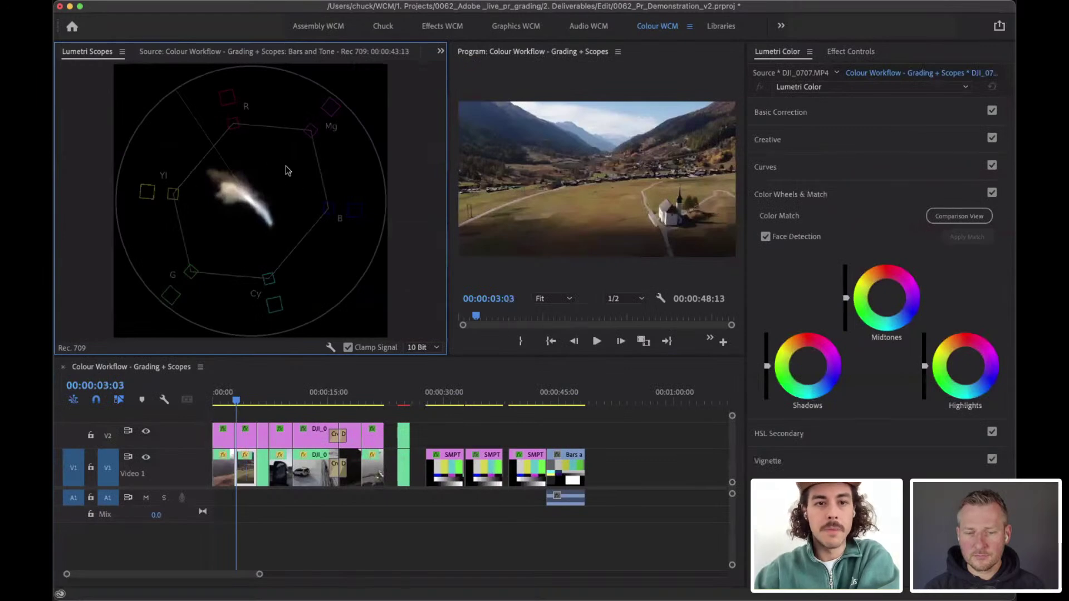
# Add control points at the quarter, half and three-quarter marks of the white RGB curve in Lumetri Color.
pyautogui.click(776, 167)
pyautogui.scroll(-1, 826, 311)
pyautogui.scroll(1, 826, 310)
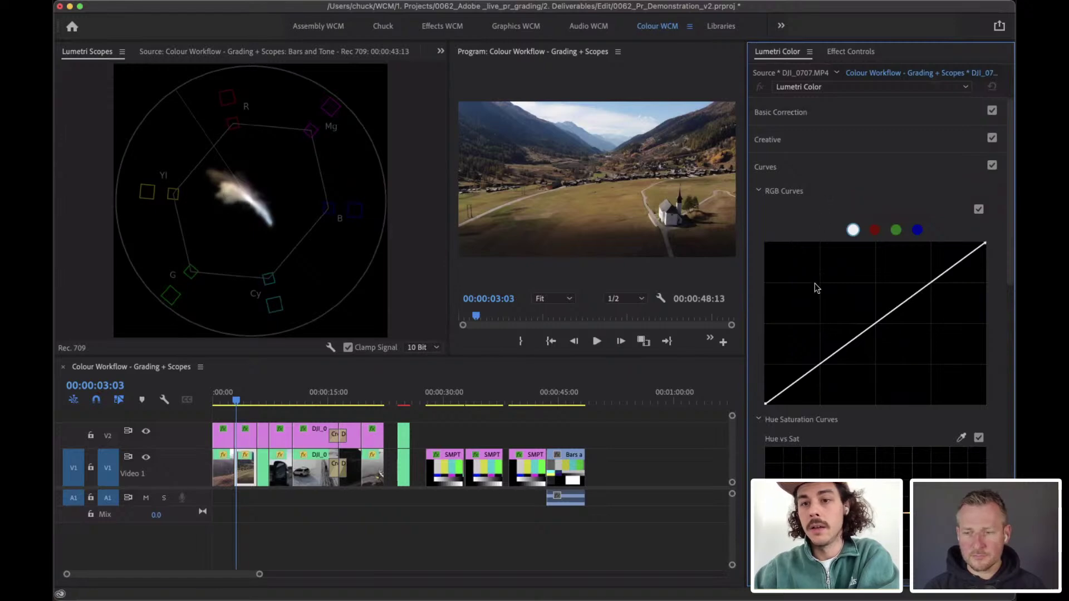
pyautogui.scroll(-3, 816, 287)
pyautogui.scroll(3, 816, 287)
pyautogui.scroll(-2, 816, 287)
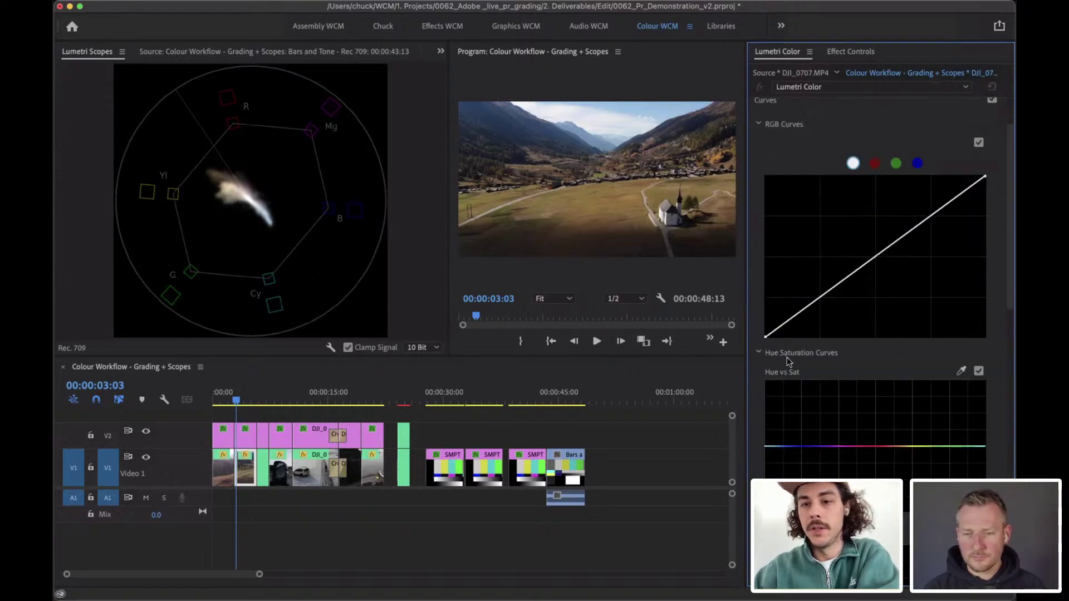
pyautogui.scroll(3, 840, 358)
pyautogui.click(820, 363)
pyautogui.click(931, 282)
pyautogui.click(876, 322)
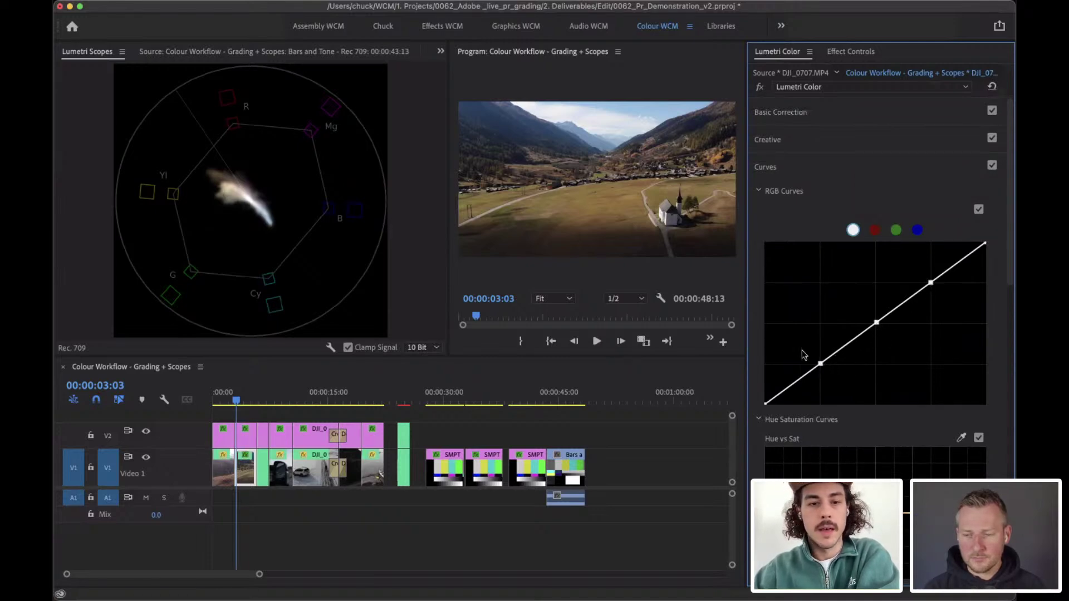
# Turn off track V2 and, at 00:00:03:14, bend the white RGB curve into an S with lowered shadows and raised midtones and highlights.
pyautogui.click(146, 431)
pyautogui.click(240, 400)
pyautogui.moveTo(821, 365); pyautogui.dragTo(821, 372)
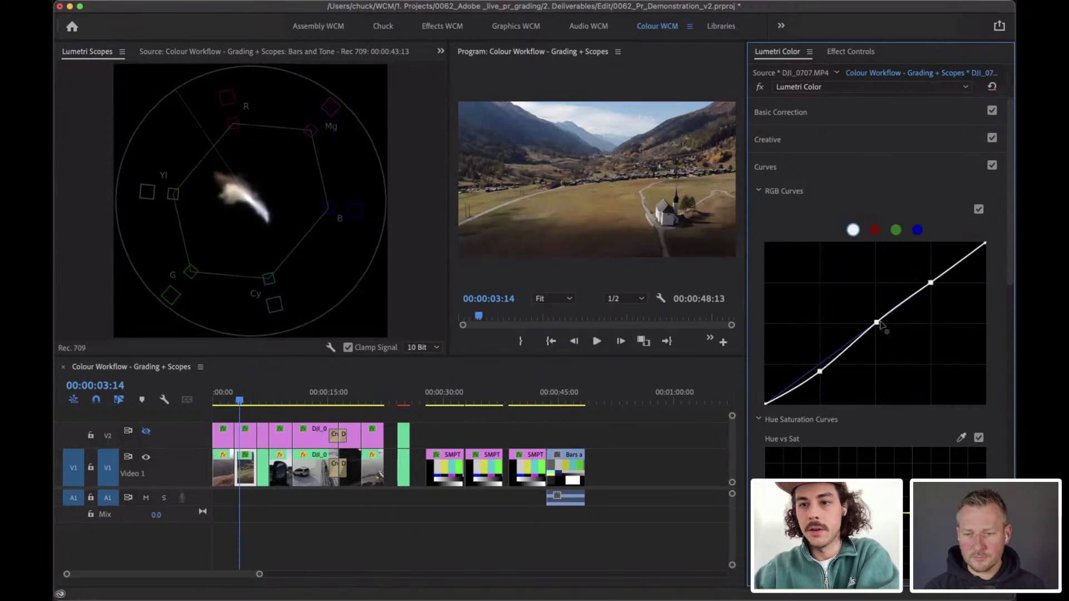
pyautogui.moveTo(877, 323); pyautogui.dragTo(874, 317)
pyautogui.moveTo(931, 283); pyautogui.dragTo(934, 274)
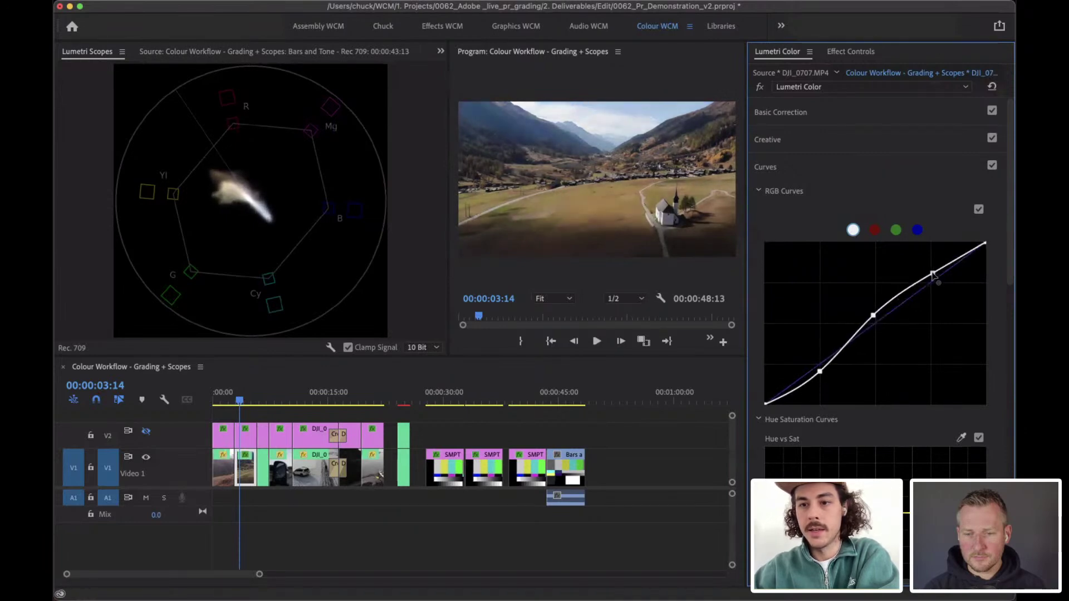
pyautogui.moveTo(820, 372); pyautogui.dragTo(820, 372)
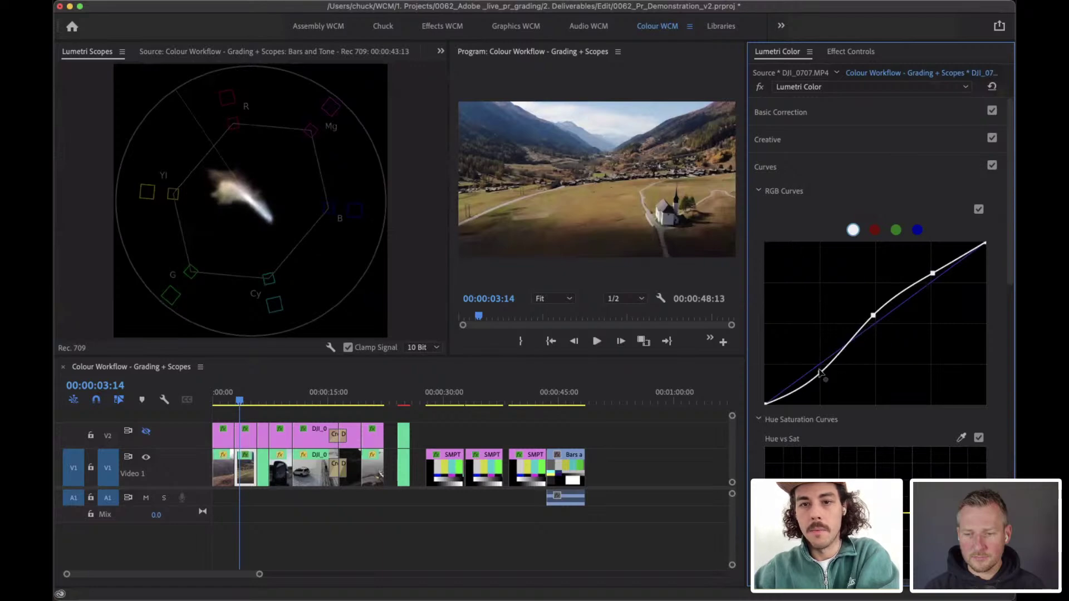
# Add a control point at the red curve's lower quarter, enlarge the Lumetri Color panel to full window, and delete that point.
pyautogui.moveTo(746, 310); pyautogui.dragTo(547, 310)
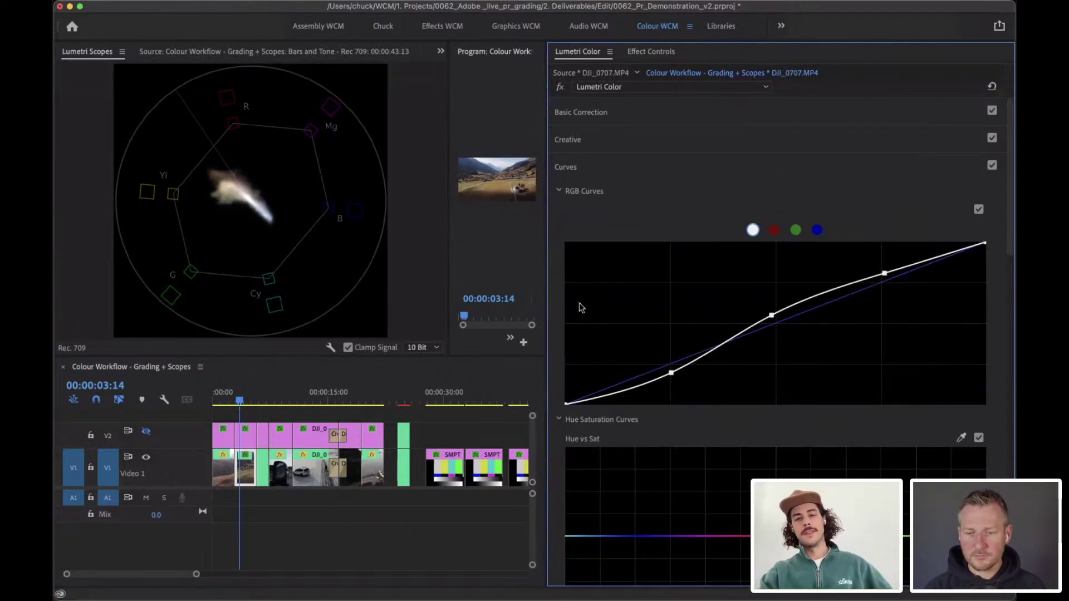
pyautogui.moveTo(548, 301); pyautogui.dragTo(789, 323)
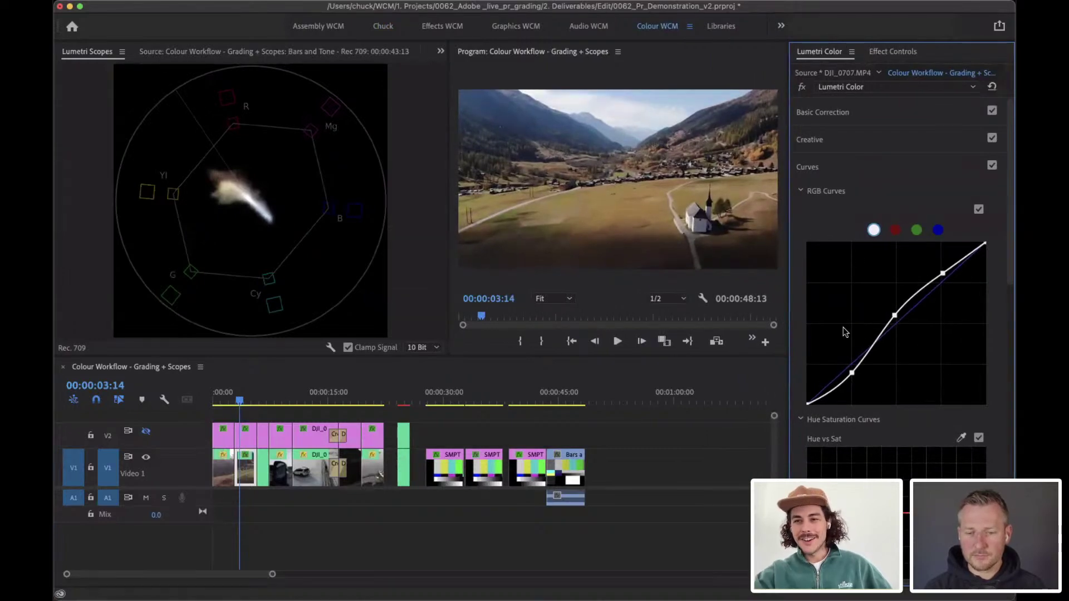
pyautogui.click(895, 230)
pyautogui.click(852, 364)
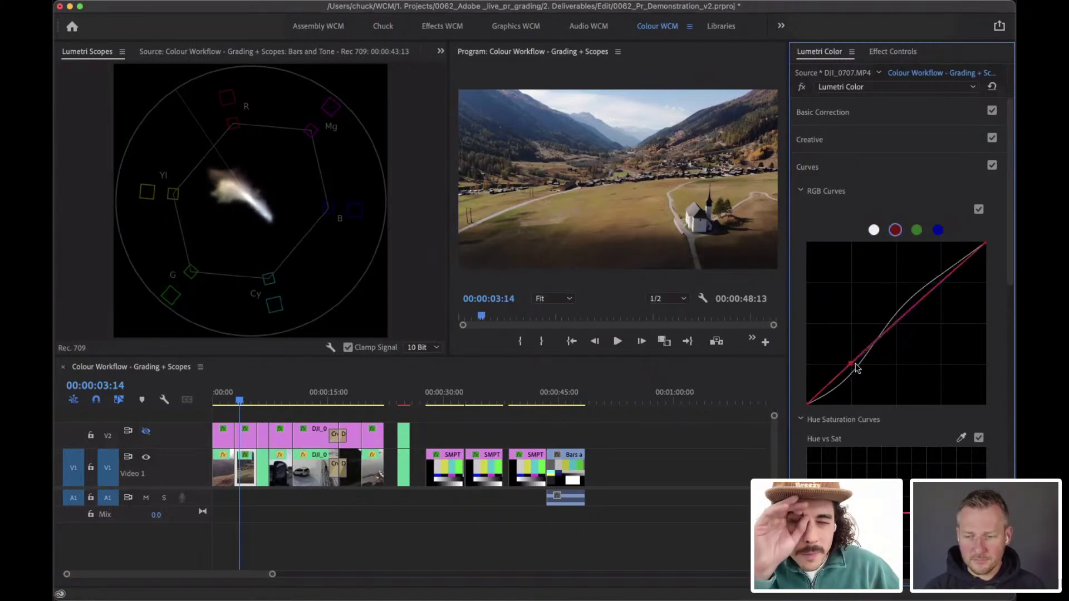
pyautogui.moveTo(787, 315); pyautogui.dragTo(561, 328)
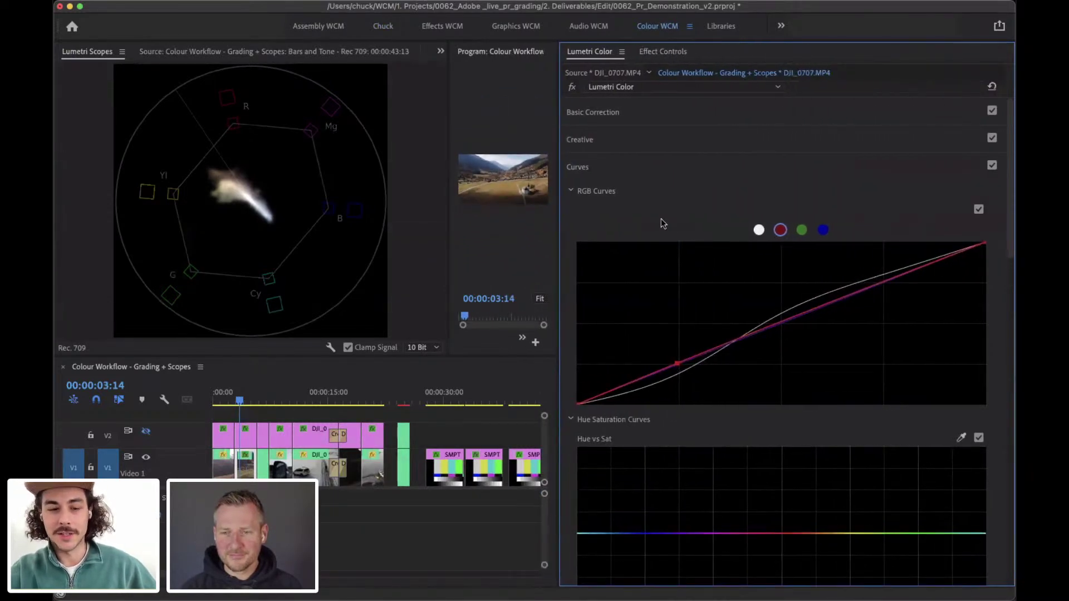
pyautogui.press('`')
pyautogui.scroll(-4, 695, 377)
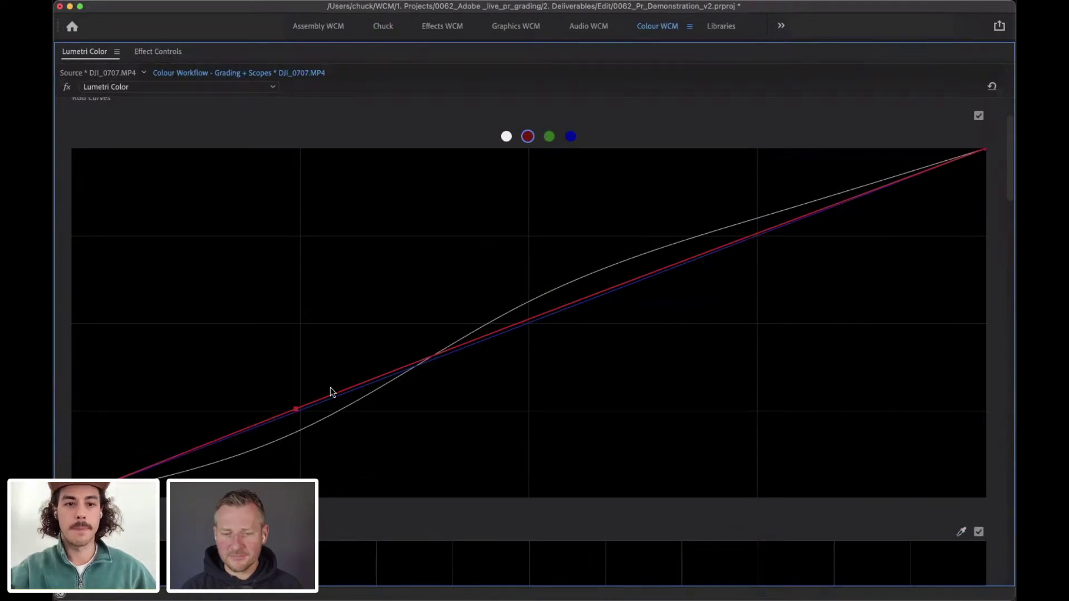
pyautogui.keyDown('super'); pyautogui.click(295, 411); pyautogui.keyUp('super')
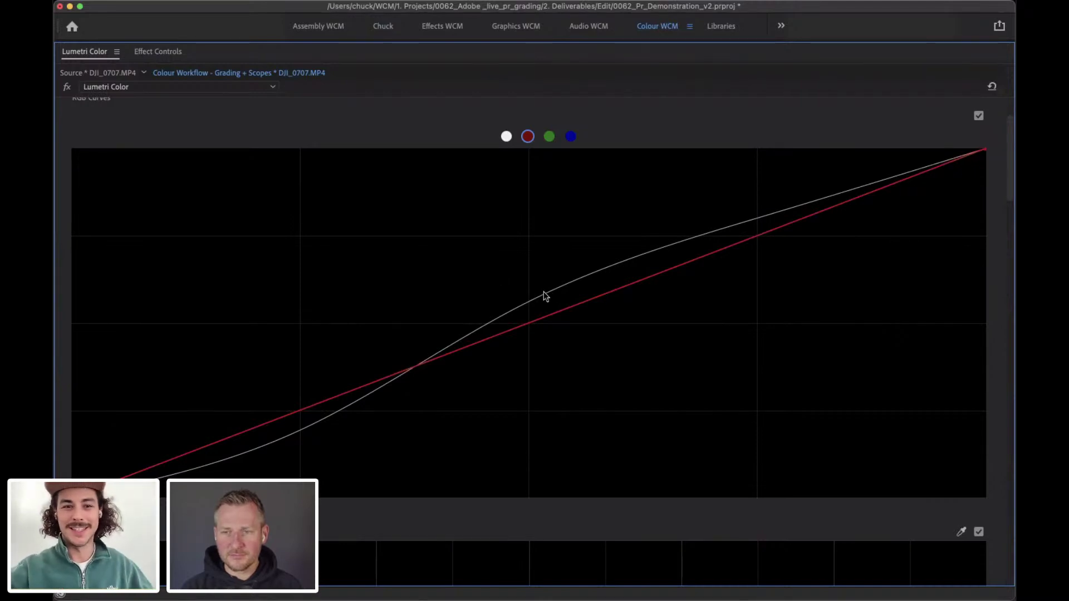
# Reset the white RGB curve to a straight line and restore the Lumetri Color panel from full window.
pyautogui.click(505, 136)
pyautogui.doubleClick(773, 207)
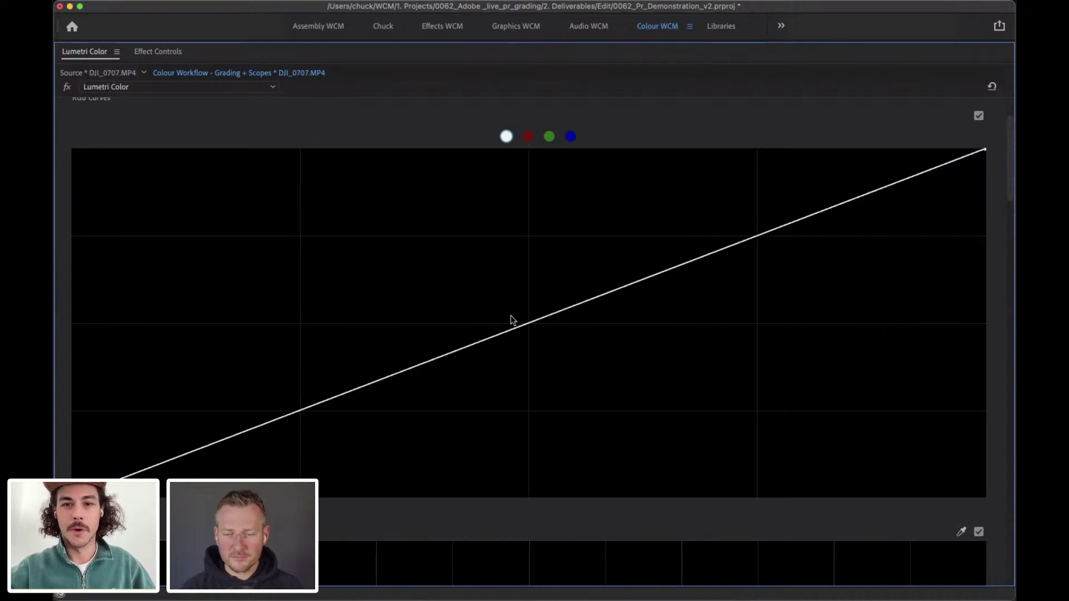
pyautogui.press('`')
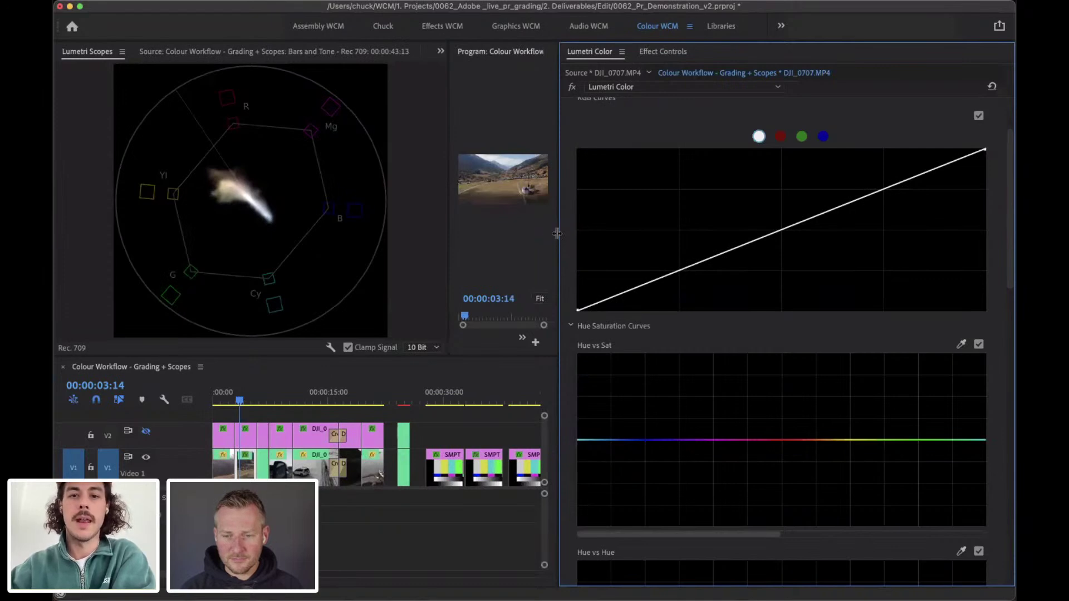
# Narrow the Lumetri Color panel and show only the Waveform (Luma) scope instead of the vectorscope.
pyautogui.moveTo(557, 233); pyautogui.dragTo(772, 270)
pyautogui.rightClick(290, 212)
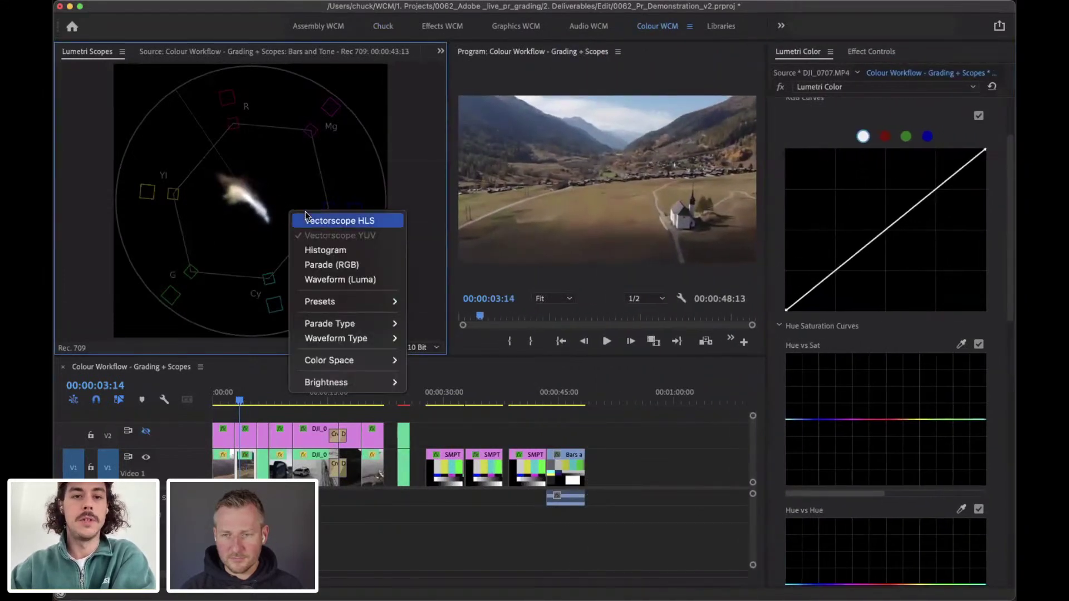
pyautogui.click(327, 279)
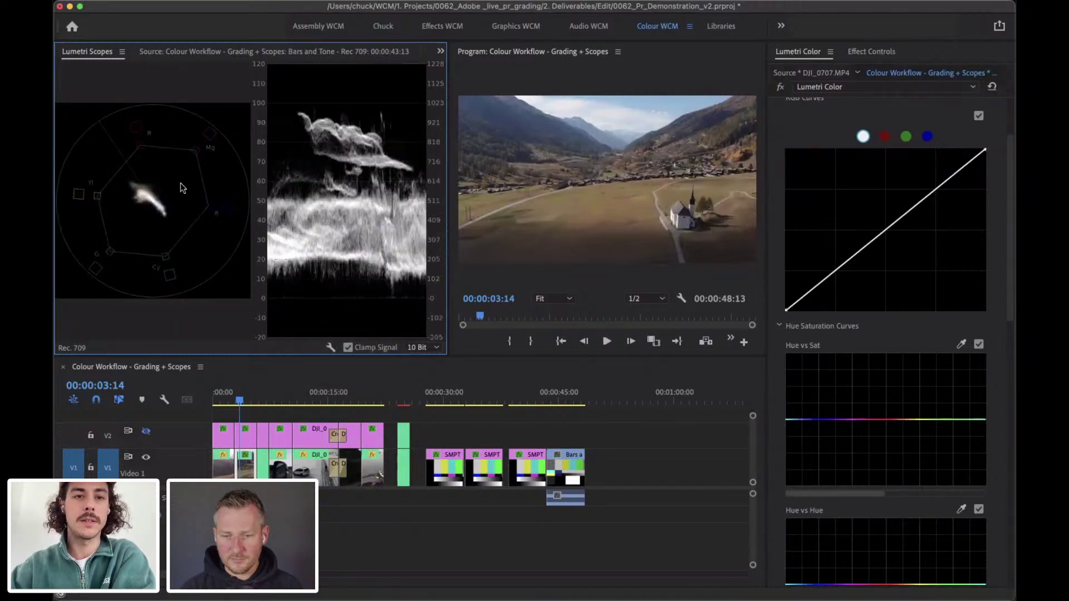
pyautogui.rightClick(181, 187)
pyautogui.click(222, 210)
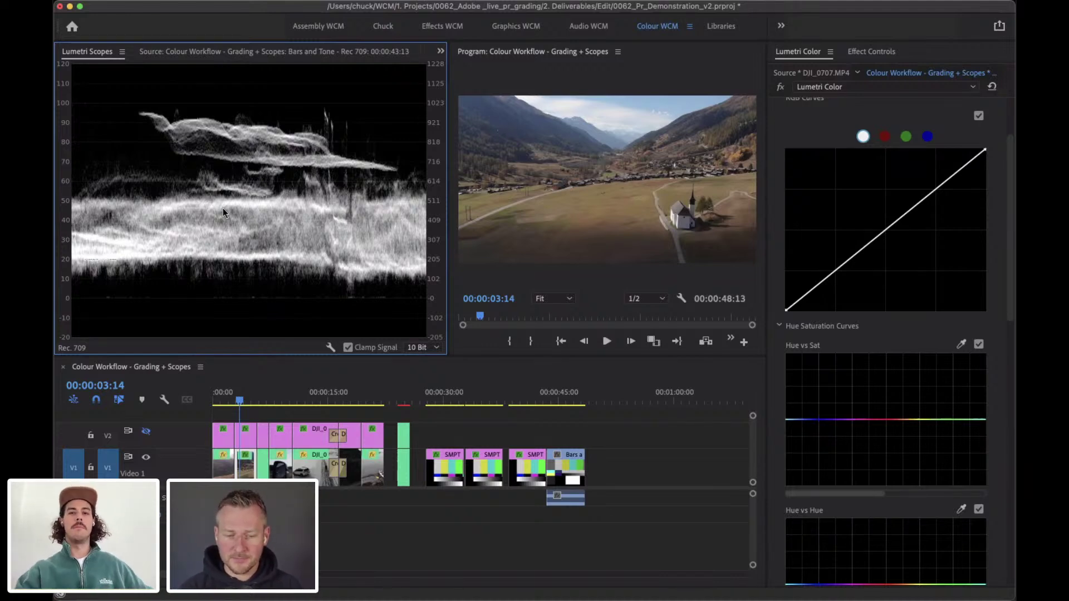
# Examine the luma waveform of the church shot at 00:00:04:04 and of the lake shot at 00:00:18:02.
pyautogui.click(558, 121)
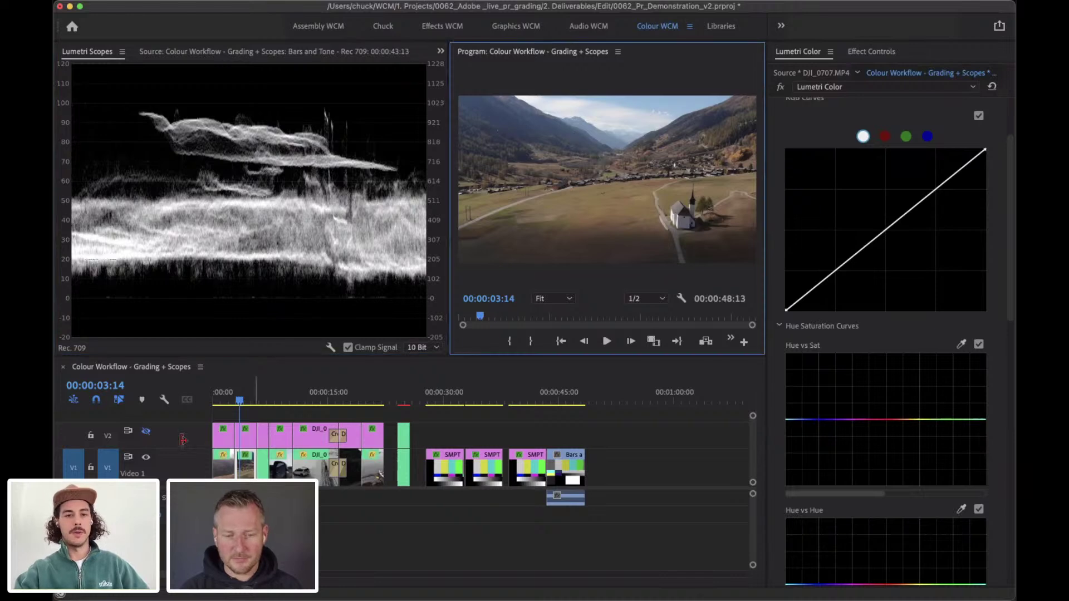
pyautogui.click(239, 402)
pyautogui.moveTo(240, 402); pyautogui.dragTo(244, 402)
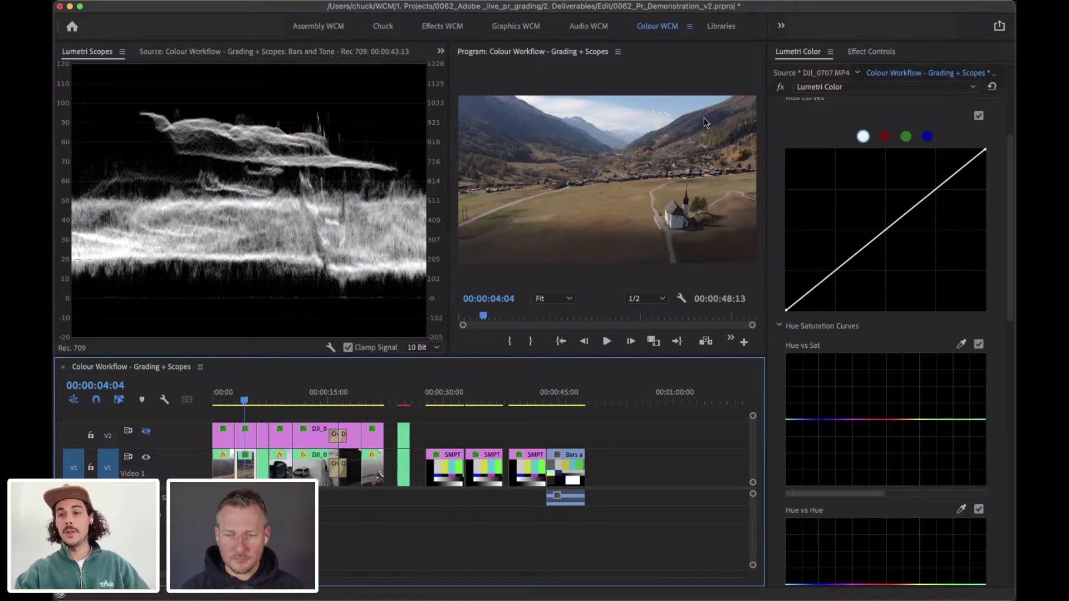
pyautogui.click(620, 174)
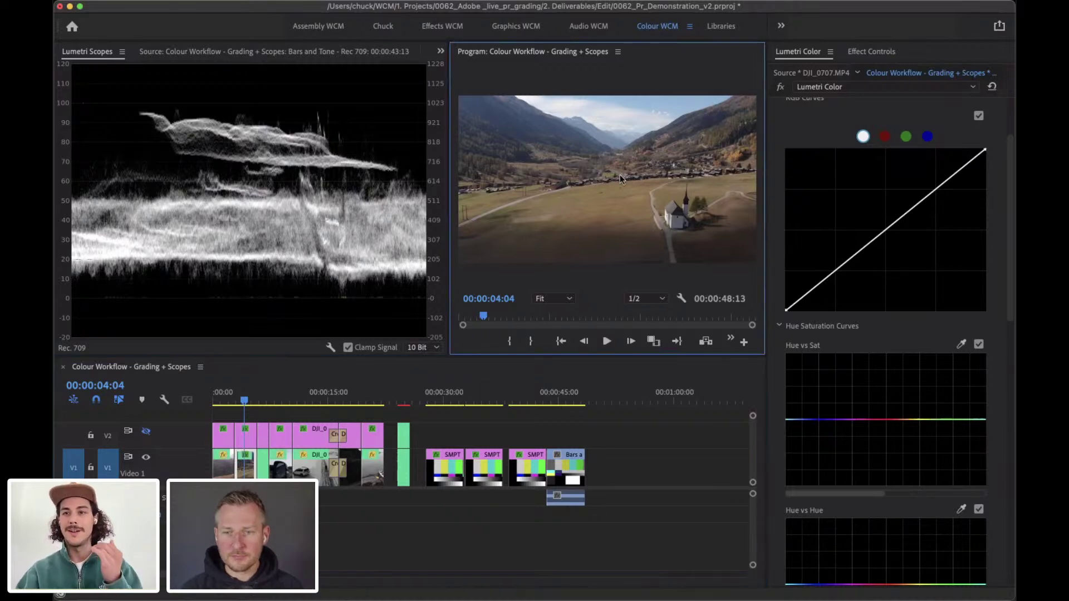
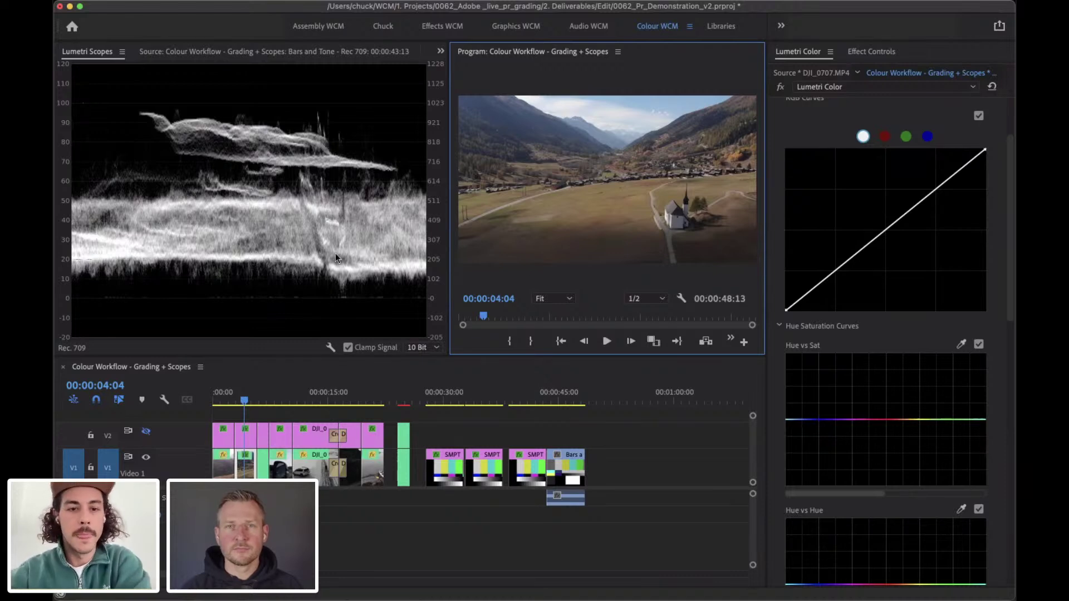
pyautogui.moveTo(266, 401); pyautogui.dragTo(354, 3)
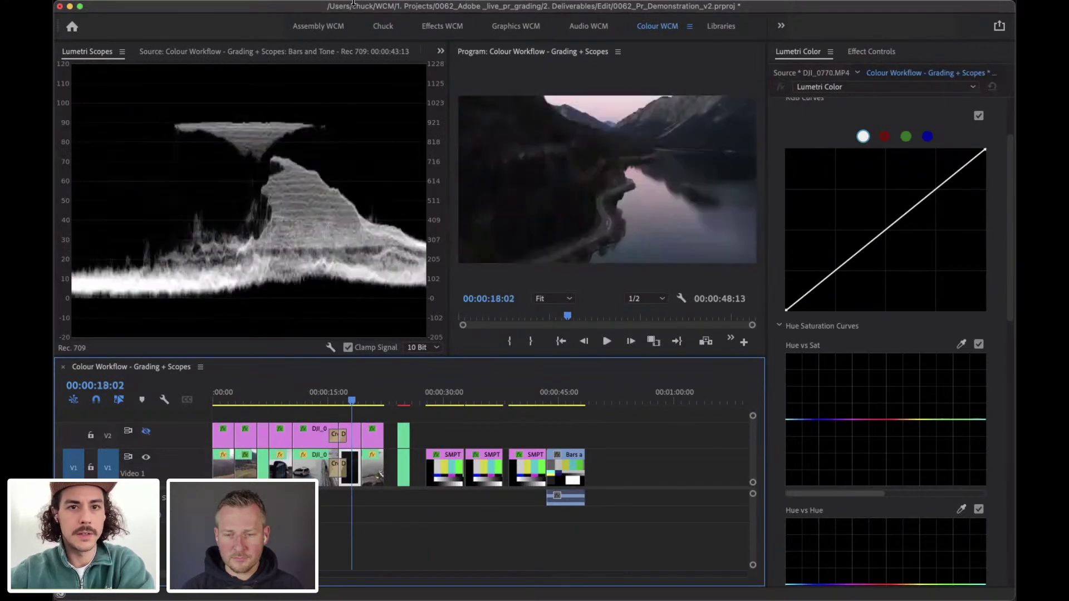
# Switch to the Chuck workspace and open the Colour Workflow - Skin Tone Line sequence with the playhead at 00:00:04:15.
pyautogui.click(382, 28)
pyautogui.click(310, 333)
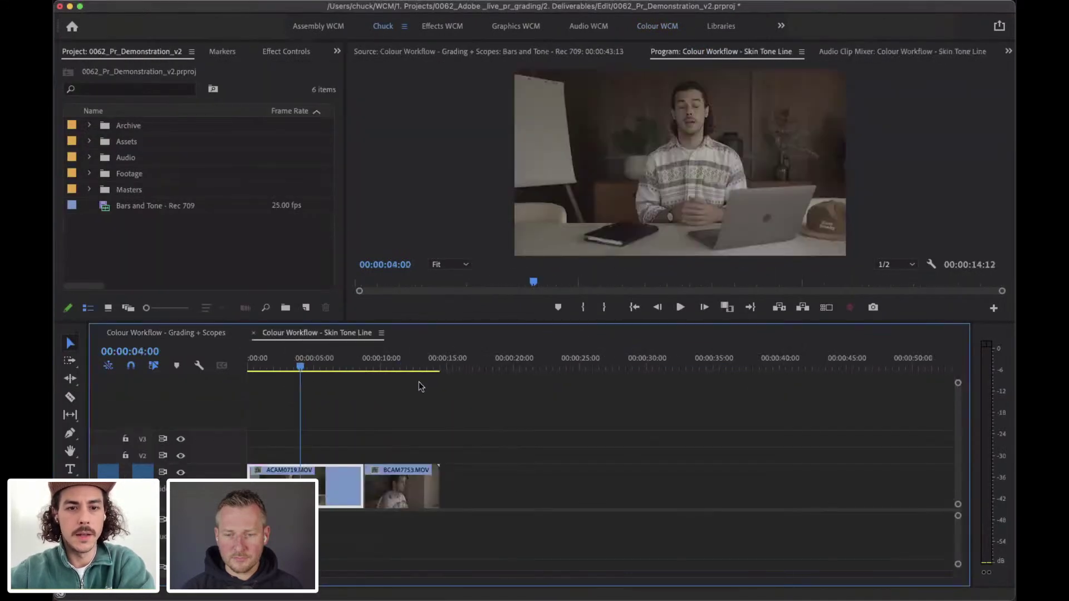
pyautogui.click(298, 361)
pyautogui.moveTo(298, 363); pyautogui.dragTo(310, 358)
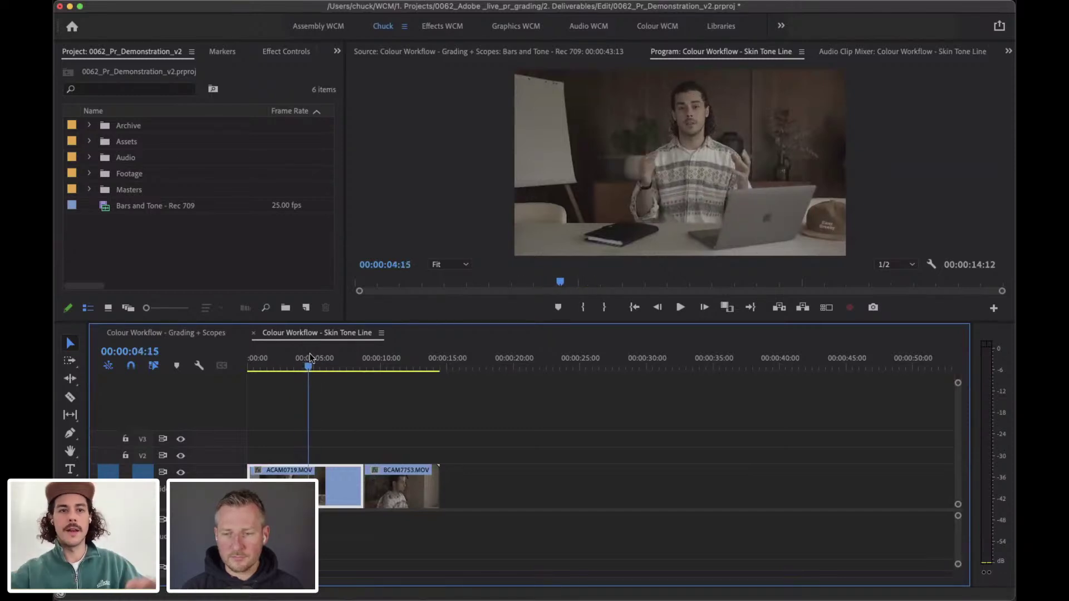
# Return to the Colour WCM workspace and park the playhead at 00:00:04:17 on the interview clip.
pyautogui.click(337, 51)
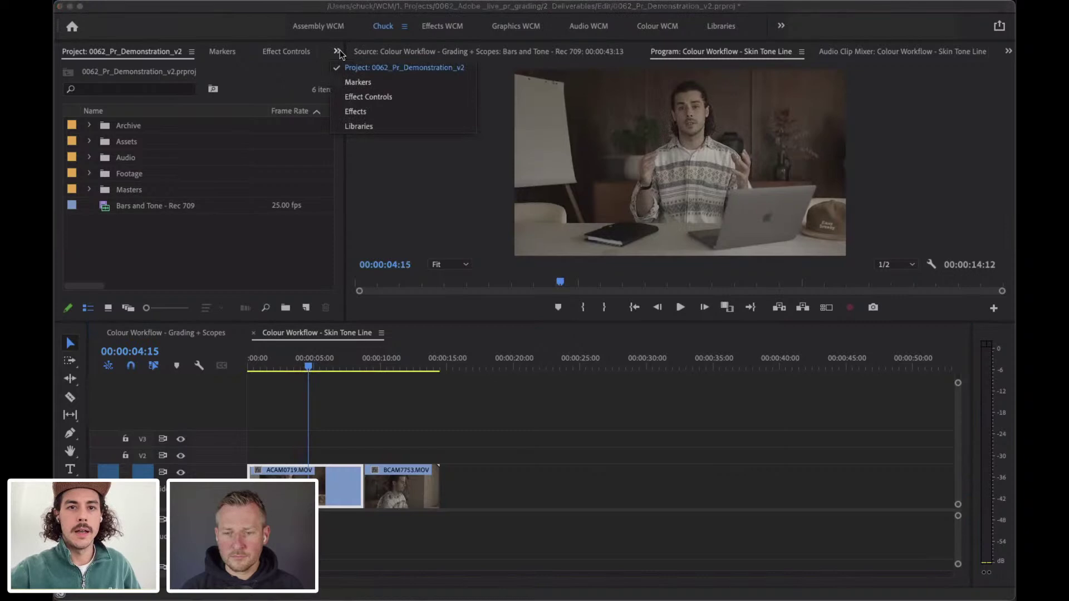
pyautogui.click(651, 26)
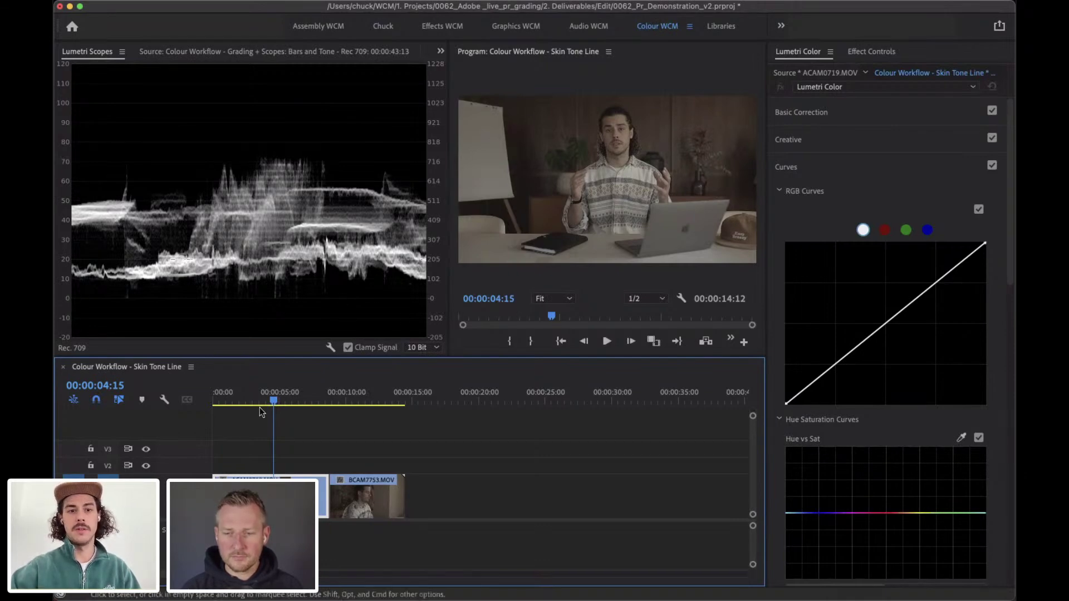
pyautogui.moveTo(279, 402); pyautogui.dragTo(275, 403)
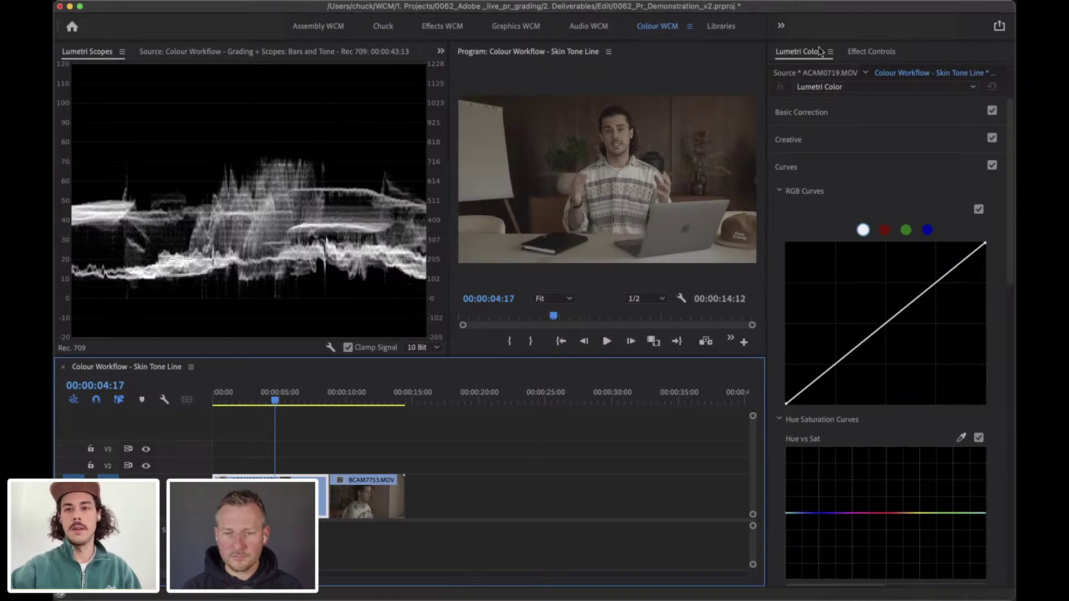
pyautogui.click(949, 19)
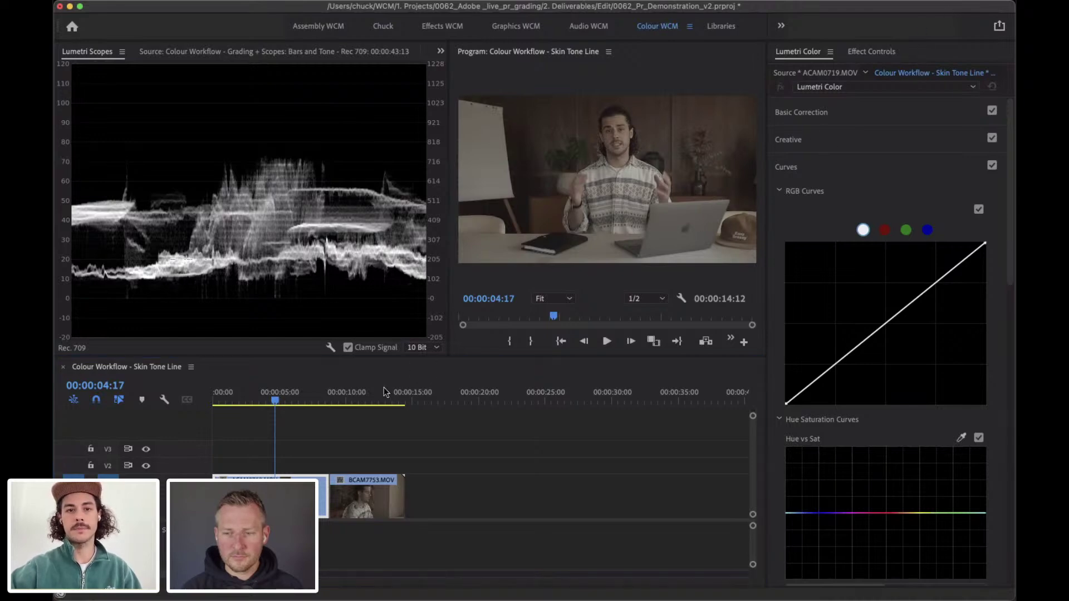
# Raise Exposure to 4.0 in Basic Correction for ACAM0719.MOV, save the project, and reduce Exposure to 1.0.
pyautogui.click(818, 114)
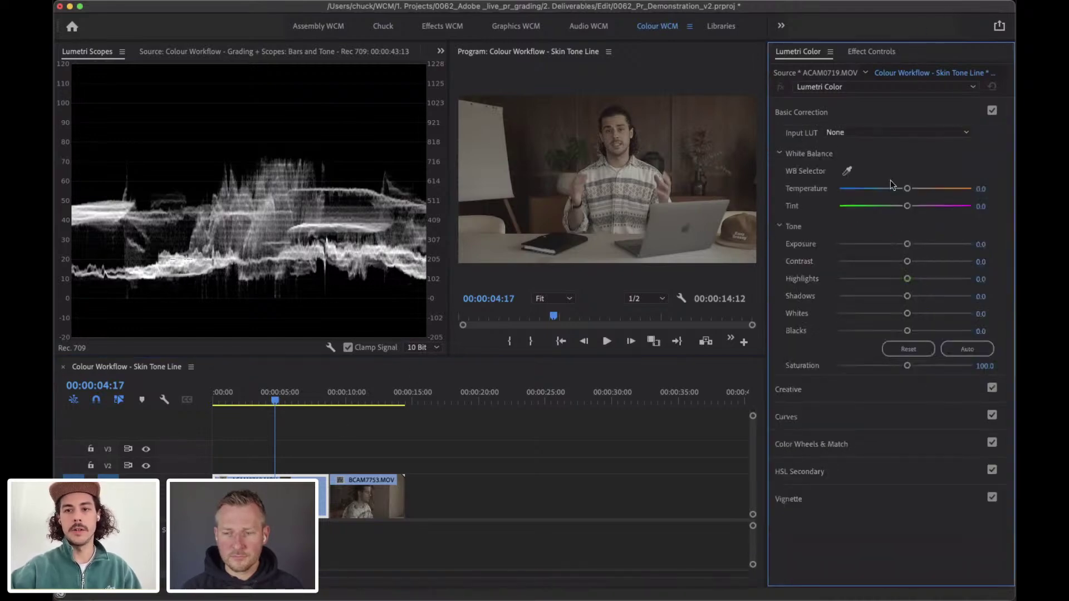
pyautogui.moveTo(907, 244); pyautogui.dragTo(958, 255)
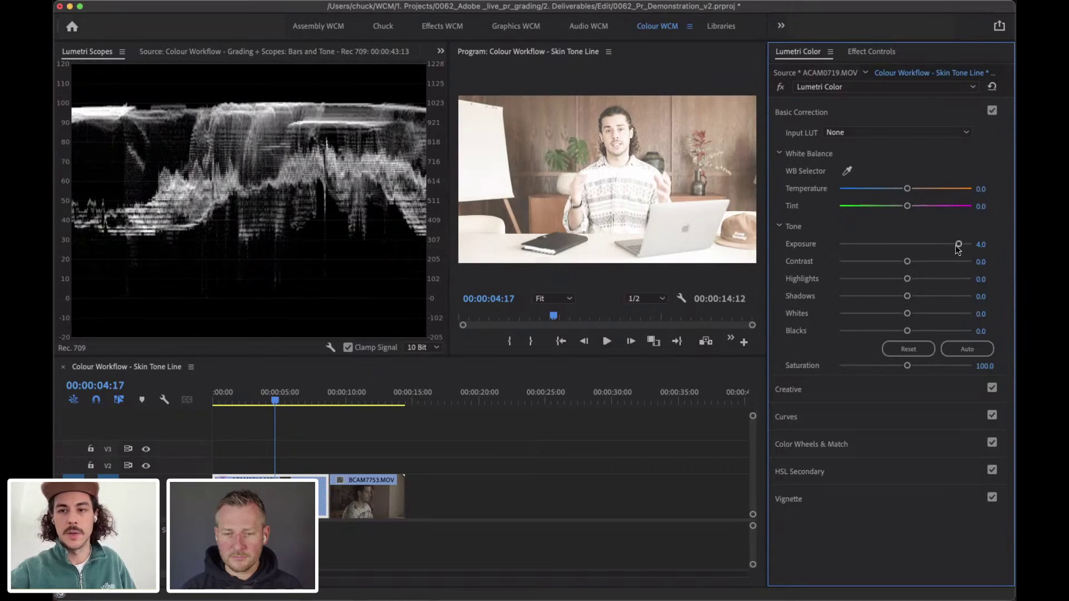
pyautogui.press('super+s')
pyautogui.moveTo(959, 245); pyautogui.dragTo(918, 246)
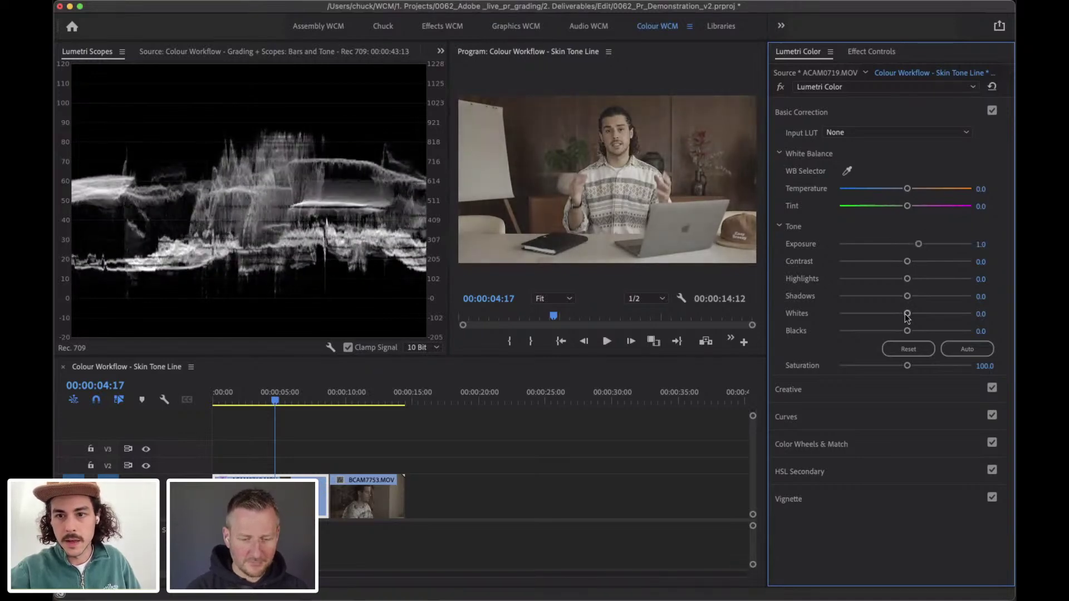
# Set Whites to 25.6 and Blacks to -53.8 in the interview clip's Basic Correction.
pyautogui.moveTo(907, 314); pyautogui.dragTo(923, 313)
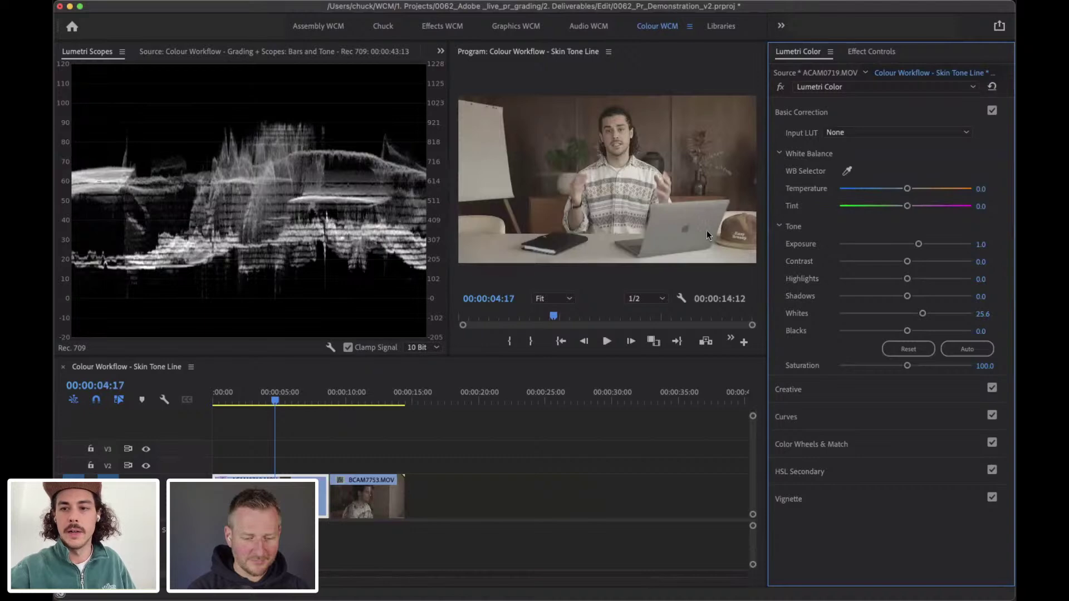
pyautogui.moveTo(906, 331); pyautogui.dragTo(904, 334)
pyautogui.moveTo(900, 332); pyautogui.dragTo(869, 331)
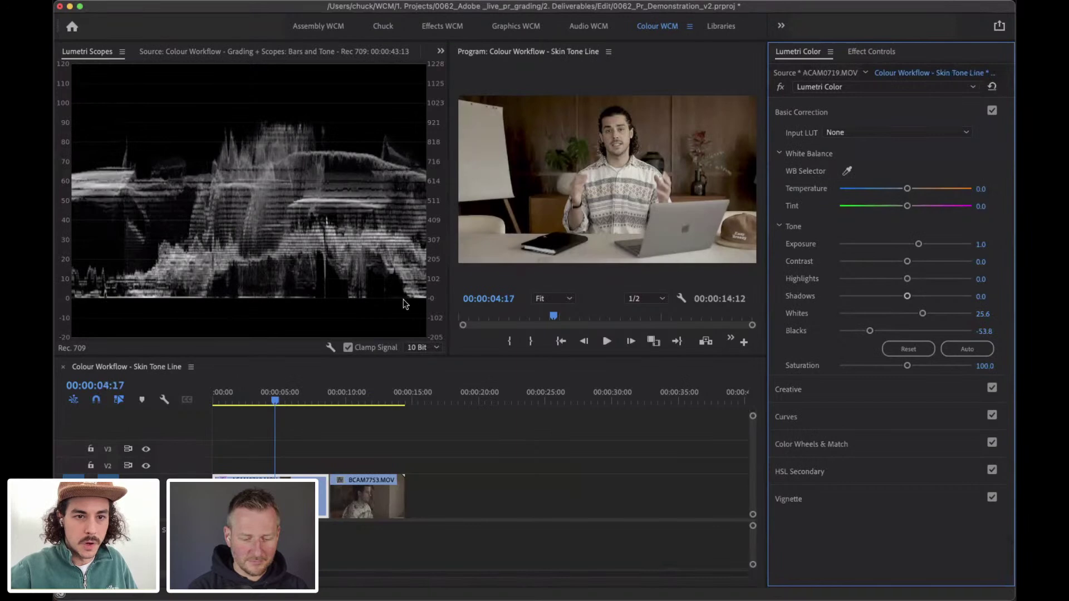
# Compare the waveform with Clamp Signal off and on, leaving clamping off.
pyautogui.click(348, 348)
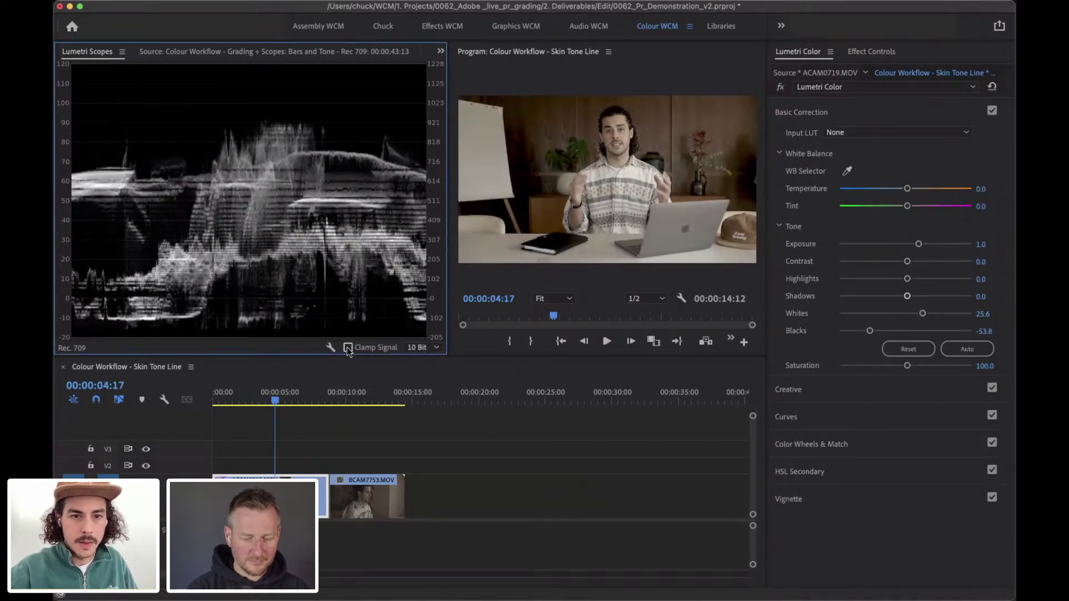
pyautogui.click(348, 347)
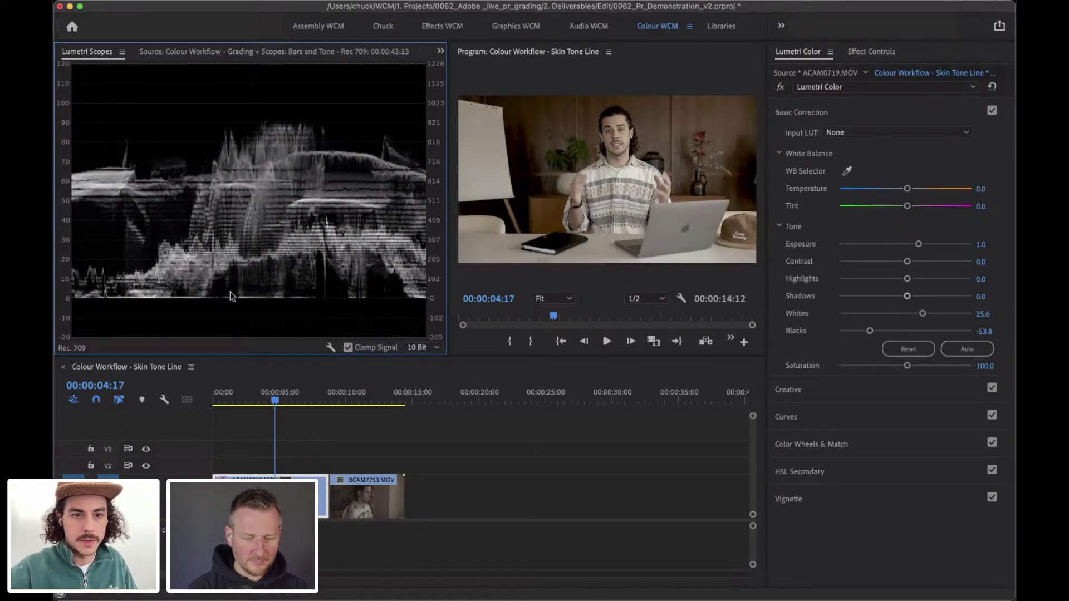
pyautogui.click(348, 347)
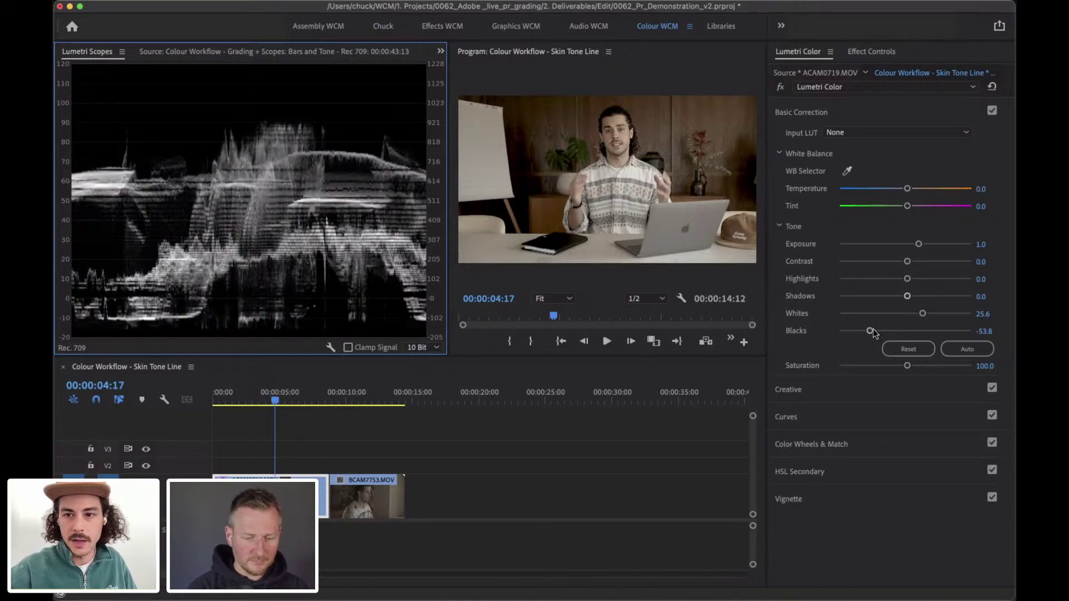
# Lower Blacks to -76.9, raise them to -19.6, and turn Clamp Signal back on in the scopes.
pyautogui.moveTo(870, 330); pyautogui.dragTo(854, 330)
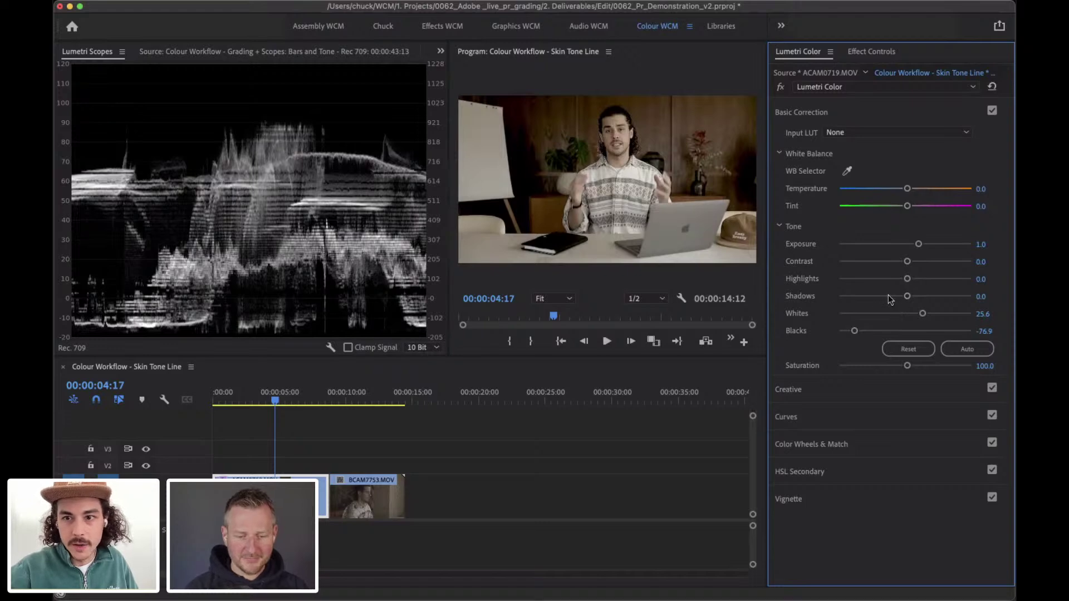
pyautogui.moveTo(854, 331); pyautogui.dragTo(890, 331)
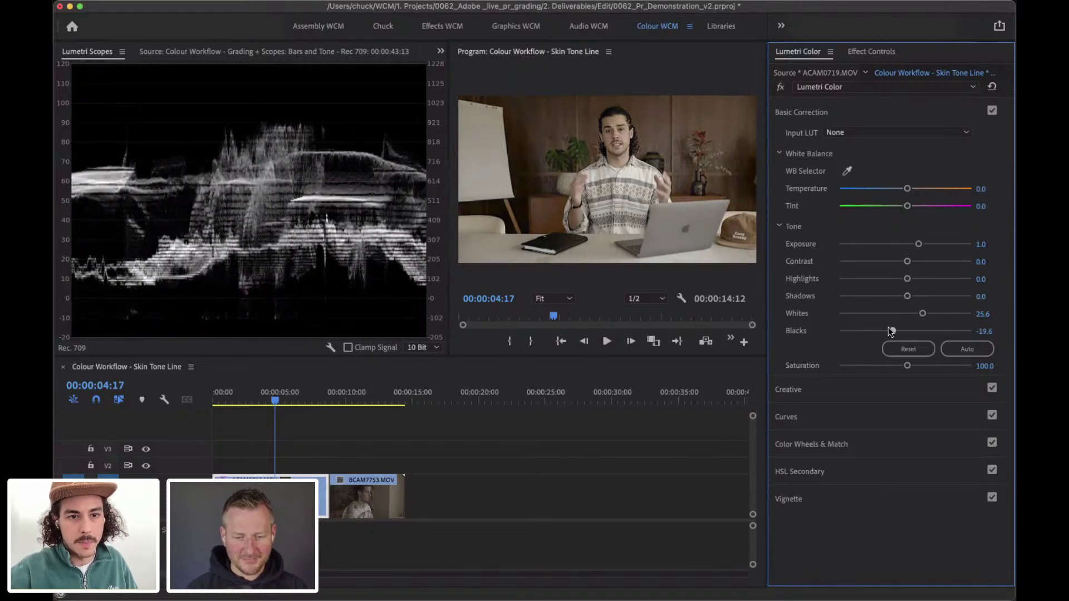
pyautogui.click(348, 348)
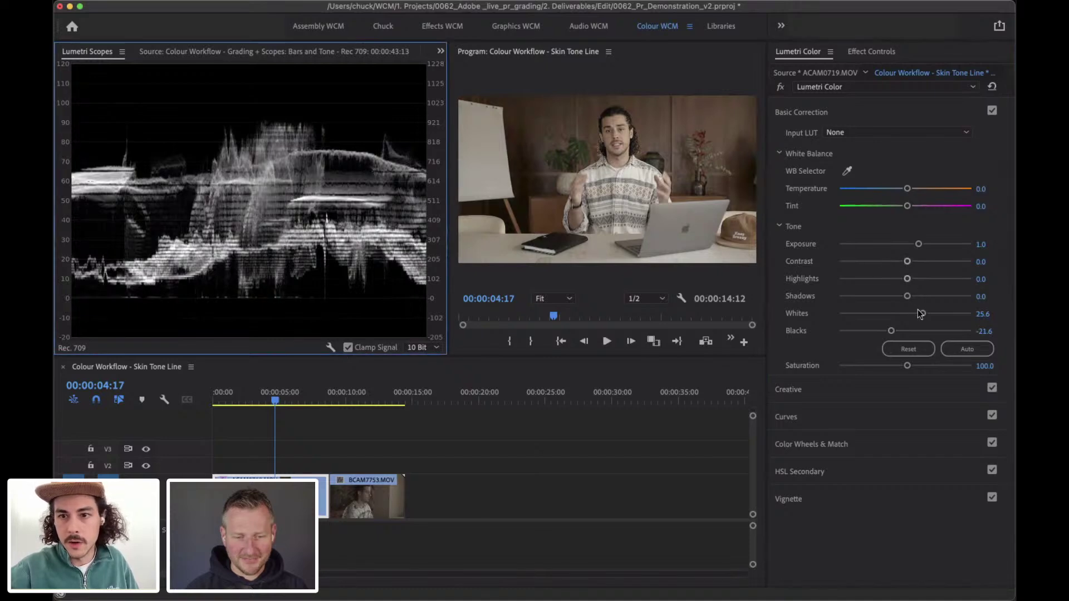
pyautogui.moveTo(892, 331); pyautogui.dragTo(893, 331)
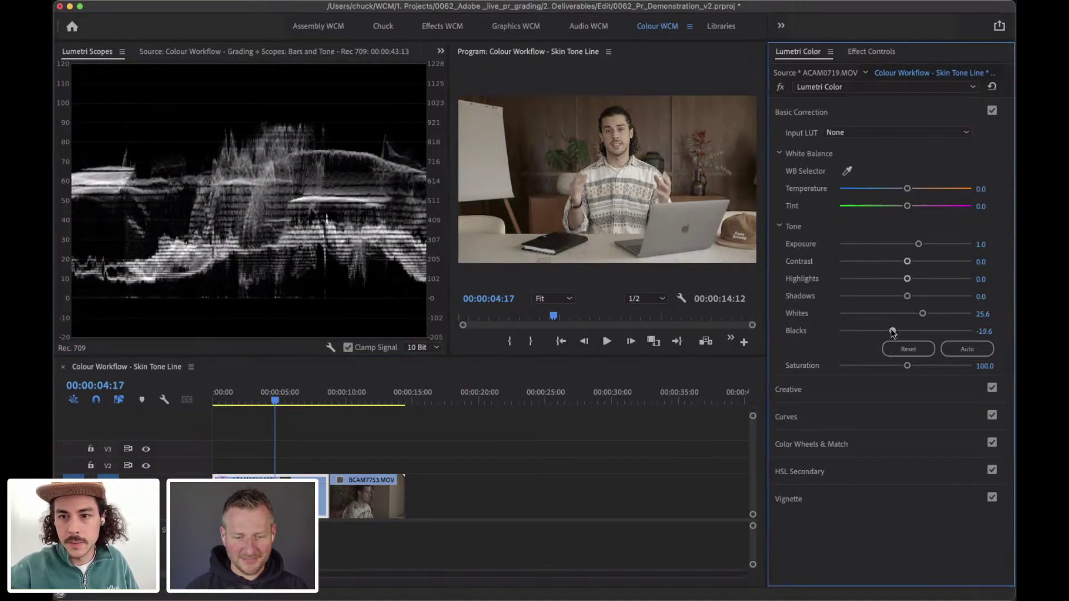
# Set Contrast to 21.6 and Highlights to 16.6, and compare the image with Basic Correction off and on.
pyautogui.moveTo(907, 261)
pyautogui.mouseDown()
pyautogui.moveTo(925, 265)
pyautogui.moveTo(915, 263)
pyautogui.moveTo(915, 277)
pyautogui.mouseUp()
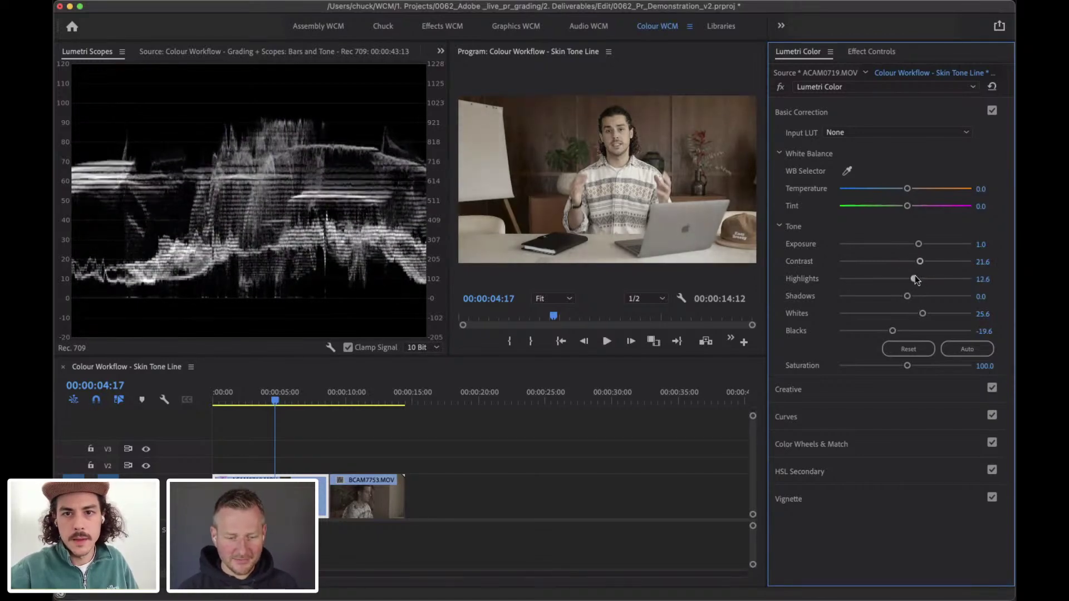
pyautogui.click(992, 115)
pyautogui.click(992, 111)
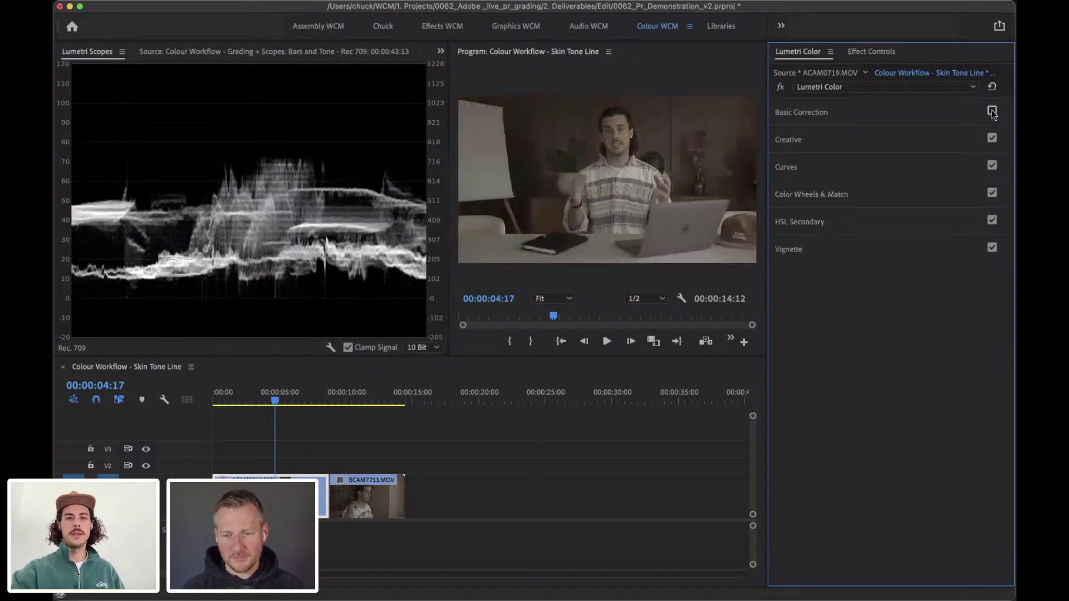
pyautogui.click(991, 111)
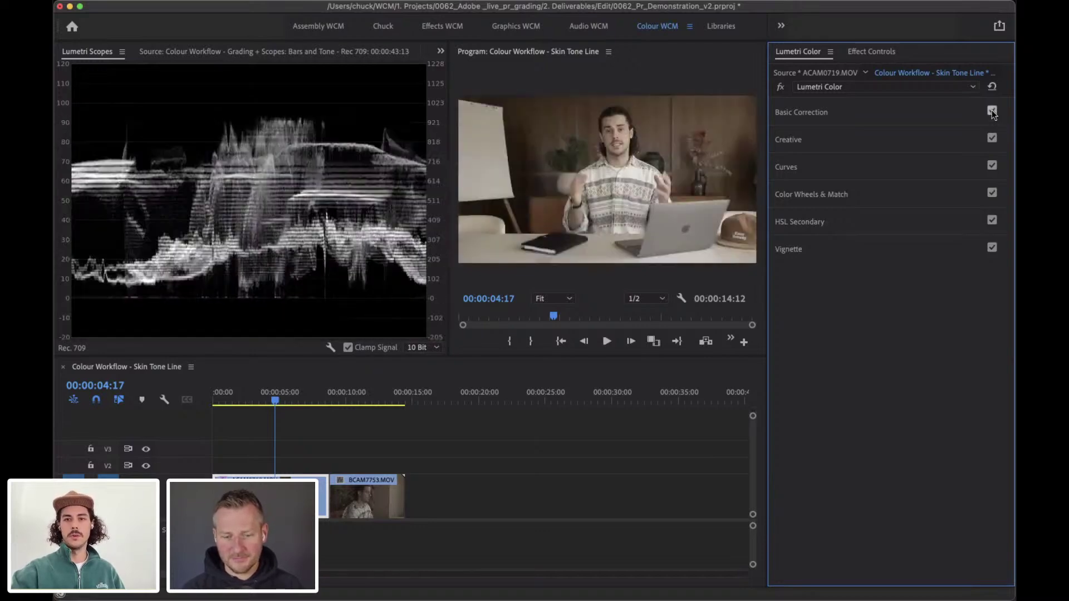
pyautogui.click(864, 113)
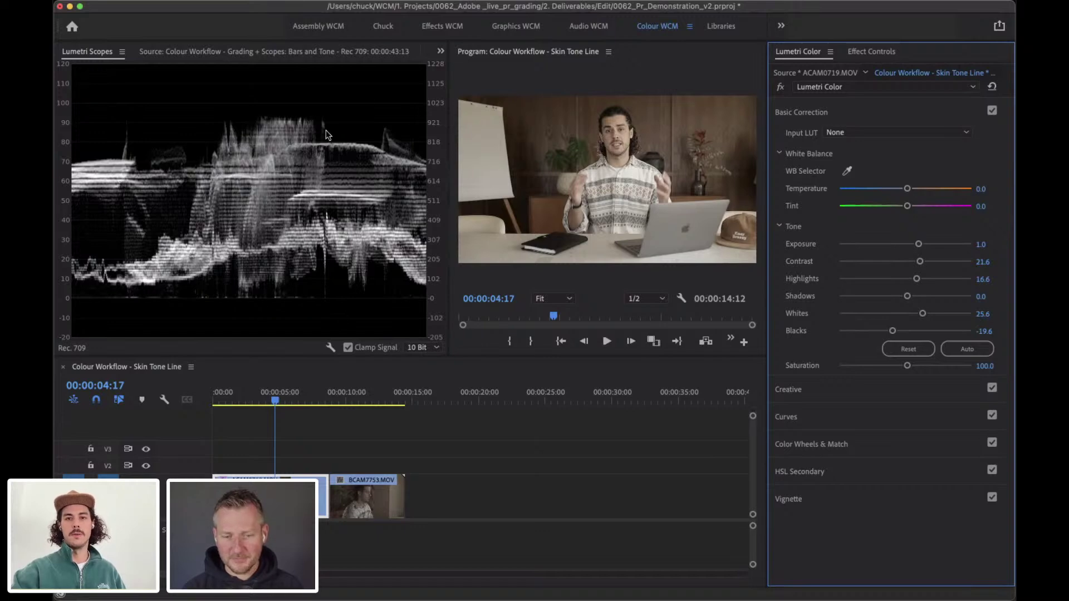
# Switch back to the Chuck workspace.
pyautogui.click(384, 26)
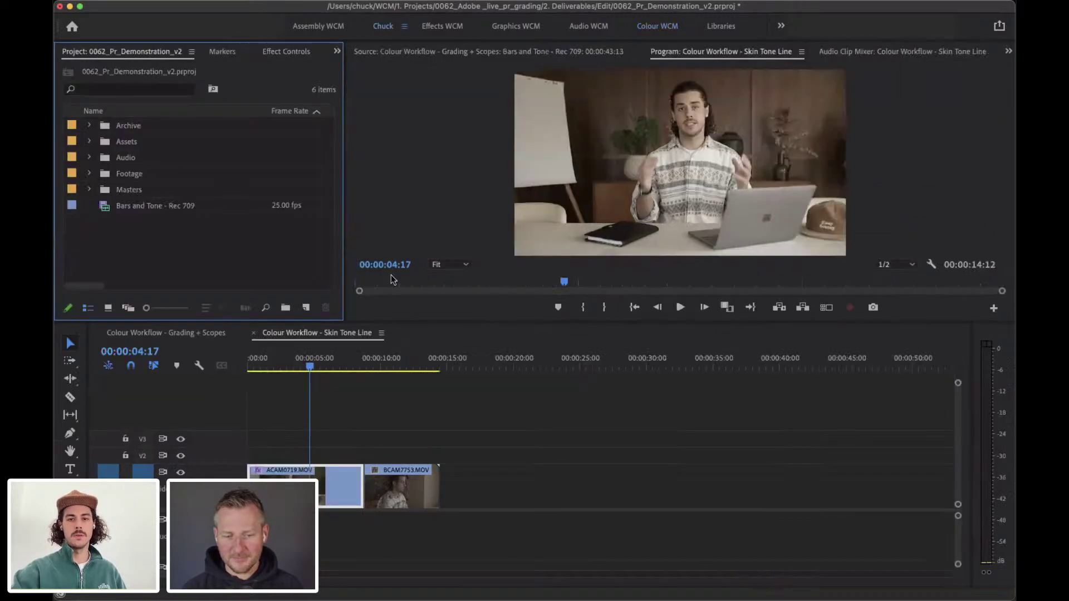
pyautogui.click(143, 335)
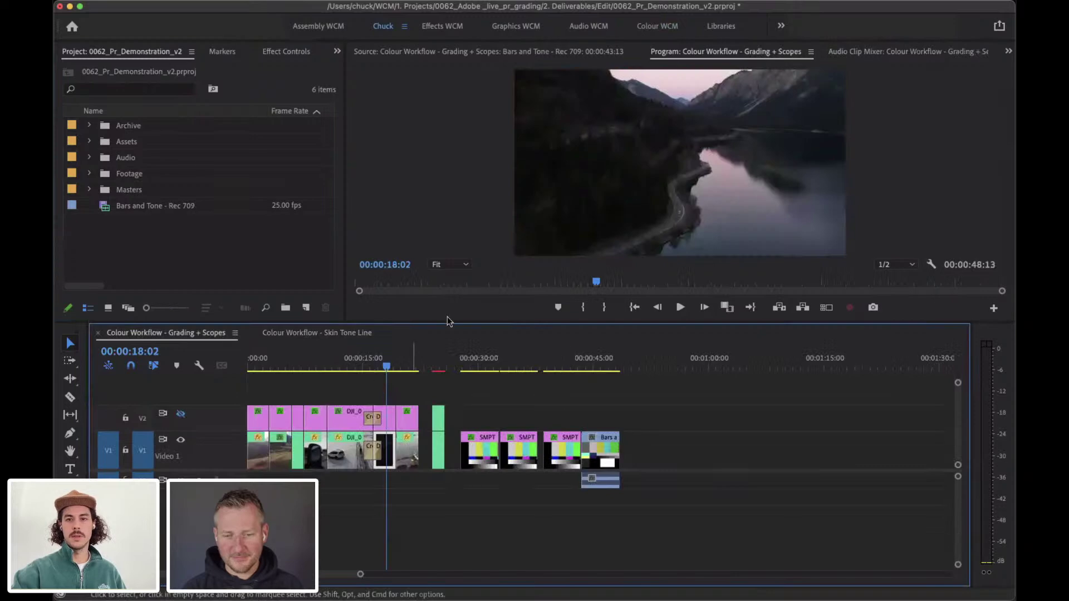
pyautogui.click(654, 29)
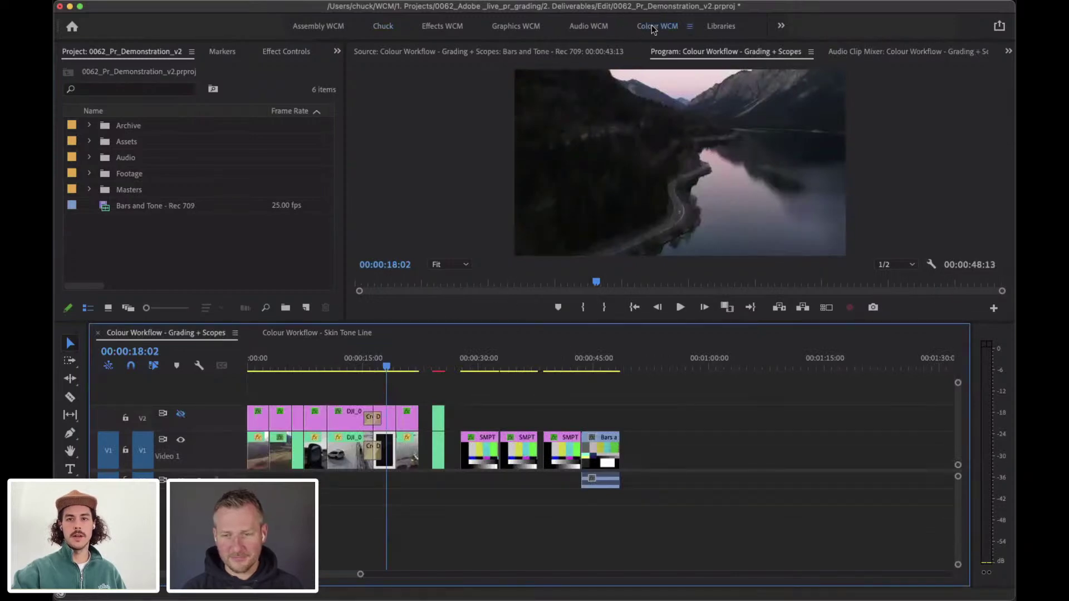
pyautogui.moveTo(345, 395)
pyautogui.mouseDown()
pyautogui.moveTo(315, 397)
pyautogui.moveTo(337, 401)
pyautogui.mouseUp()
pyautogui.click(383, 26)
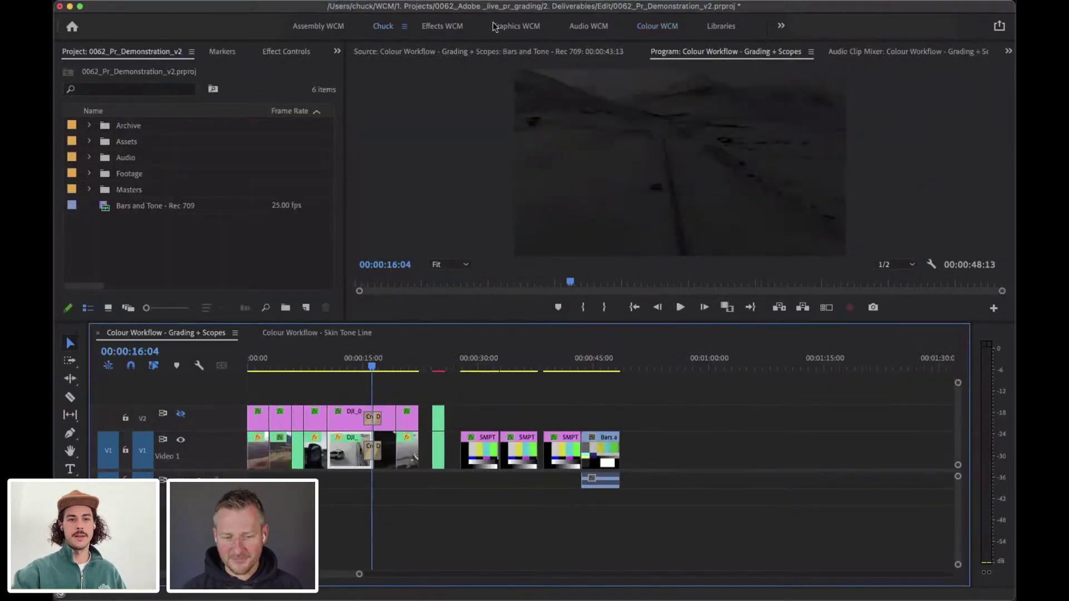
# Show the Skin Tone Line sequence in the Colour WCM workspace and set the temperature of clip ACAM0719.MOV to 7.5.
pyautogui.click(287, 328)
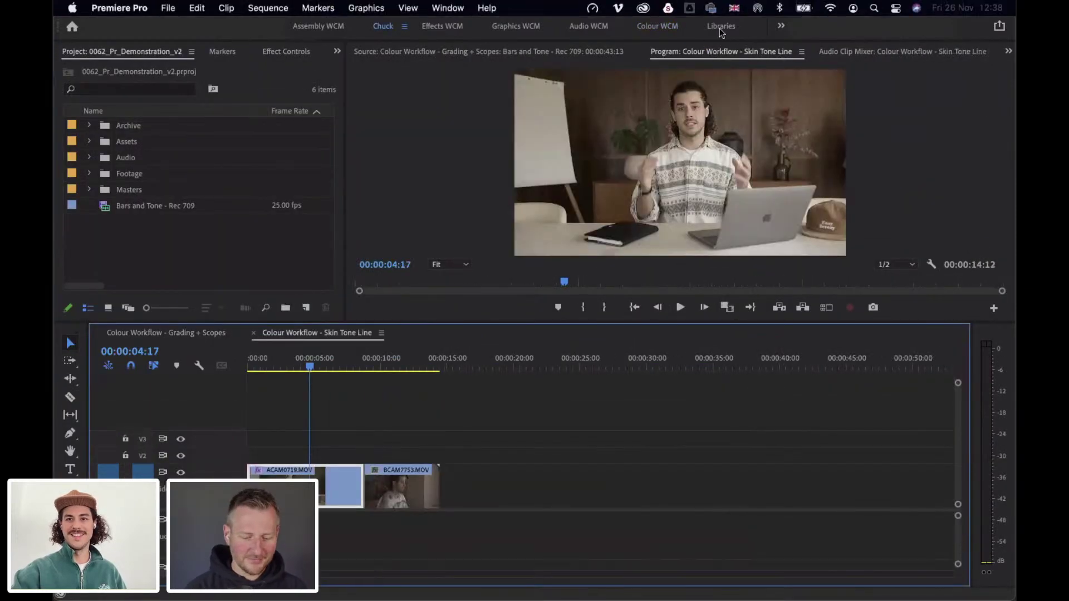
pyautogui.click(665, 26)
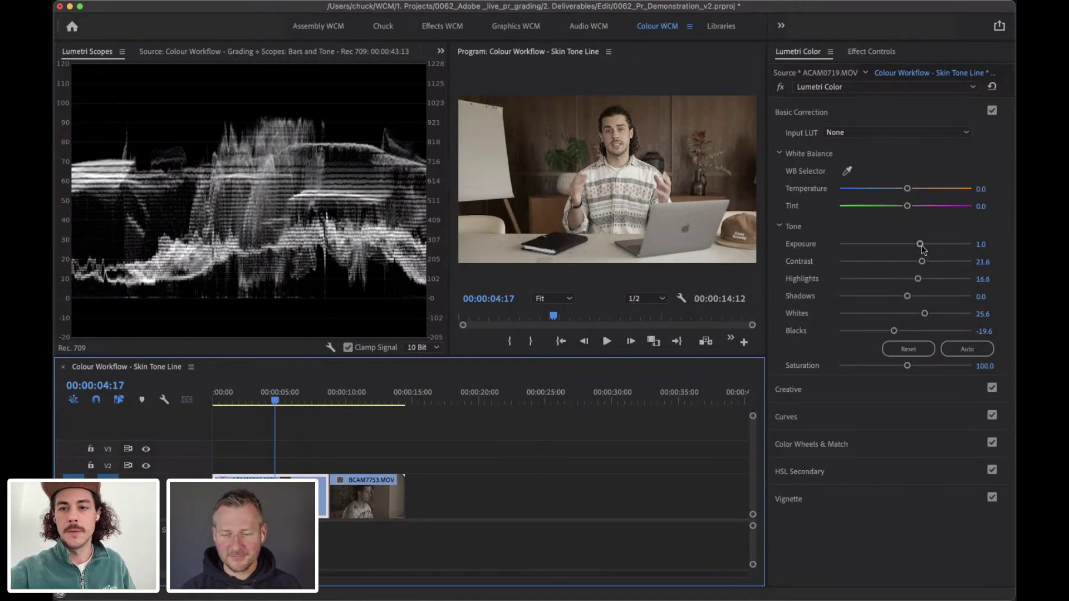
pyautogui.moveTo(907, 189); pyautogui.dragTo(910, 190)
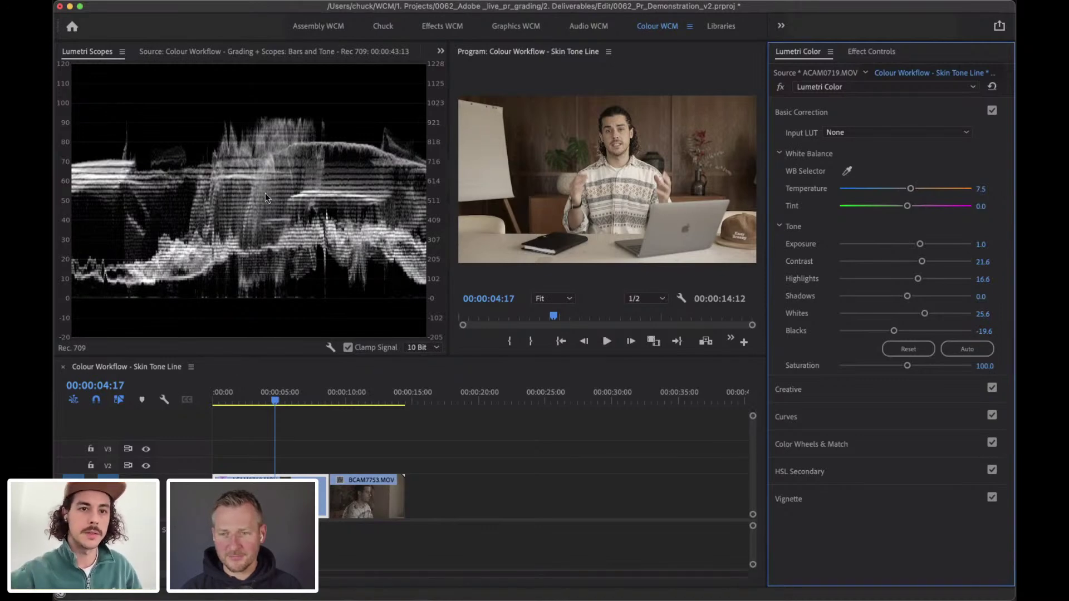
# Replace the luma waveform with the RGB parade in the Lumetri Scopes and widen the scope display.
pyautogui.rightClick(289, 181)
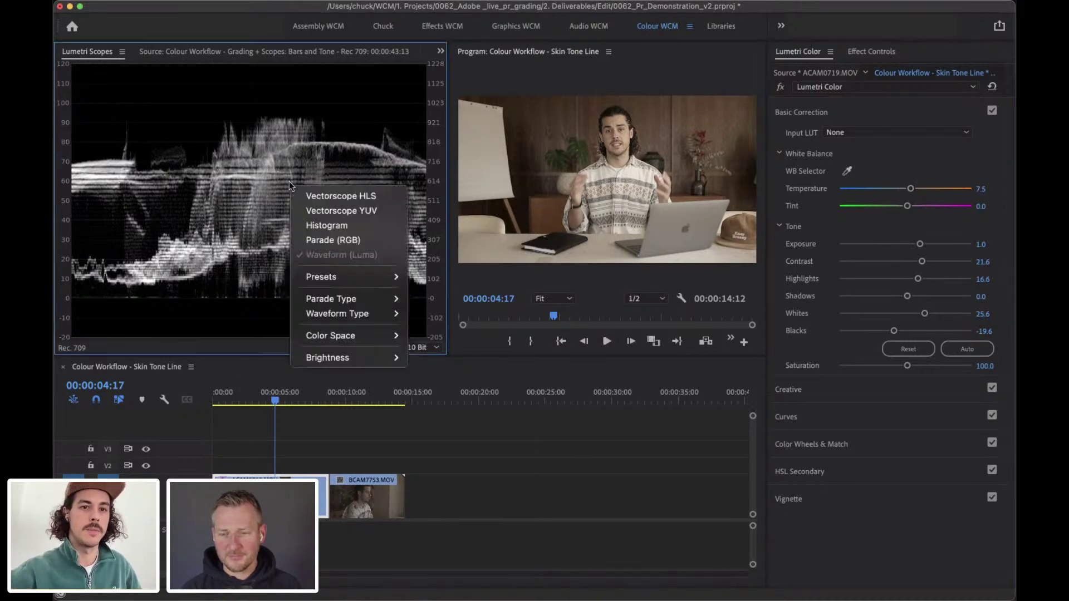
pyautogui.click(248, 192)
pyautogui.rightClick(250, 217)
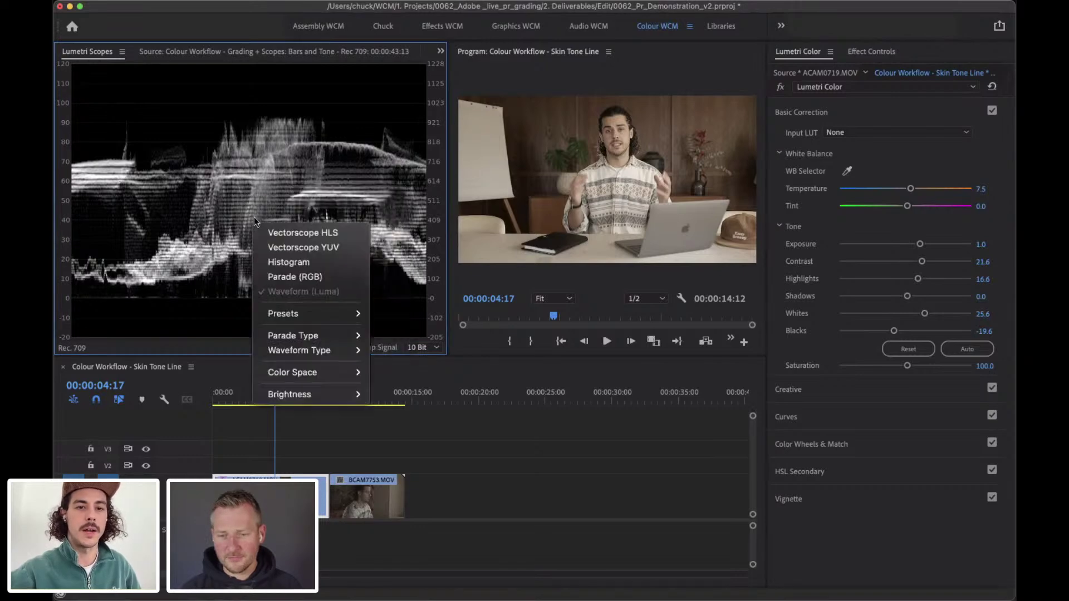
pyautogui.click(310, 277)
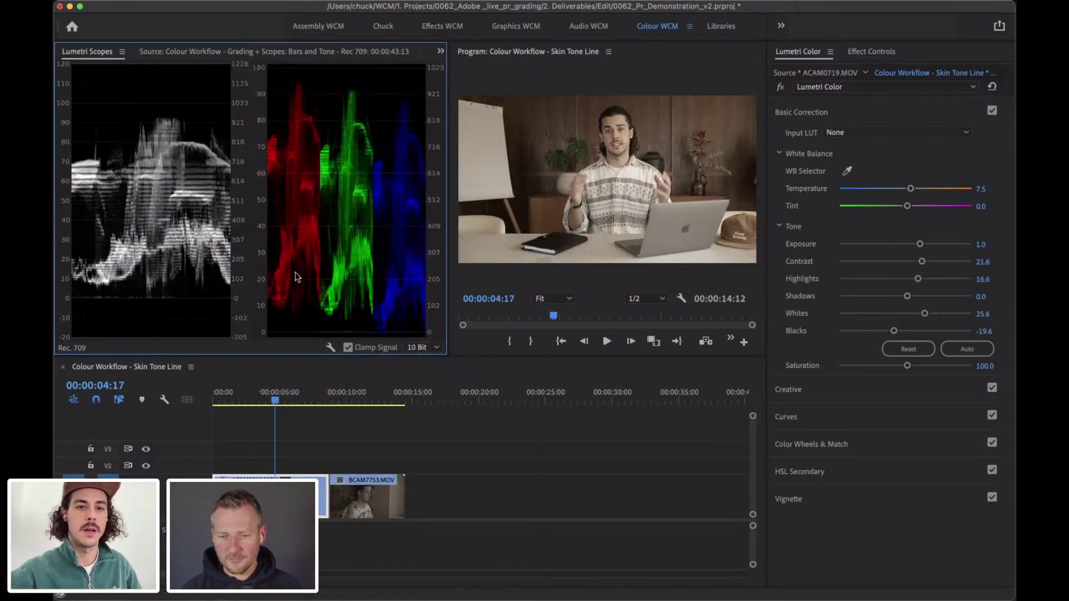
pyautogui.rightClick(166, 216)
pyautogui.click(228, 291)
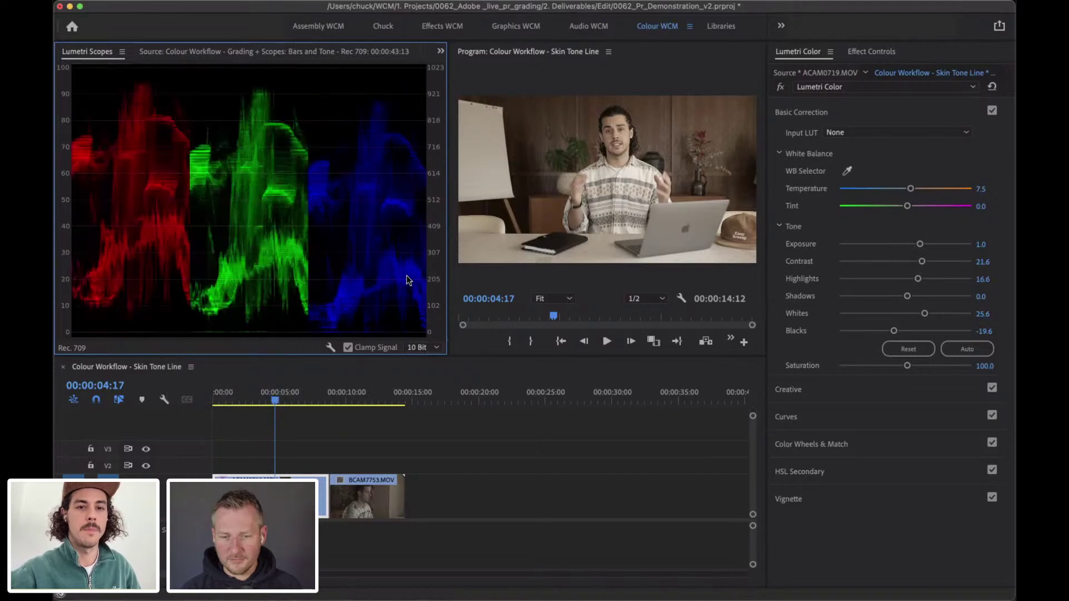
pyautogui.moveTo(448, 267); pyautogui.dragTo(488, 270)
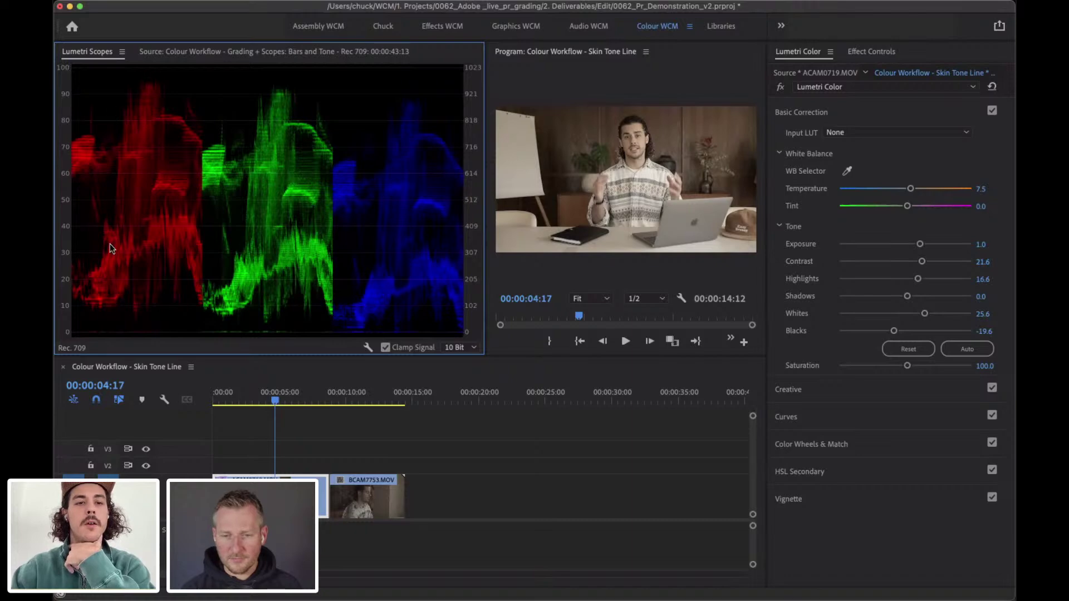
# Reset the temperature to 0, try a cool -45.7 and a green tint of -57.8, and bring both temperature and tint to 6.5.
pyautogui.click(981, 189)
pyautogui.write('0')
pyautogui.press('Return')
pyautogui.moveTo(907, 189); pyautogui.dragTo(876, 189)
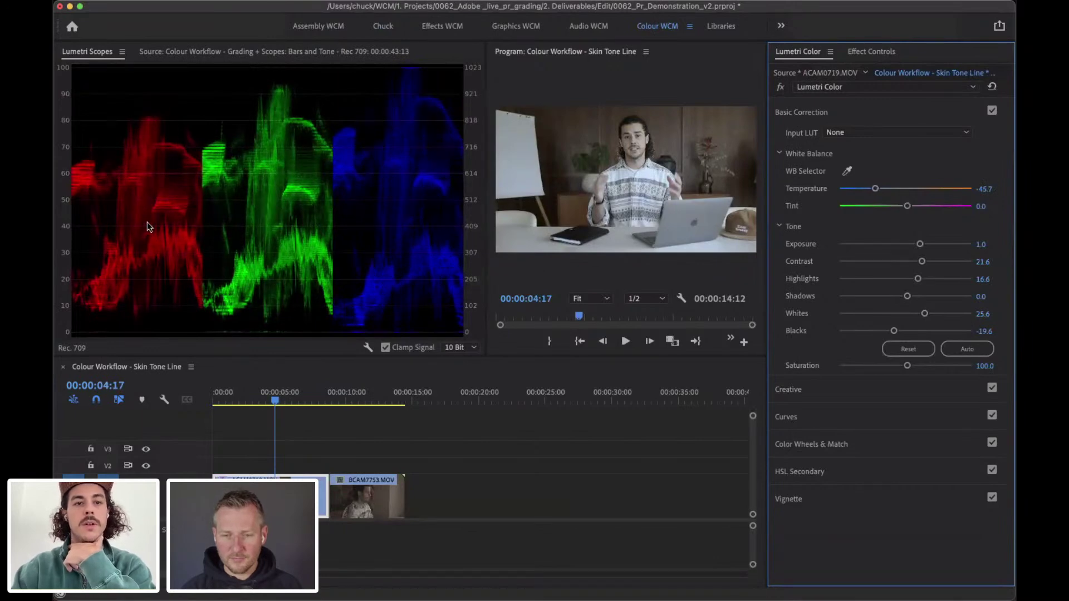
pyautogui.moveTo(876, 188); pyautogui.dragTo(866, 209)
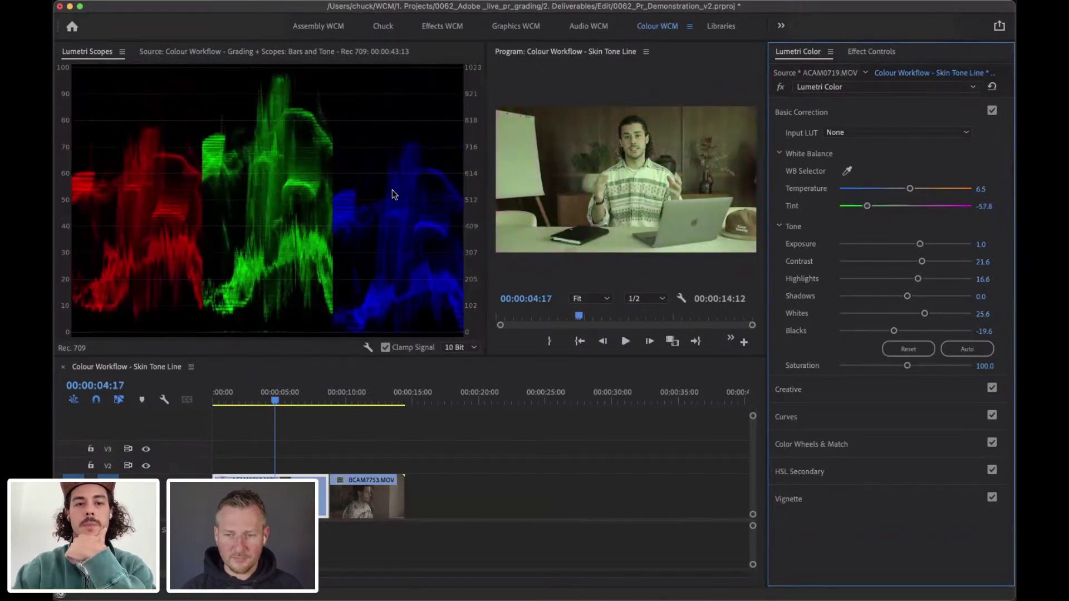
pyautogui.moveTo(867, 212); pyautogui.dragTo(910, 207)
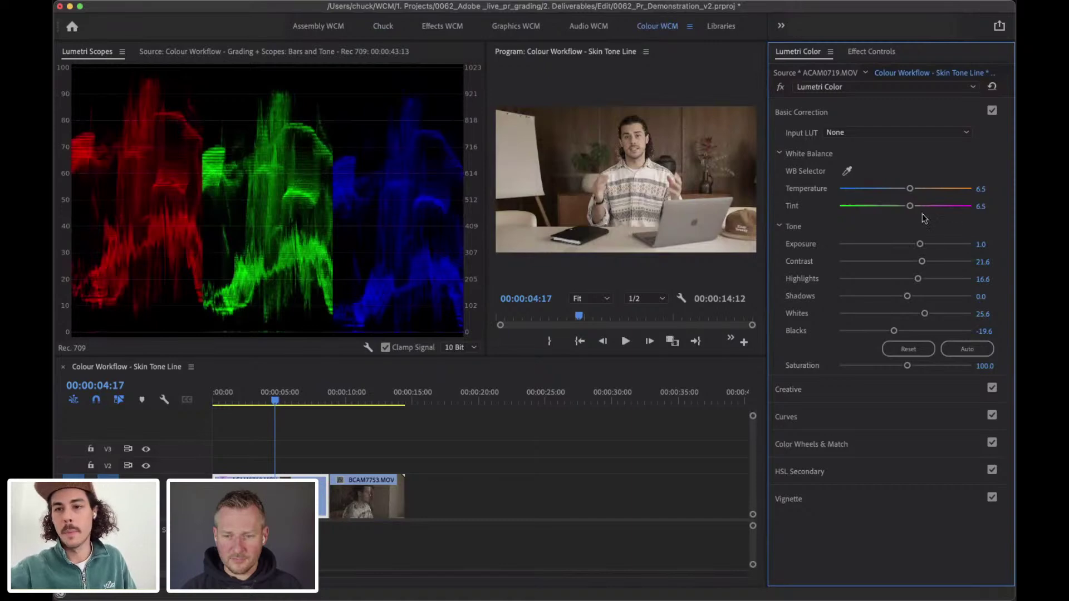
# Adjust the white balance against the RGB parade to temperature 1.5 and tint 10.6, and check the frame enlarged.
pyautogui.moveTo(910, 189)
pyautogui.mouseDown()
pyautogui.moveTo(898, 189)
pyautogui.moveTo(904, 205)
pyautogui.mouseUp()
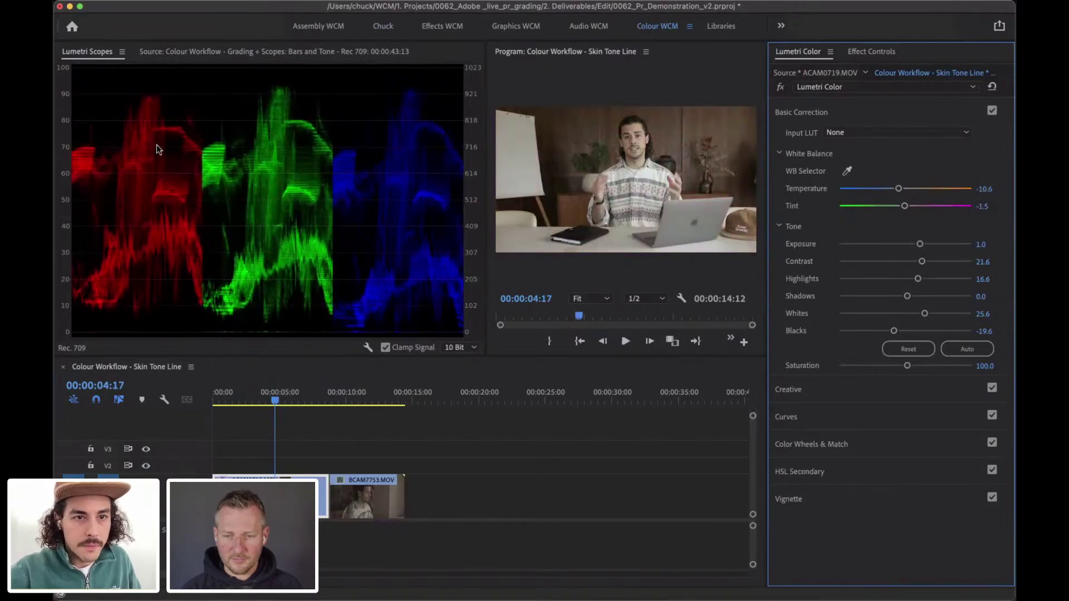
pyautogui.moveTo(899, 189)
pyautogui.mouseDown()
pyautogui.moveTo(914, 189)
pyautogui.moveTo(902, 190)
pyautogui.moveTo(906, 206)
pyautogui.mouseUp()
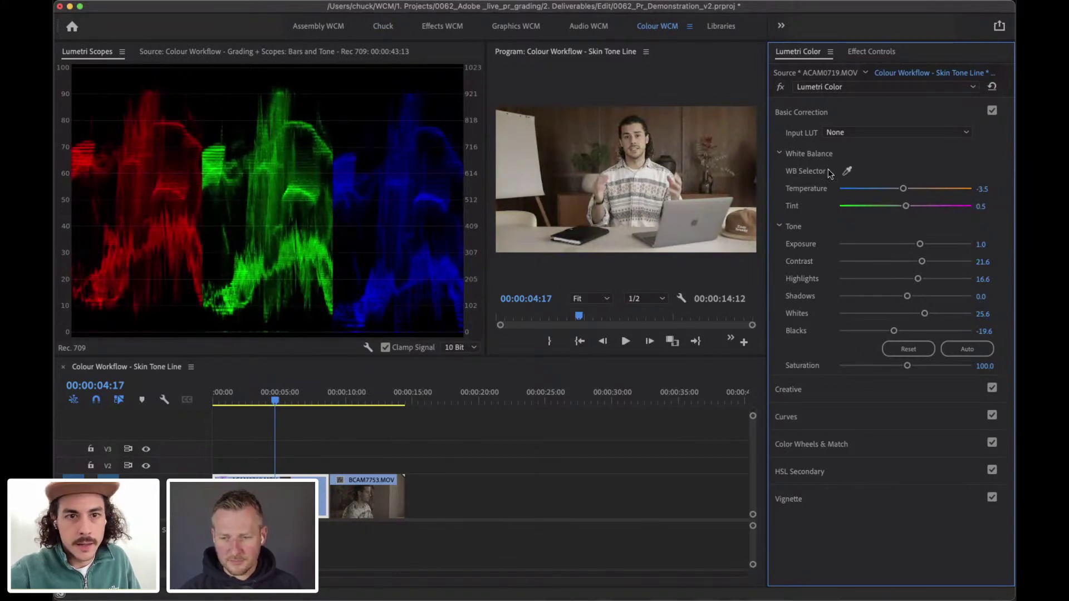
pyautogui.moveTo(903, 189); pyautogui.dragTo(912, 206)
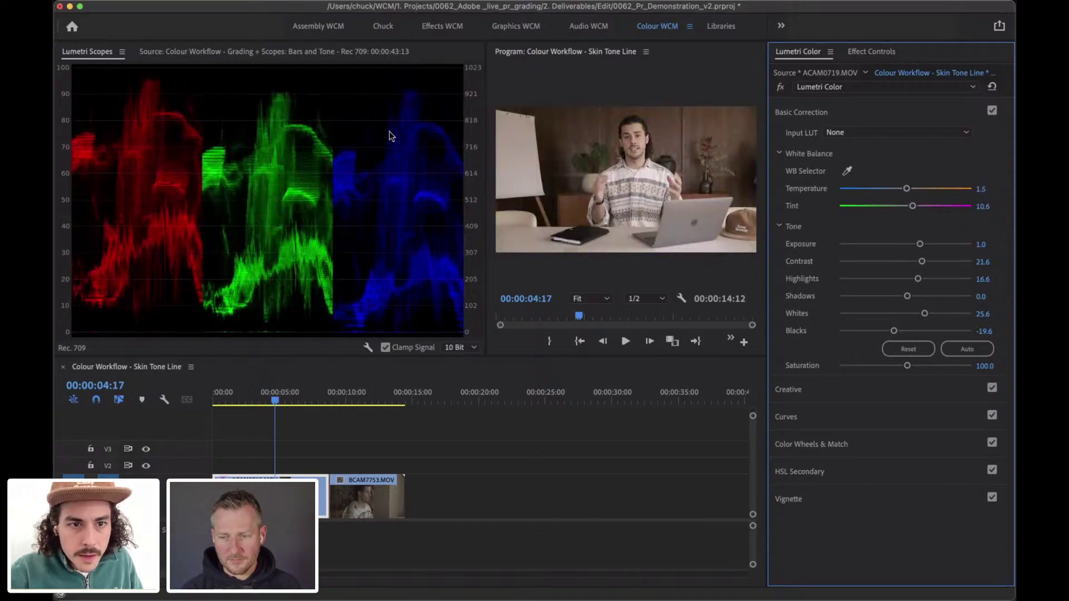
pyautogui.click(616, 143)
pyautogui.press('`')
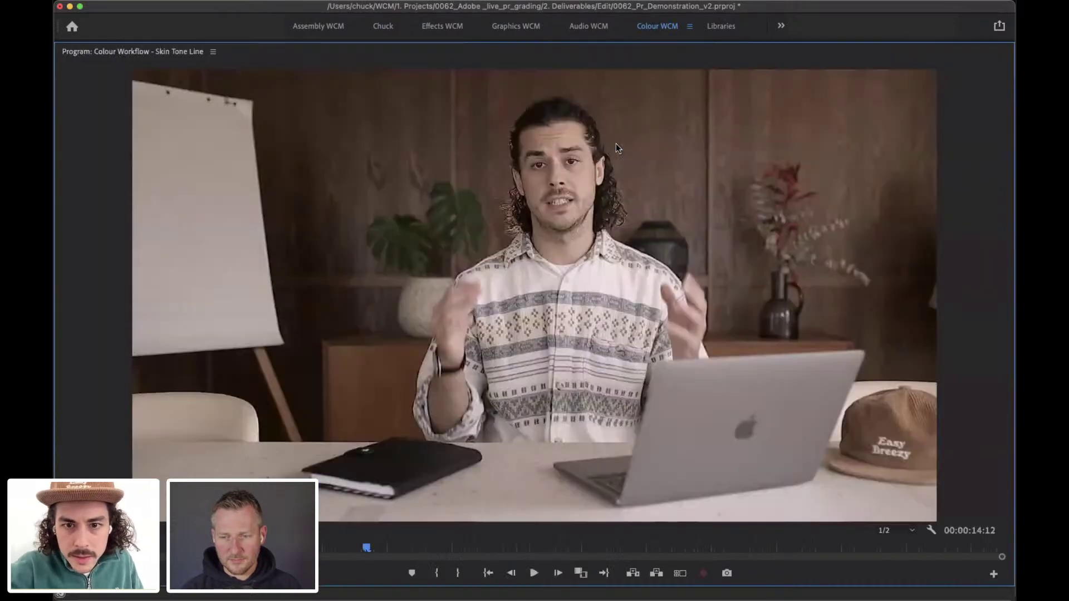
pyautogui.press('`')
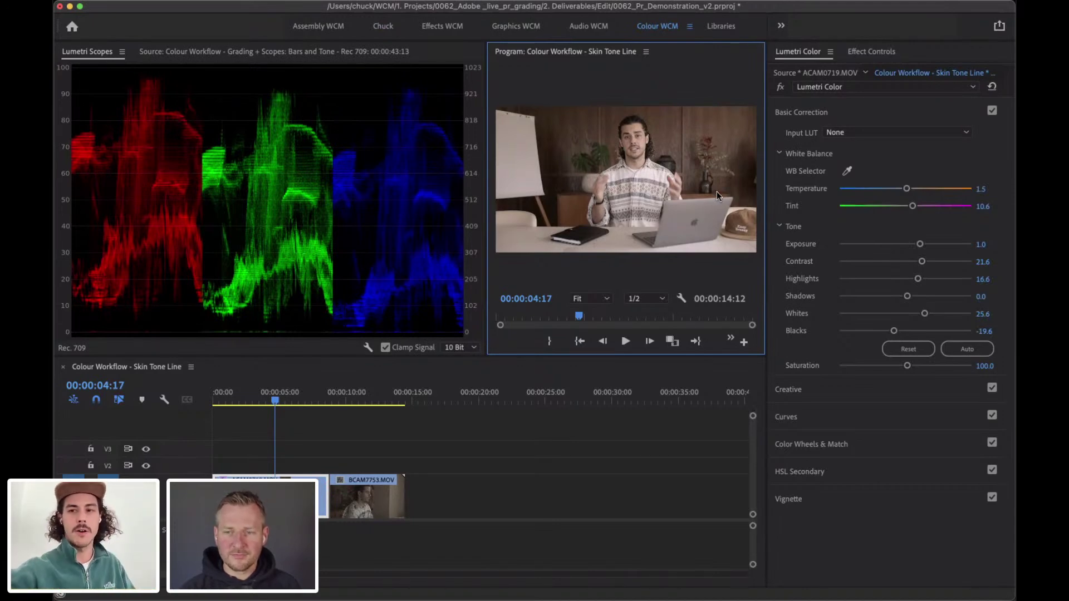
# Refine the white balance to temperature -5.5 and tint 3.5, and check the frame enlarged again.
pyautogui.moveTo(908, 189); pyautogui.dragTo(901, 190)
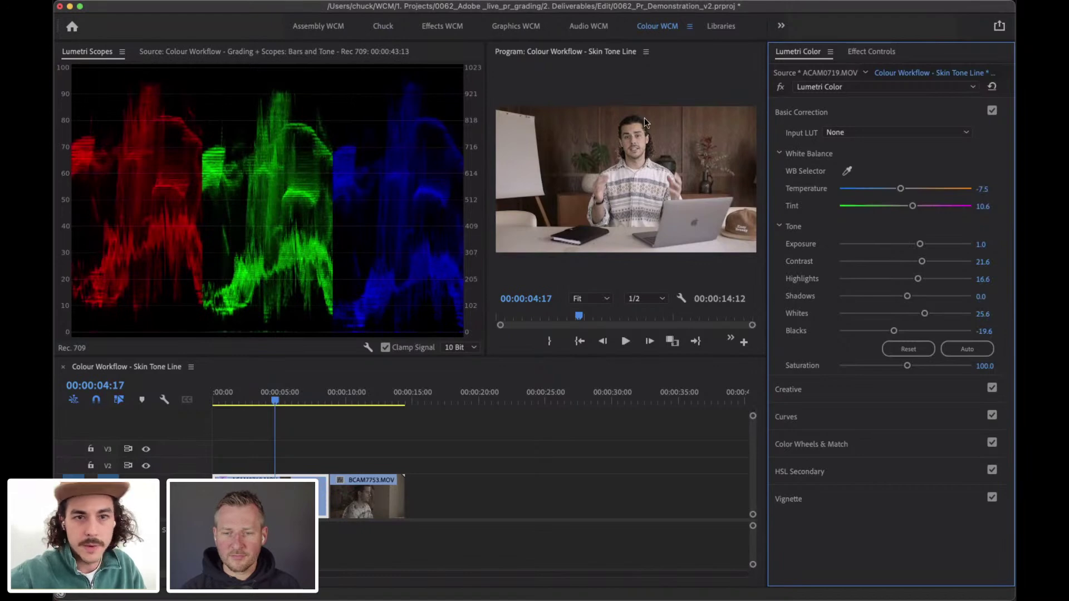
pyautogui.moveTo(901, 192)
pyautogui.mouseDown()
pyautogui.moveTo(910, 206)
pyautogui.moveTo(902, 189)
pyautogui.mouseUp()
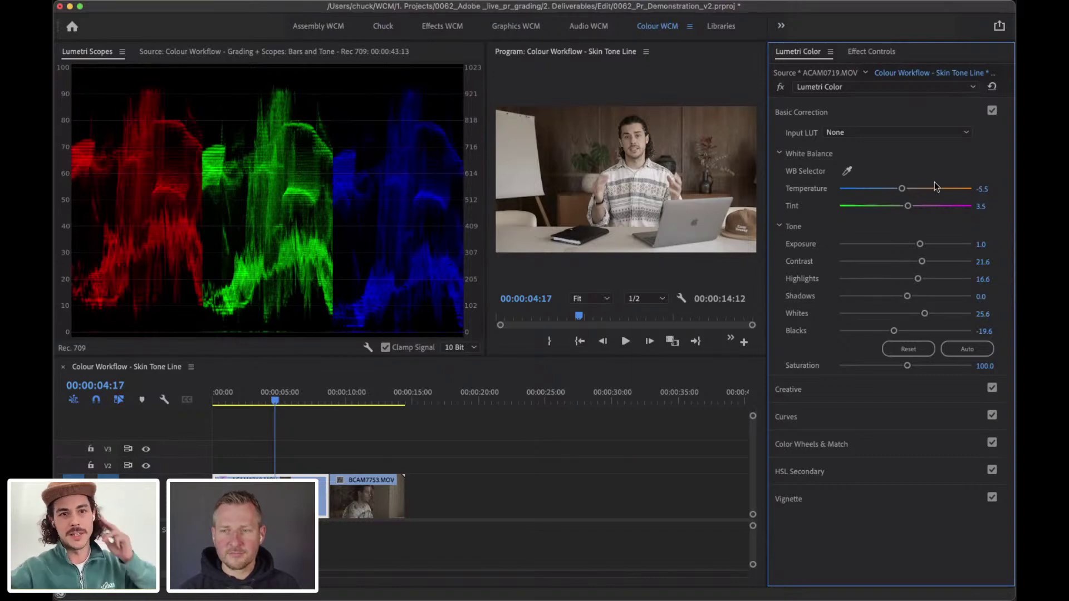
pyautogui.click(632, 166)
pyautogui.press('`')
pyautogui.press('`')
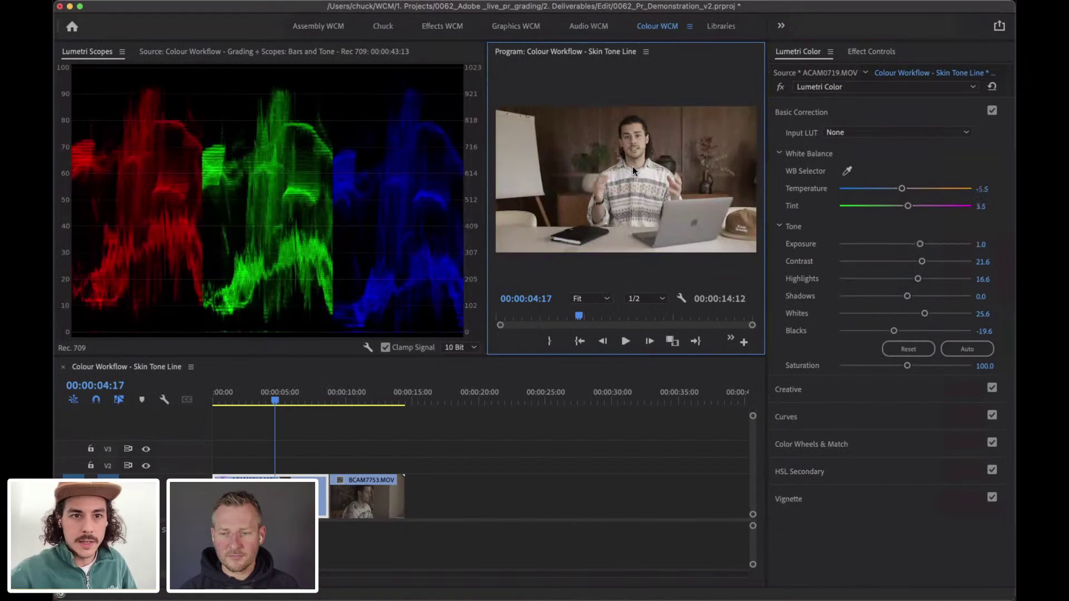
# Exaggerate the white balance with a warm temperature of 91.0 and a green tint of -44.7.
pyautogui.moveTo(903, 190); pyautogui.dragTo(909, 189)
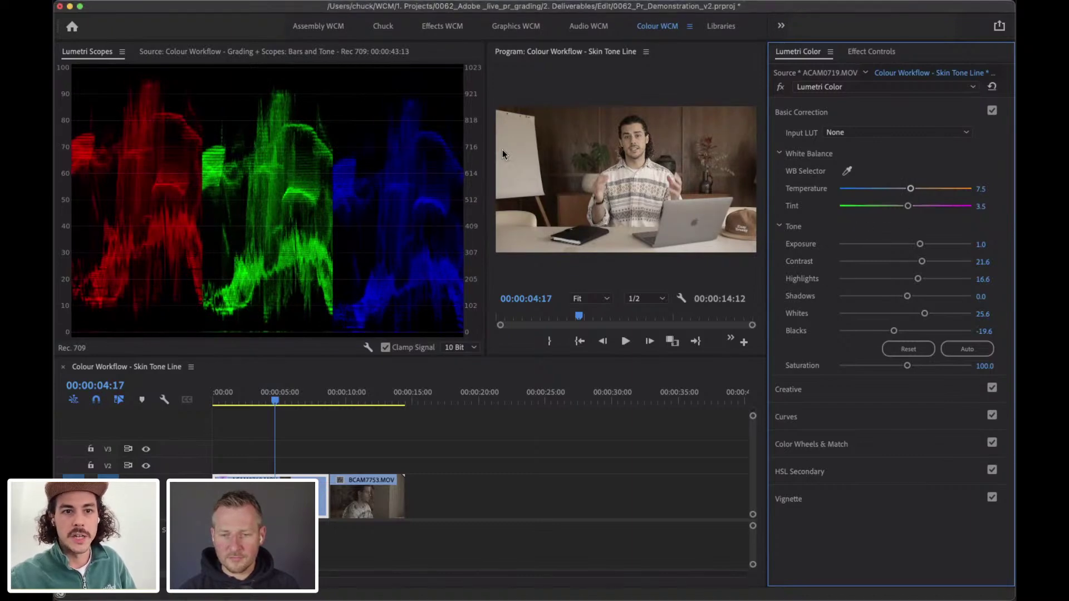
pyautogui.moveTo(908, 205); pyautogui.dragTo(966, 190)
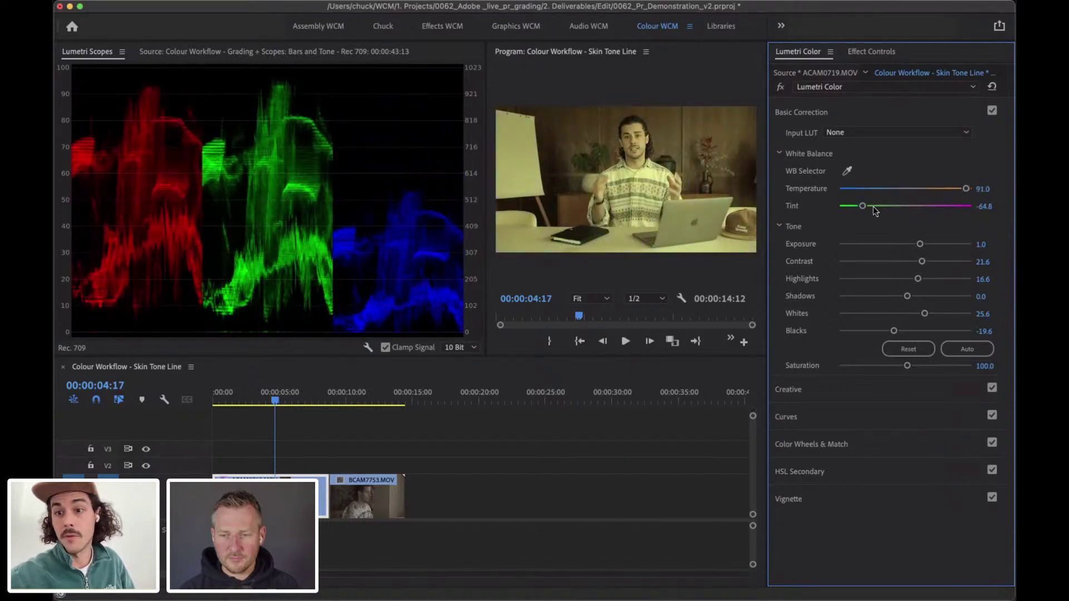
pyautogui.moveTo(862, 205); pyautogui.dragTo(876, 205)
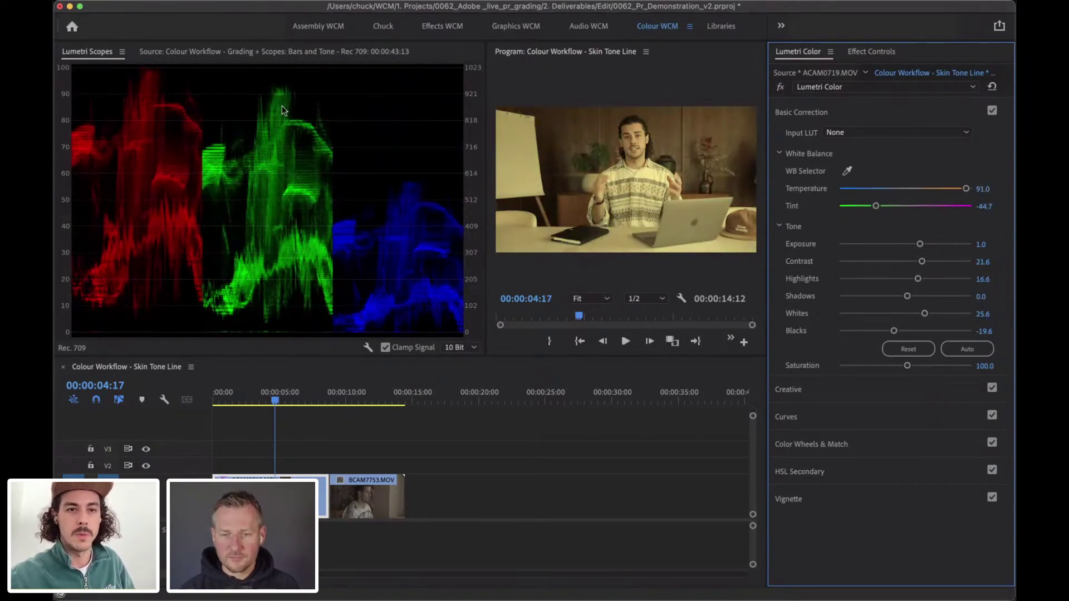
# Bring the white balance back near neutral with temperature 6.5 and tint 2.5.
pyautogui.moveTo(877, 206); pyautogui.dragTo(906, 206)
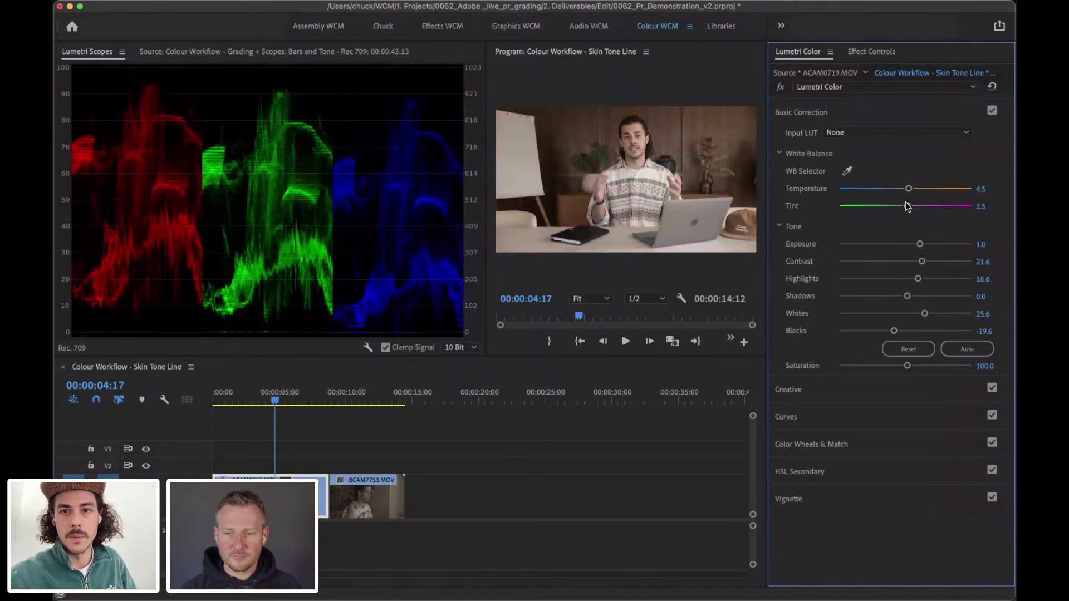
pyautogui.moveTo(908, 189); pyautogui.dragTo(911, 189)
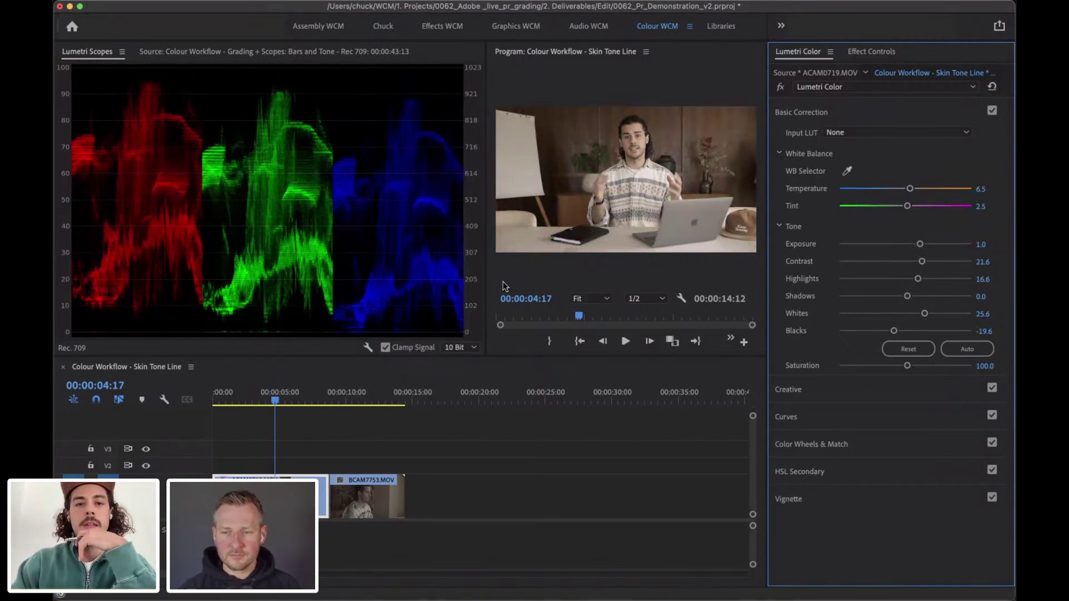
# Replace the RGB parade with the Vectorscope YUV in the Lumetri Scopes.
pyautogui.rightClick(351, 192)
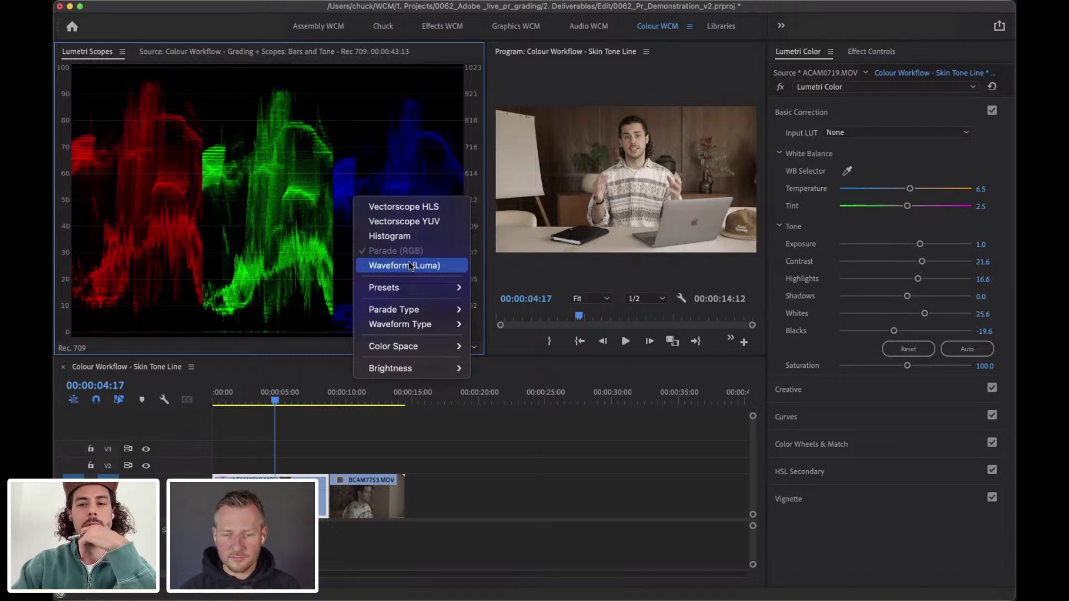
pyautogui.click(874, 111)
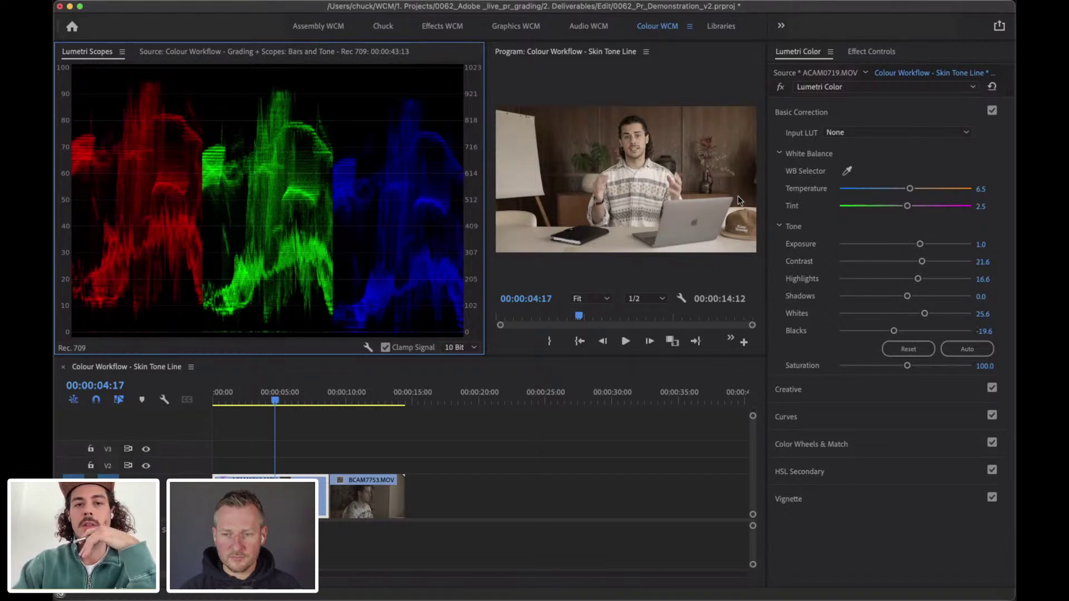
pyautogui.rightClick(360, 170)
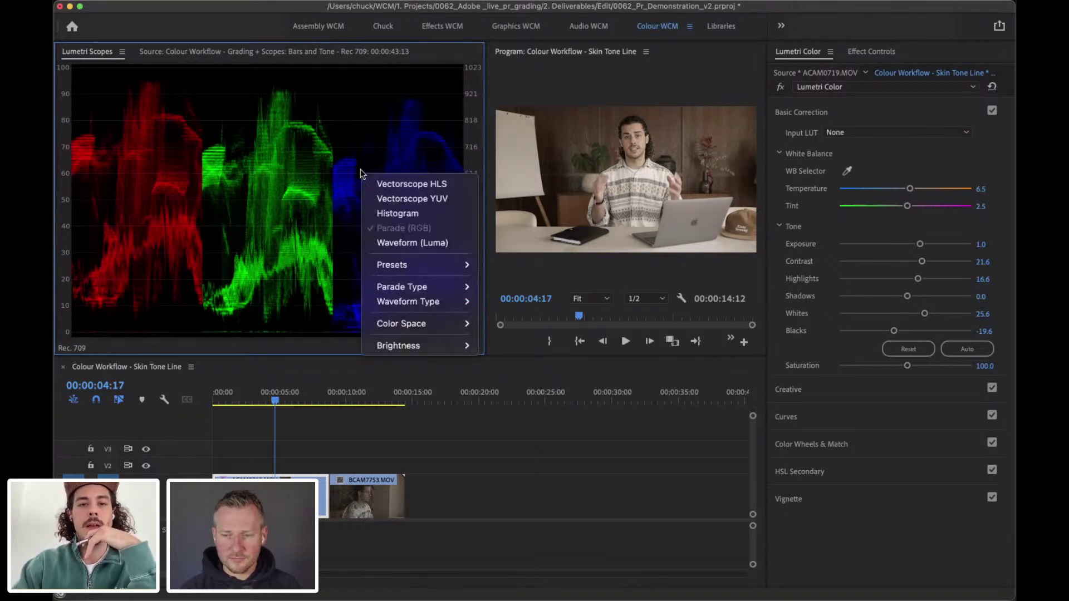
pyautogui.click(413, 194)
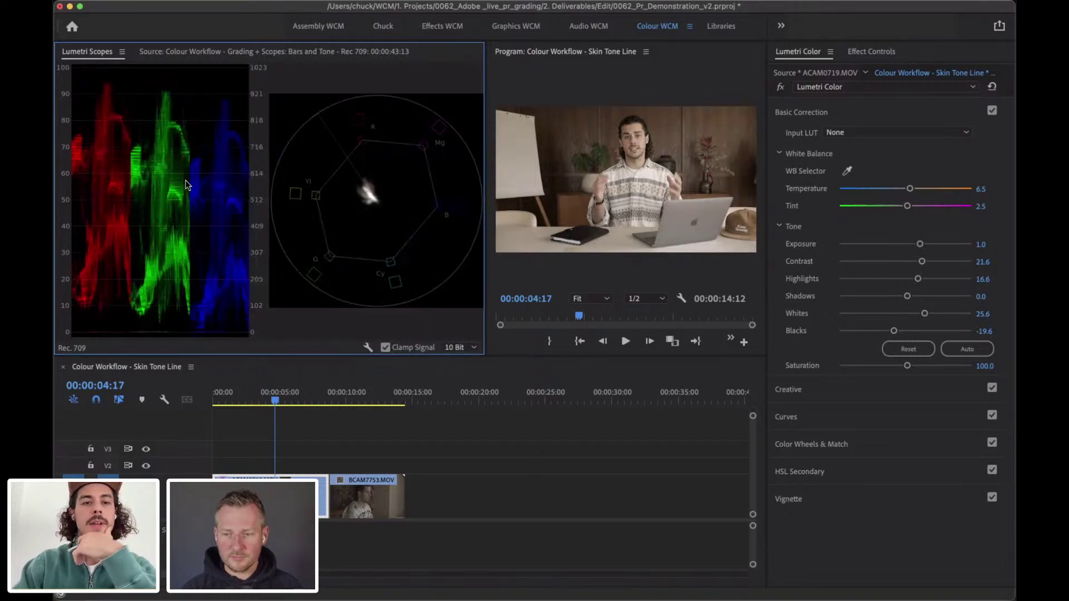
pyautogui.rightClick(177, 182)
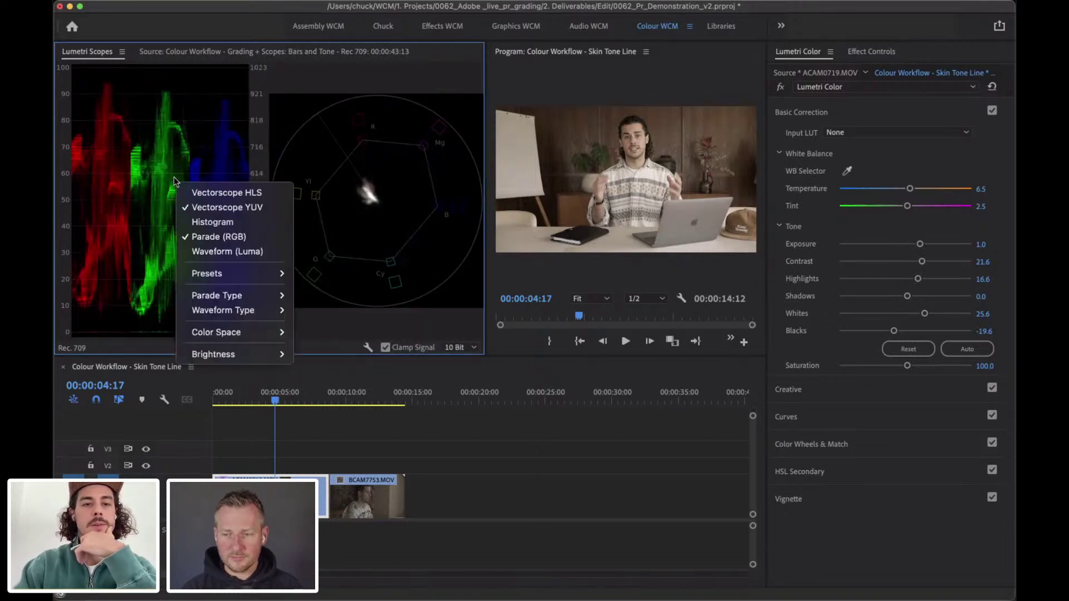
pyautogui.click(204, 236)
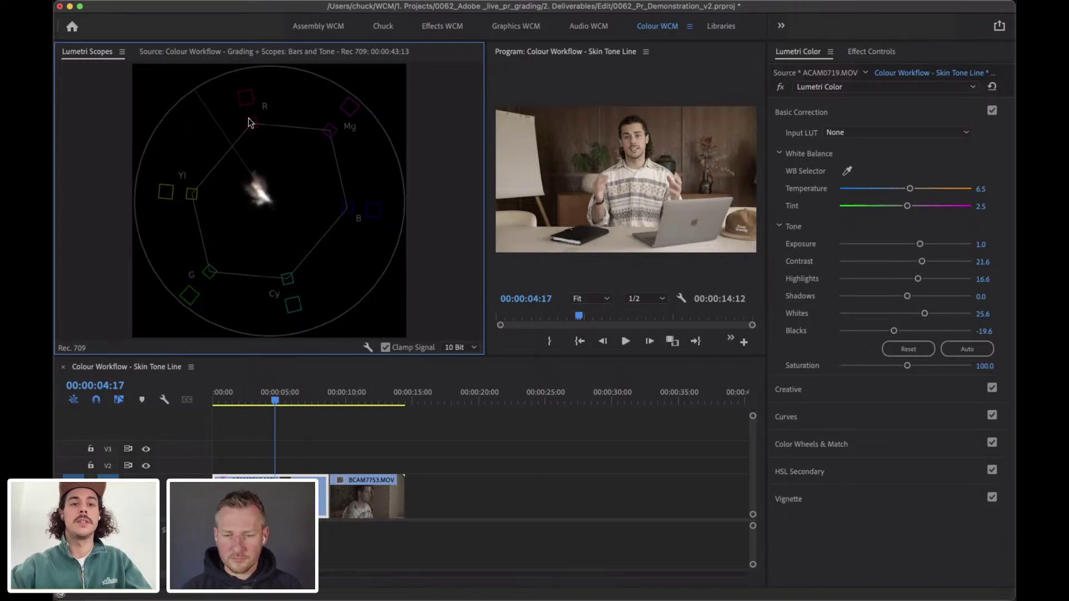
# Raise the clip's saturation to 200 to exaggerate its colours on the vectorscope.
pyautogui.moveTo(907, 366); pyautogui.dragTo(979, 366)
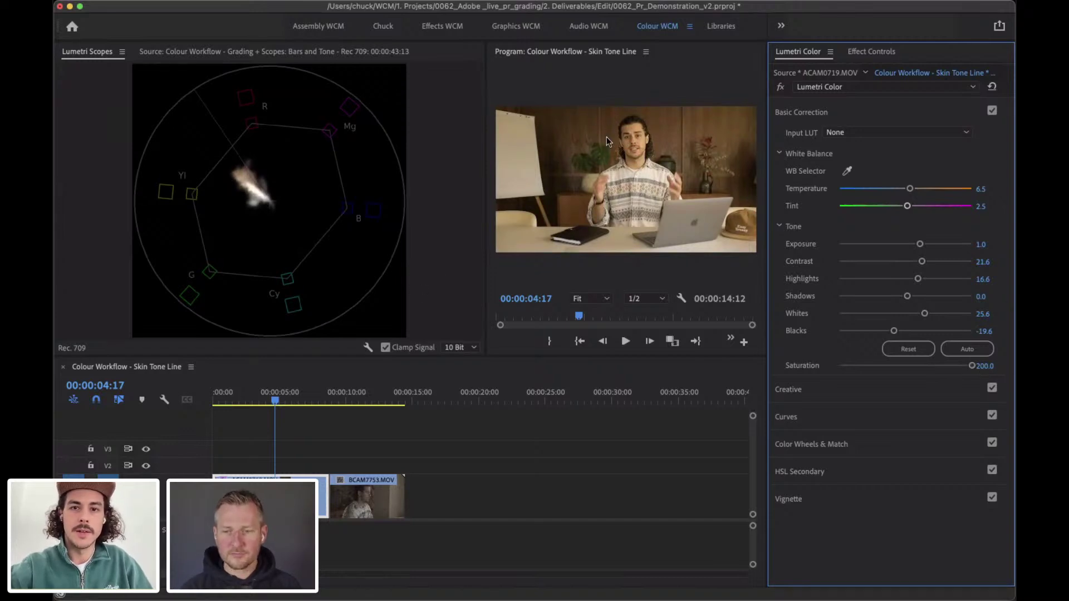
pyautogui.moveTo(972, 366)
pyautogui.mouseDown()
pyautogui.moveTo(935, 366)
pyautogui.moveTo(971, 366)
pyautogui.mouseUp()
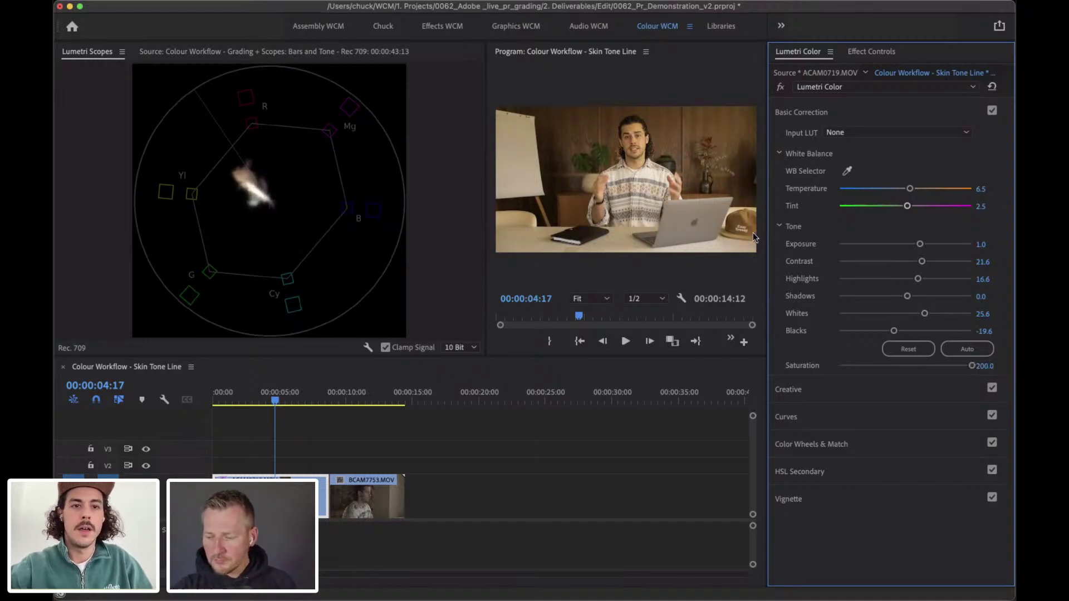
# Push the interview clip's tint to 100.0 to exaggerate magenta, and bring it back to 7.5.
pyautogui.moveTo(906, 207); pyautogui.dragTo(997, 213)
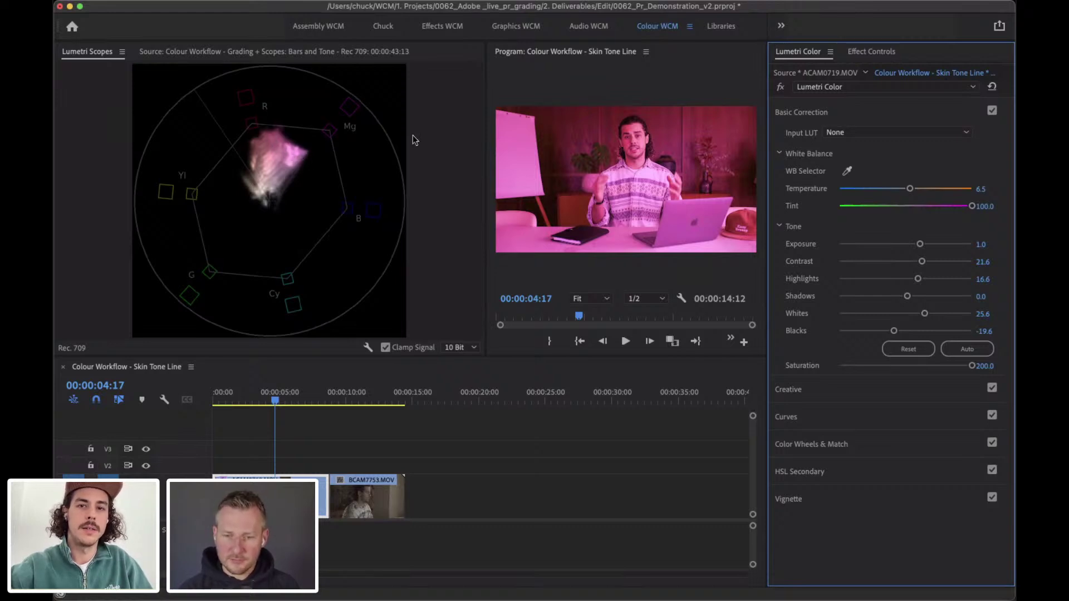
pyautogui.moveTo(972, 206); pyautogui.dragTo(847, 187)
pyautogui.doubleClick(845, 186)
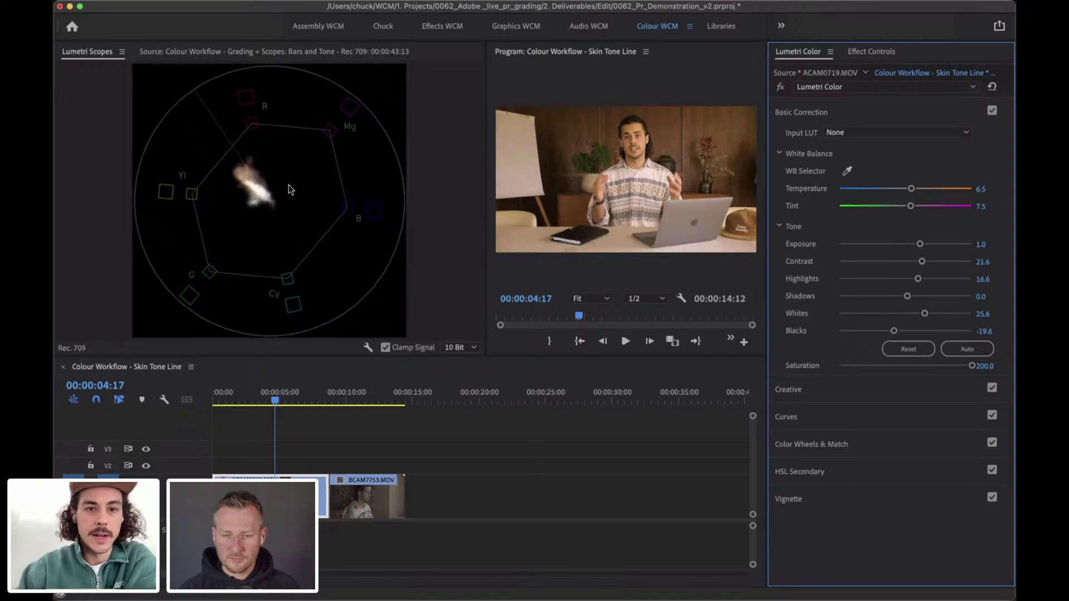
# Inspect the vectorscope at full-window size, restore the layout, and reduce the interview clip's saturation to 136.7.
pyautogui.click(325, 217)
pyautogui.press('`')
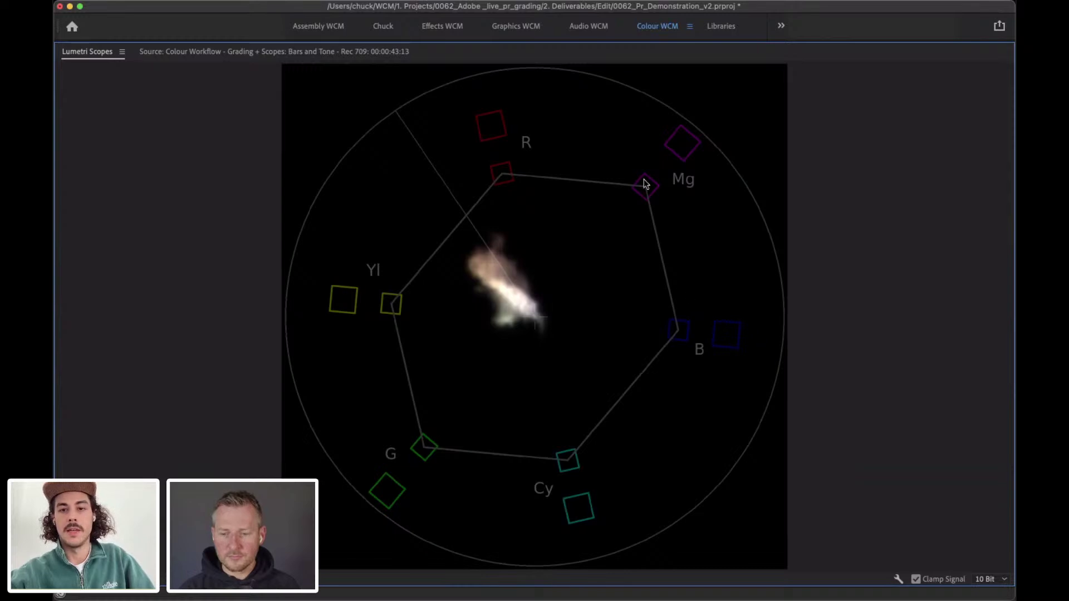
pyautogui.press('`')
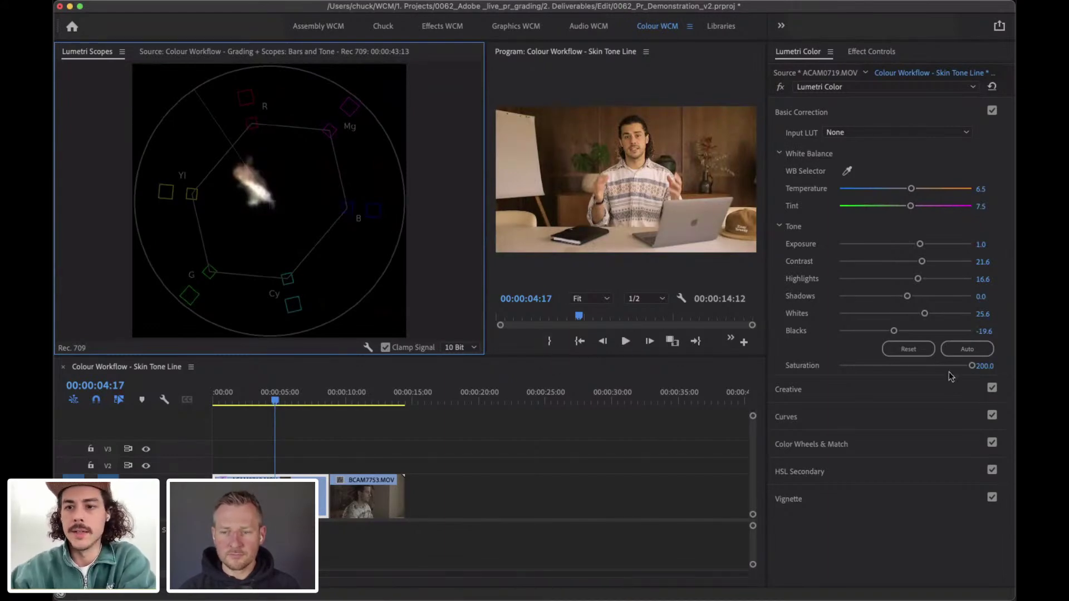
pyautogui.moveTo(972, 366); pyautogui.dragTo(929, 367)
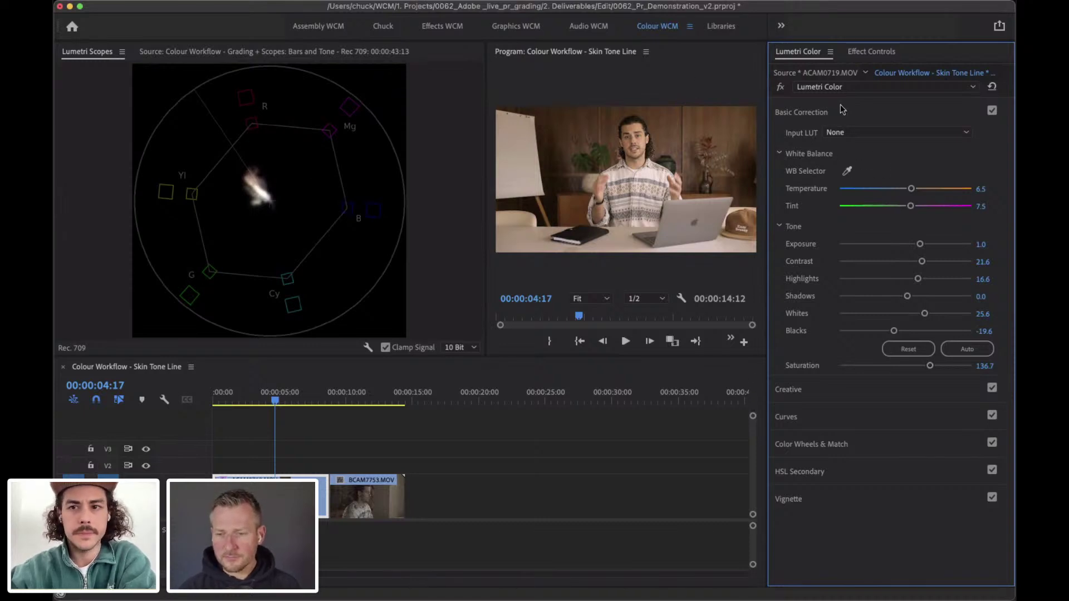
# Open the Colour Workflow - Grading + Scopes sequence at the lake road clip, 00:00:18:04, and return to the Colour WCM workspace.
pyautogui.click(370, 26)
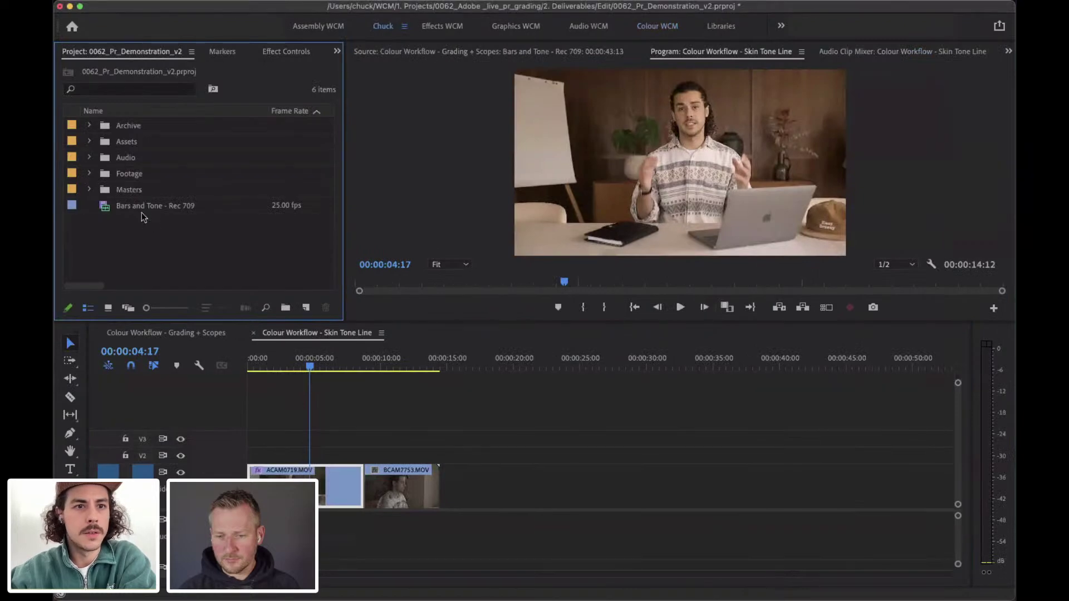
pyautogui.click(166, 333)
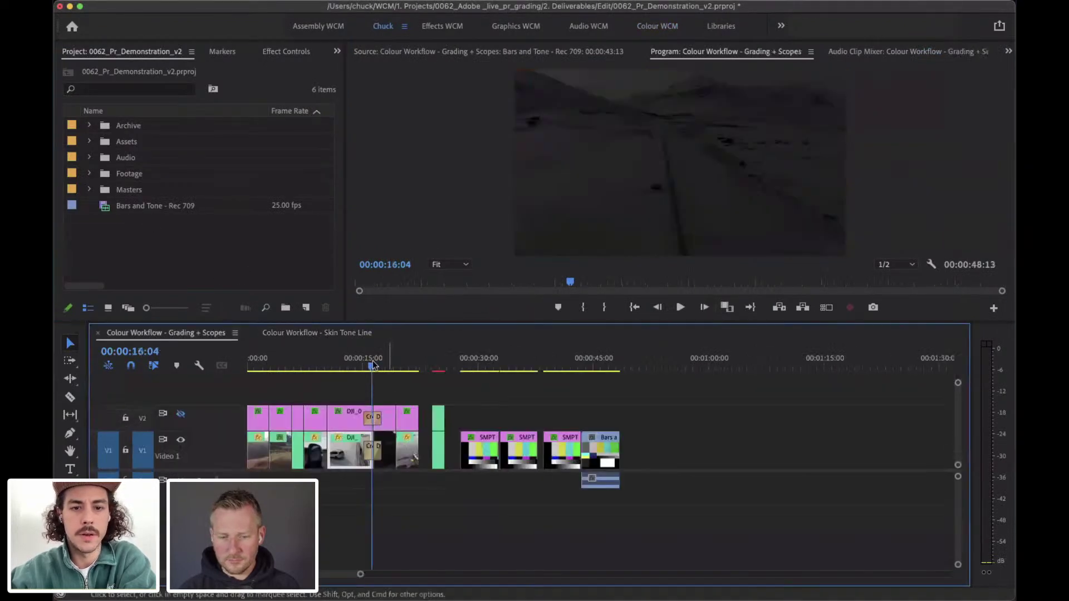
pyautogui.moveTo(356, 361); pyautogui.dragTo(389, 372)
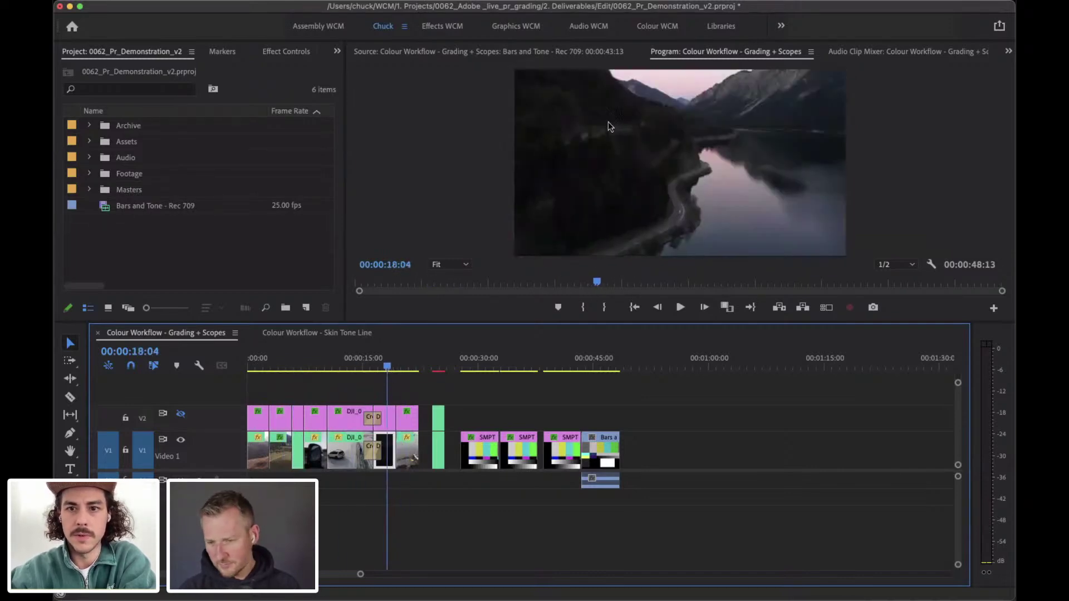
pyautogui.click(671, 24)
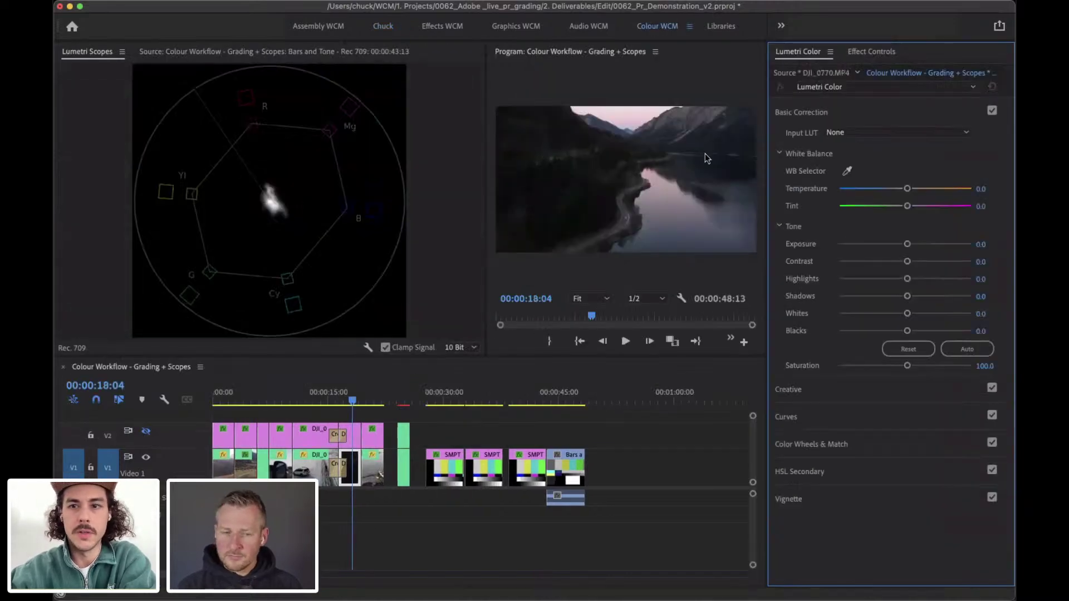
# Replace the Vectorscope YUV with the Waveform (Luma) in the Lumetri Scopes.
pyautogui.rightClick(236, 184)
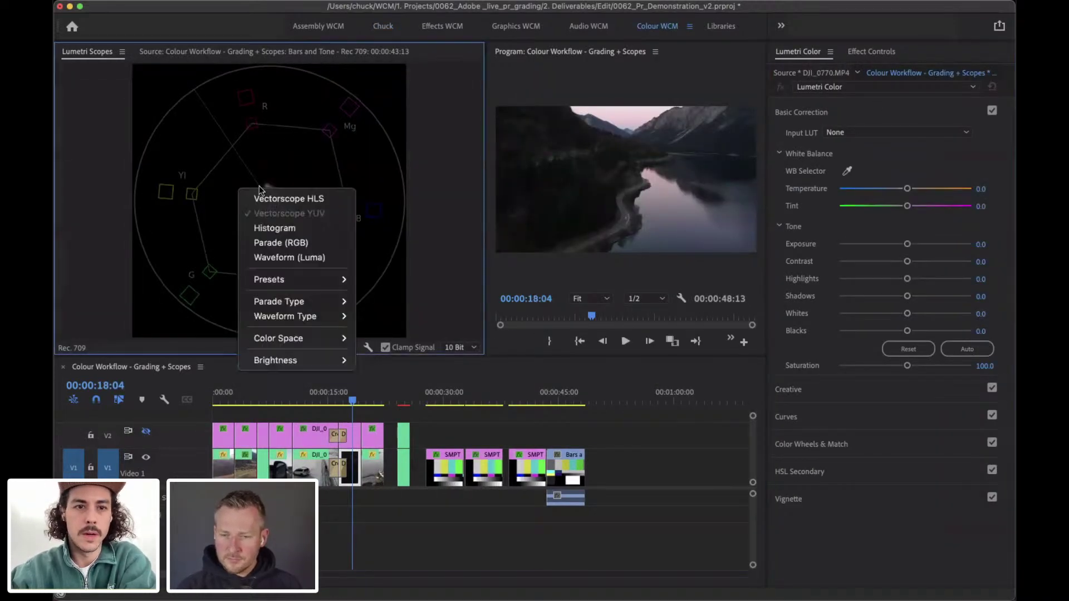
pyautogui.click(293, 259)
pyautogui.rightClick(174, 203)
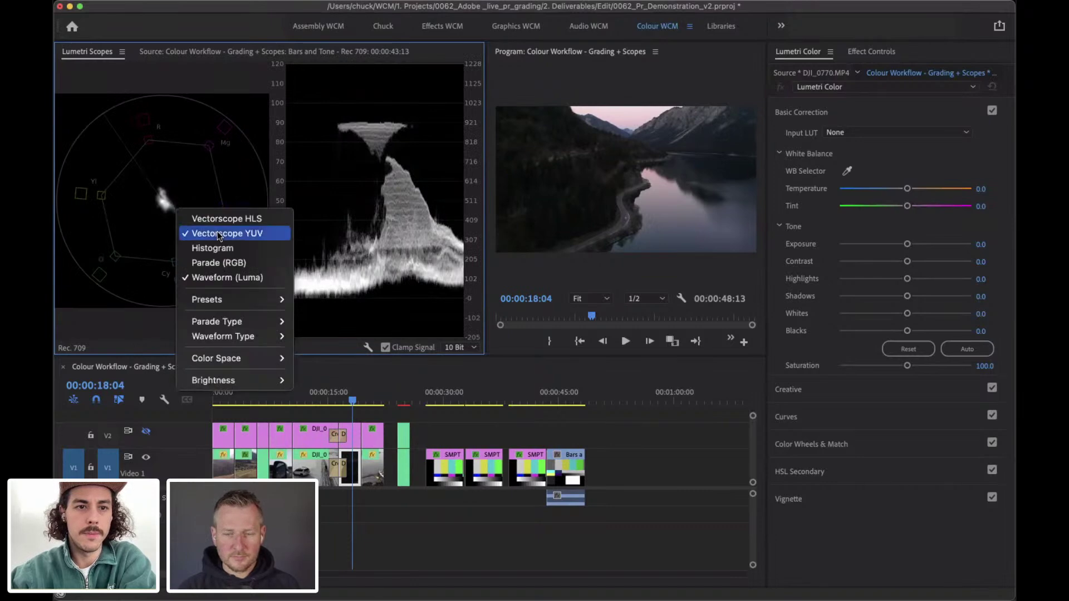
pyautogui.click(218, 230)
# Balance the lake clip's tone with exposure 0.6, contrast 8.5, highlights -100.0, shadows 33.7, whites 14.6 and blacks -0.5.
pyautogui.moveTo(908, 245); pyautogui.dragTo(914, 249)
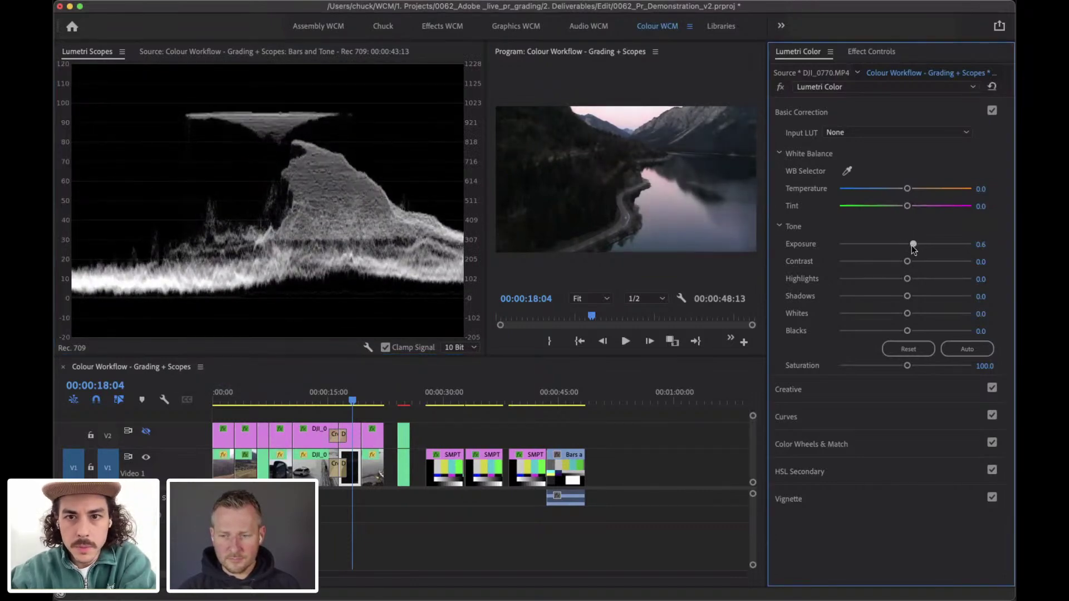
pyautogui.moveTo(911, 297); pyautogui.dragTo(905, 333)
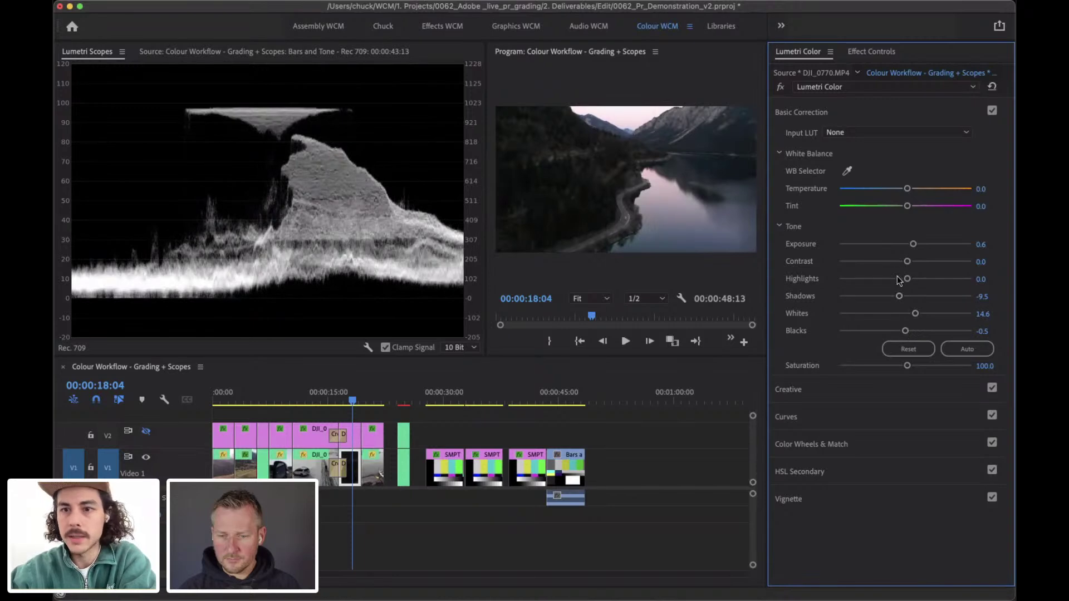
pyautogui.moveTo(908, 261); pyautogui.dragTo(835, 282)
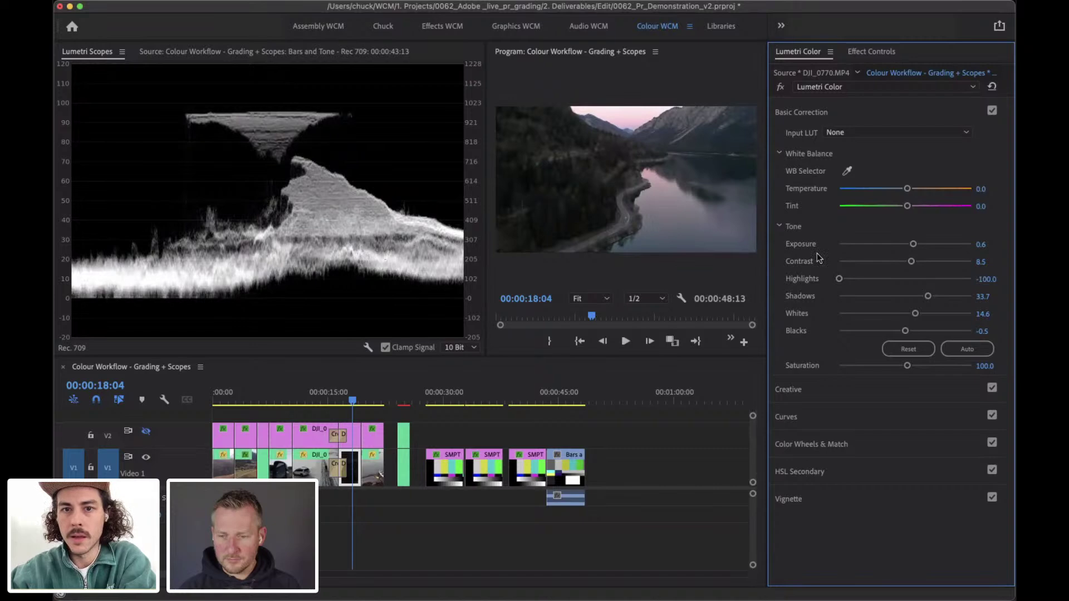
# Swap the luma waveform for the RGB parade and warm the lake clip's temperature to 7.5.
pyautogui.rightClick(336, 196)
pyautogui.click(402, 252)
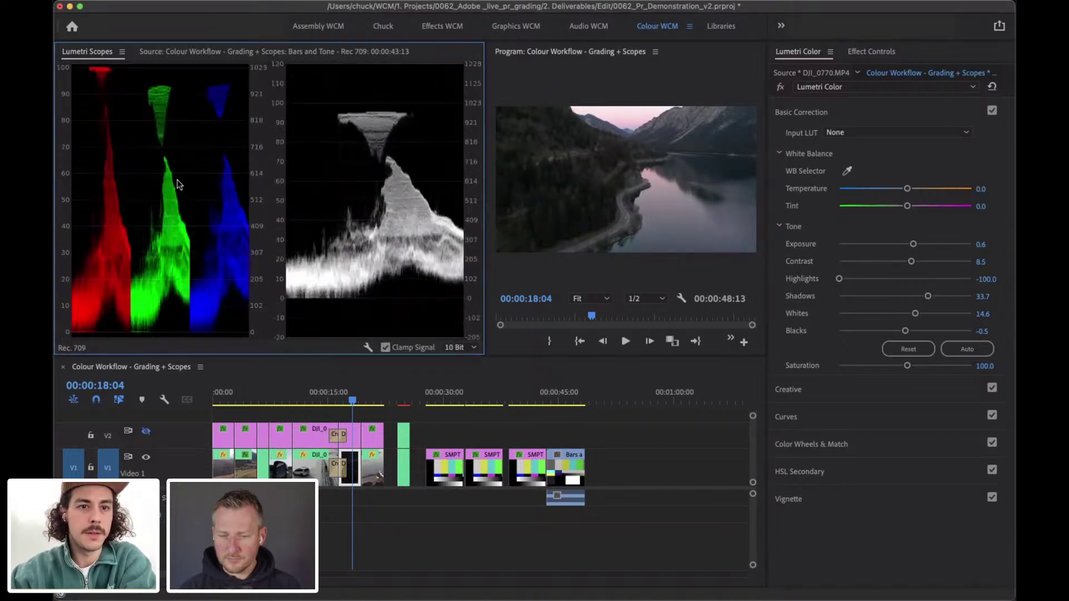
pyautogui.rightClick(286, 195)
pyautogui.click(550, 166)
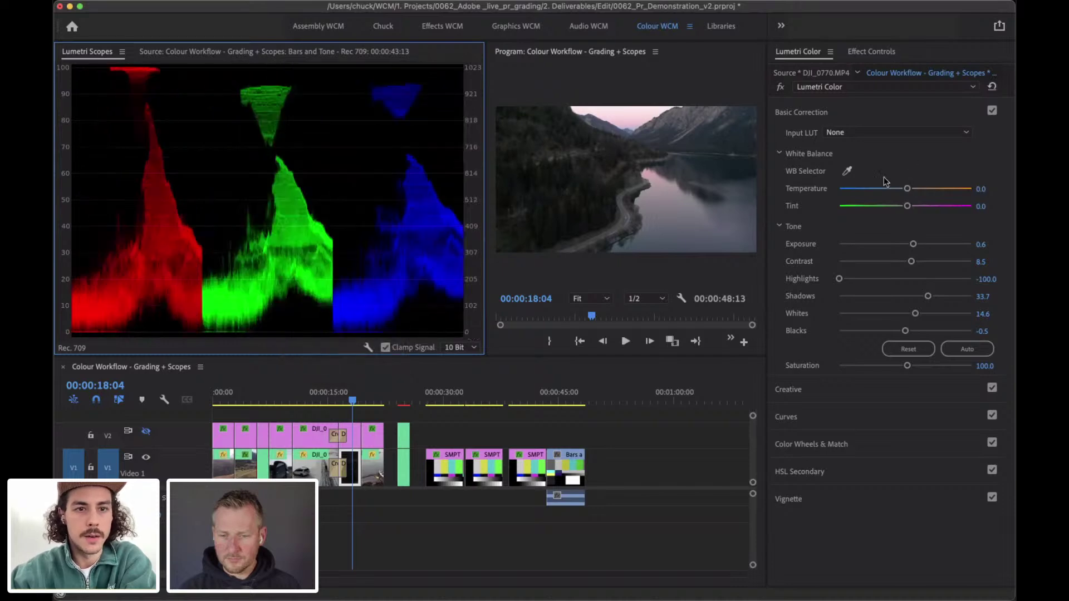
pyautogui.moveTo(907, 189)
pyautogui.mouseDown()
pyautogui.moveTo(887, 190)
pyautogui.moveTo(913, 192)
pyautogui.mouseUp()
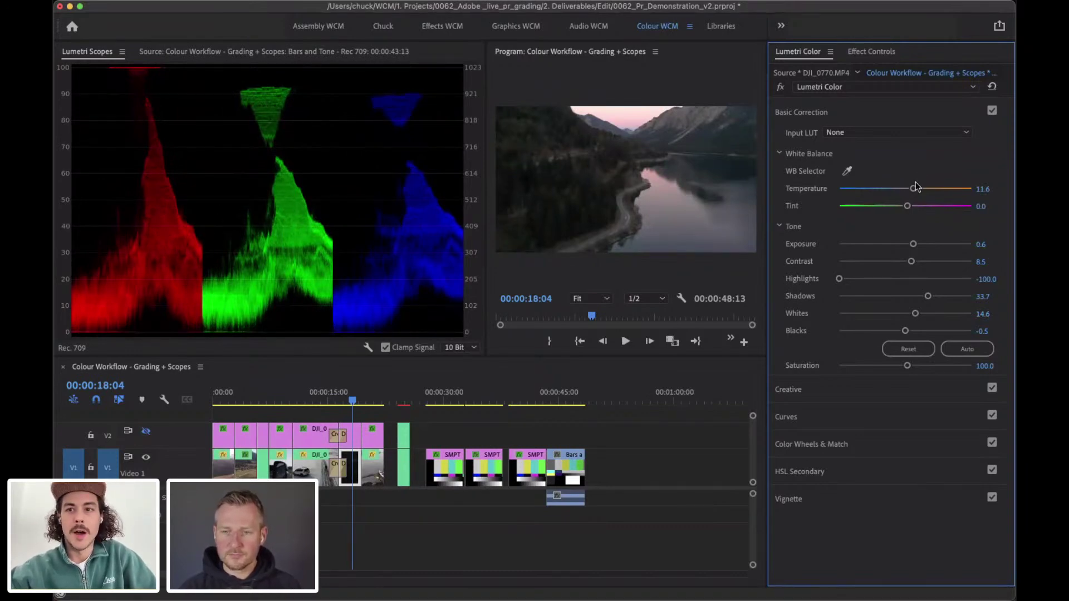
pyautogui.moveTo(914, 188)
pyautogui.mouseDown()
pyautogui.moveTo(930, 189)
pyautogui.moveTo(910, 187)
pyautogui.mouseUp()
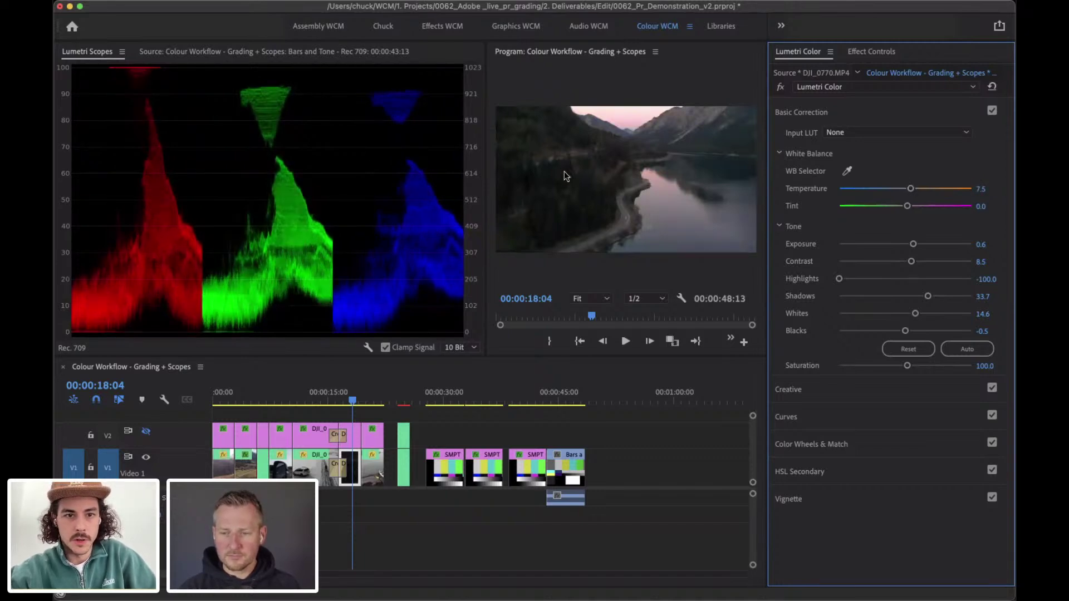
# Replace the RGB parade with only the Vectorscope YUV in the Lumetri Scopes.
pyautogui.rightClick(186, 146)
pyautogui.click(232, 217)
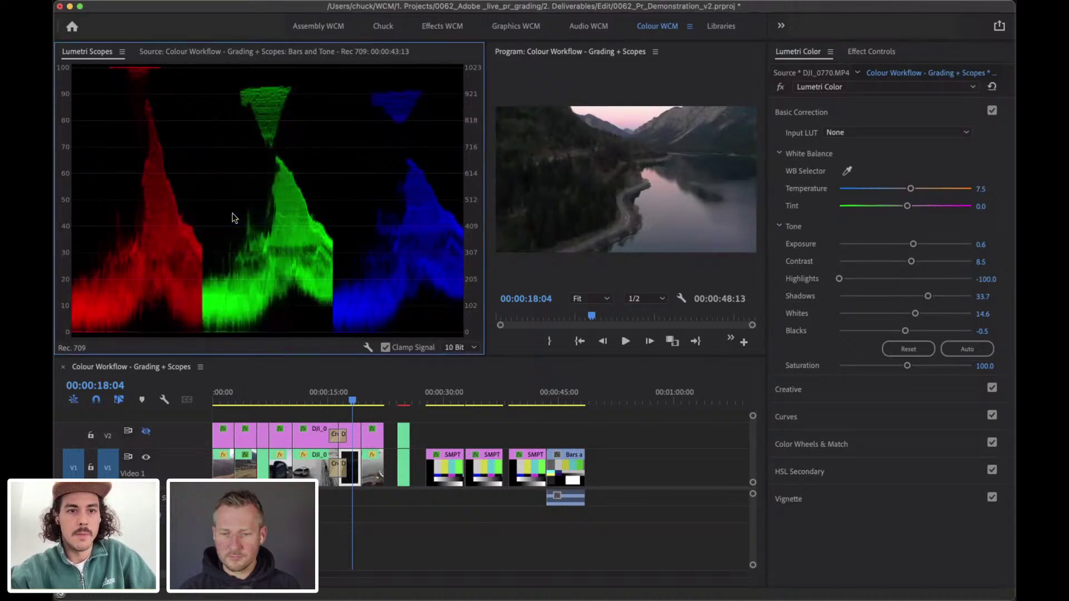
pyautogui.rightClick(242, 204)
pyautogui.click(273, 231)
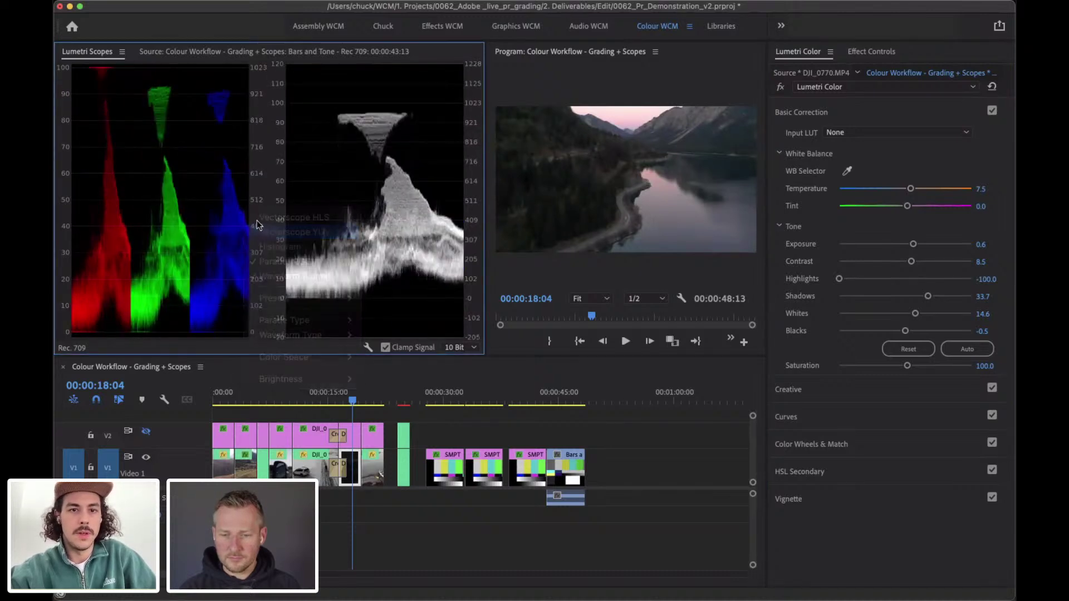
pyautogui.rightClick(177, 178)
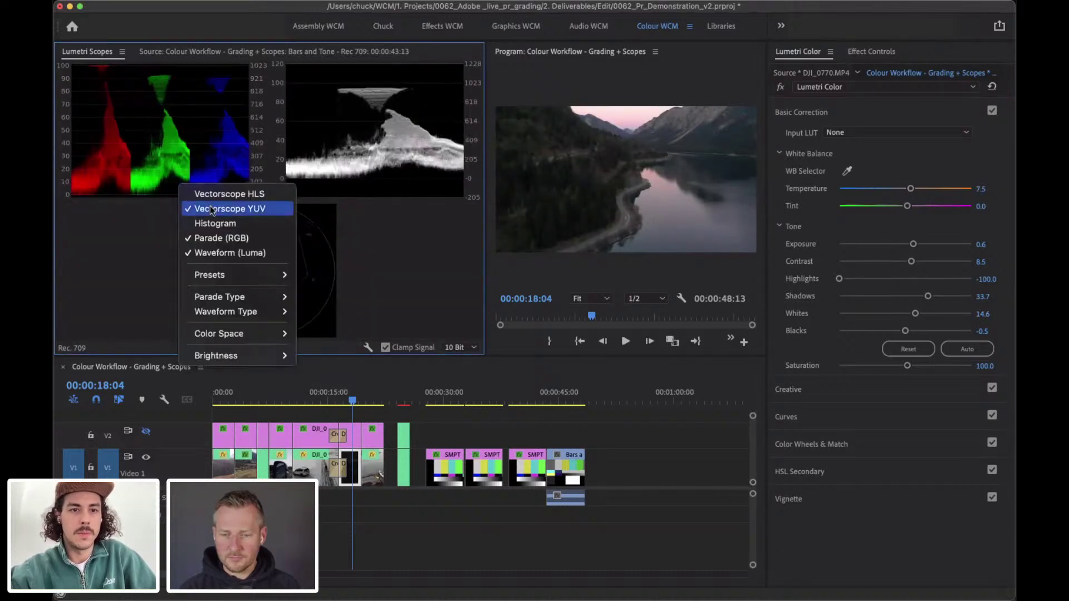
pyautogui.click(215, 247)
pyautogui.rightClick(211, 169)
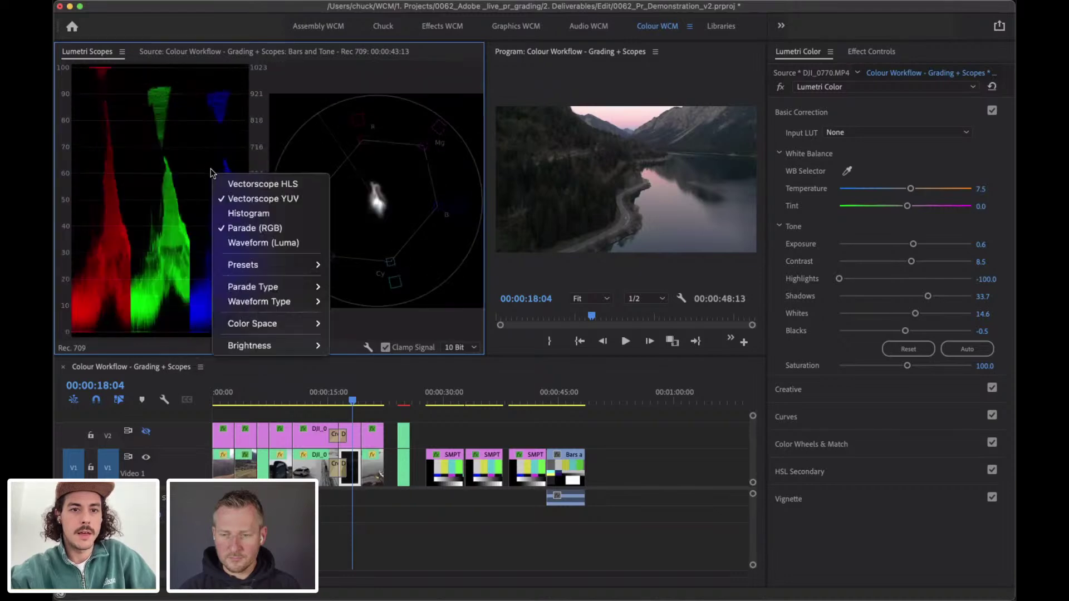
pyautogui.click(235, 226)
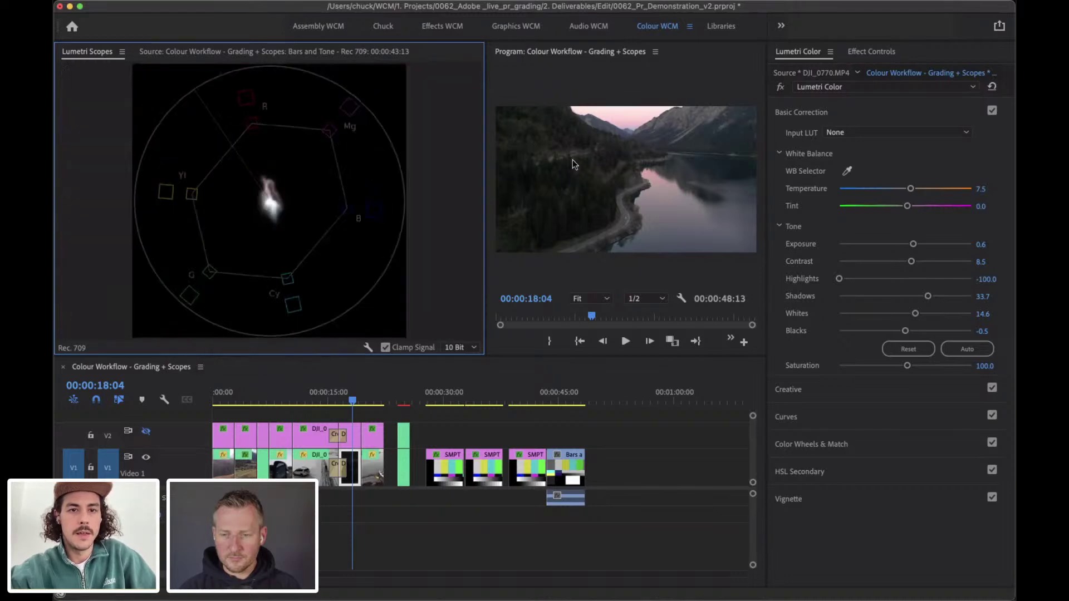
# Expand the Curves section and widen the Lumetri Color panel, narrowing the scopes to enlarge the program preview.
pyautogui.click(855, 110)
pyautogui.click(838, 165)
pyautogui.scroll(-4, 948, 296)
pyautogui.moveTo(765, 260); pyautogui.dragTo(609, 269)
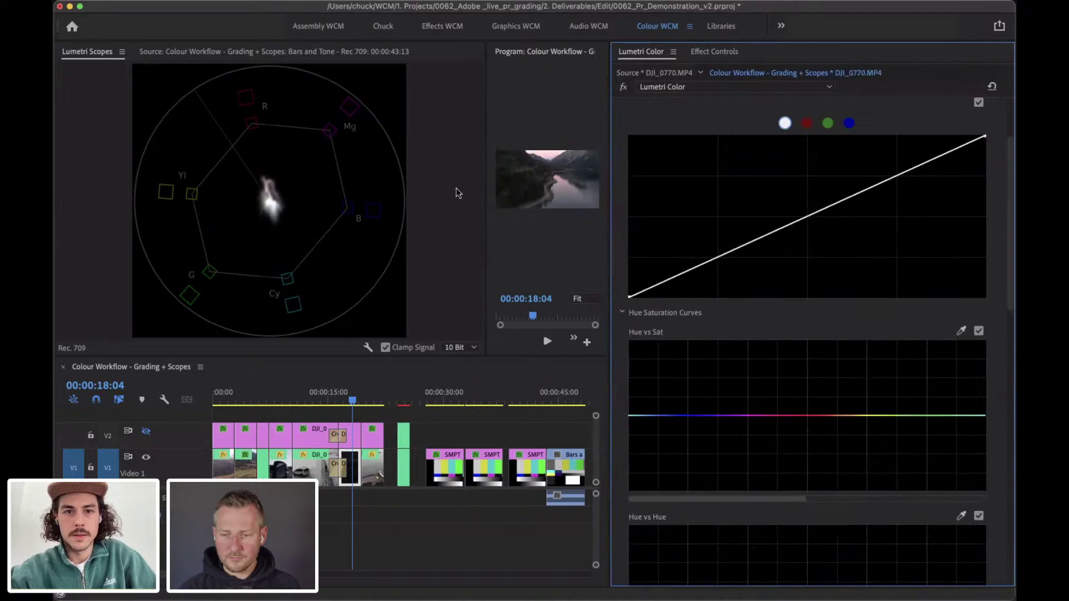
pyautogui.moveTo(486, 169); pyautogui.dragTo(384, 168)
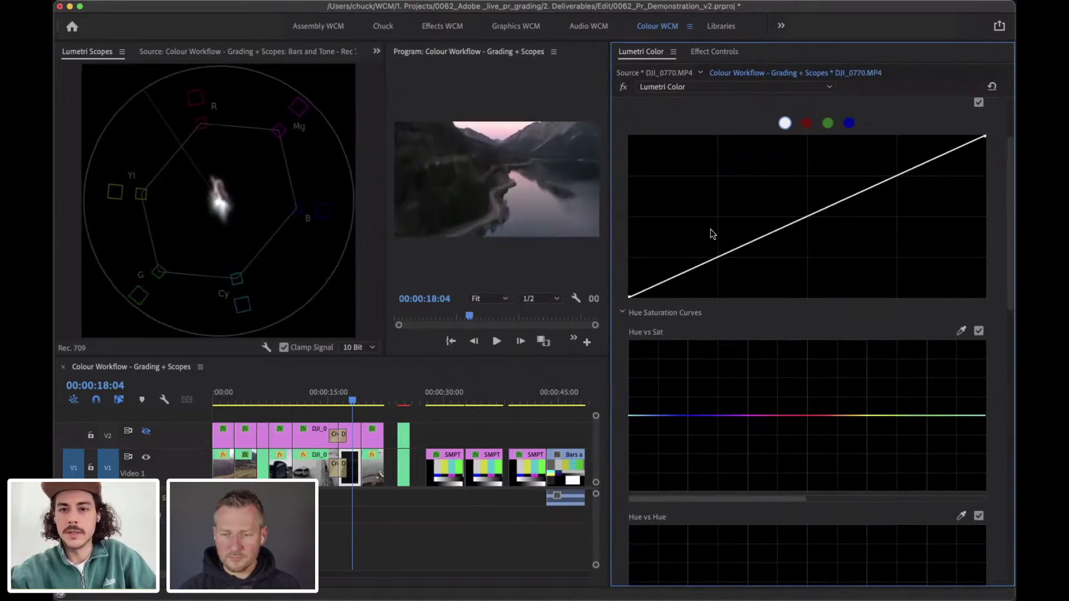
# Add control points at the quarter marks of the white RGB curve, and lower the shadow point slightly.
pyautogui.click(806, 217)
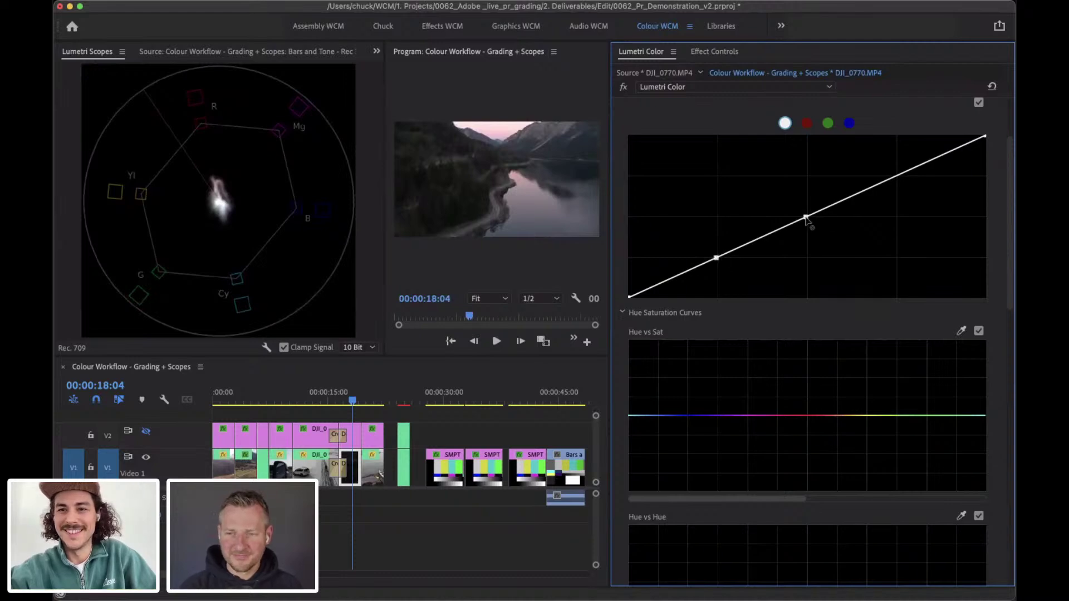
pyautogui.click(899, 174)
pyautogui.moveTo(716, 258); pyautogui.dragTo(721, 260)
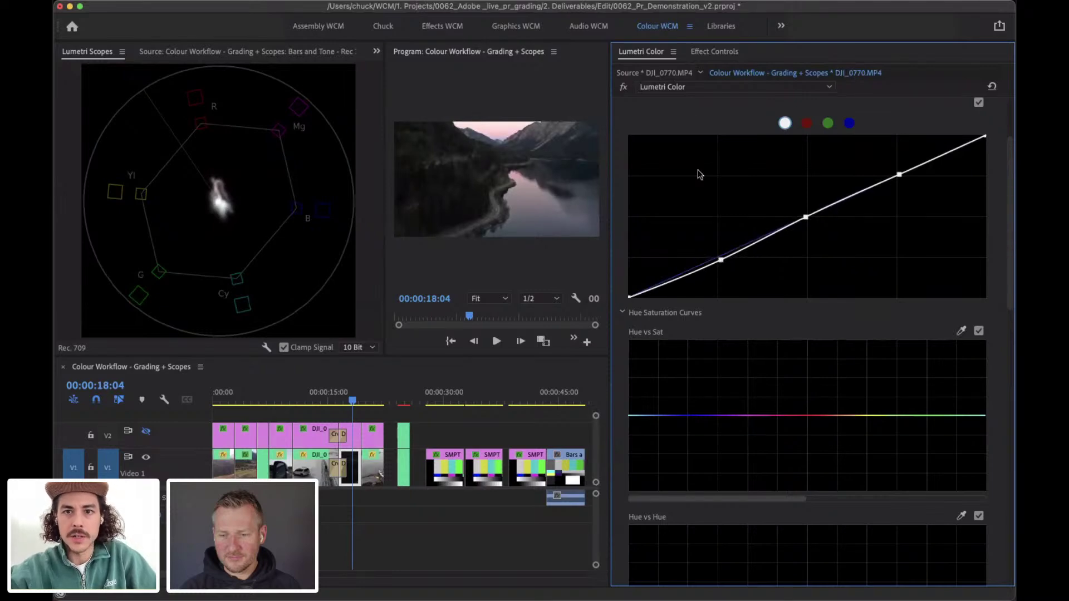
# Review the Basic Correction, Creative and Curves sections of the lake clip's grade, and save the project.
pyautogui.scroll(5, 698, 170)
pyautogui.click(691, 114)
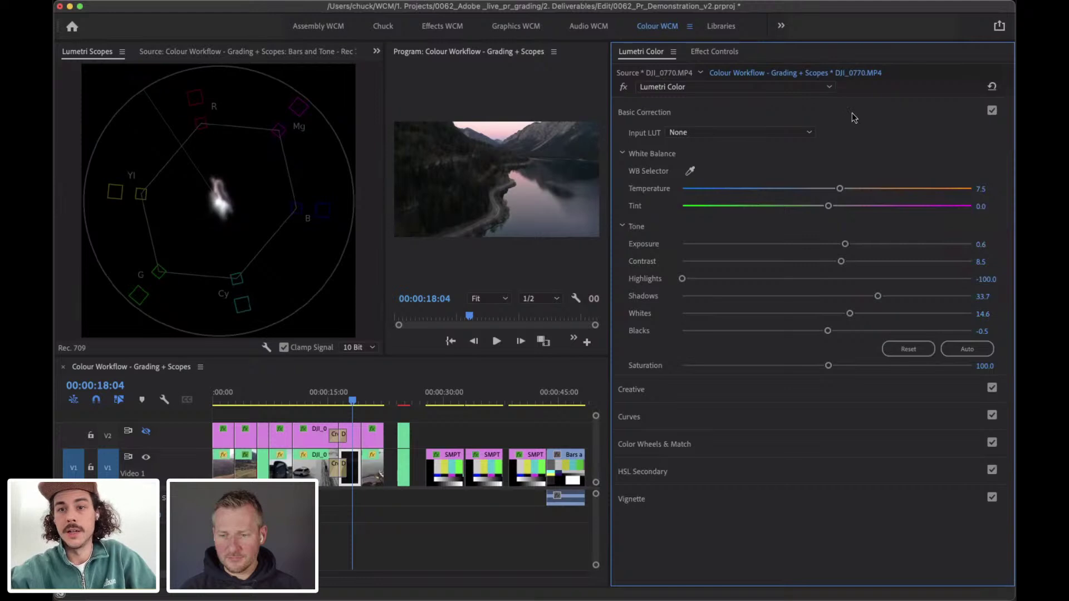
pyautogui.click(730, 117)
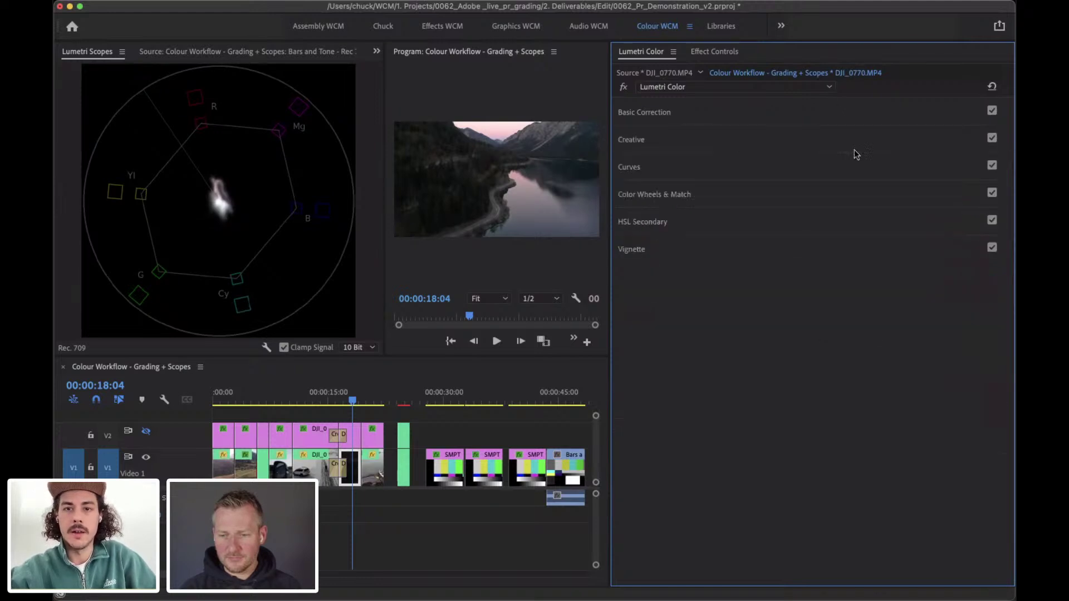
pyautogui.click(667, 159)
pyautogui.click(660, 145)
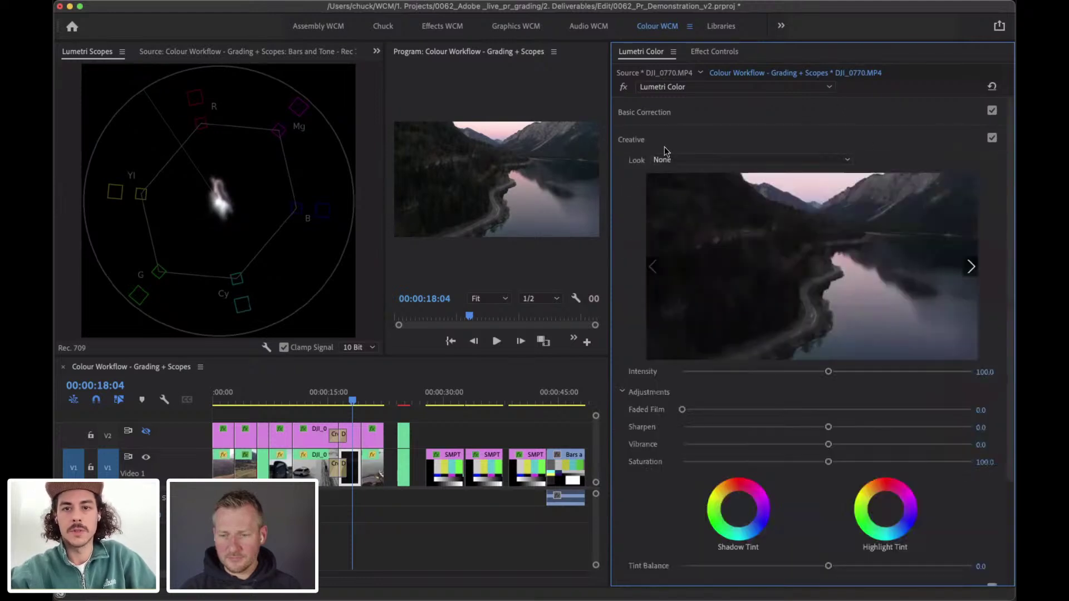
pyautogui.click(664, 143)
pyautogui.click(667, 168)
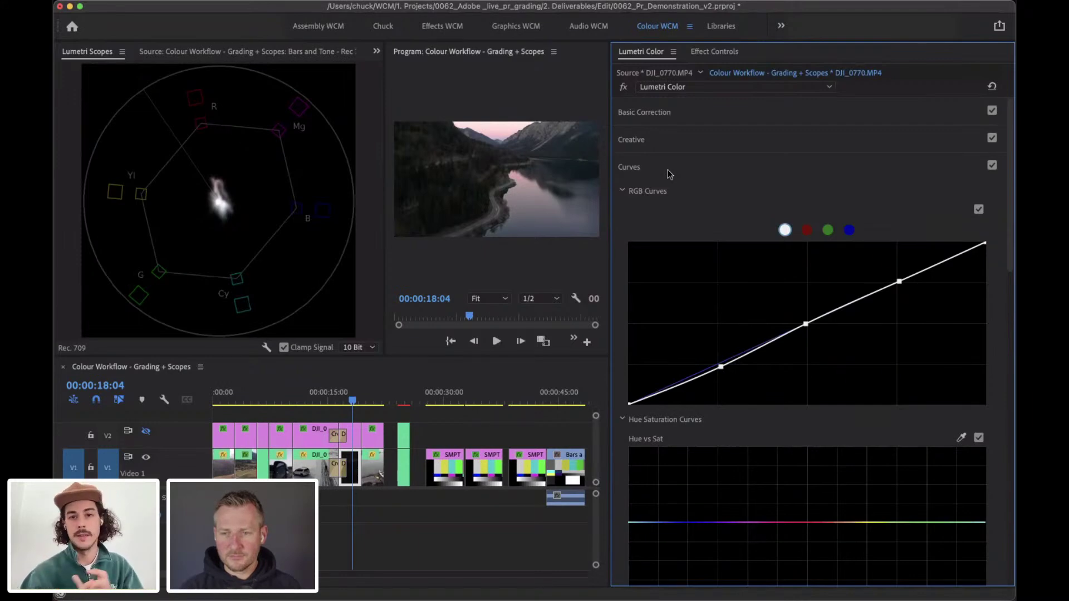
pyautogui.press('cmd+s')
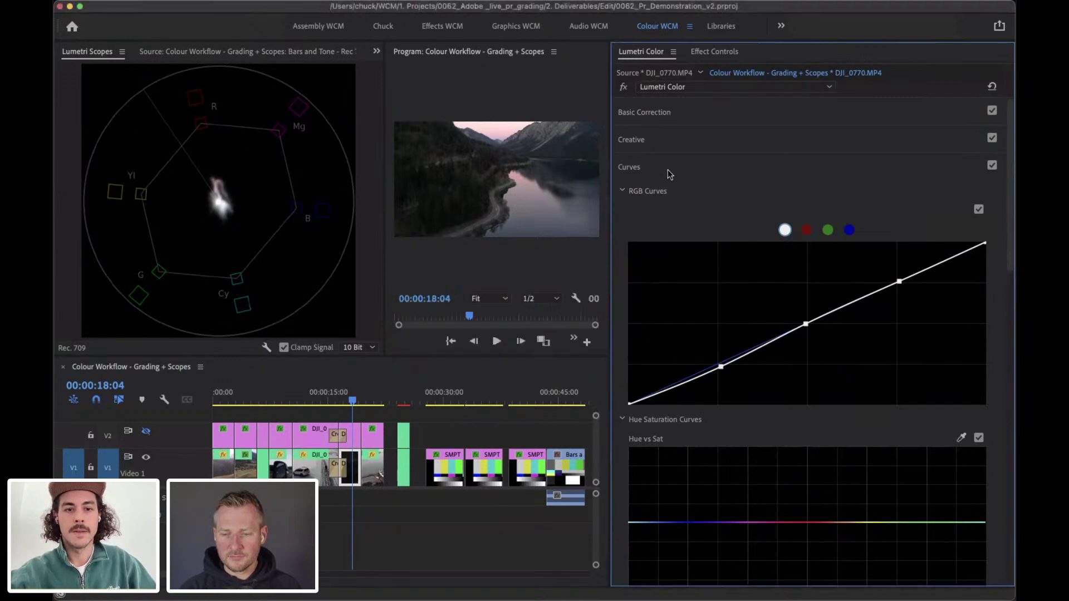
# Narrow the Lumetri Color panel, make the timeline taller, deselect the clip, and switch to the custom editing workspace with the Project panel.
pyautogui.moveTo(608, 197); pyautogui.dragTo(747, 214)
pyautogui.moveTo(426, 360); pyautogui.dragTo(428, 276)
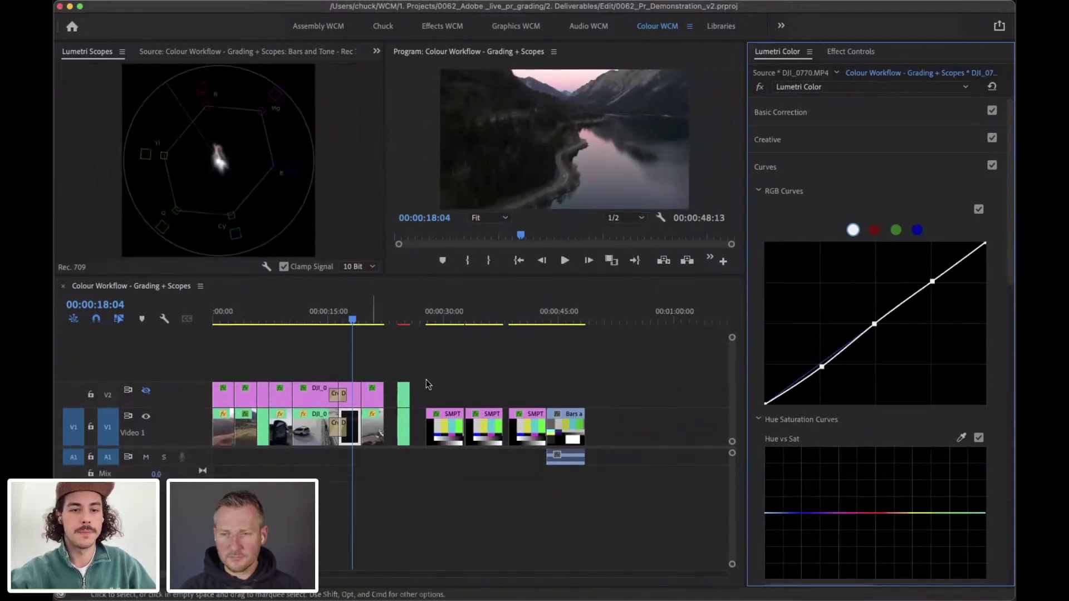
pyautogui.click(452, 372)
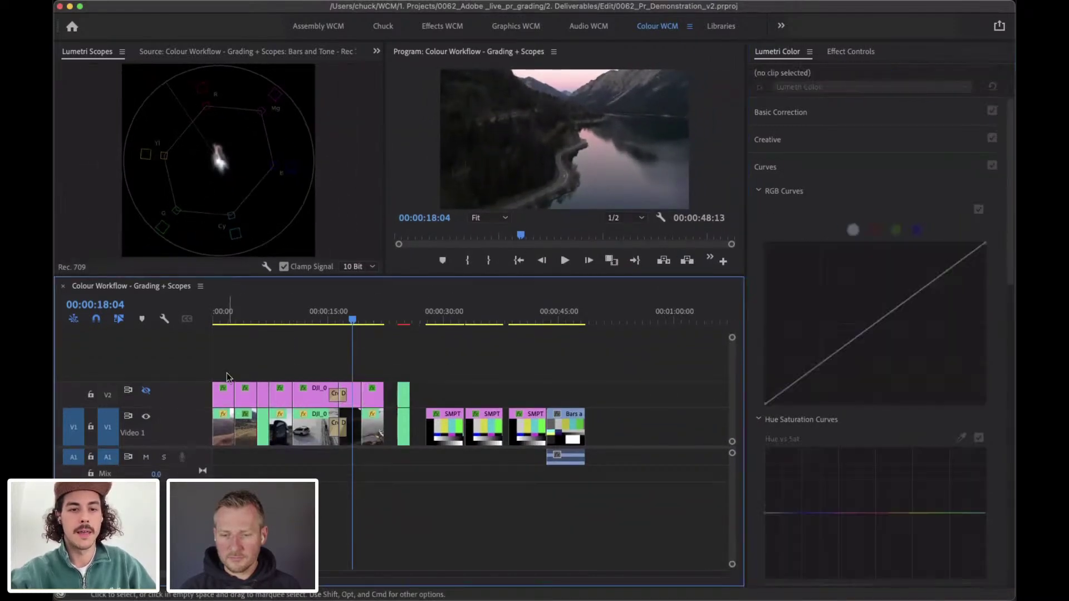
pyautogui.click(383, 27)
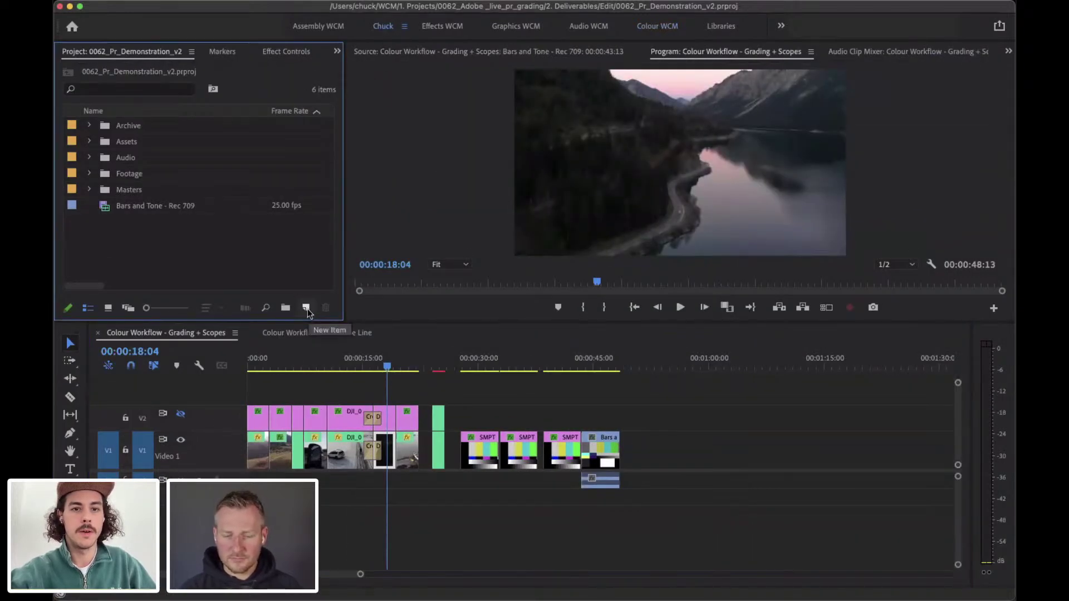
# Create a 1920 x 1080 adjustment layer at 25 fps with square pixels and rename it Colour Grade.
pyautogui.click(306, 308)
pyautogui.click(353, 378)
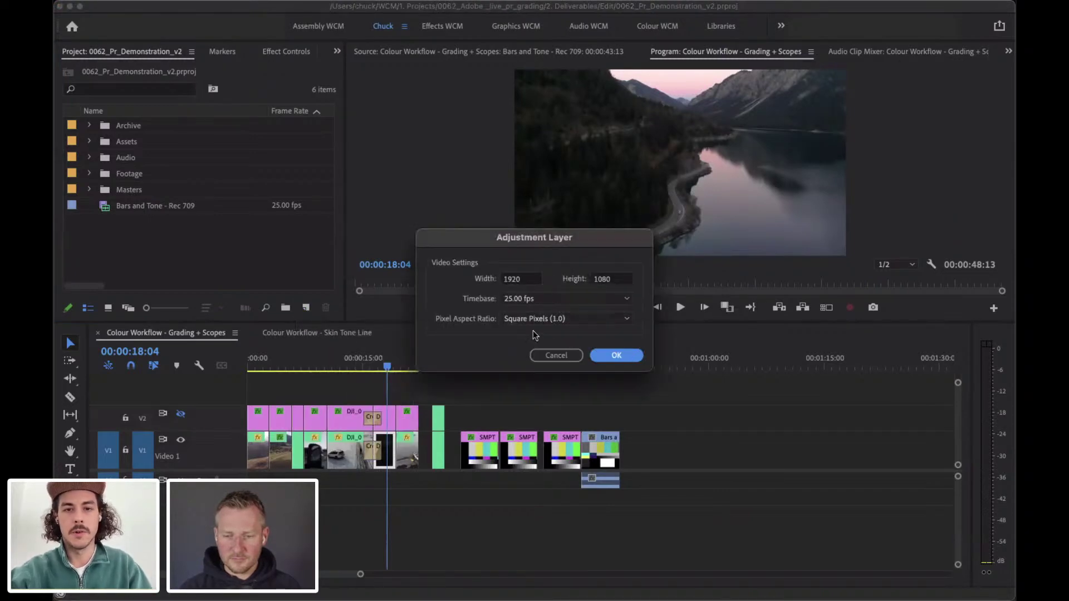
pyautogui.click(616, 355)
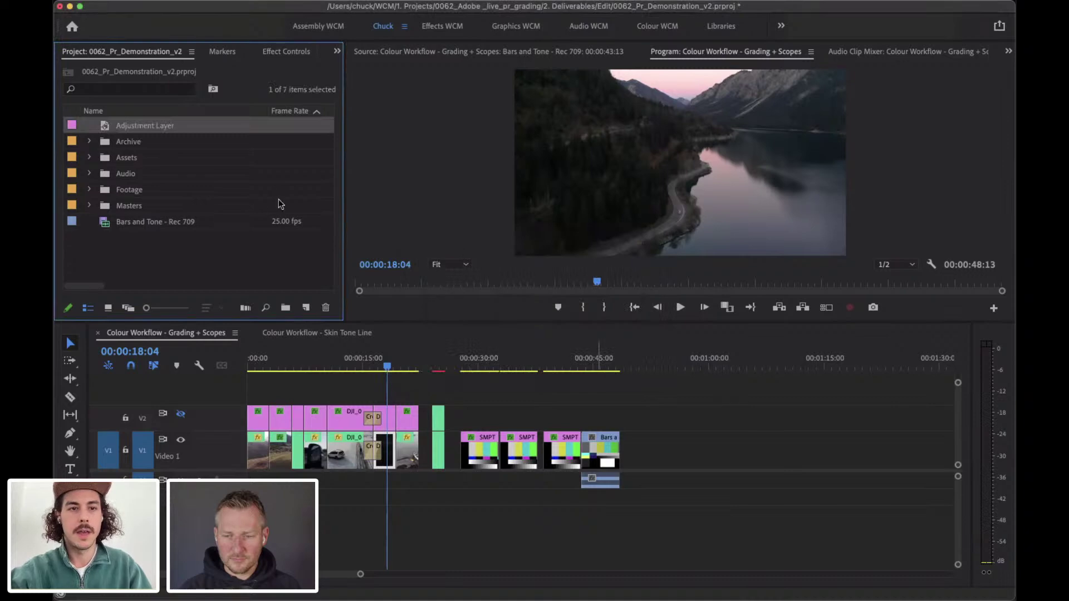
pyautogui.click(163, 126)
pyautogui.write('Cl')
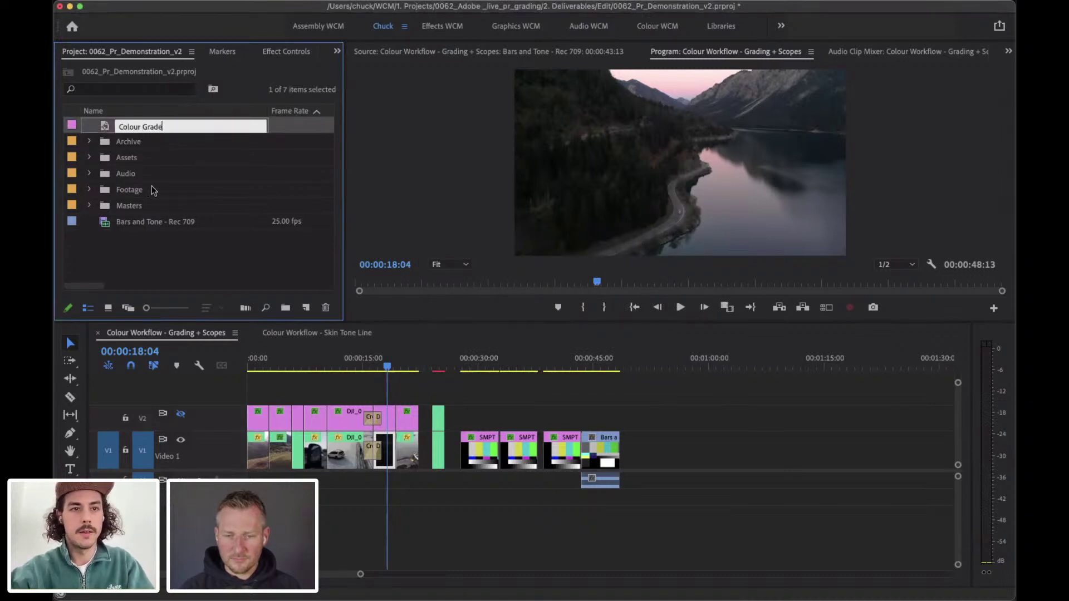
pyautogui.click(124, 243)
# Place the Colour Grade layer on track V3 above the landscape clips, and switch to the Colour WCM workspace with the playhead on the lake clip.
pyautogui.click(132, 132)
pyautogui.moveTo(186, 186); pyautogui.dragTo(418, 395)
pyautogui.moveTo(318, 370)
pyautogui.mouseDown()
pyautogui.moveTo(279, 371)
pyautogui.moveTo(351, 371)
pyautogui.moveTo(281, 370)
pyautogui.moveTo(299, 370)
pyautogui.mouseUp()
pyautogui.click(329, 391)
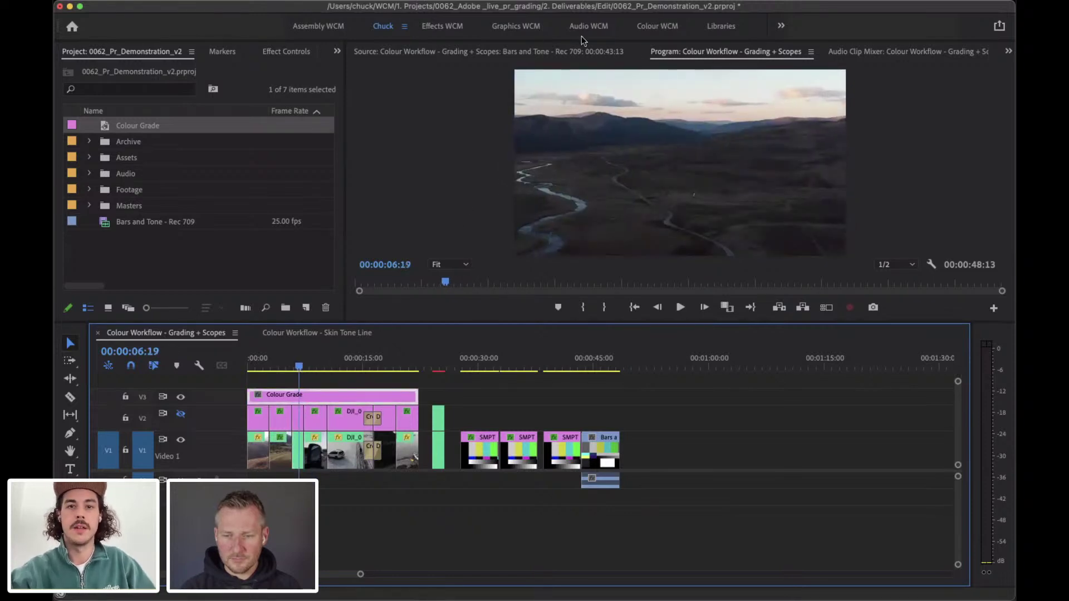
pyautogui.click(650, 27)
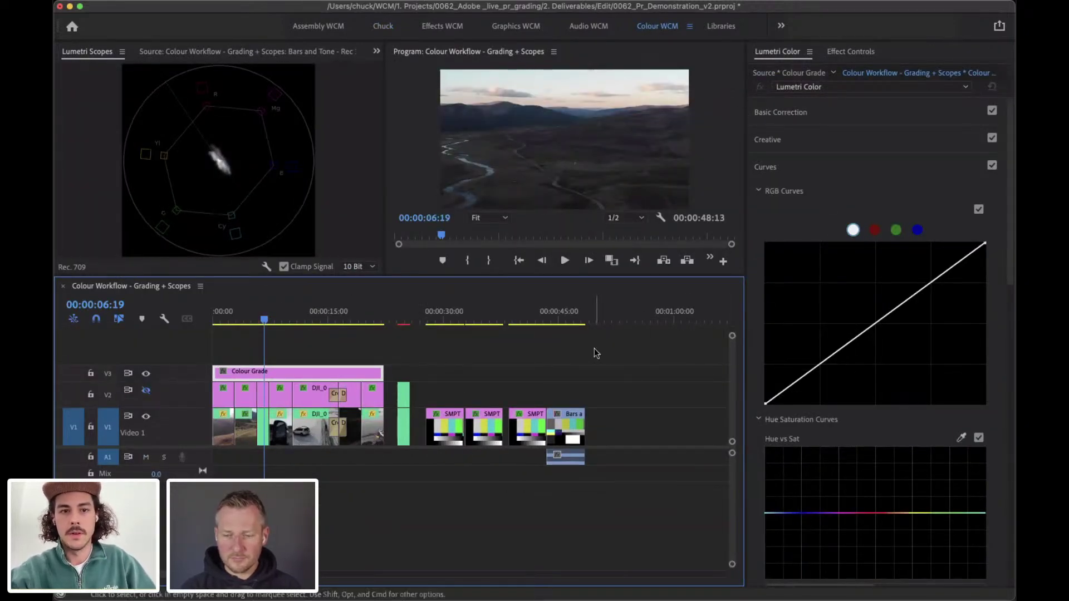
pyautogui.moveTo(348, 320); pyautogui.dragTo(350, 320)
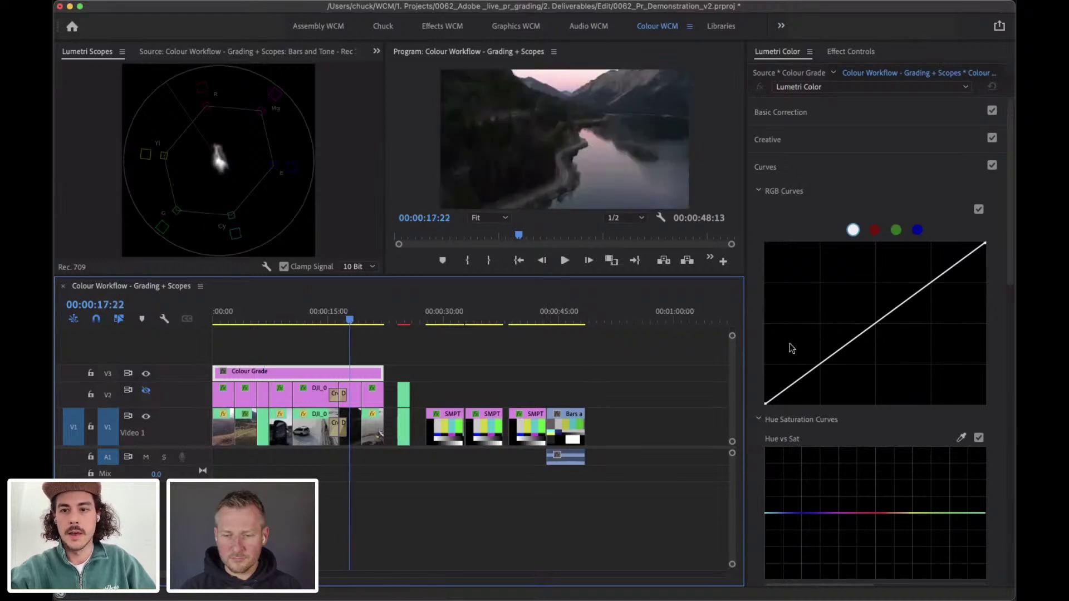
# Add shadow, midtone and highlight points to the layer's white RGB curve, raising the midtones and lowering the highlights slightly.
pyautogui.click(818, 365)
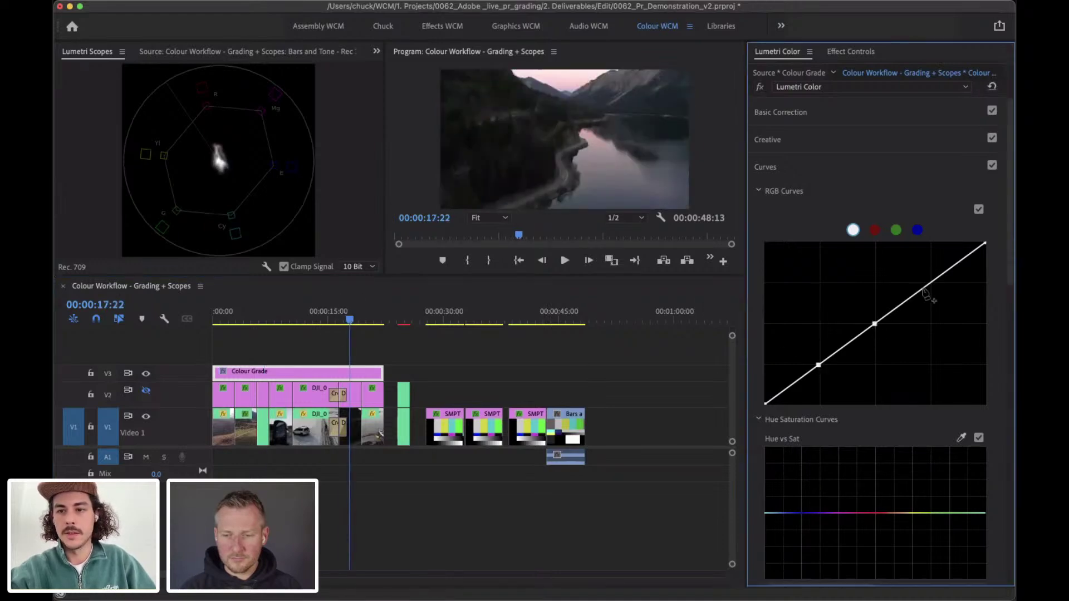
pyautogui.moveTo(818, 365)
pyautogui.mouseDown()
pyautogui.moveTo(825, 377)
pyautogui.moveTo(817, 366)
pyautogui.mouseUp()
pyautogui.moveTo(875, 323); pyautogui.dragTo(868, 323)
pyautogui.moveTo(929, 285); pyautogui.dragTo(937, 285)
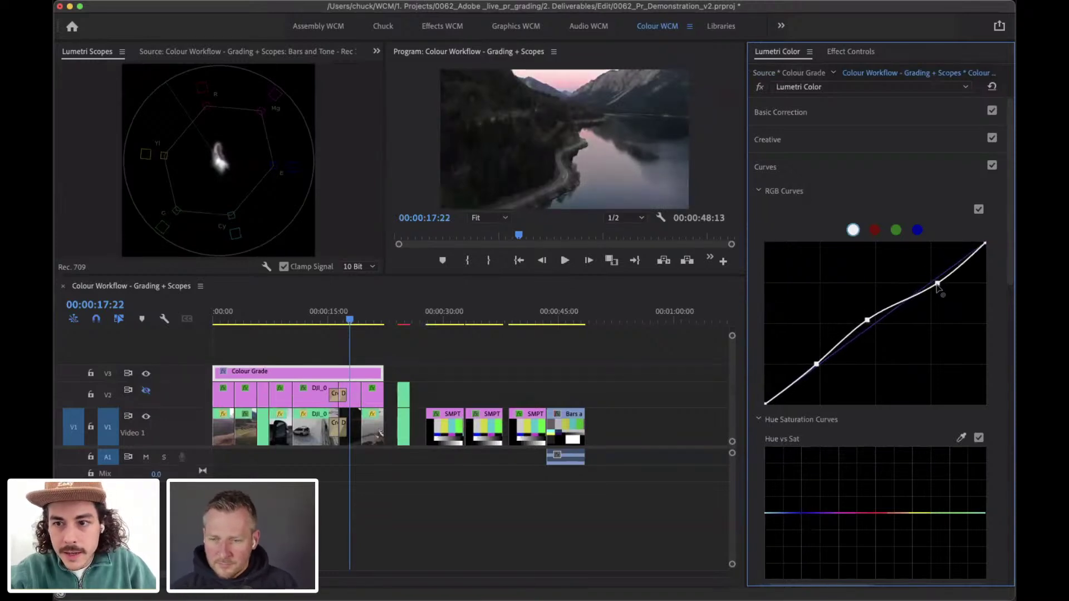
# Compare the picture with the Curves section off and on, and lower the white curve's midtone point close to the diagonal.
pyautogui.click(993, 165)
pyautogui.click(992, 166)
pyautogui.click(992, 166)
pyautogui.click(992, 166)
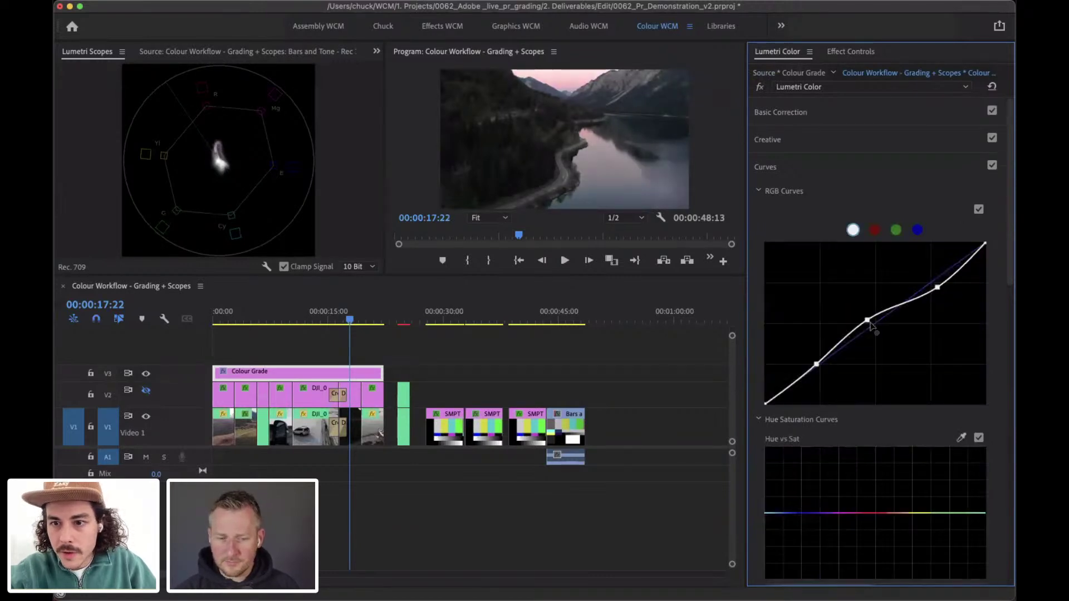
pyautogui.moveTo(867, 322); pyautogui.dragTo(875, 328)
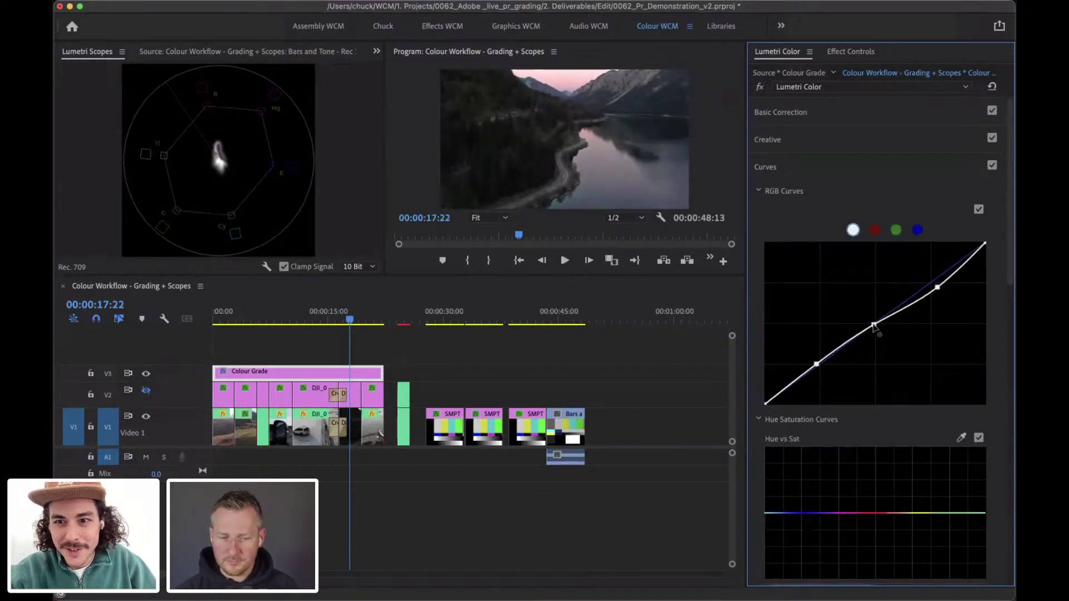
# Widen the Lumetri Color panel and add three control points to the red curve, raising its midtone point slightly.
pyautogui.scroll(-1, 872, 419)
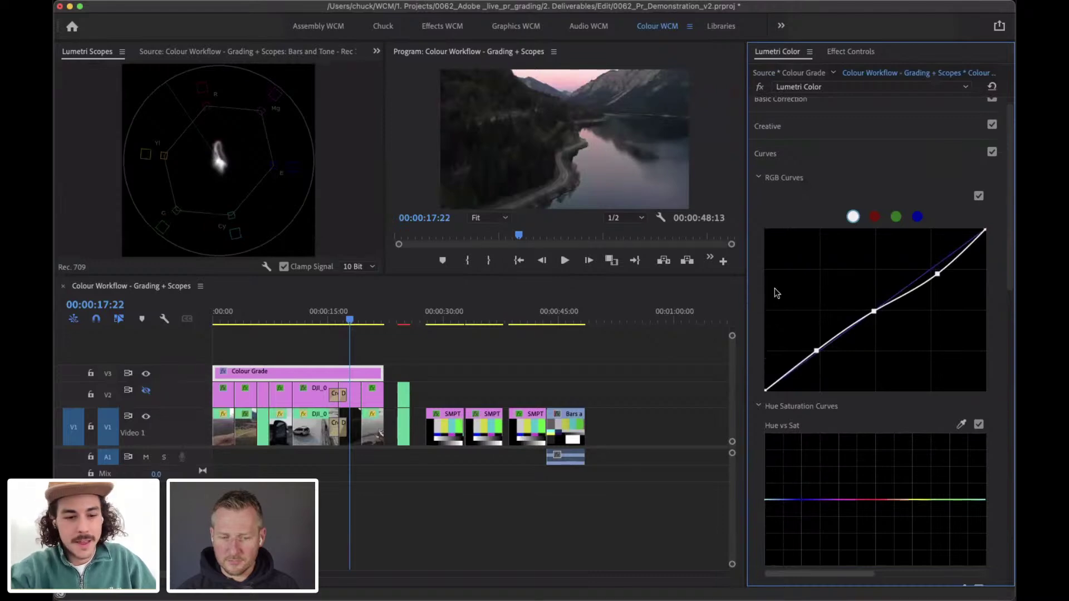
pyautogui.press('`')
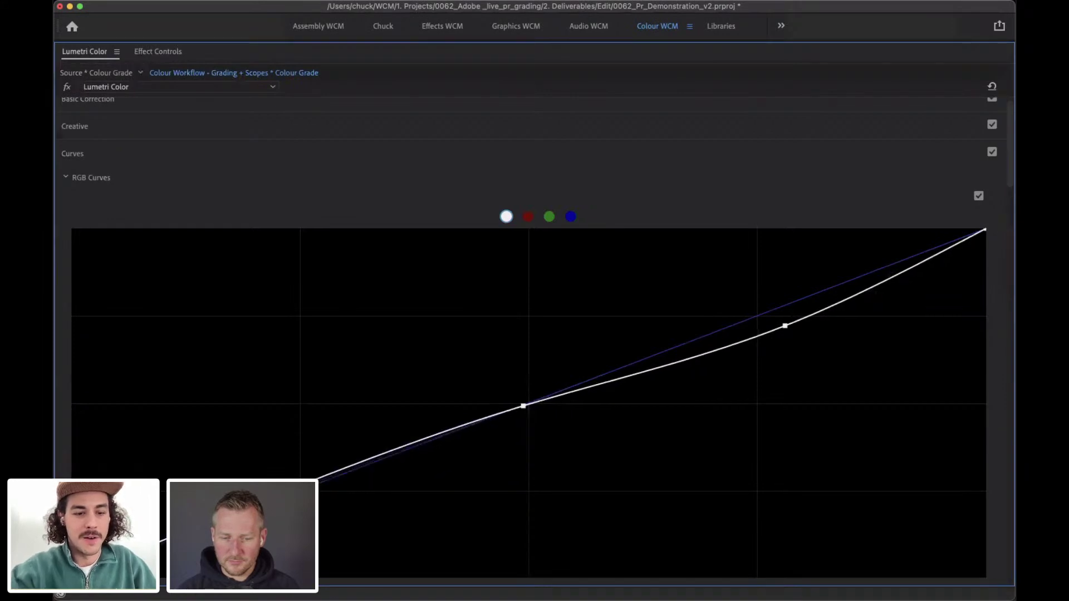
pyautogui.press('`')
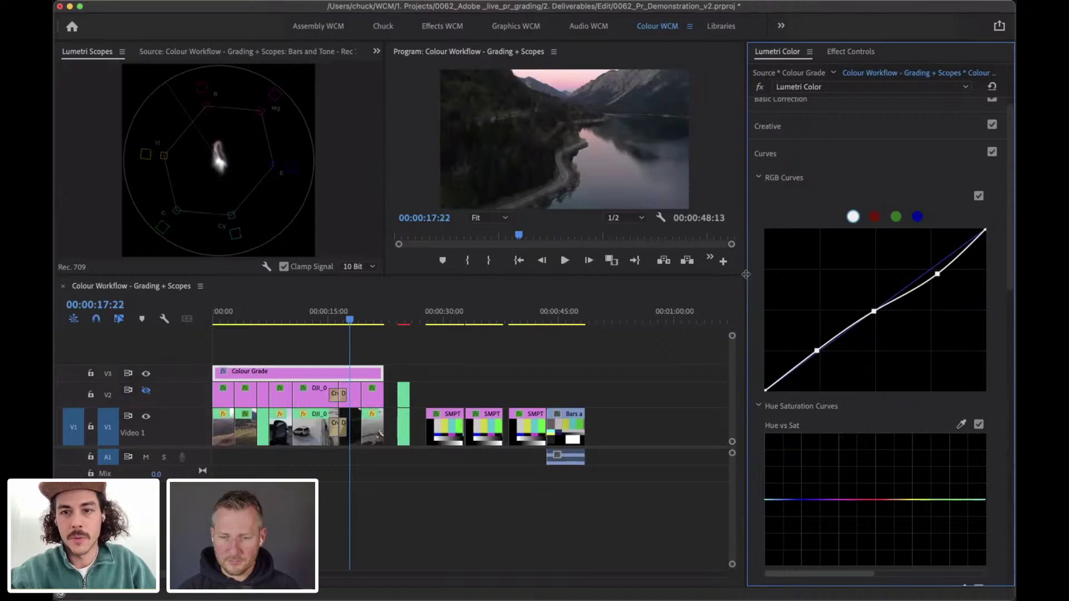
pyautogui.moveTo(736, 274); pyautogui.dragTo(620, 278)
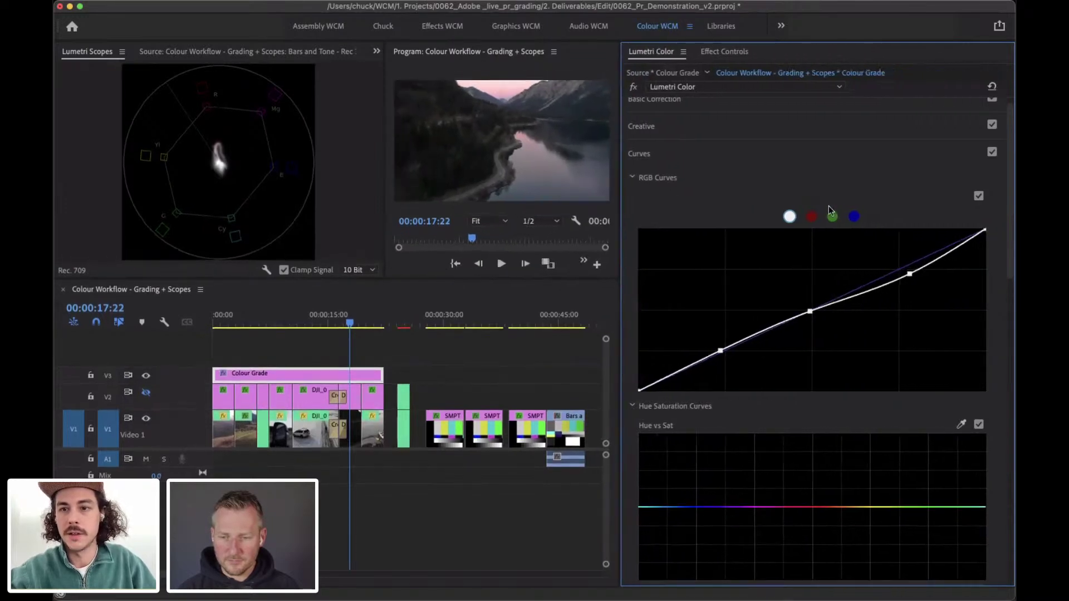
pyautogui.click(810, 218)
pyautogui.click(809, 311)
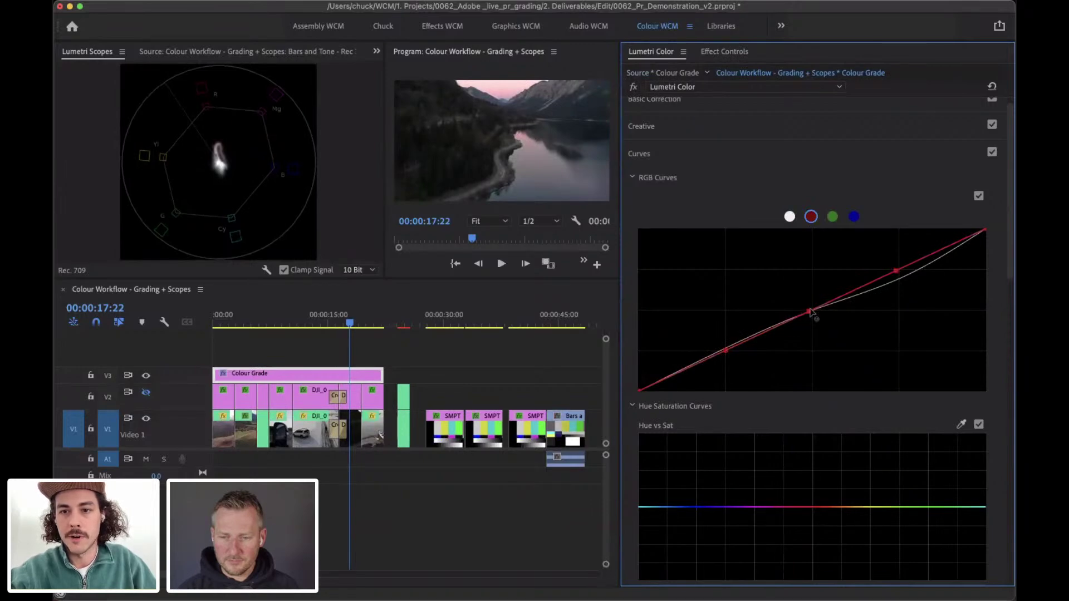
pyautogui.moveTo(809, 312); pyautogui.dragTo(808, 312)
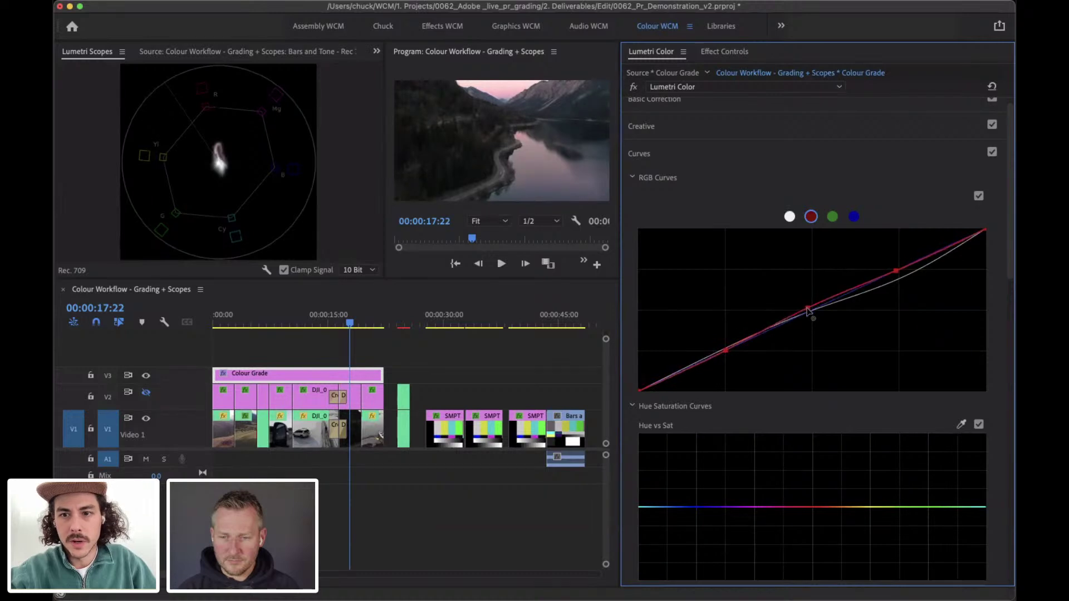
# Add shadow, midtone and highlight points to the green curve and pull the midtone point down slightly.
pyautogui.click(832, 217)
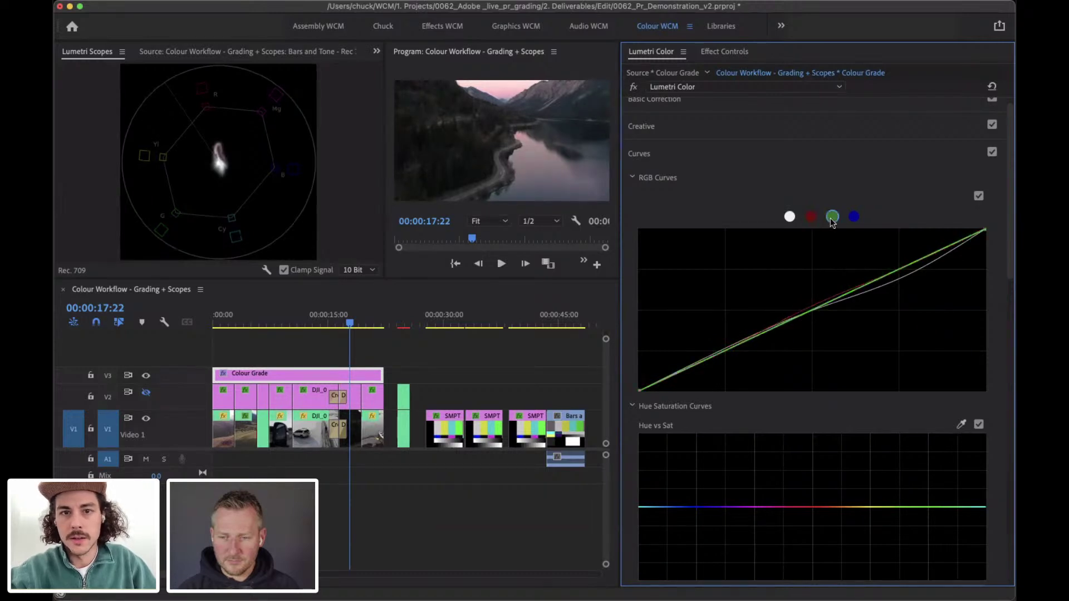
pyautogui.click(724, 351)
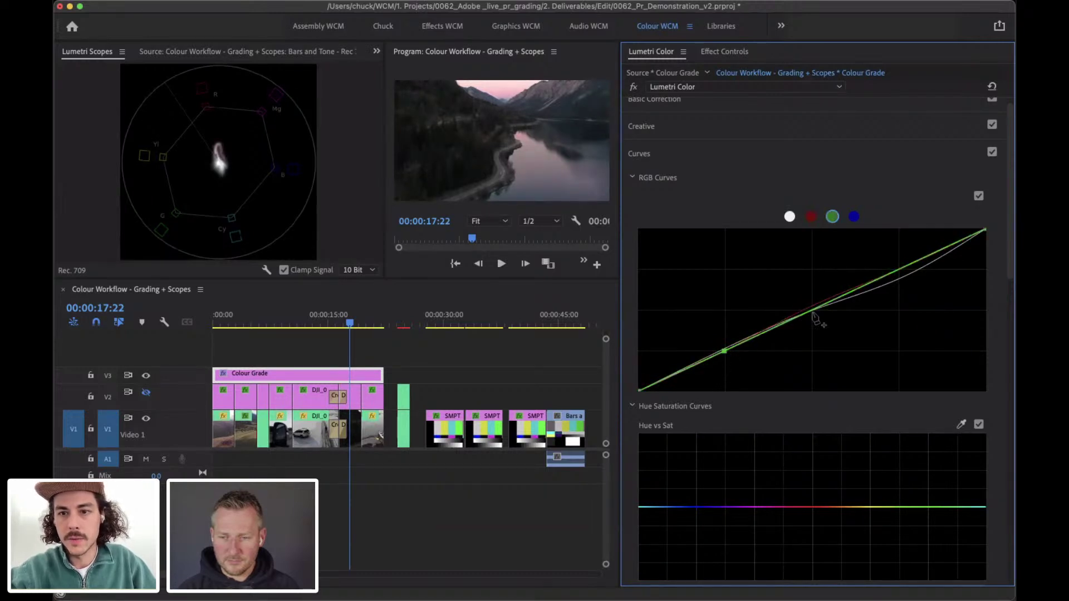
pyautogui.click(900, 269)
pyautogui.moveTo(811, 311); pyautogui.dragTo(814, 315)
# Enlarge the program preview and compare the lake shot with the RGB curves switched off and on.
pyautogui.moveTo(621, 235); pyautogui.dragTo(866, 235)
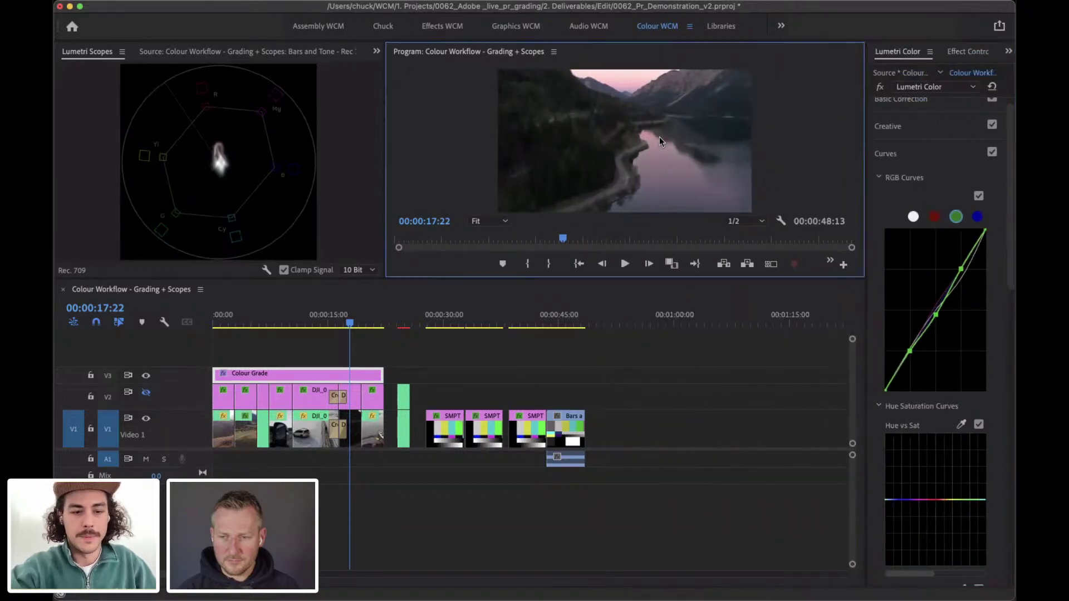
pyautogui.press('`')
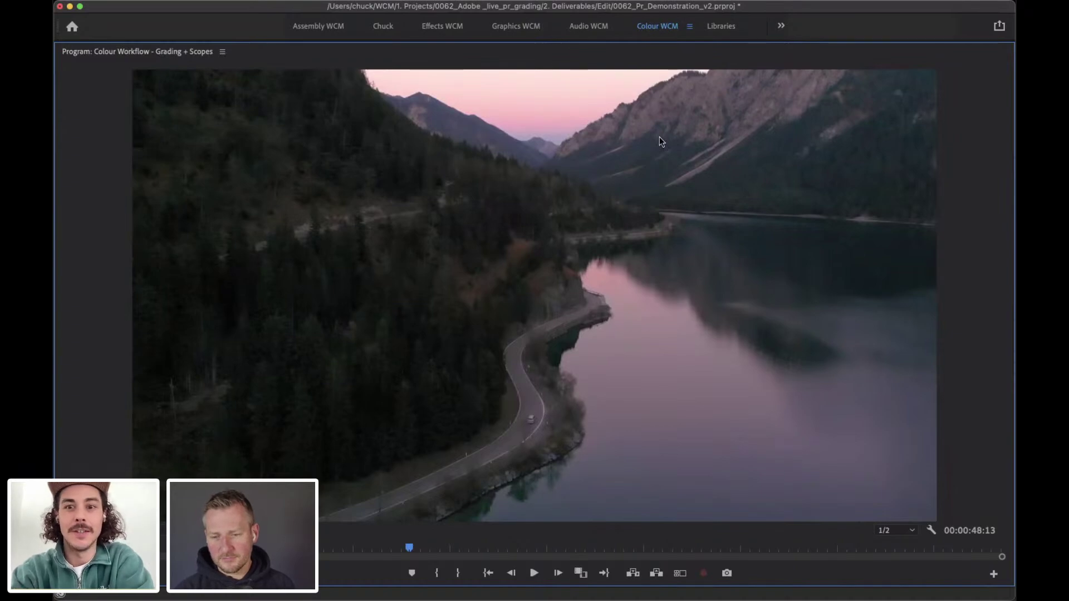
pyautogui.press('`')
pyautogui.moveTo(865, 123); pyautogui.dragTo(768, 125)
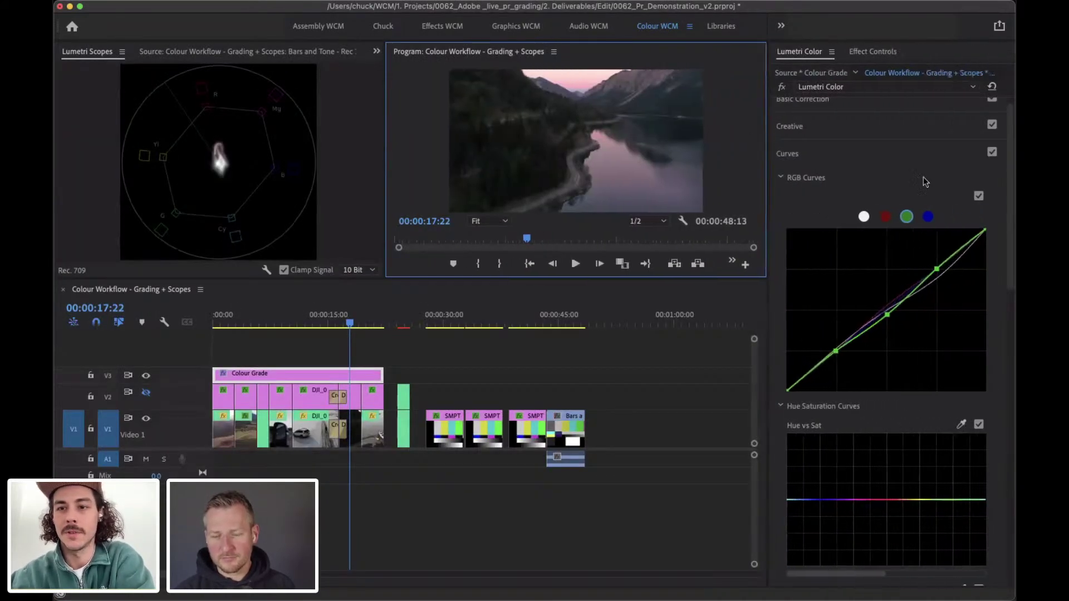
pyautogui.click(978, 196)
pyautogui.press('`')
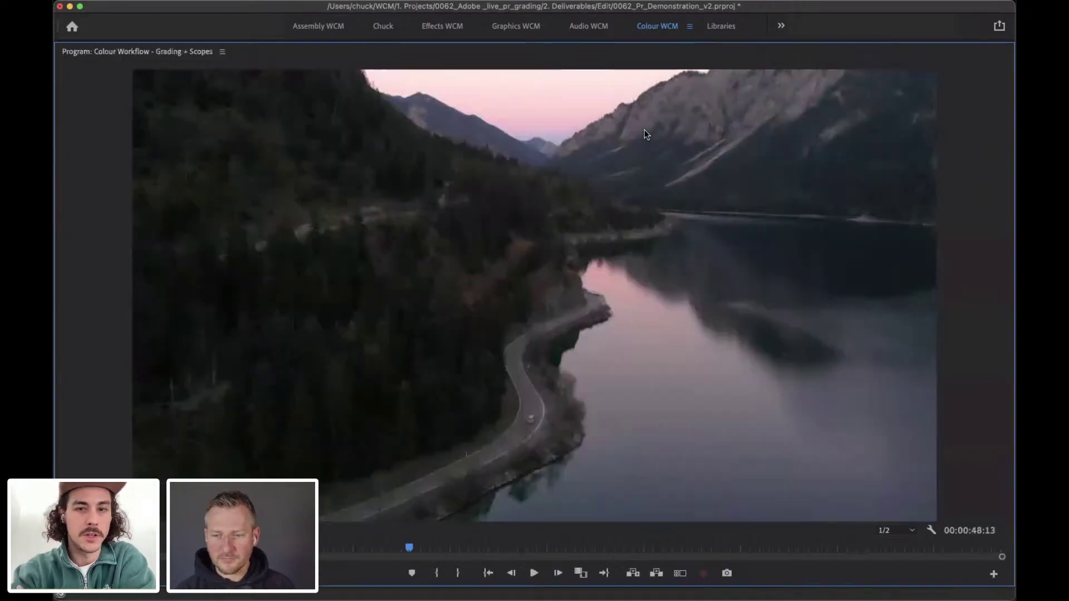
pyautogui.press('`')
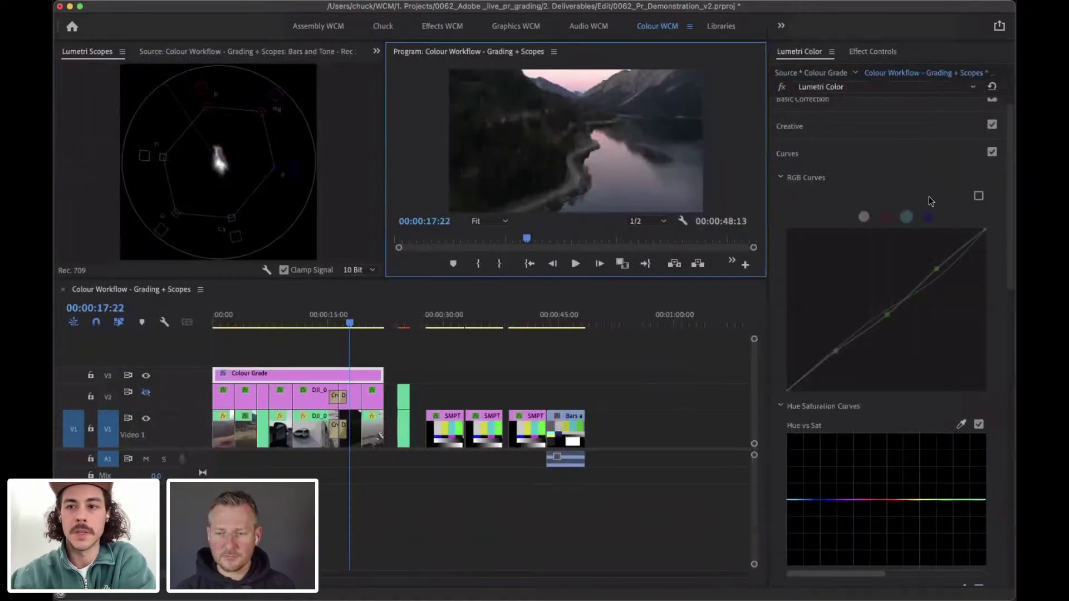
pyautogui.click(978, 196)
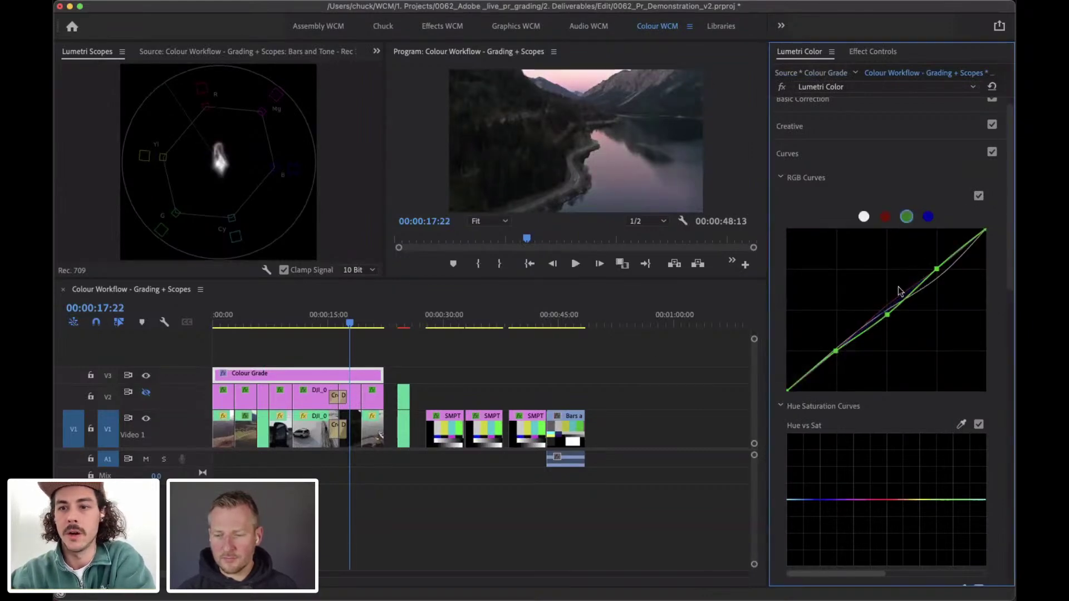
# Reset the green and red curves, and add three control points to the blue curve, raising its shadow point slightly.
pyautogui.doubleClick(887, 316)
pyautogui.click(886, 216)
pyautogui.click(927, 216)
pyautogui.click(835, 352)
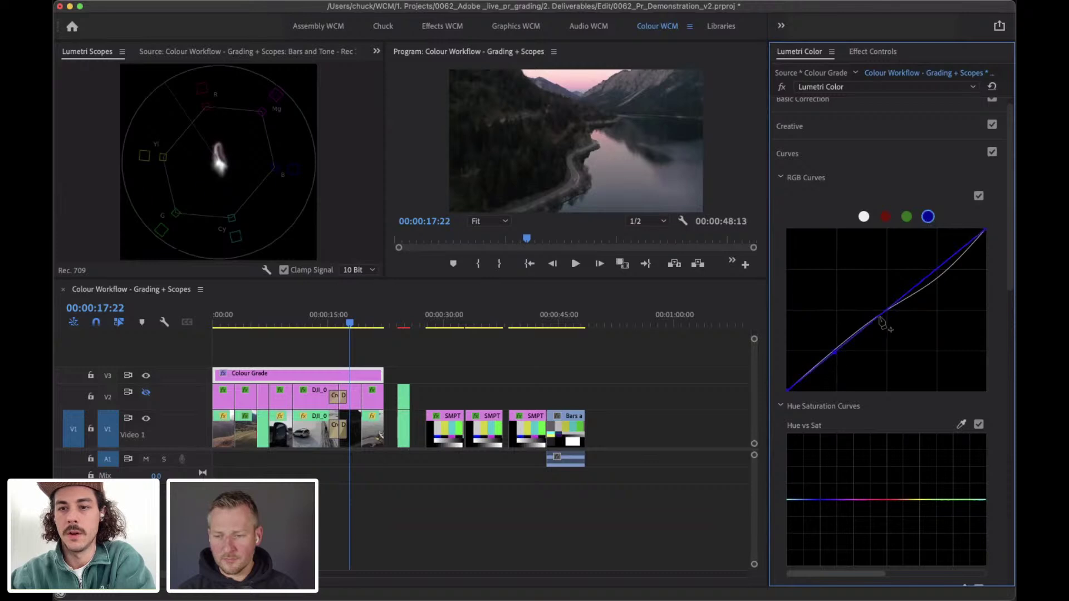
pyautogui.click(889, 310)
pyautogui.click(929, 277)
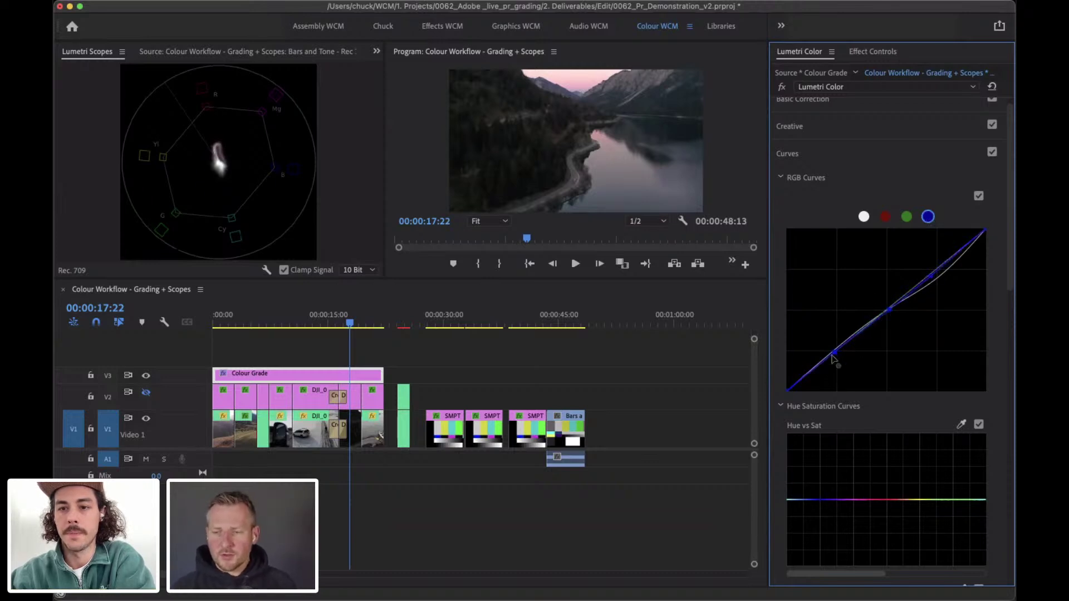
pyautogui.moveTo(836, 358); pyautogui.dragTo(833, 353)
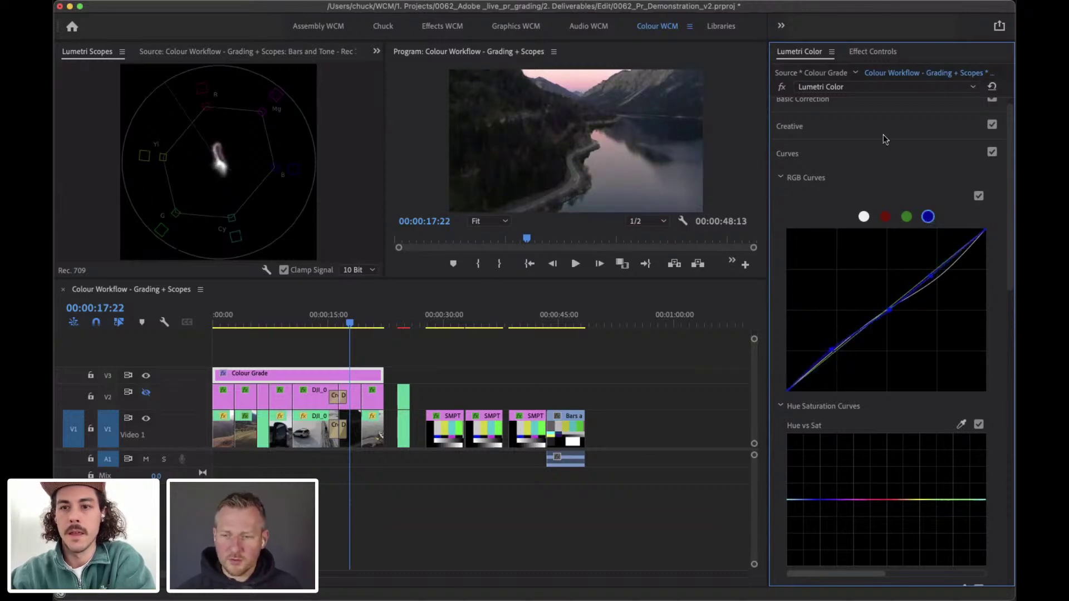
# Expand the Color Wheels & Match section and shorten the timeline to enlarge the scopes and program preview.
pyautogui.click(807, 159)
pyautogui.click(841, 196)
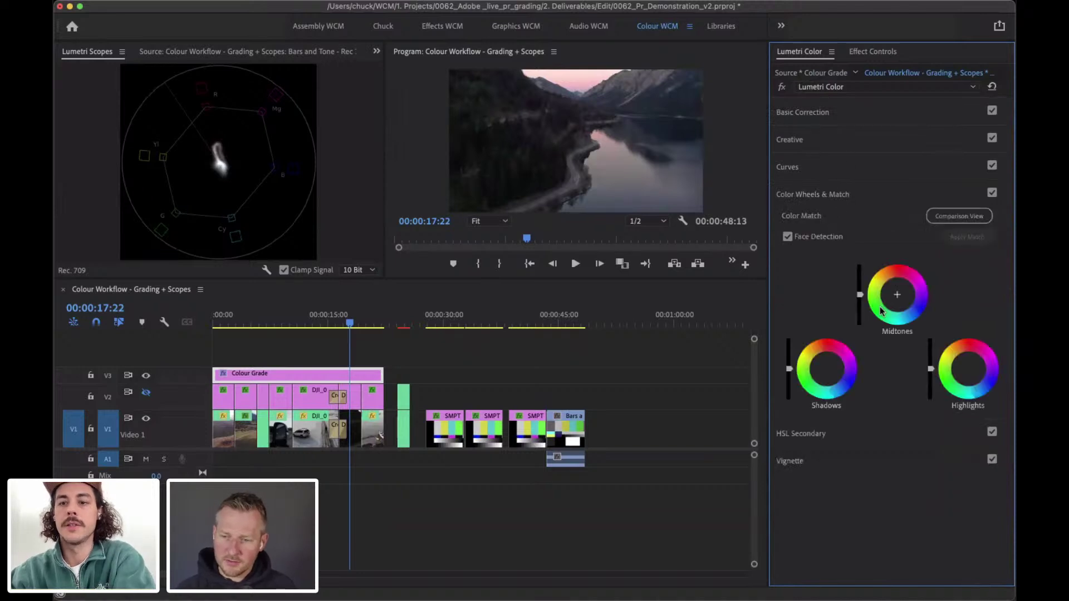
pyautogui.moveTo(587, 288); pyautogui.dragTo(587, 359)
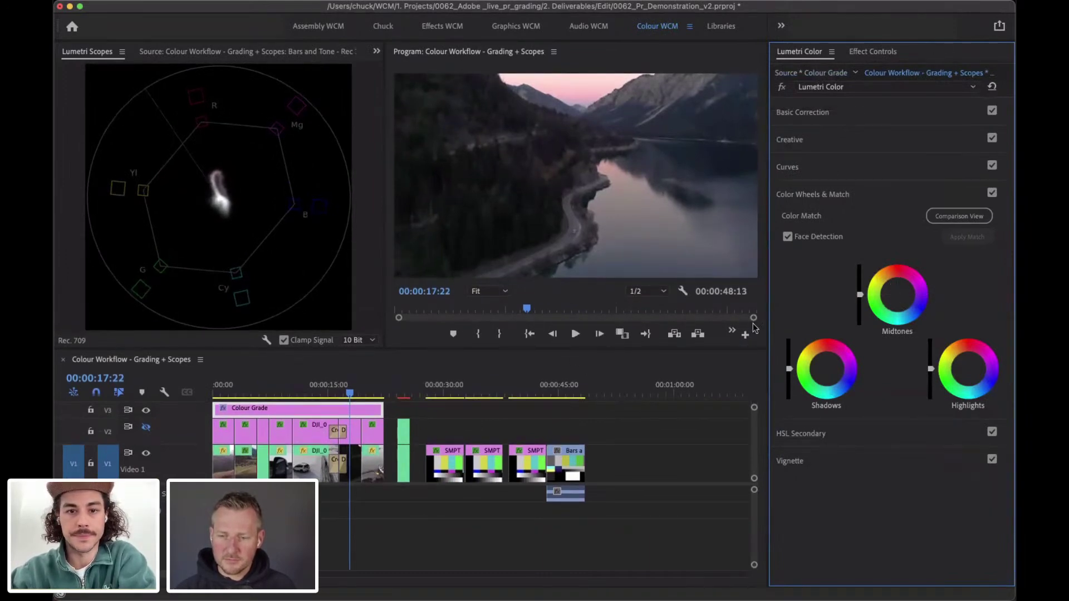
# Move the playhead to the snowy road clip at 00:00:12:02 and zoom in on the timeline around the landscape clips.
pyautogui.moveTo(319, 383); pyautogui.dragTo(305, 383)
pyautogui.press('z')
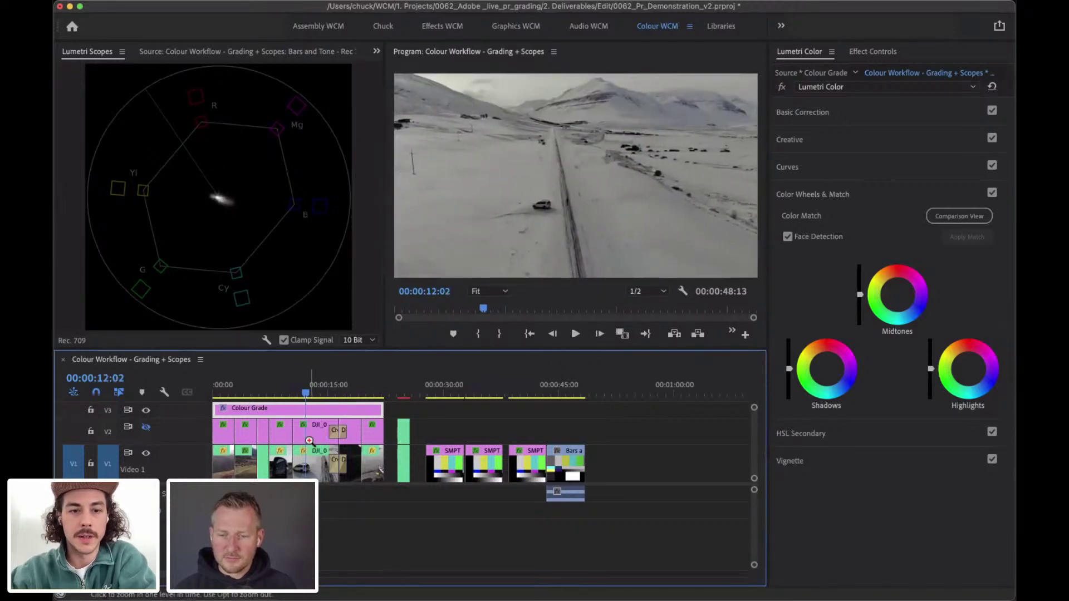
pyautogui.click(260, 448)
pyautogui.press('v')
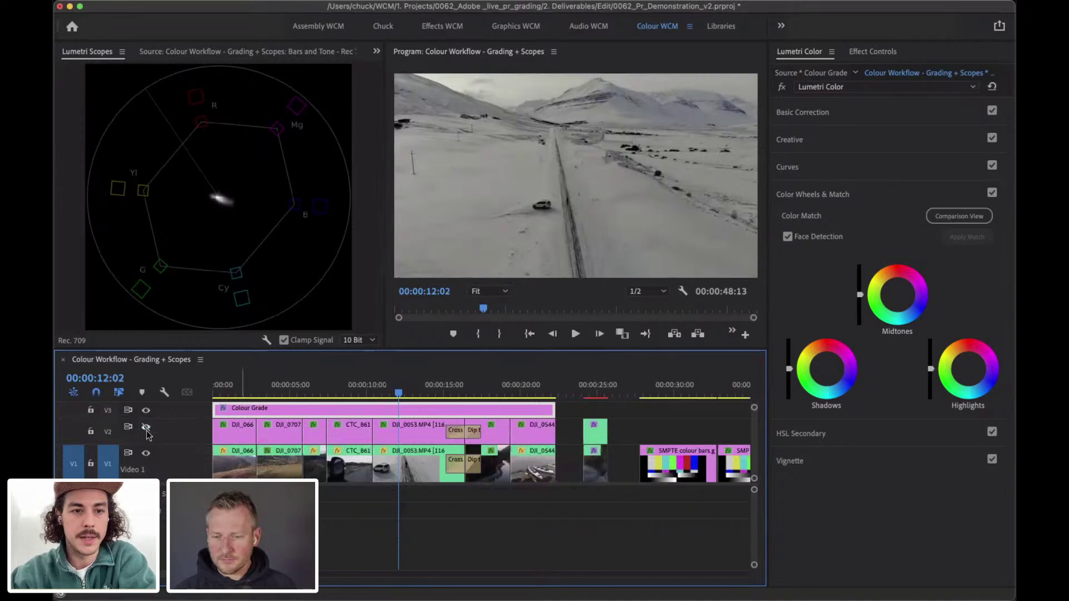
# Select the DJI_0053.MP4 clip on V2, with track V2 shown and the Colour Grade track V3 hidden.
pyautogui.click(146, 427)
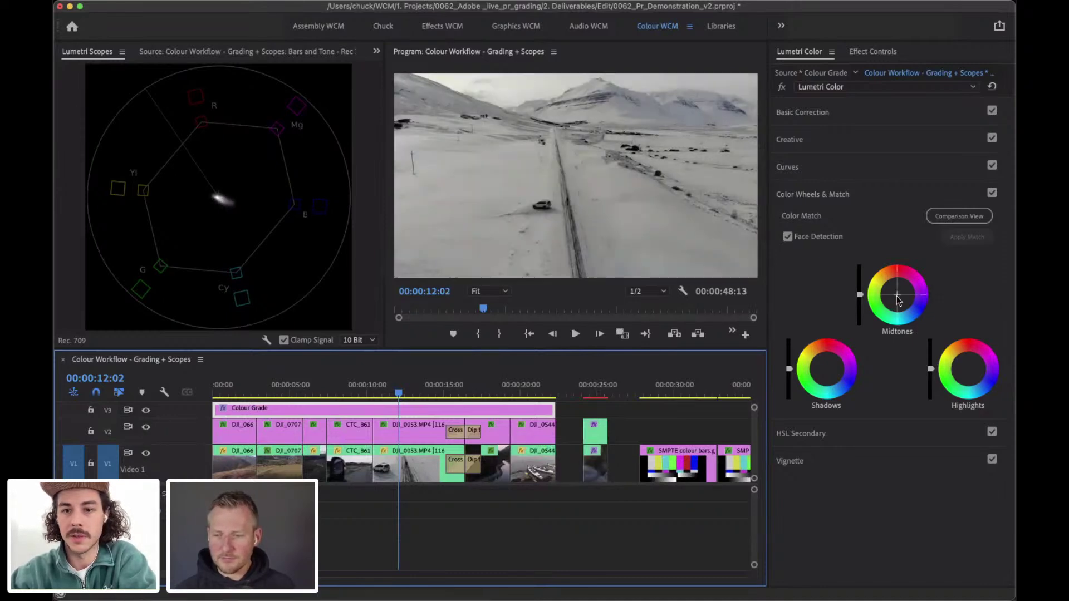
pyautogui.click(419, 431)
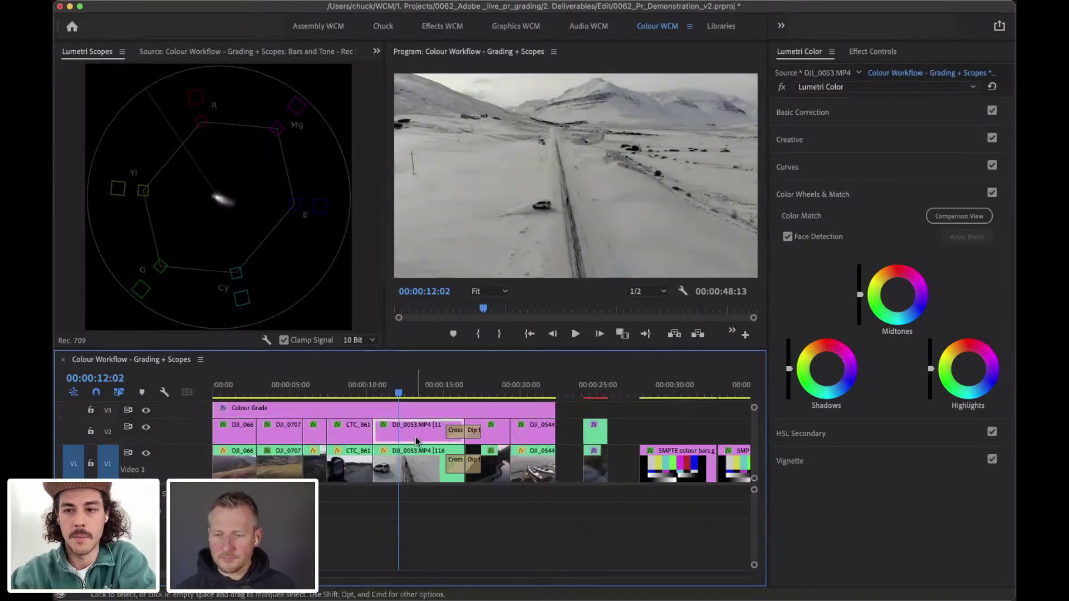
pyautogui.click(146, 411)
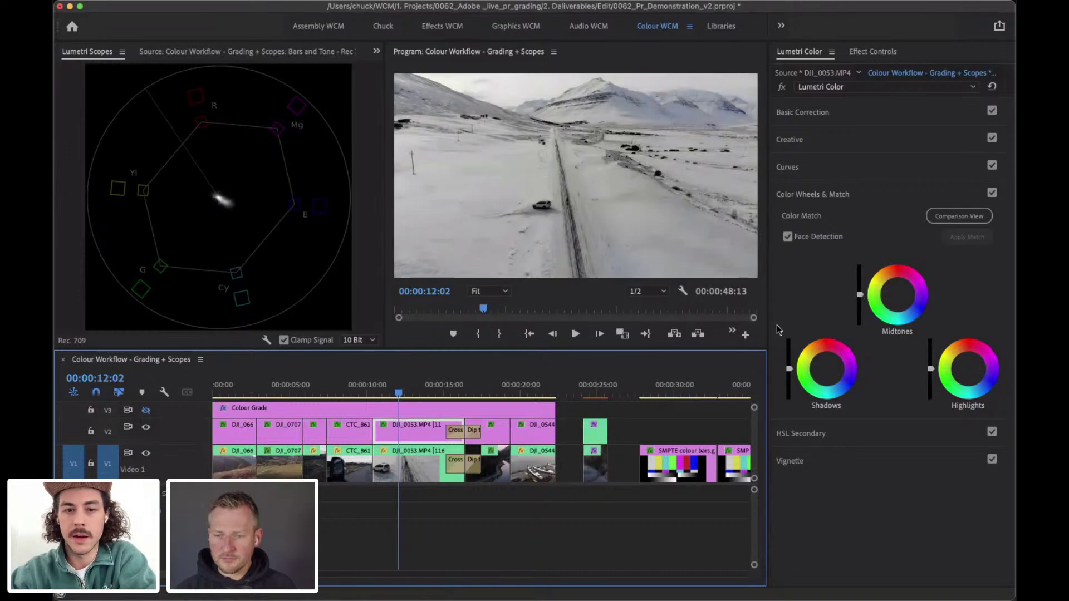
# Try a magenta tint and a lower luminance on the midtones wheel of the snowy road clip, resetting each to neutral.
pyautogui.click(894, 294)
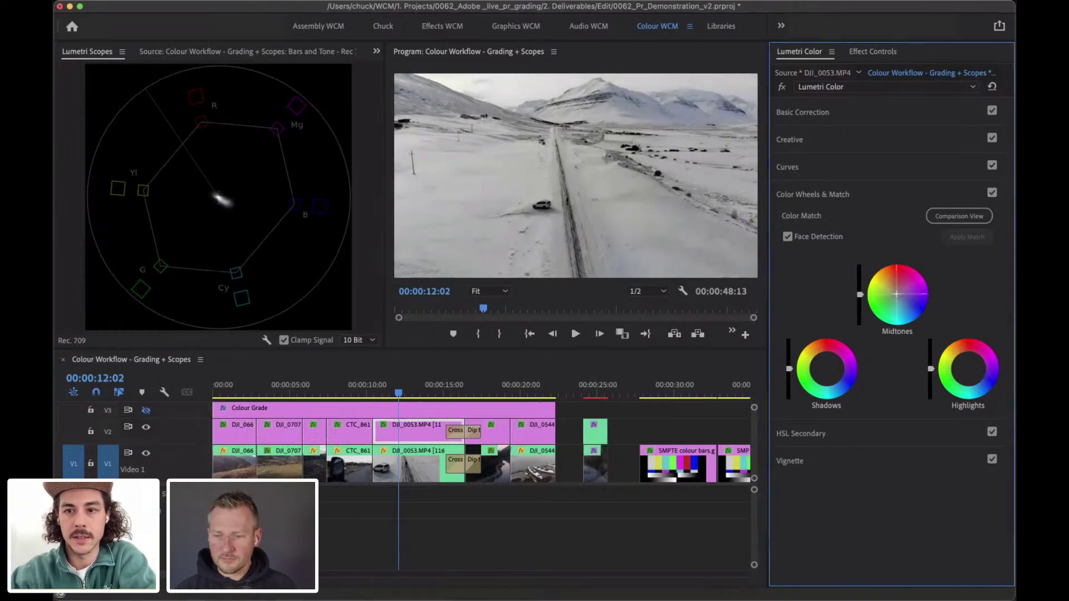
pyautogui.moveTo(893, 284)
pyautogui.mouseDown()
pyautogui.moveTo(905, 283)
pyautogui.moveTo(885, 303)
pyautogui.moveTo(887, 282)
pyautogui.moveTo(908, 277)
pyautogui.mouseUp()
pyautogui.doubleClick(896, 294)
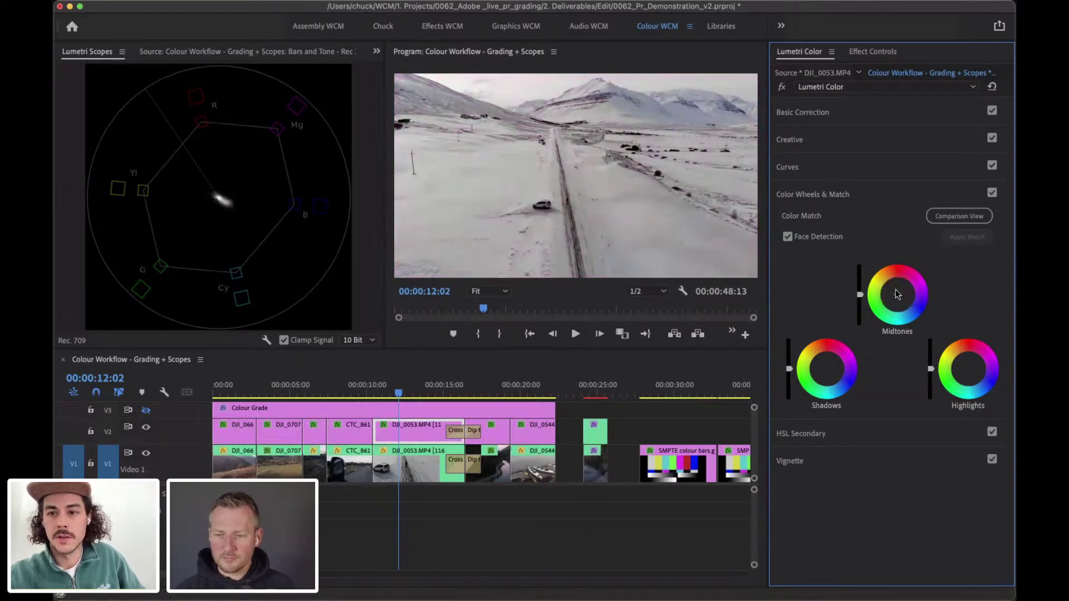
pyautogui.moveTo(860, 292); pyautogui.dragTo(860, 305)
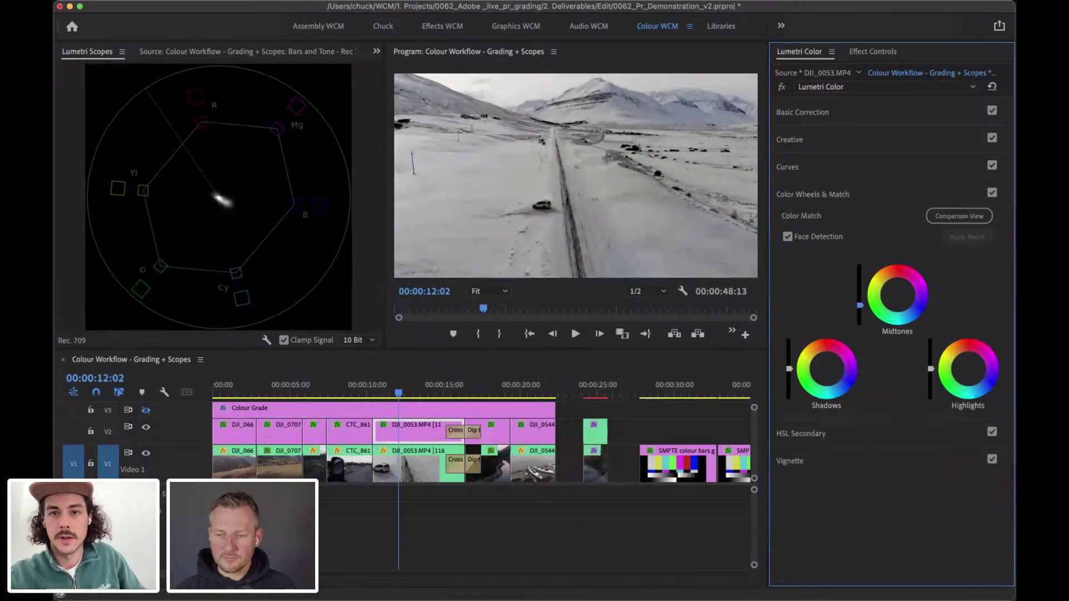
pyautogui.doubleClick(860, 304)
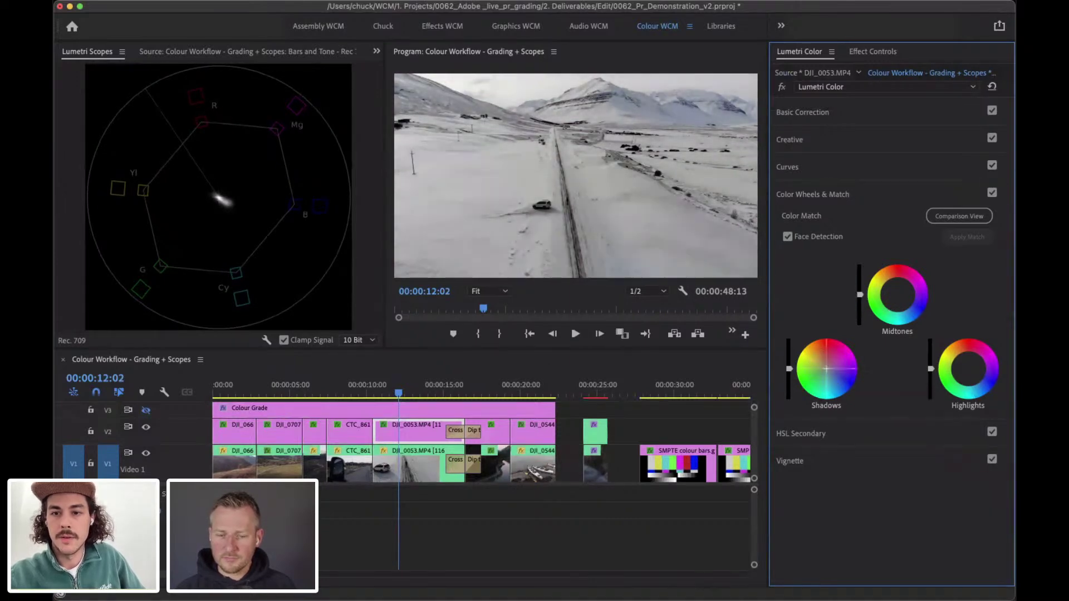
# Push the shadows wheel towards cyan and the highlights wheel towards red for a teal-and-orange look on the snowy road clip.
pyautogui.moveTo(828, 368); pyautogui.dragTo(828, 381)
pyautogui.moveTo(966, 365); pyautogui.dragTo(967, 357)
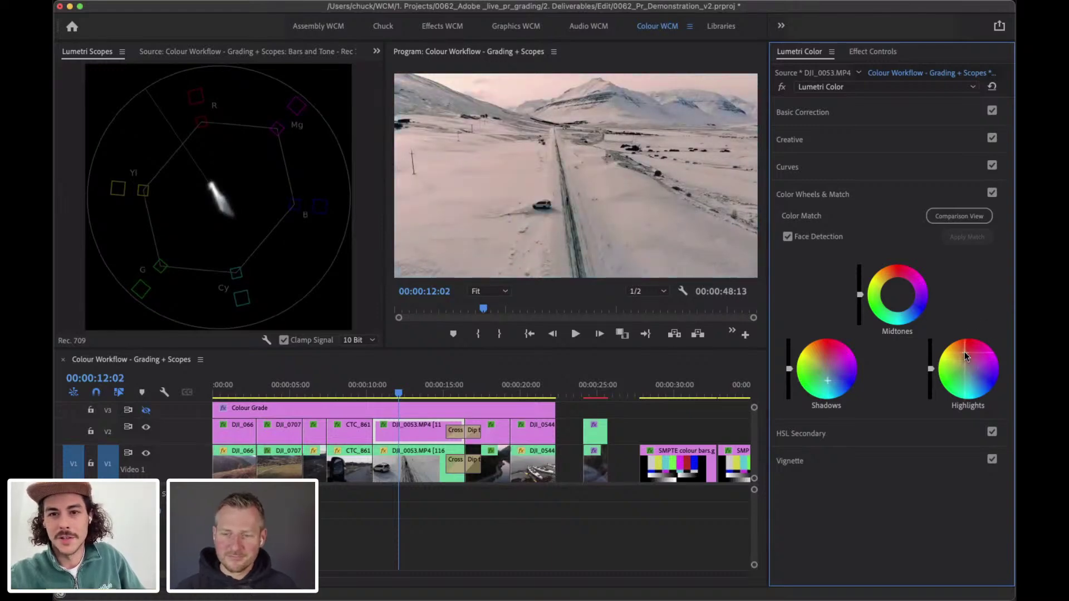
pyautogui.moveTo(966, 357); pyautogui.dragTo(965, 358)
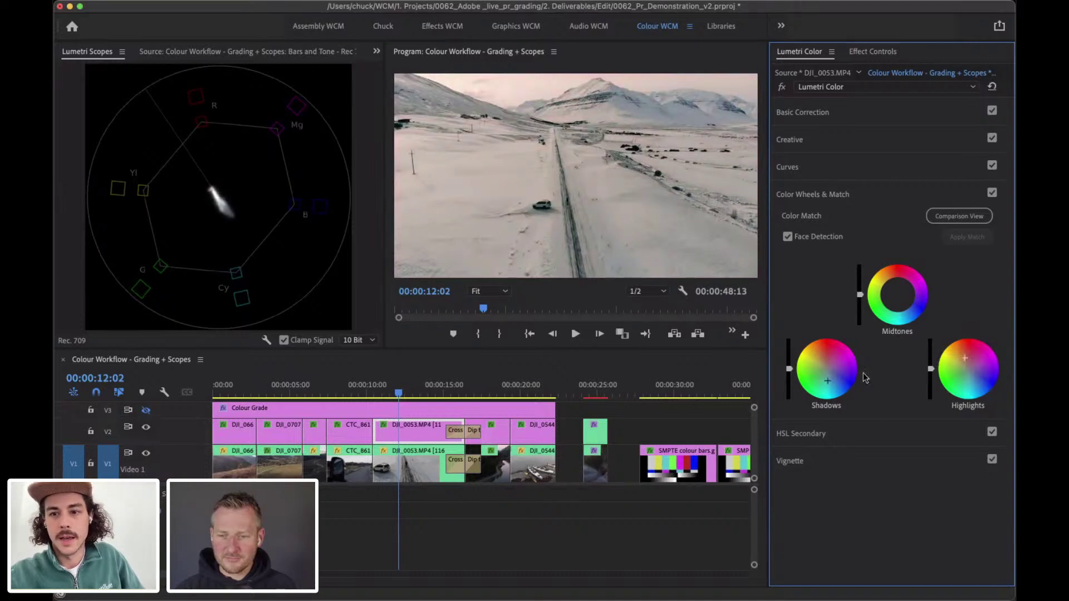
pyautogui.moveTo(832, 362); pyautogui.dragTo(815, 379)
pyautogui.click(826, 385)
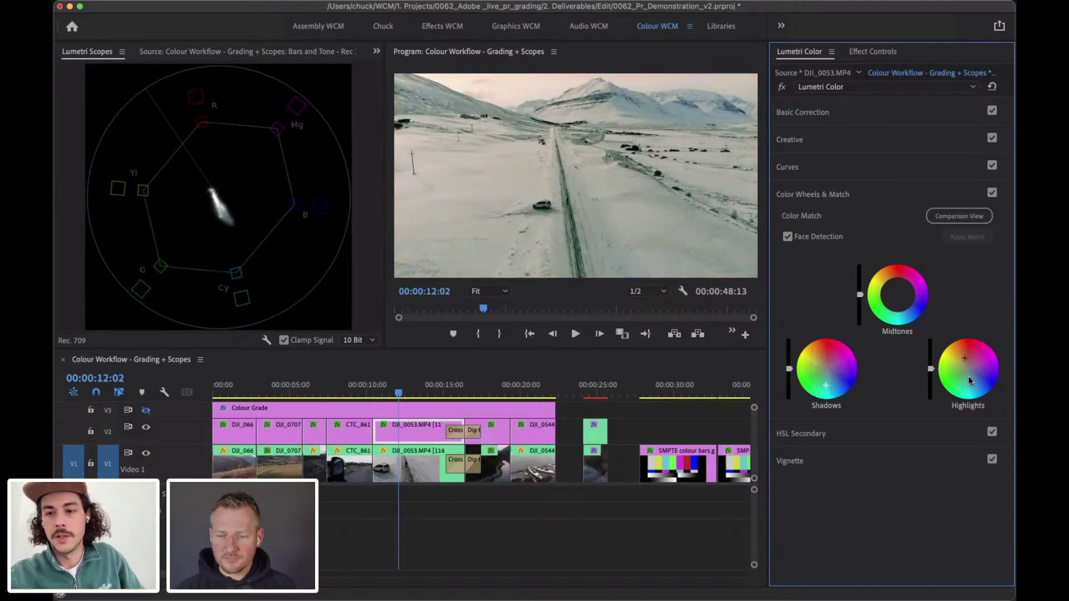
pyautogui.moveTo(973, 358); pyautogui.dragTo(966, 353)
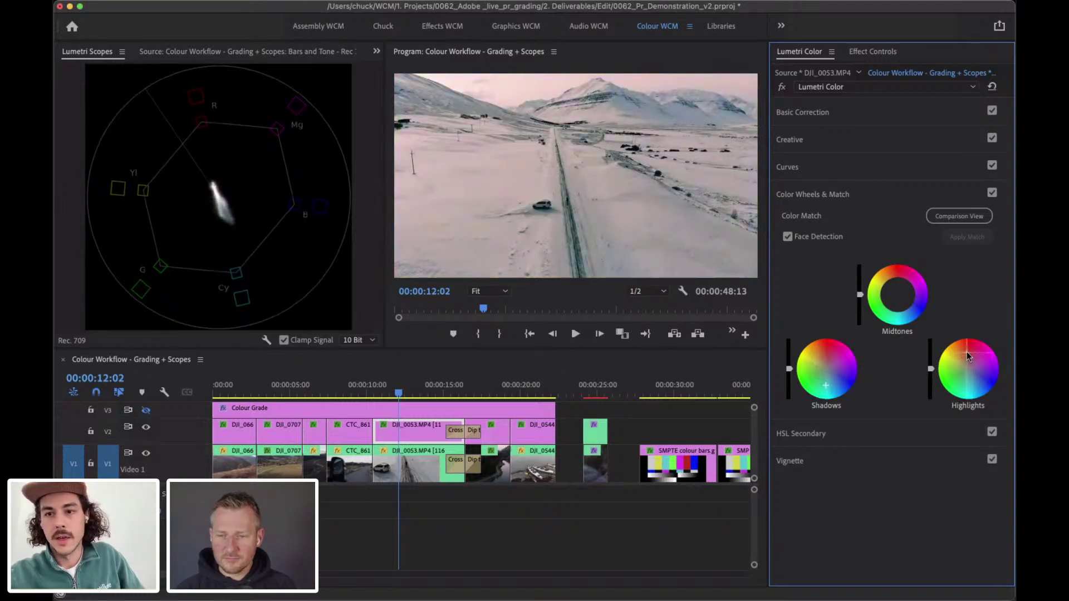
# Reset the midtones, shadows and highlights wheels, and compare the snowy road clip with Color Wheels & Match switched off and on.
pyautogui.moveTo(897, 292); pyautogui.dragTo(894, 288)
pyautogui.doubleClick(895, 288)
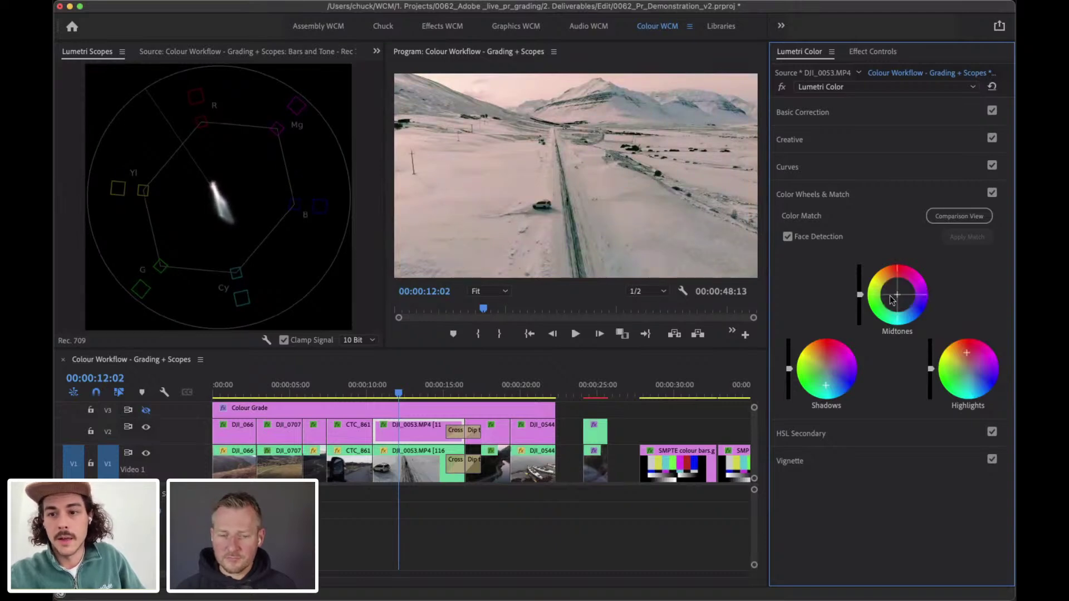
pyautogui.doubleClick(828, 368)
pyautogui.doubleClick(968, 369)
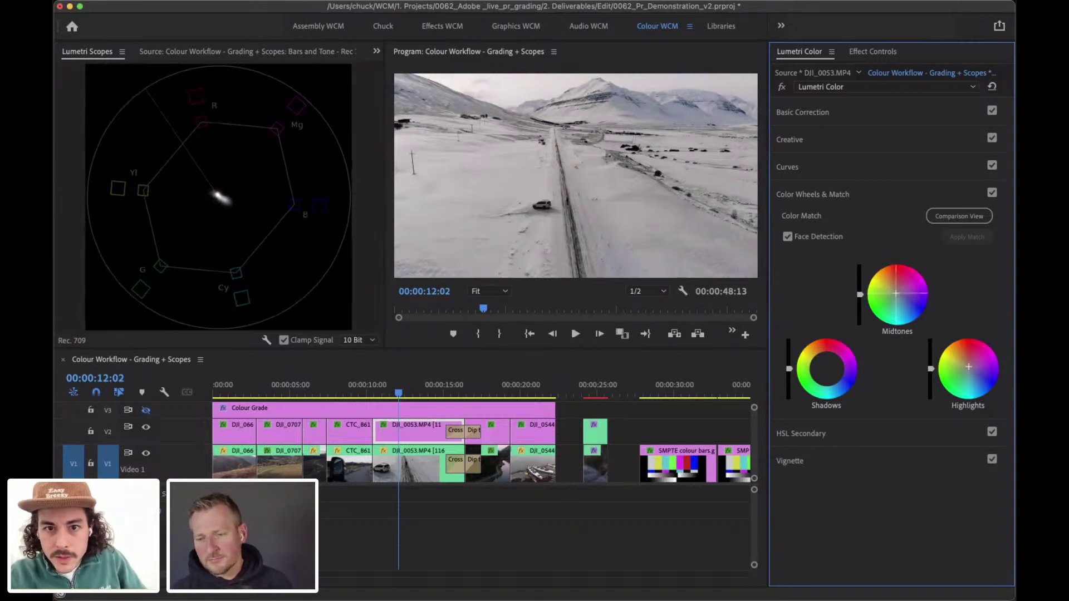
pyautogui.click(991, 194)
pyautogui.click(991, 193)
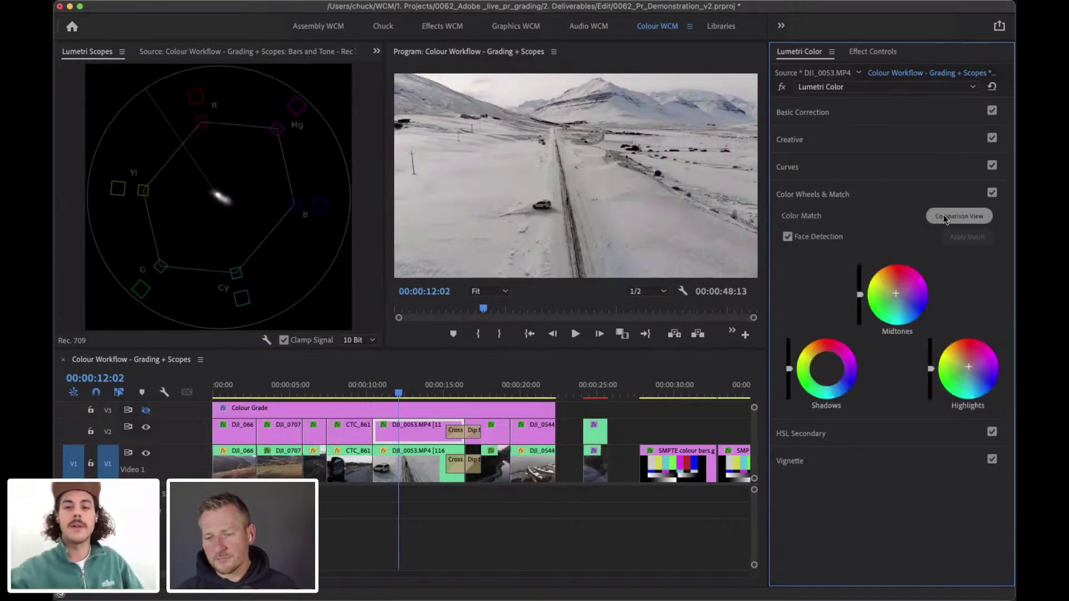
# Move the playhead to the car mirror clip at 00:00:09:00 and turn on the comparison view in the program monitor.
pyautogui.click(353, 388)
pyautogui.moveTo(353, 386); pyautogui.dragTo(351, 386)
pyautogui.click(622, 334)
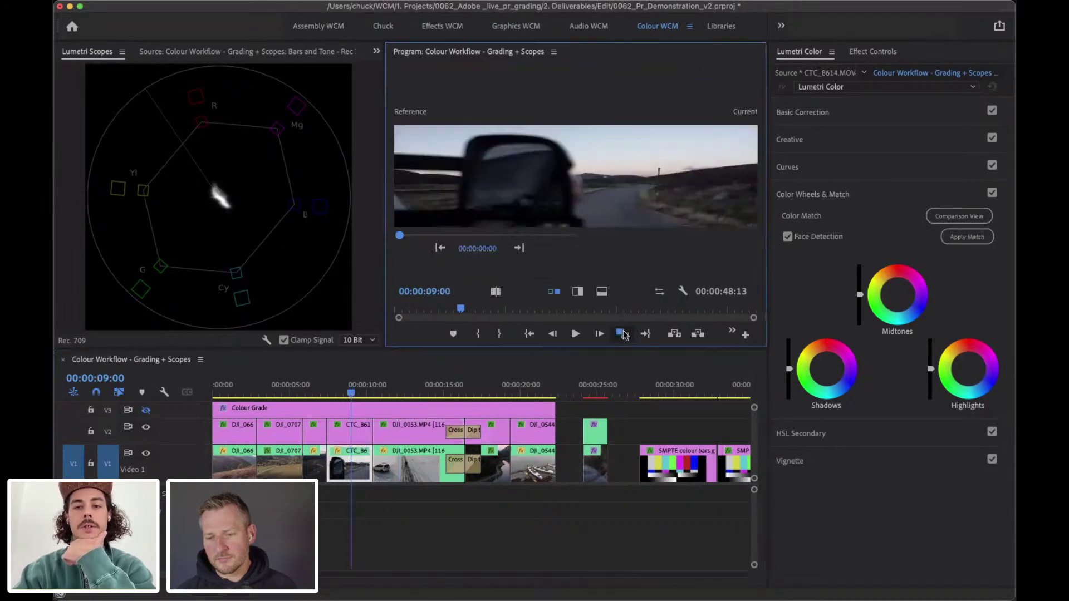
# Move the playhead to the valley clip DJI_0707.MP4 at 00:00:04:13, comparing with track V2 hidden and shown.
pyautogui.click(313, 389)
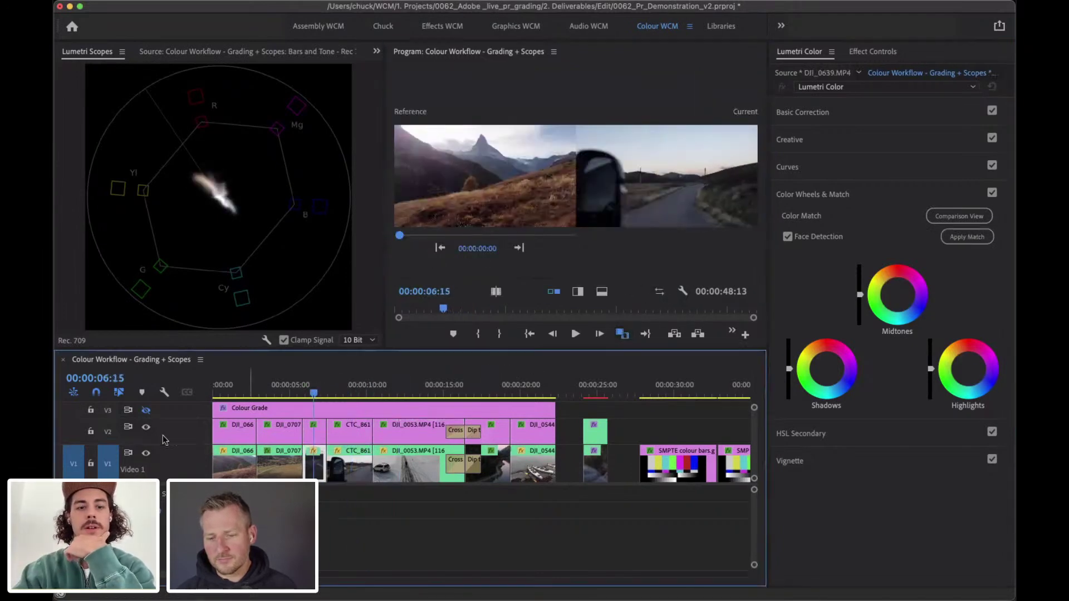
pyautogui.click(146, 427)
pyautogui.moveTo(279, 388)
pyautogui.mouseDown()
pyautogui.moveTo(223, 388)
pyautogui.moveTo(267, 388)
pyautogui.mouseUp()
pyautogui.click(146, 427)
pyautogui.moveTo(267, 391)
pyautogui.mouseDown()
pyautogui.moveTo(237, 390)
pyautogui.moveTo(283, 394)
pyautogui.mouseUp()
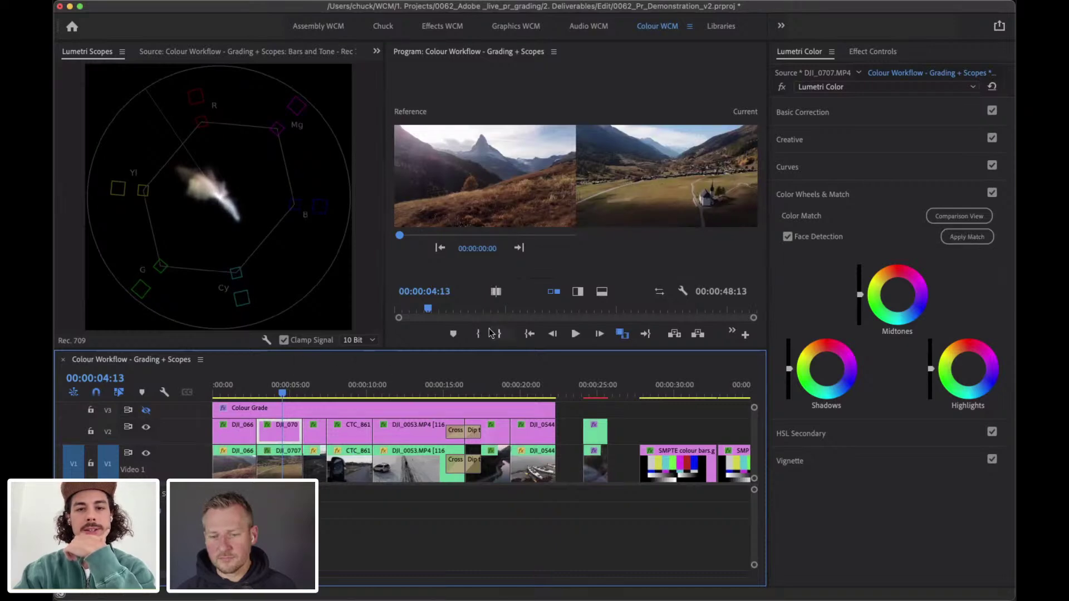
# Apply the color match from the mountain reference frame to the valley clip, and compare by undoing and redoing it.
pyautogui.click(966, 238)
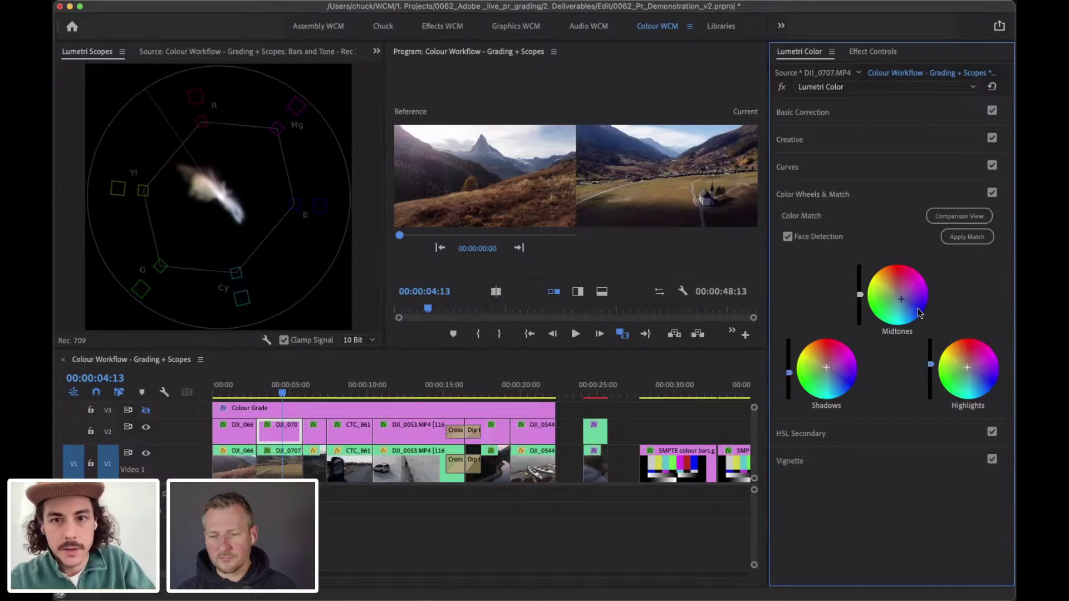
pyautogui.press('super+z')
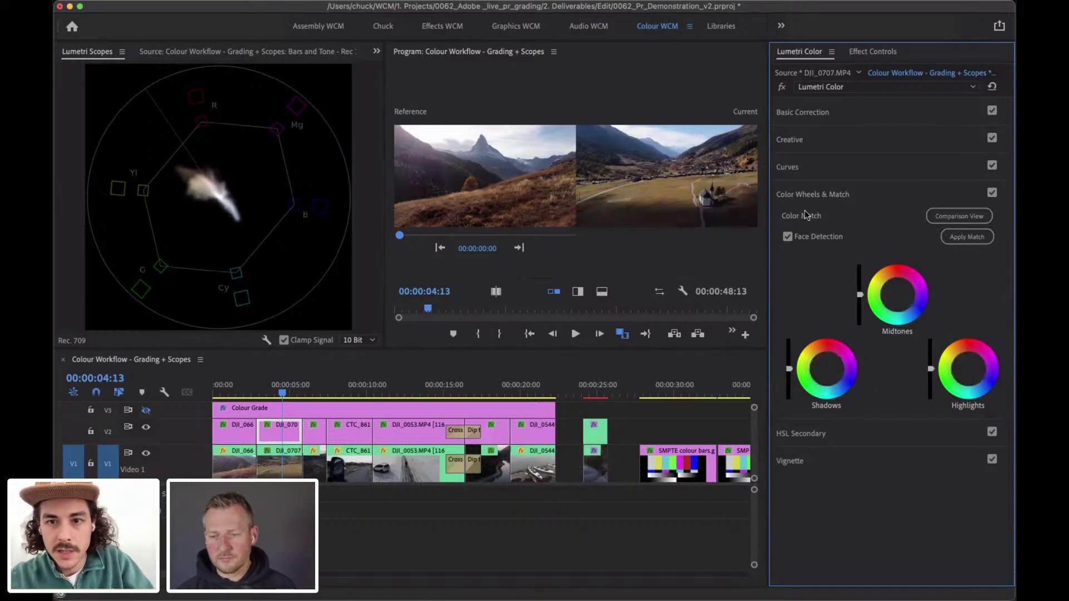
pyautogui.press('super+shift+z')
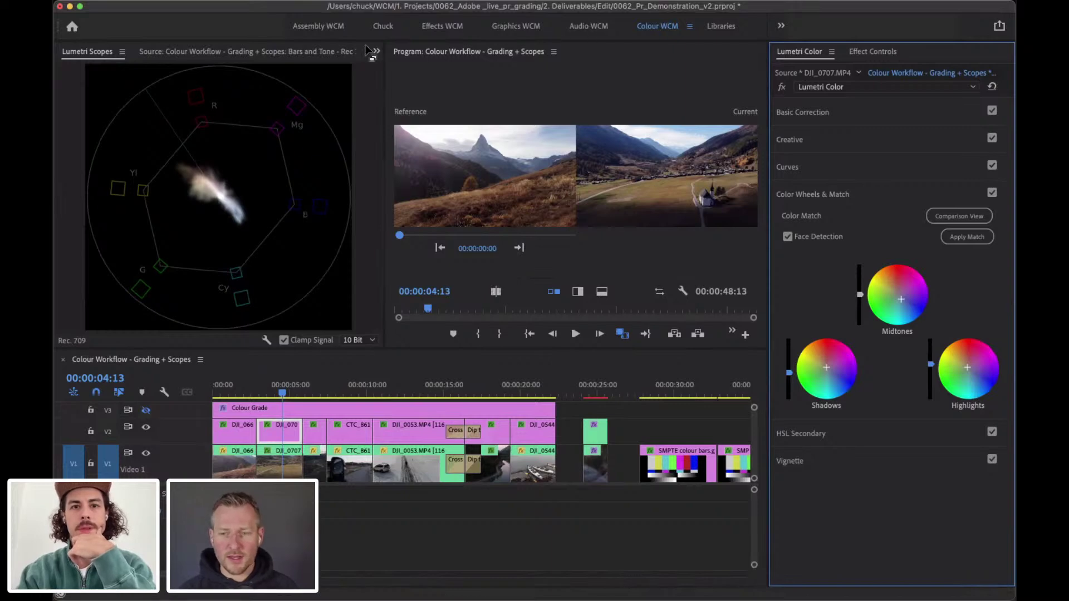
# Open the Colour Workflow - Skin Tone Line sequence with the playhead at 00:00:06:21, and display it in the Colour WCM workspace.
pyautogui.click(383, 26)
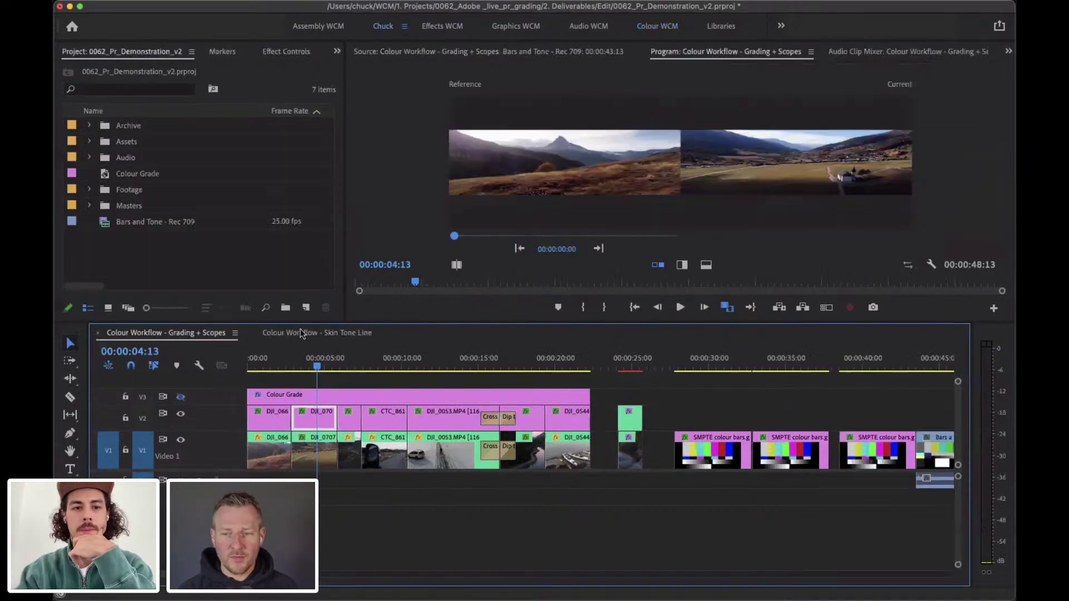
pyautogui.click(296, 332)
pyautogui.moveTo(348, 365)
pyautogui.mouseDown()
pyautogui.moveTo(374, 365)
pyautogui.moveTo(338, 365)
pyautogui.mouseUp()
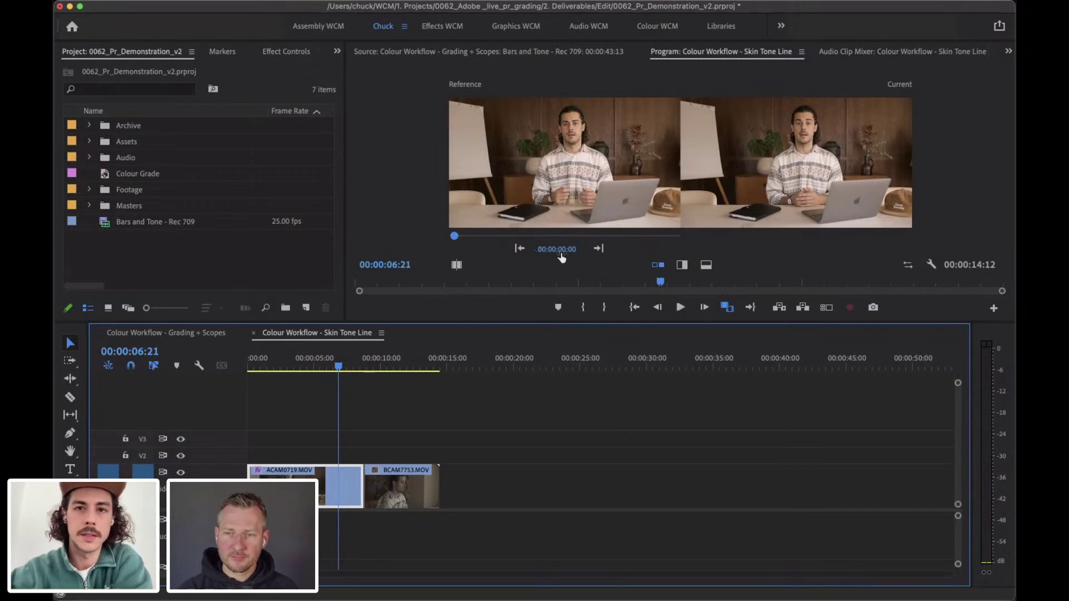
pyautogui.click(661, 26)
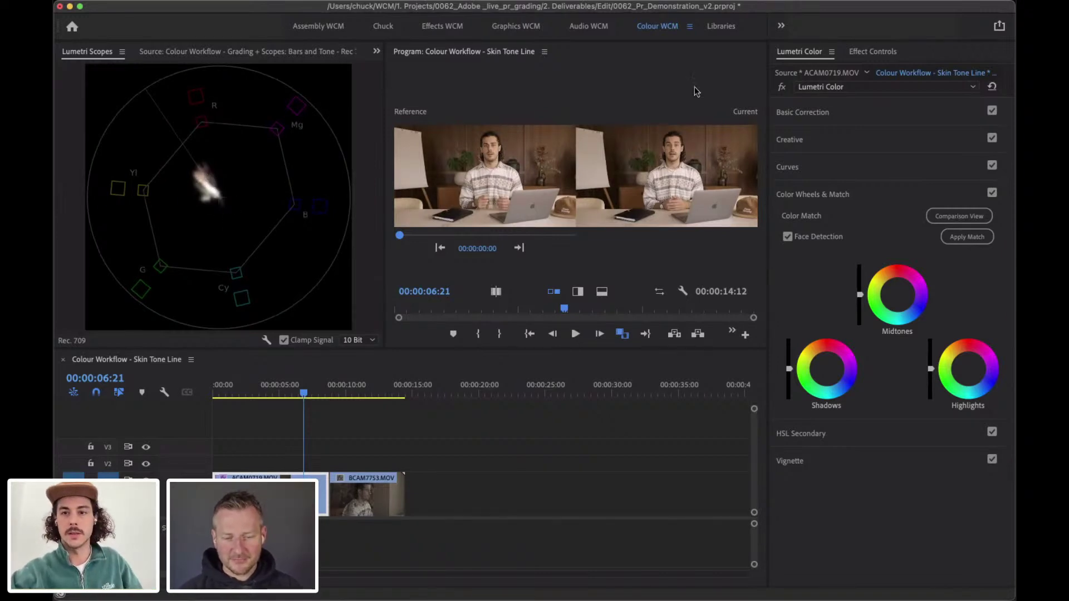
# Collapse the color wheels, expand the HSL Secondary section, and turn off the comparison view for the interview clip.
pyautogui.click(804, 196)
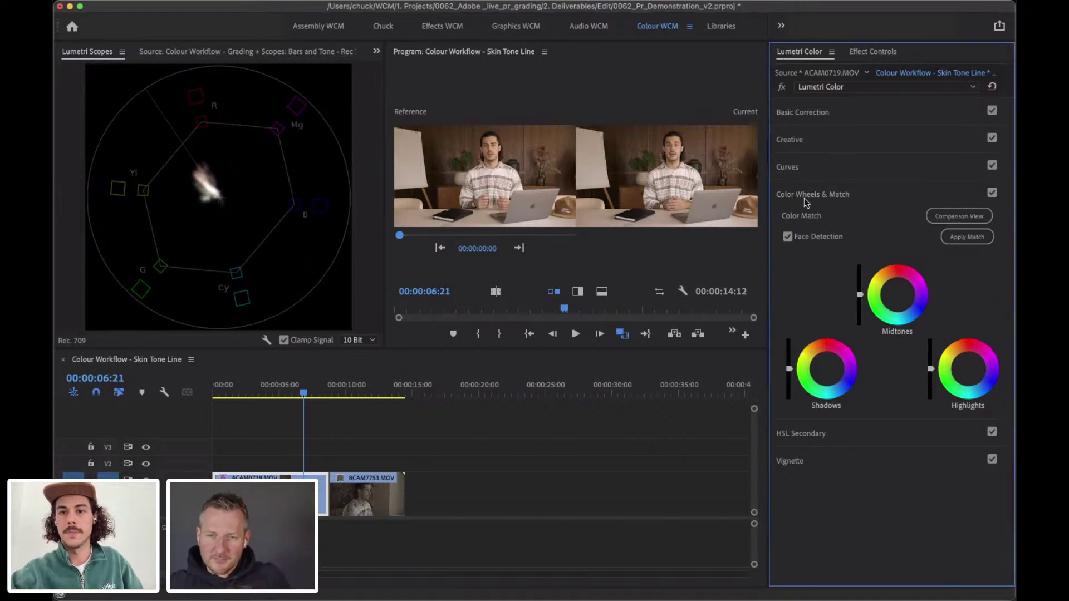
pyautogui.click(820, 223)
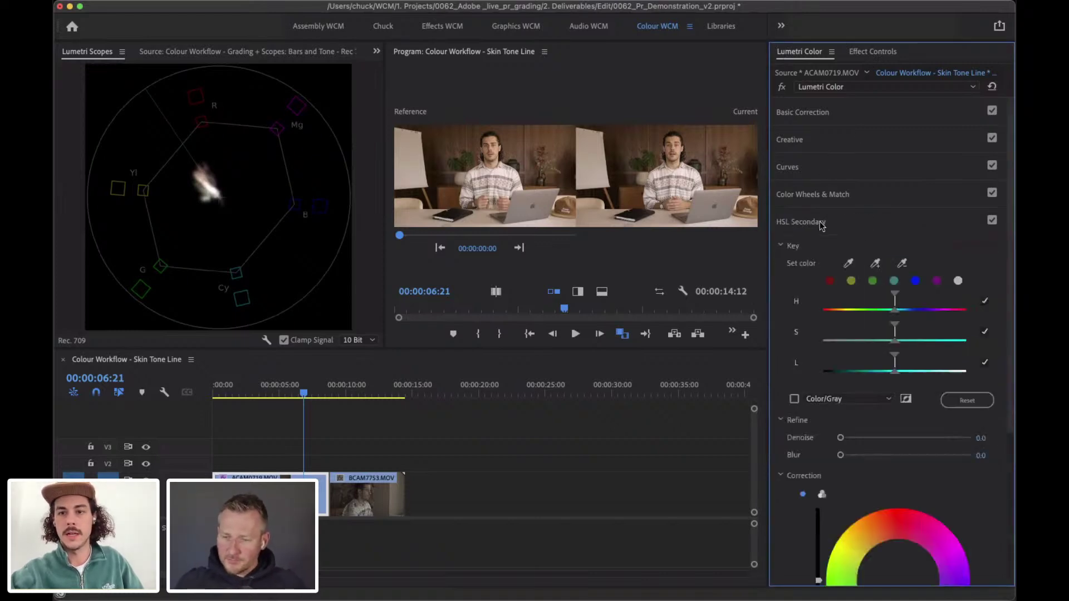
pyautogui.scroll(-1, 880, 234)
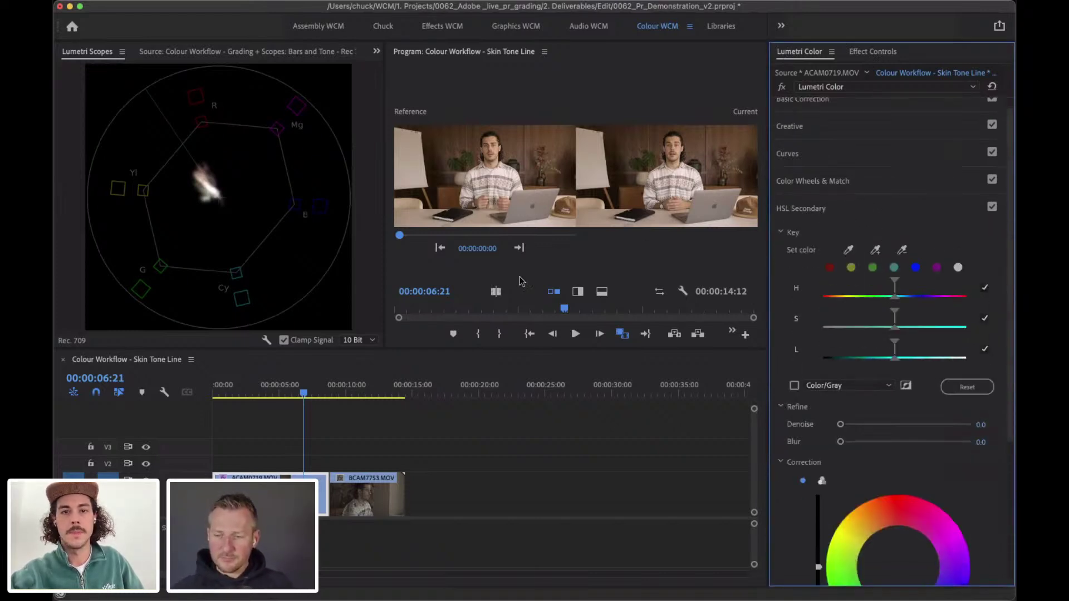
pyautogui.click(622, 333)
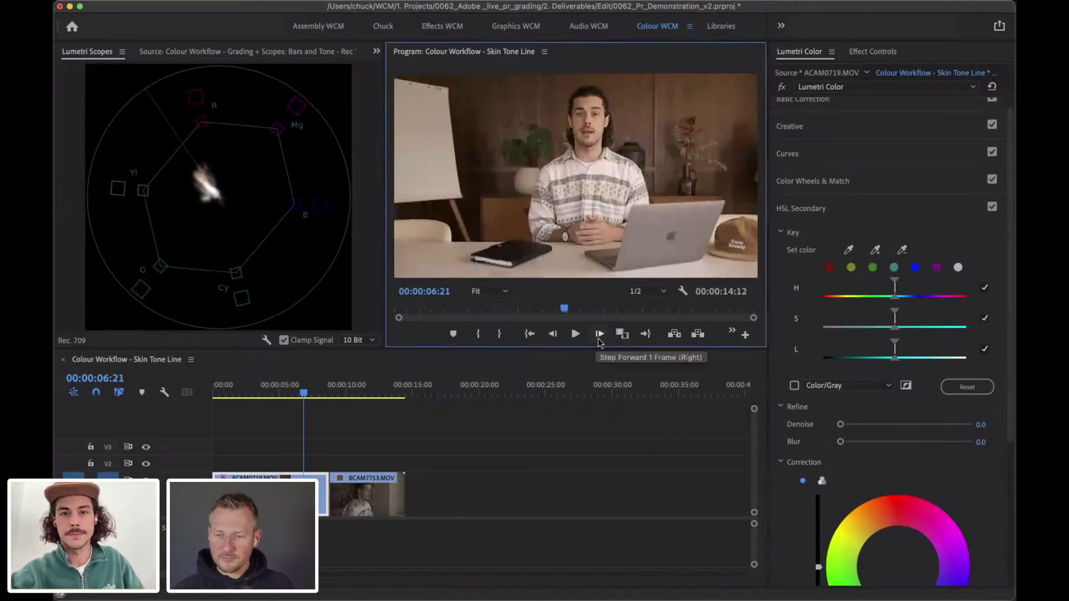
# Key the man's skin tone by sampling his face with the Set color eyedropper, and display the mask as Color/Black.
pyautogui.click(849, 250)
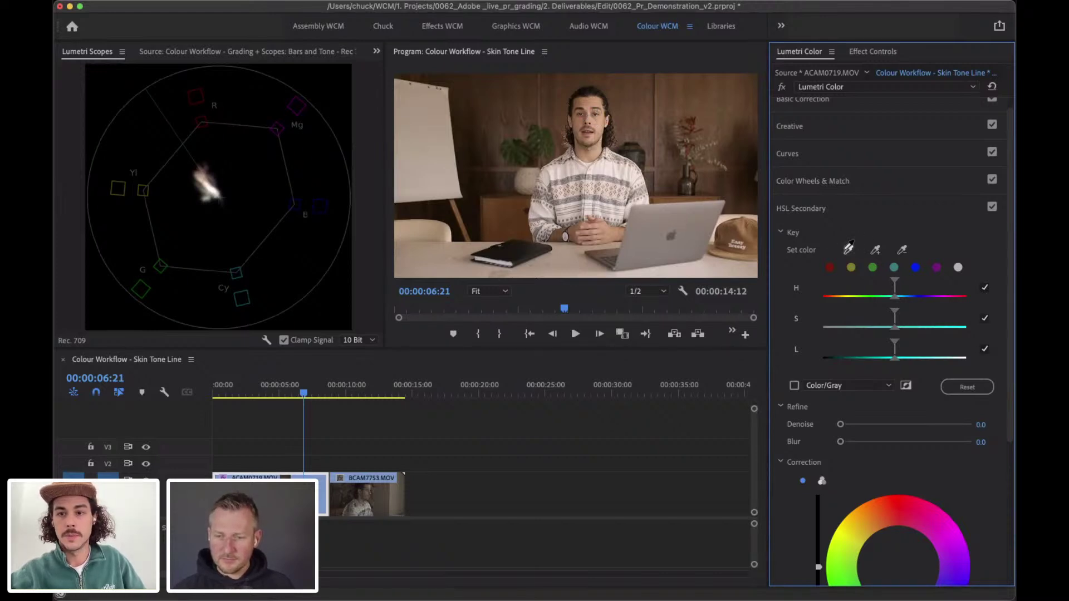
pyautogui.click(598, 124)
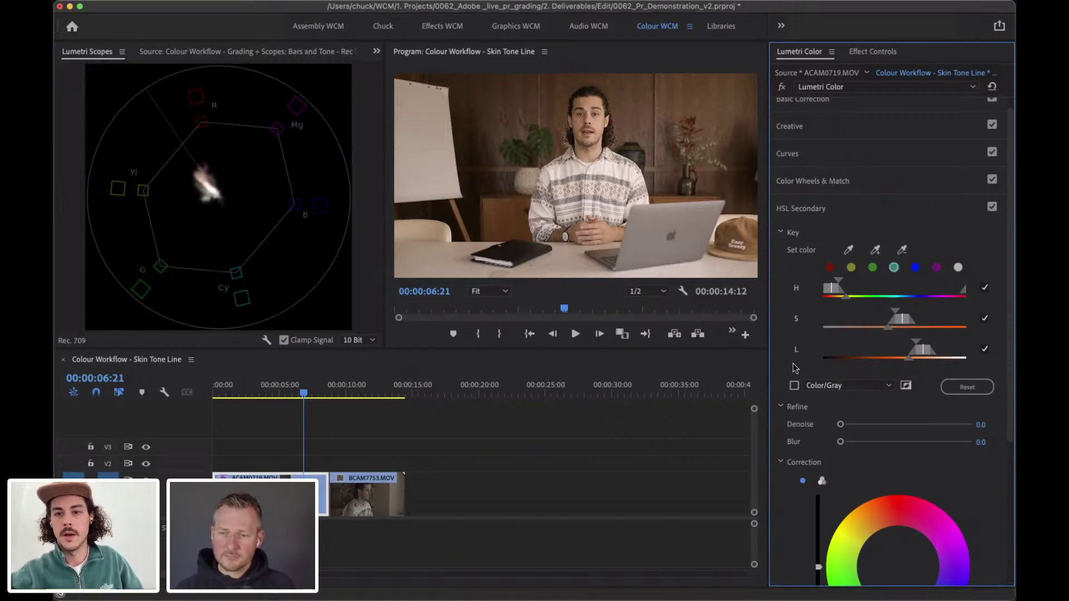
pyautogui.click(795, 386)
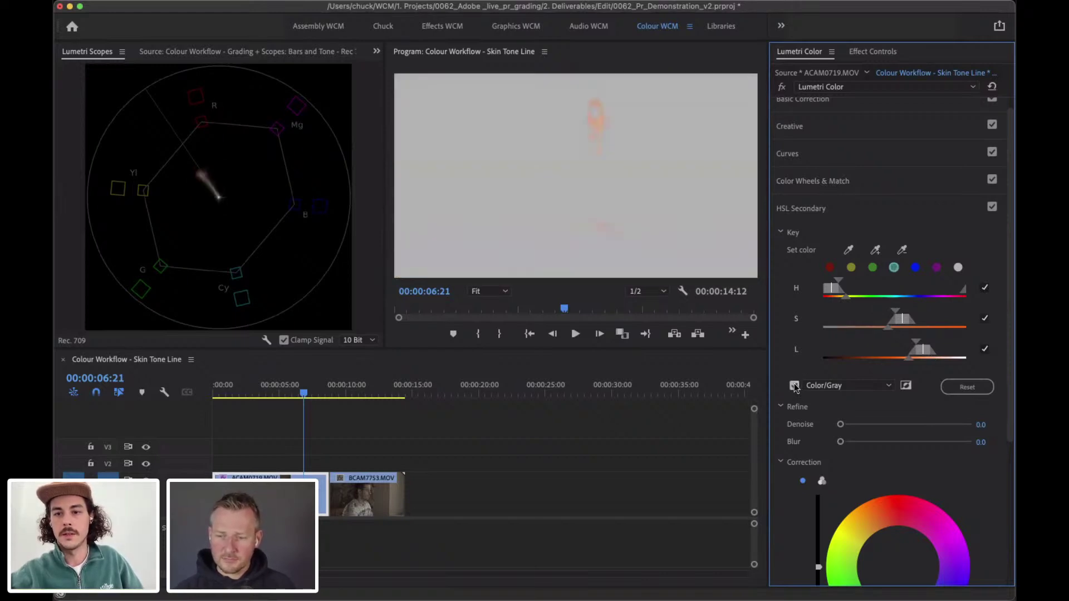
pyautogui.click(841, 386)
pyautogui.click(840, 413)
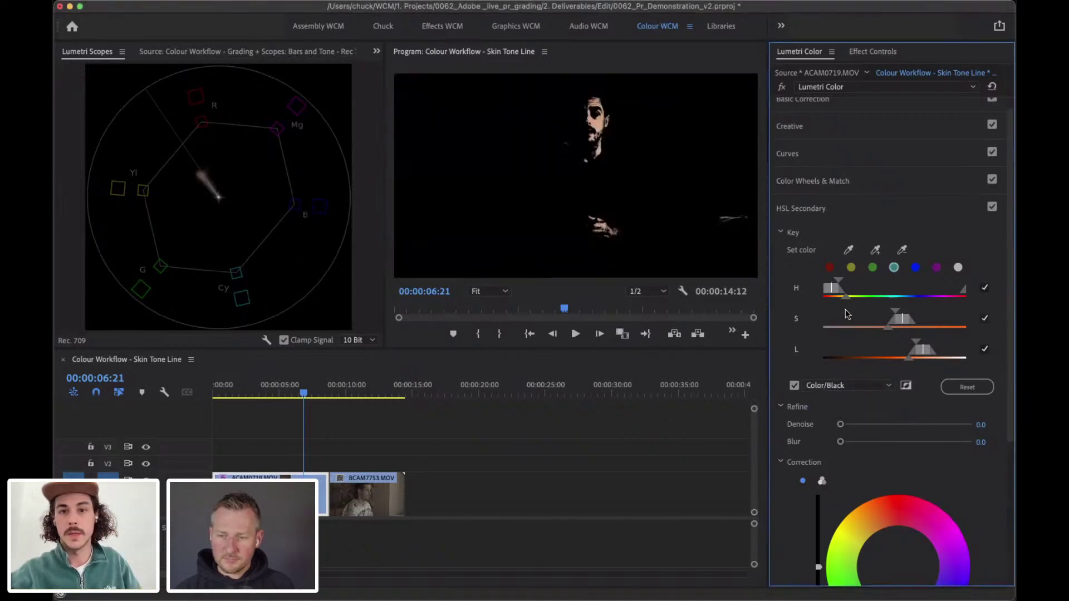
# Refine the skin key's hue and saturation ranges, and add a color sample from the shaded side of the man's face.
pyautogui.moveTo(841, 287)
pyautogui.mouseDown()
pyautogui.moveTo(855, 286)
pyautogui.moveTo(840, 284)
pyautogui.moveTo(845, 300)
pyautogui.mouseUp()
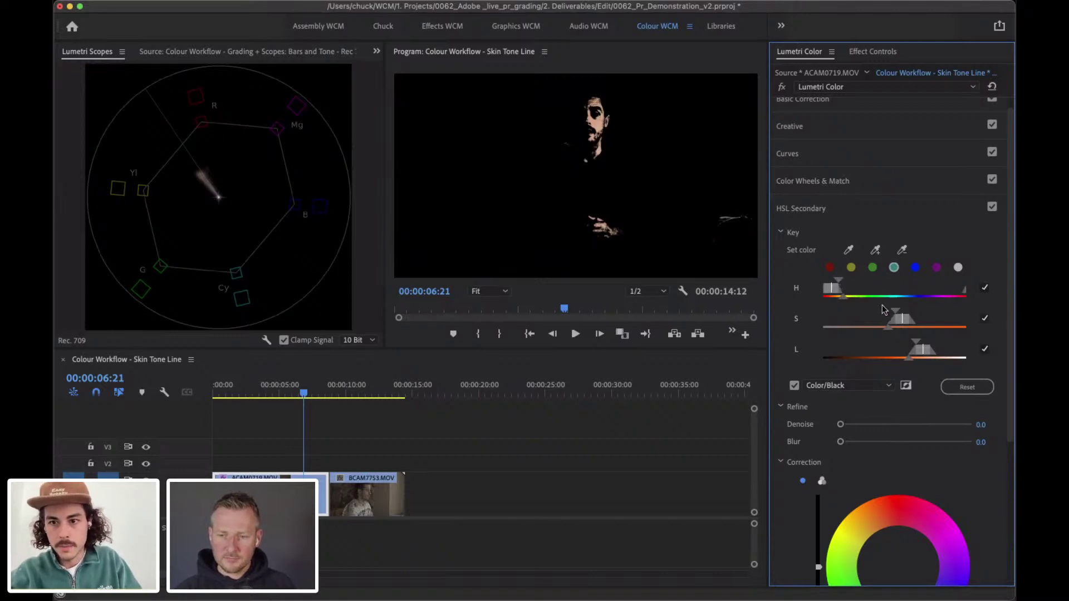
pyautogui.moveTo(902, 319)
pyautogui.mouseDown()
pyautogui.moveTo(891, 312)
pyautogui.moveTo(871, 329)
pyautogui.moveTo(913, 352)
pyautogui.moveTo(879, 353)
pyautogui.moveTo(938, 350)
pyautogui.moveTo(891, 350)
pyautogui.moveTo(939, 318)
pyautogui.moveTo(888, 319)
pyautogui.moveTo(917, 313)
pyautogui.moveTo(828, 289)
pyautogui.mouseUp()
pyautogui.click(875, 249)
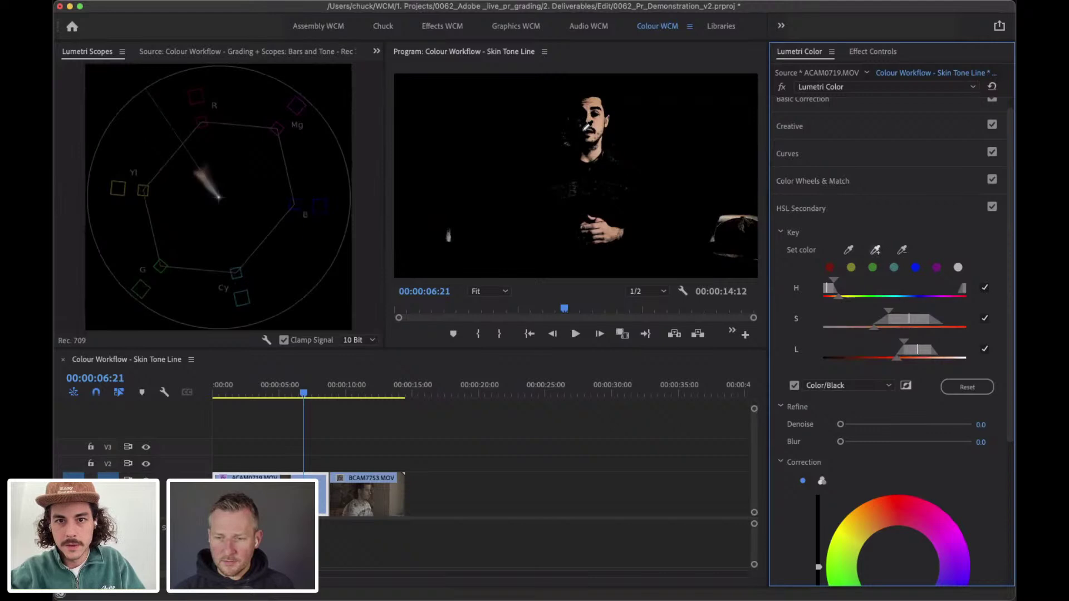
pyautogui.click(584, 130)
# Remove the brown wood-panel background color from the skin key with the subtract eyedropper.
pyautogui.click(902, 250)
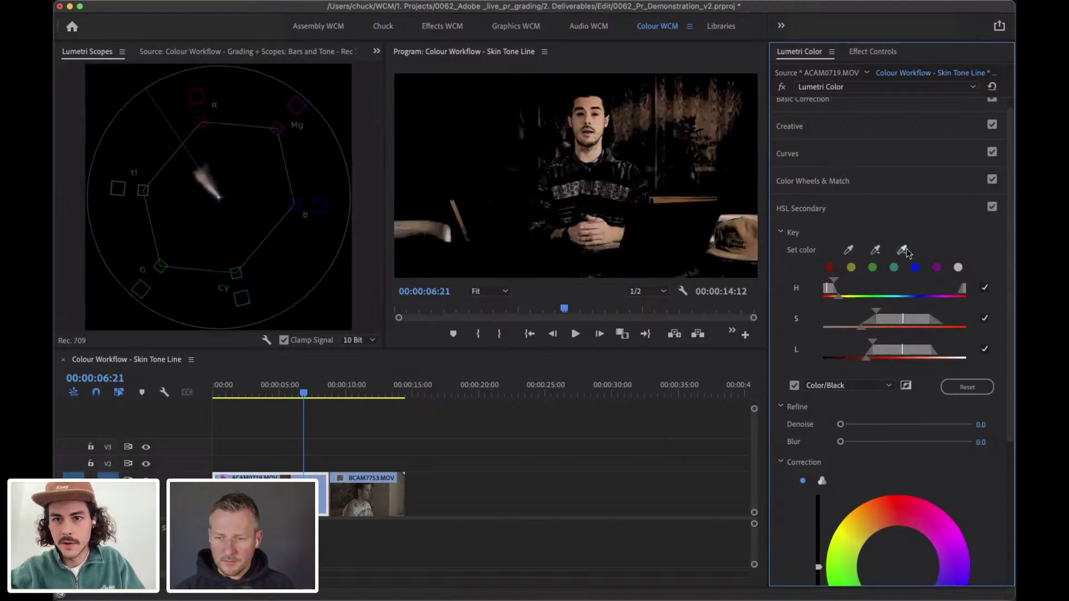
pyautogui.click(705, 118)
pyautogui.click(705, 118)
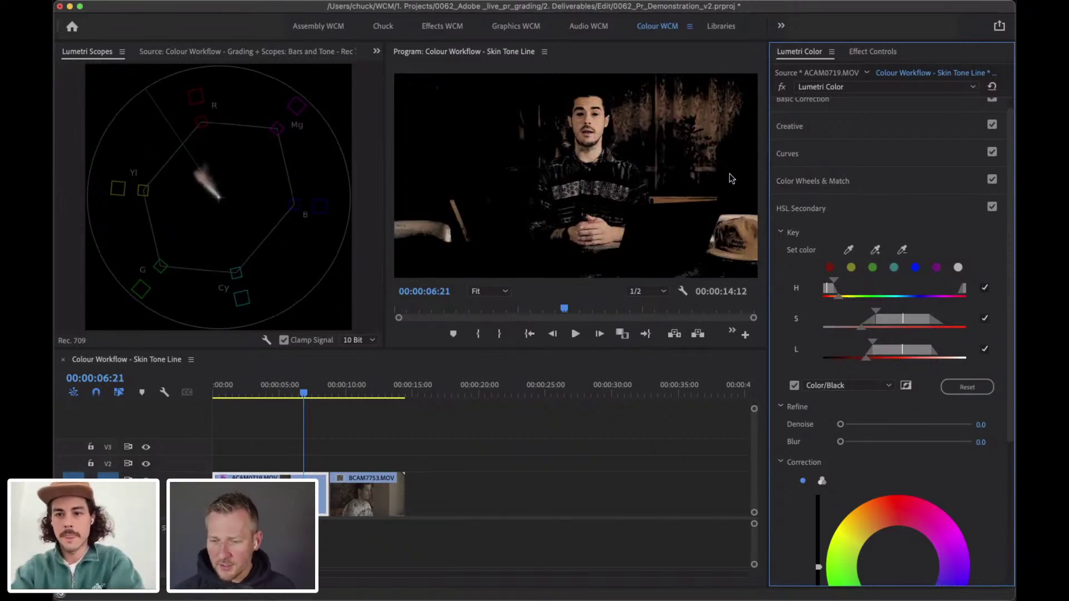
# Fine-tune the skin key's luminance, saturation and hue ranges, and bring up the interview clip's effect controls.
pyautogui.moveTo(872, 343); pyautogui.dragTo(875, 346)
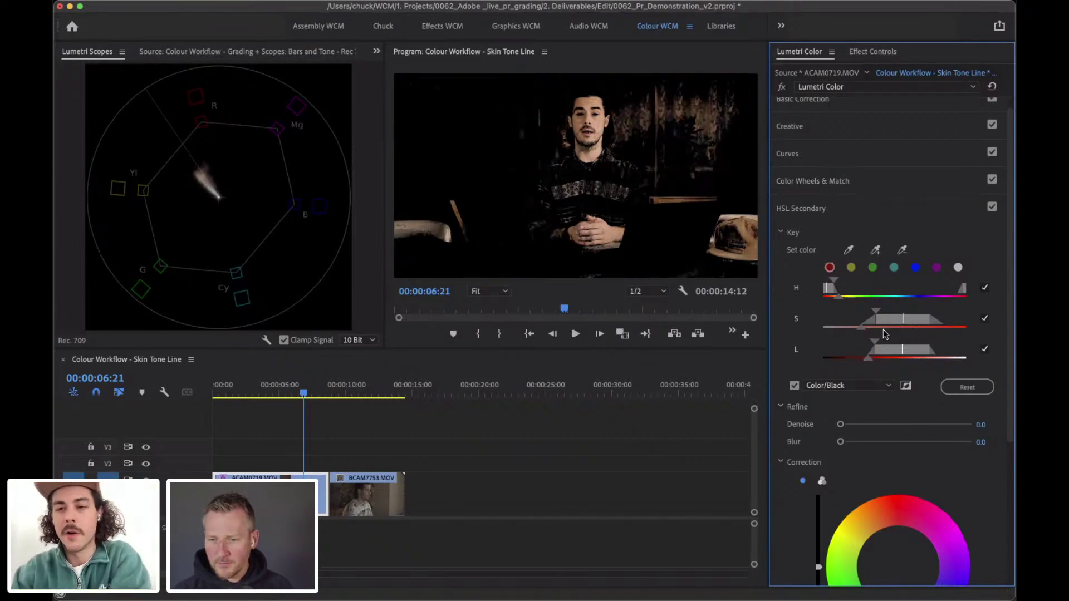
pyautogui.moveTo(877, 314); pyautogui.dragTo(840, 295)
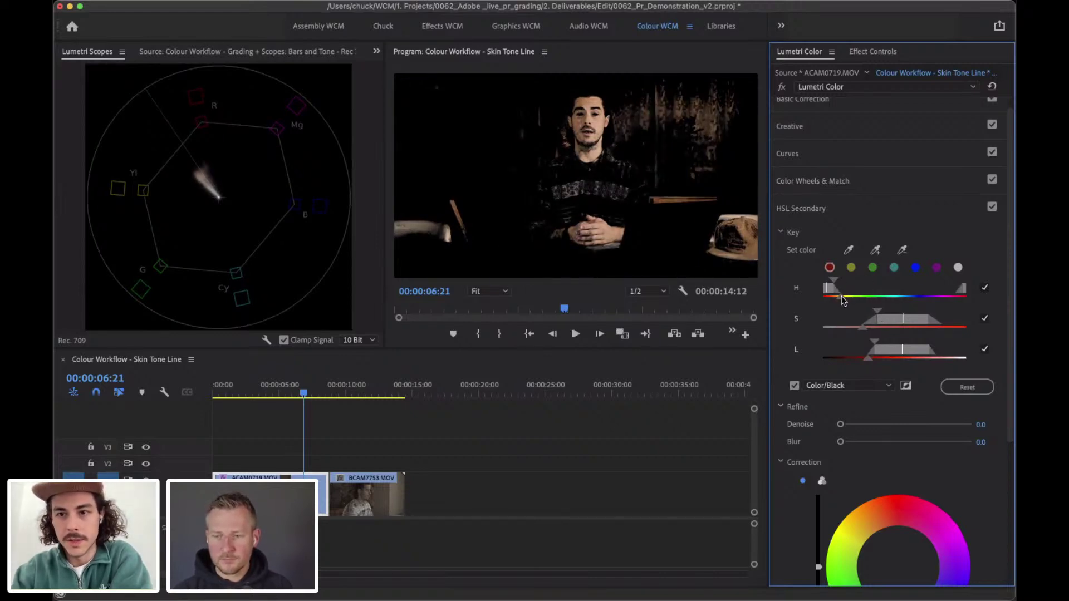
pyautogui.click(871, 57)
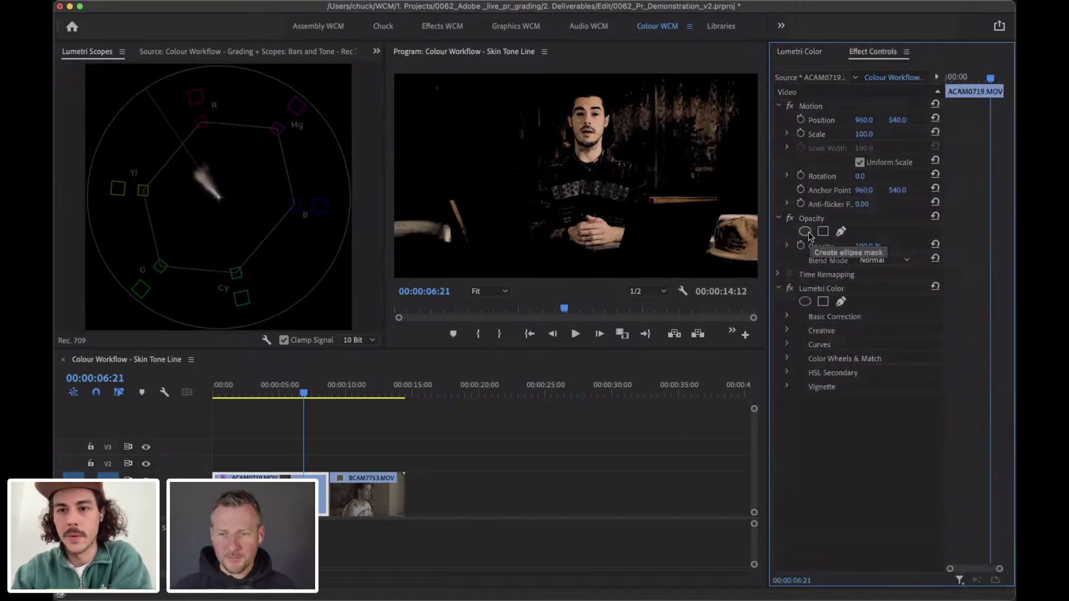
pyautogui.click(841, 232)
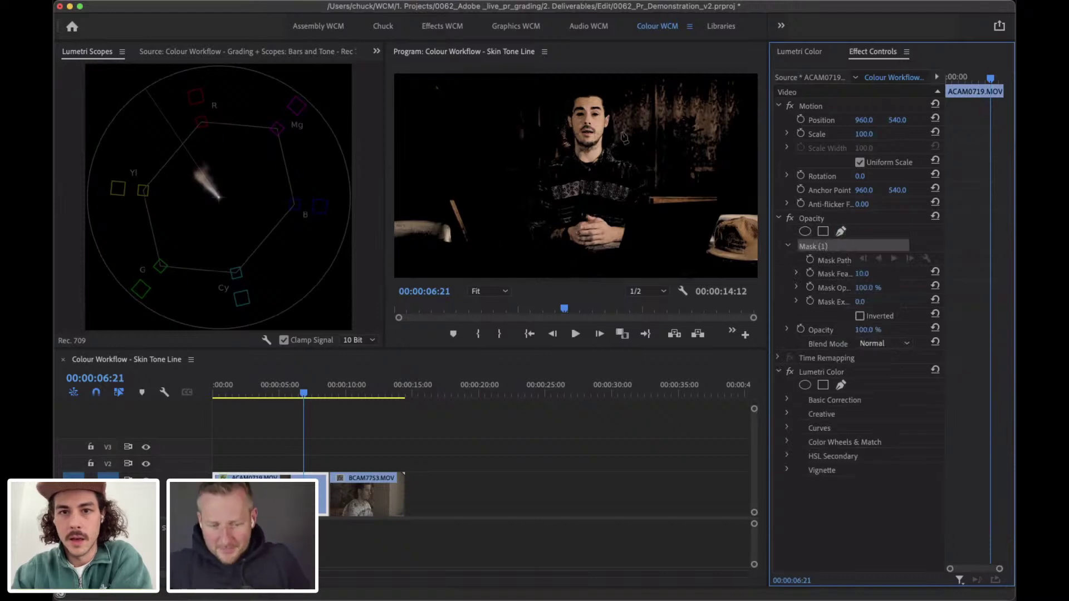
pyautogui.click(602, 95)
pyautogui.click(610, 110)
pyautogui.press('super+z')
pyautogui.press('super+z')
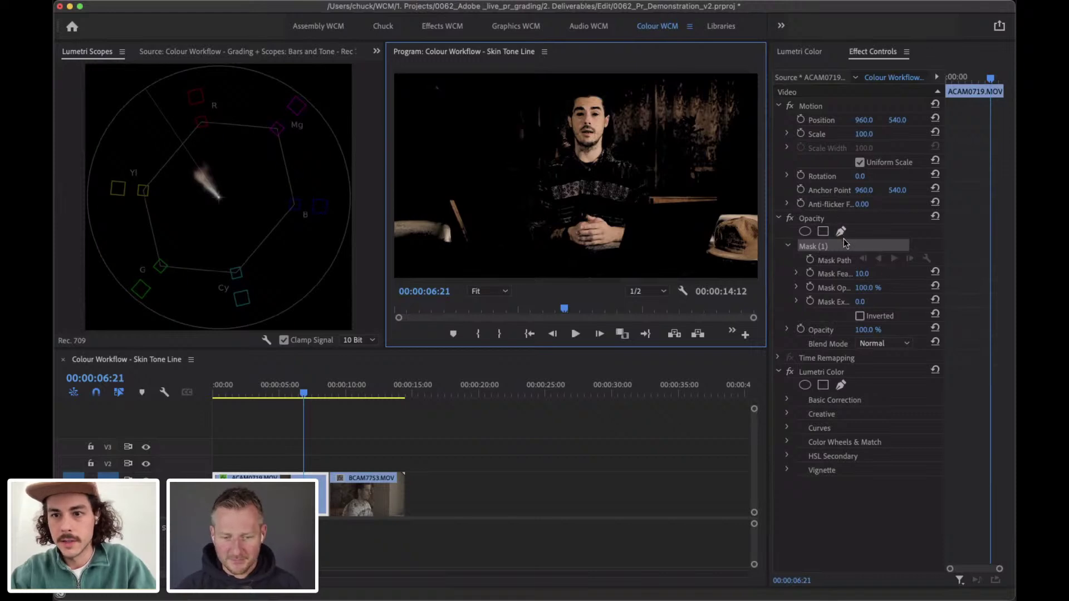
pyautogui.click(859, 246)
pyautogui.press('Delete')
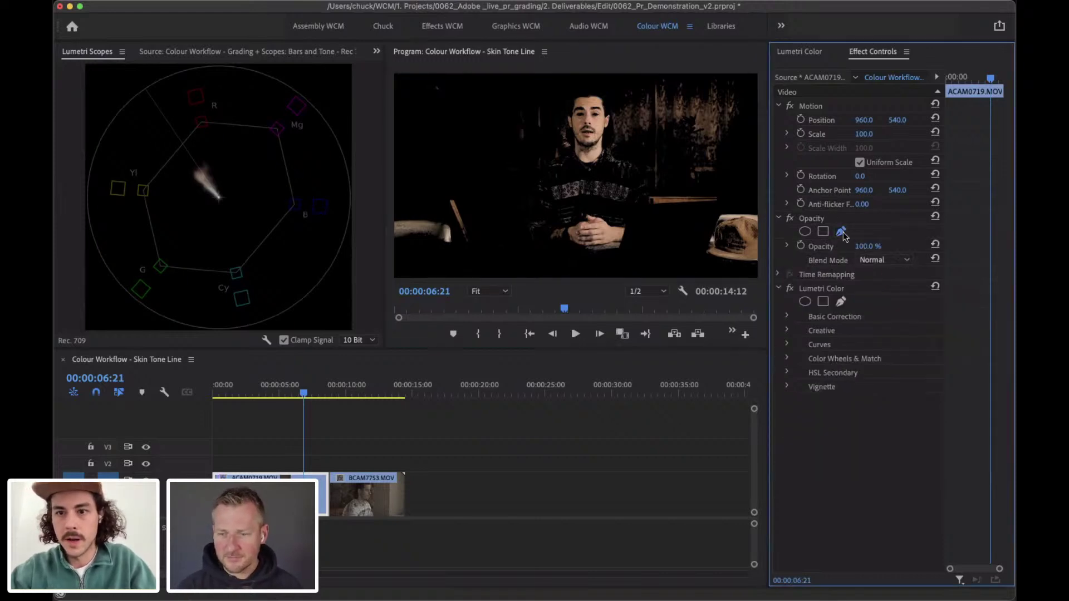
# Draw a closed freeform opacity mask around the man's head and neck with the Pen tool, and deselect the mask.
pyautogui.click(840, 231)
pyautogui.click(608, 99)
pyautogui.click(622, 128)
pyautogui.click(612, 154)
pyautogui.click(600, 178)
pyautogui.click(567, 177)
pyautogui.click(559, 151)
pyautogui.click(554, 121)
pyautogui.click(563, 93)
pyautogui.click(592, 77)
pyautogui.click(611, 98)
pyautogui.click(622, 109)
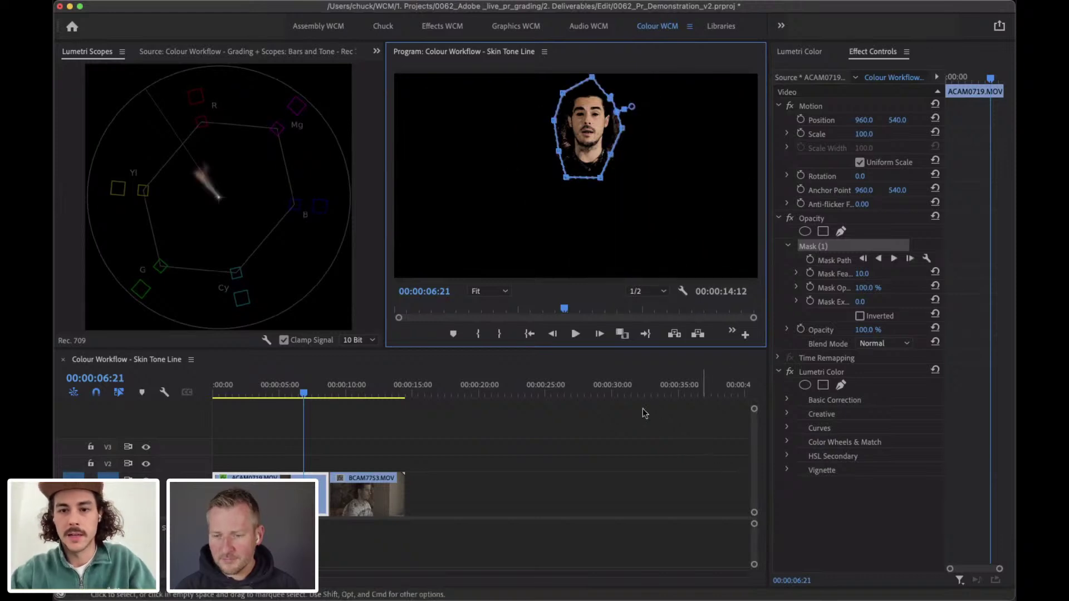
pyautogui.click(910, 477)
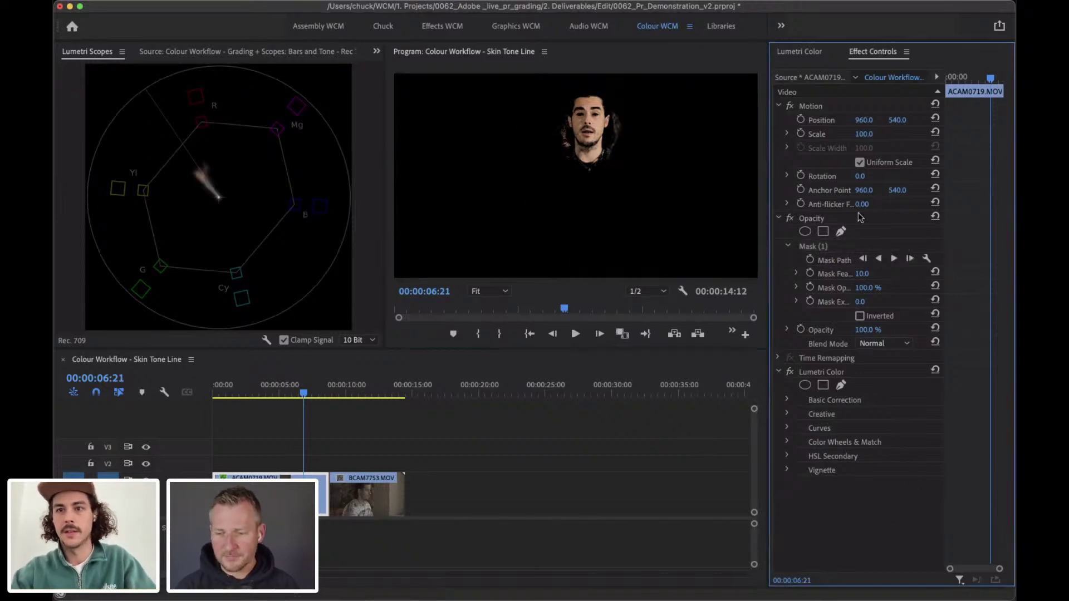
# Refine the skin key with Denoise 24.4 and Blur 1.5, and enlarge the program monitor.
pyautogui.click(798, 52)
pyautogui.scroll(-4, 856, 243)
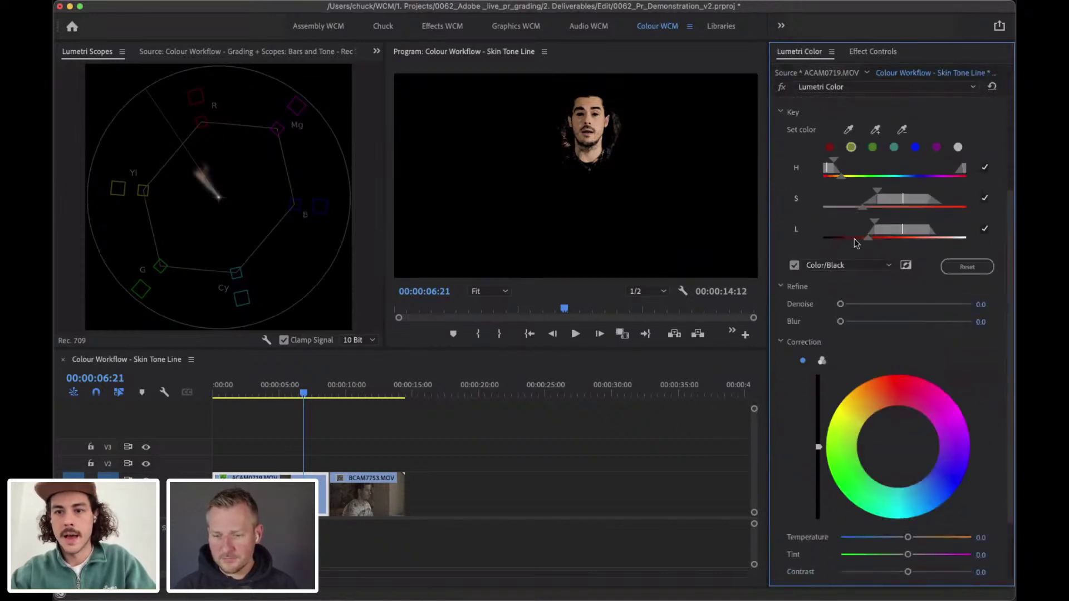
pyautogui.moveTo(841, 305); pyautogui.dragTo(868, 305)
pyautogui.click(493, 224)
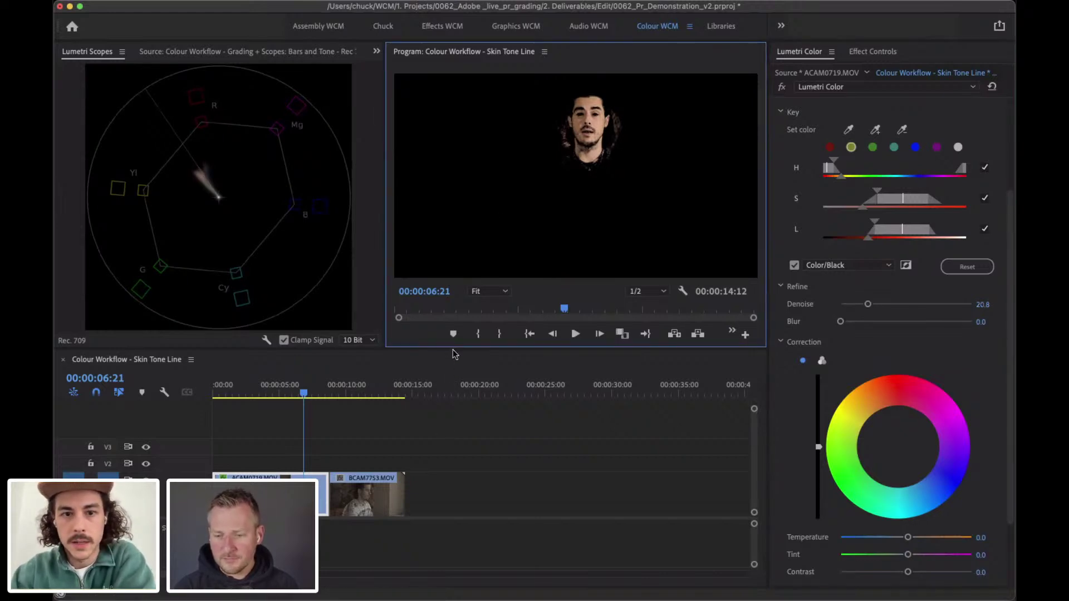
pyautogui.moveTo(453, 350); pyautogui.dragTo(452, 460)
pyautogui.click(645, 483)
pyautogui.moveTo(382, 248); pyautogui.dragTo(324, 251)
pyautogui.moveTo(866, 305); pyautogui.dragTo(846, 325)
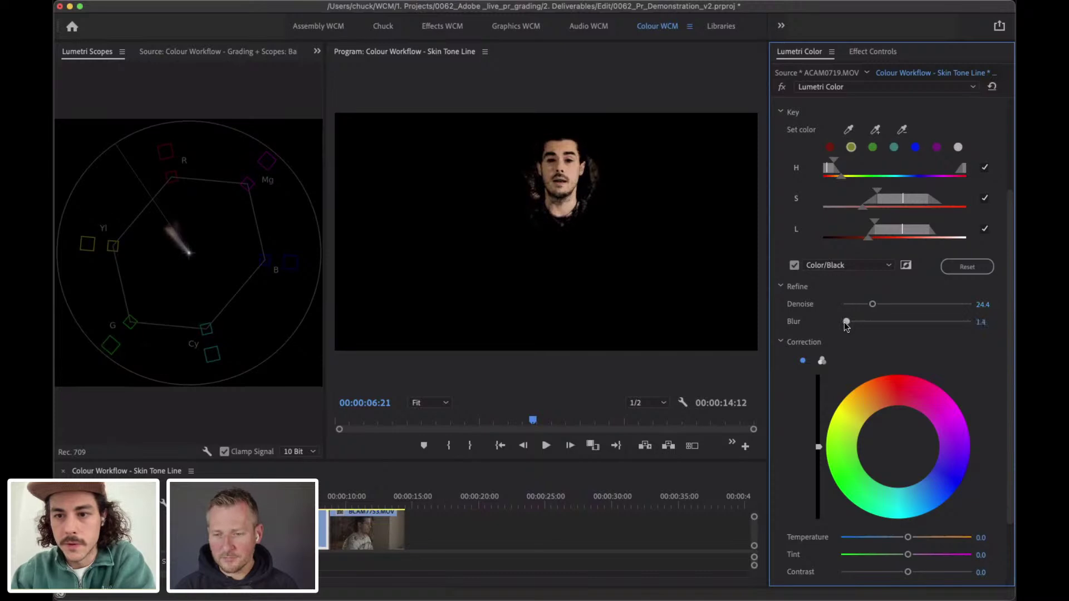
# Try brightness, color wheel and temperature shifts on the keyed skin, set Tint to 4.6 and reset Temperature to 0.
pyautogui.scroll(-3, 904, 332)
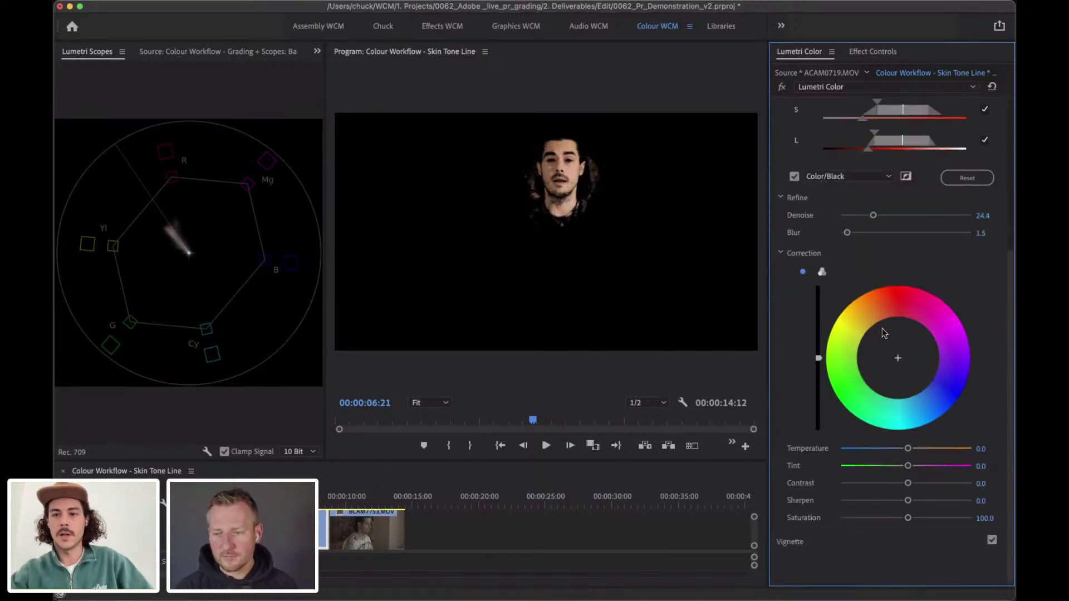
pyautogui.moveTo(818, 358)
pyautogui.mouseDown()
pyautogui.moveTo(819, 347)
pyautogui.moveTo(818, 364)
pyautogui.mouseUp()
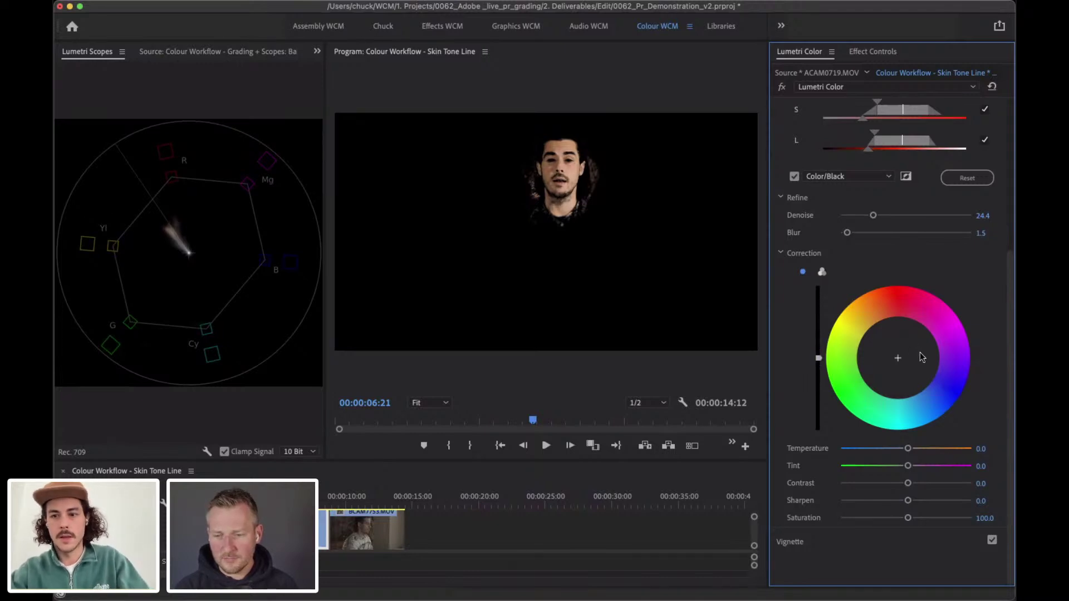
pyautogui.moveTo(899, 356); pyautogui.dragTo(904, 351)
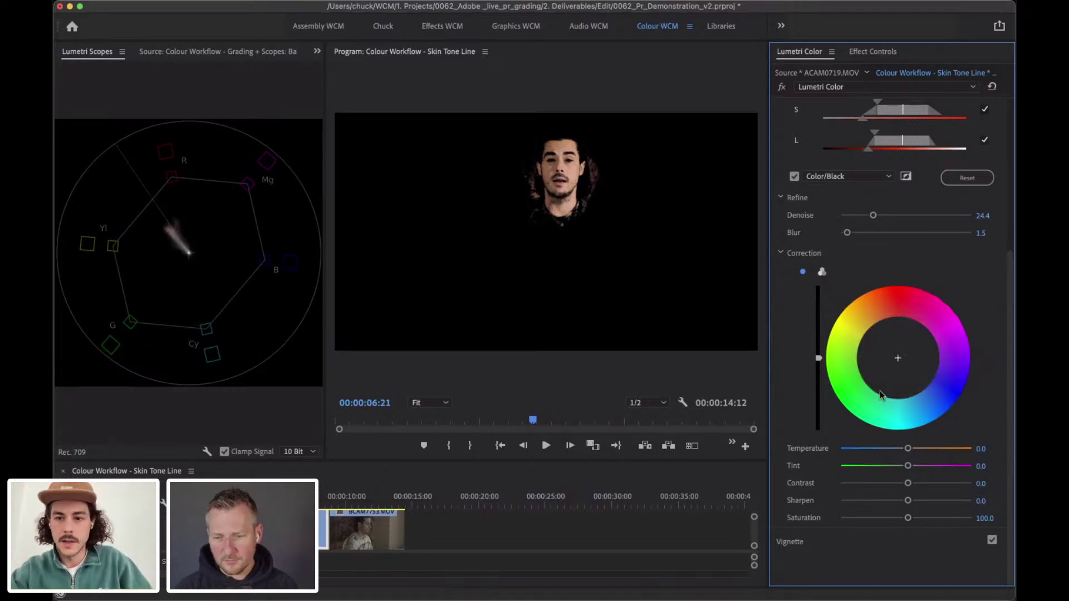
pyautogui.moveTo(908, 448)
pyautogui.mouseDown()
pyautogui.moveTo(923, 448)
pyautogui.moveTo(903, 448)
pyautogui.moveTo(914, 465)
pyautogui.moveTo(873, 465)
pyautogui.moveTo(911, 470)
pyautogui.mouseUp()
pyautogui.doubleClick(902, 448)
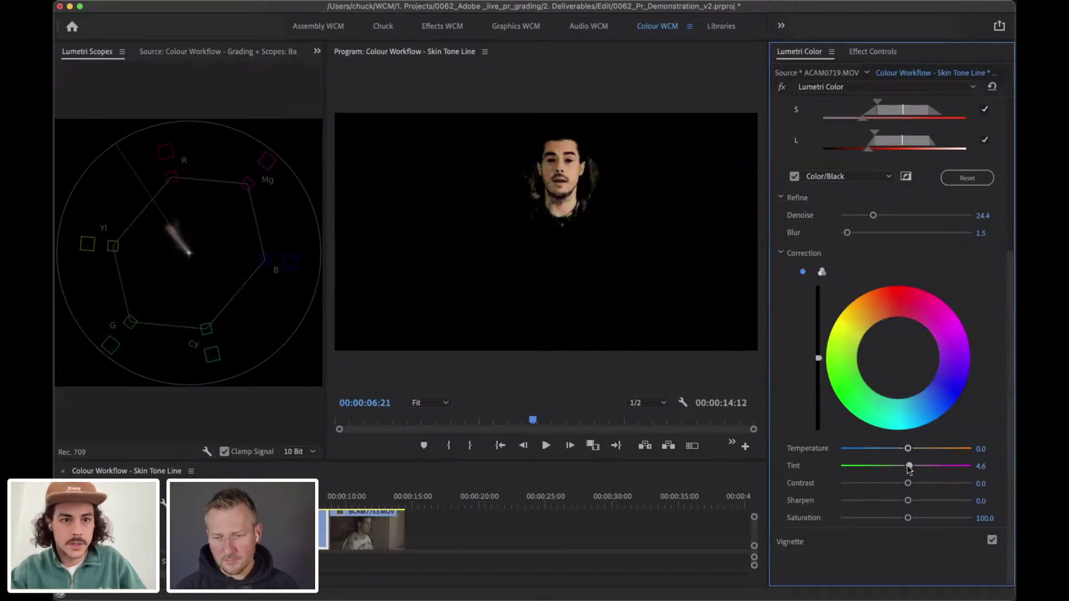
# Shift the HSL Secondary correction wheel slightly toward magenta-red, set Sharpen to 11.7 and reset Saturation to 100.
pyautogui.moveTo(897, 358)
pyautogui.mouseDown()
pyautogui.moveTo(901, 341)
pyautogui.moveTo(905, 366)
pyautogui.moveTo(902, 356)
pyautogui.mouseUp()
pyautogui.moveTo(909, 503)
pyautogui.mouseDown()
pyautogui.moveTo(938, 501)
pyautogui.moveTo(914, 501)
pyautogui.moveTo(917, 519)
pyautogui.moveTo(970, 514)
pyautogui.moveTo(928, 506)
pyautogui.moveTo(974, 510)
pyautogui.moveTo(904, 504)
pyautogui.mouseUp()
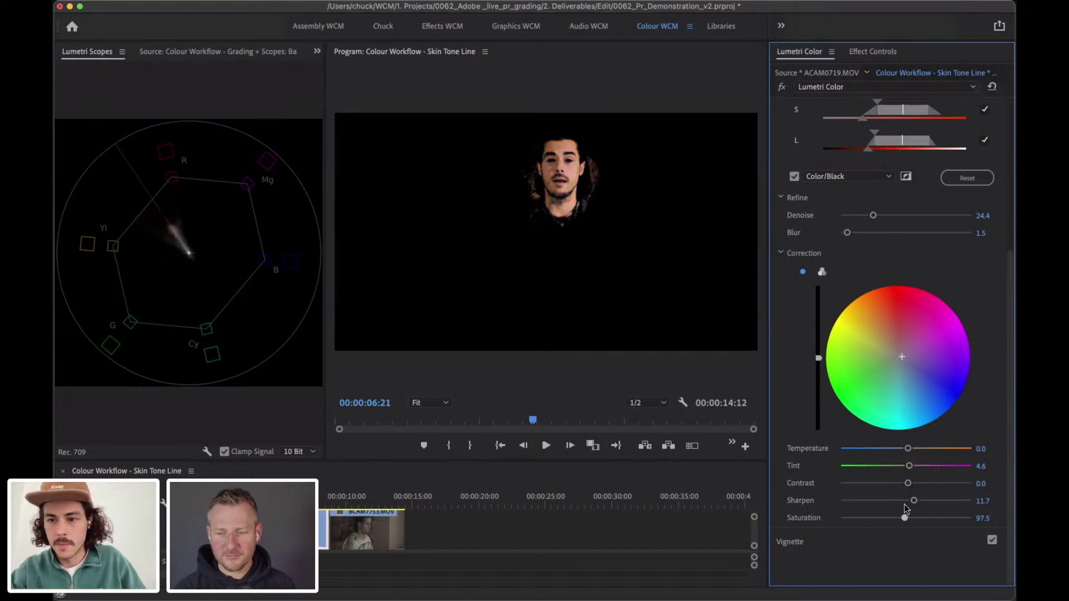
pyautogui.click(991, 516)
pyautogui.press('Return')
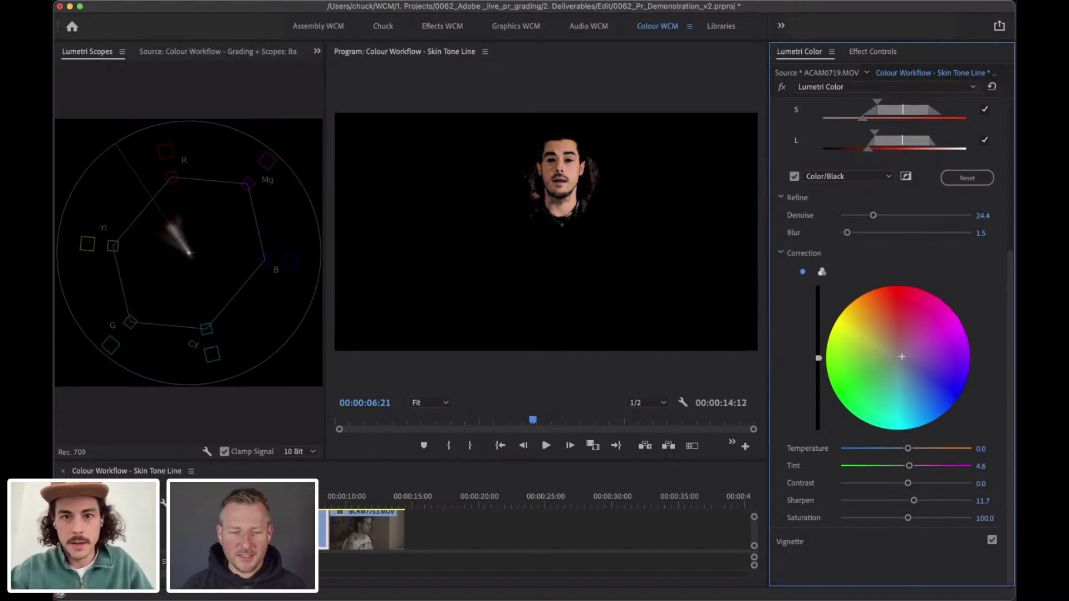
# Set the skin key's Denoise to 44.2 and check the keyed face in the maximized program monitor.
pyautogui.scroll(5, 856, 171)
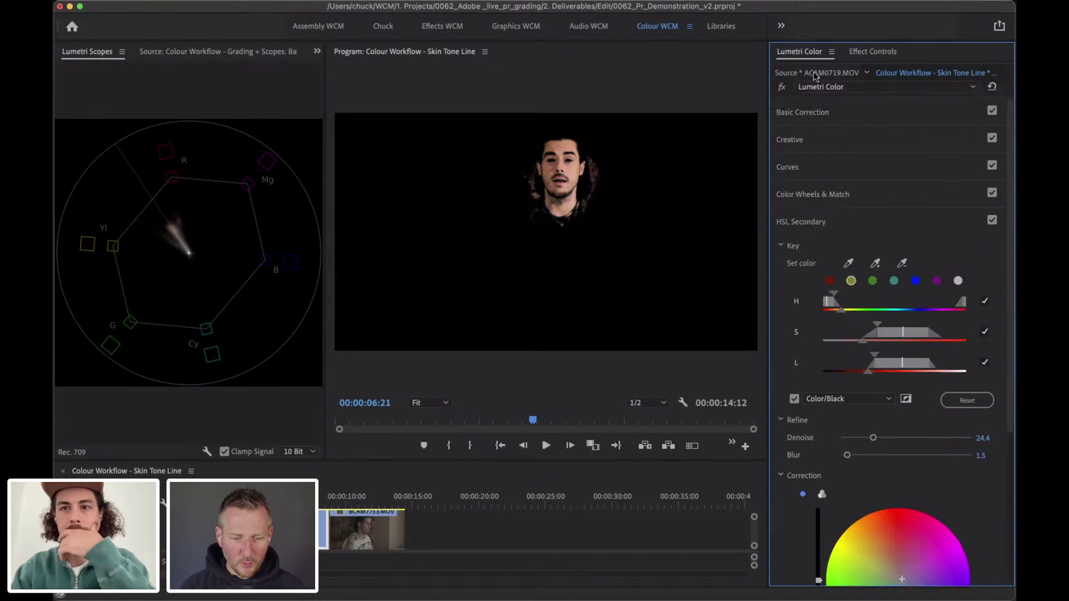
pyautogui.scroll(-5, 835, 266)
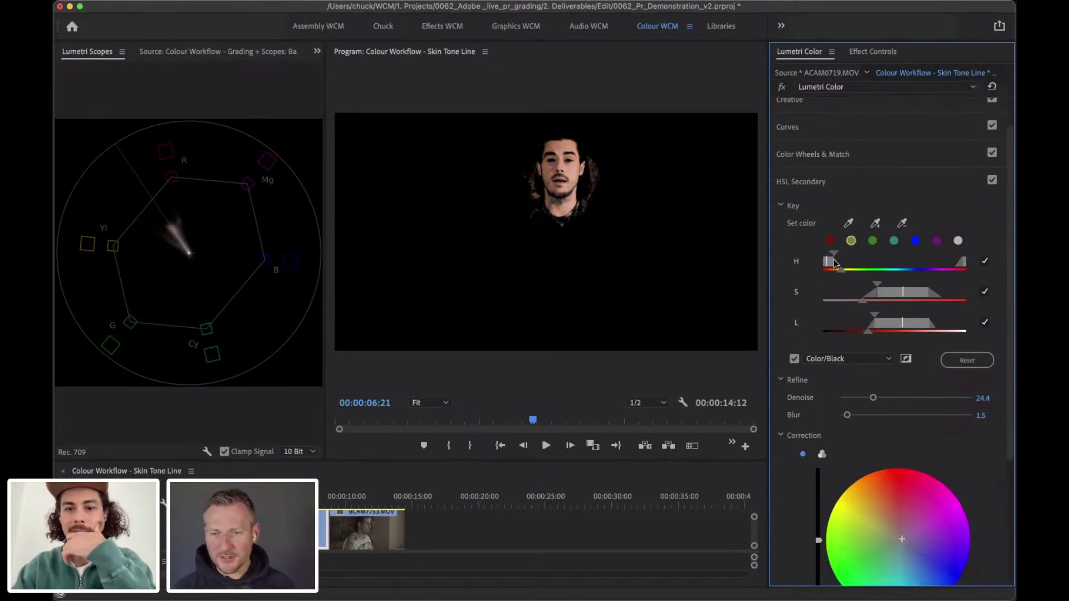
pyautogui.scroll(4, 835, 263)
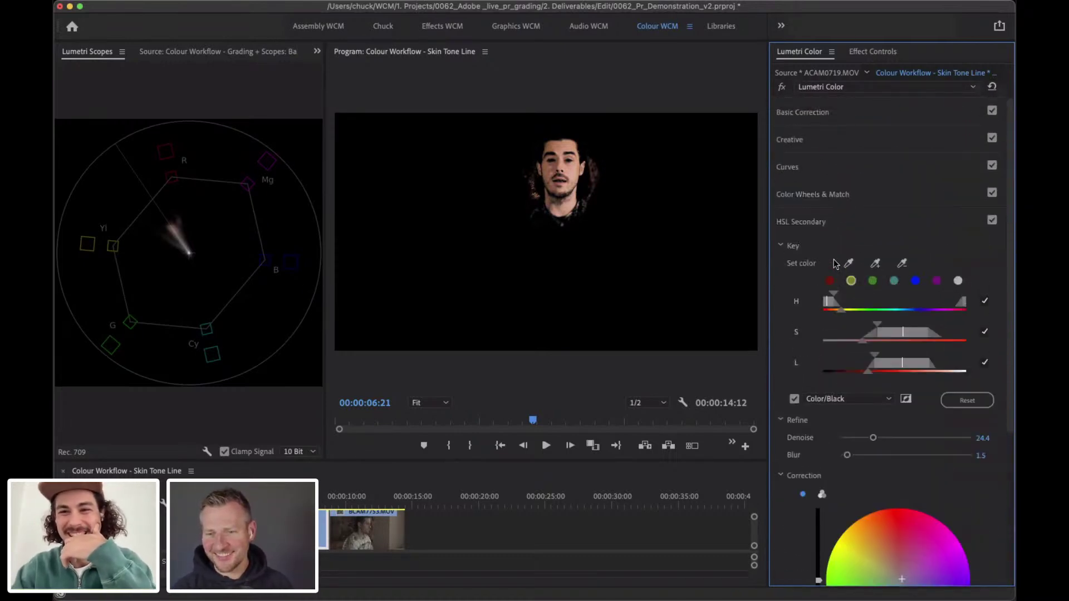
pyautogui.scroll(-1, 835, 264)
pyautogui.moveTo(873, 424); pyautogui.dragTo(898, 425)
pyautogui.click(495, 251)
pyautogui.press('`')
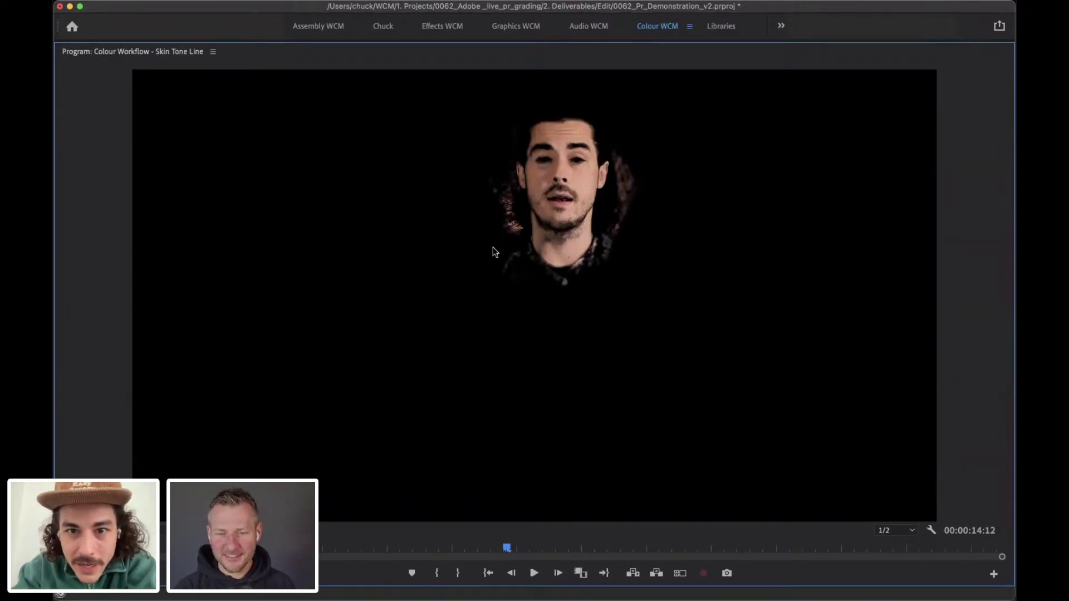
pyautogui.press('`')
# Turn off the Color/Black mask display and compare the skin tone with HSL Secondary off and on, leaving it on.
pyautogui.click(794, 387)
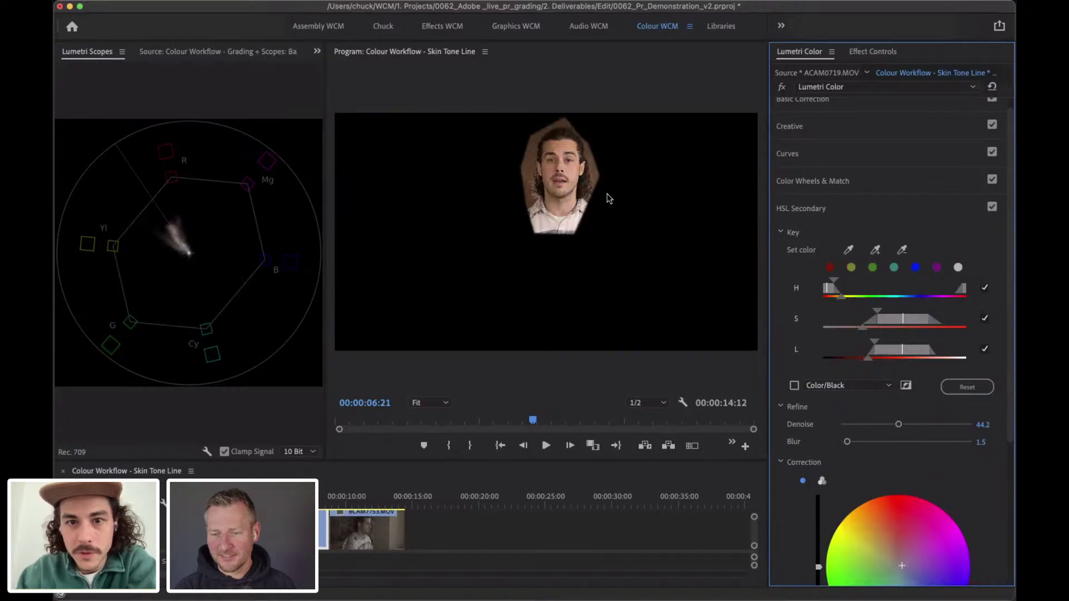
pyautogui.click(992, 208)
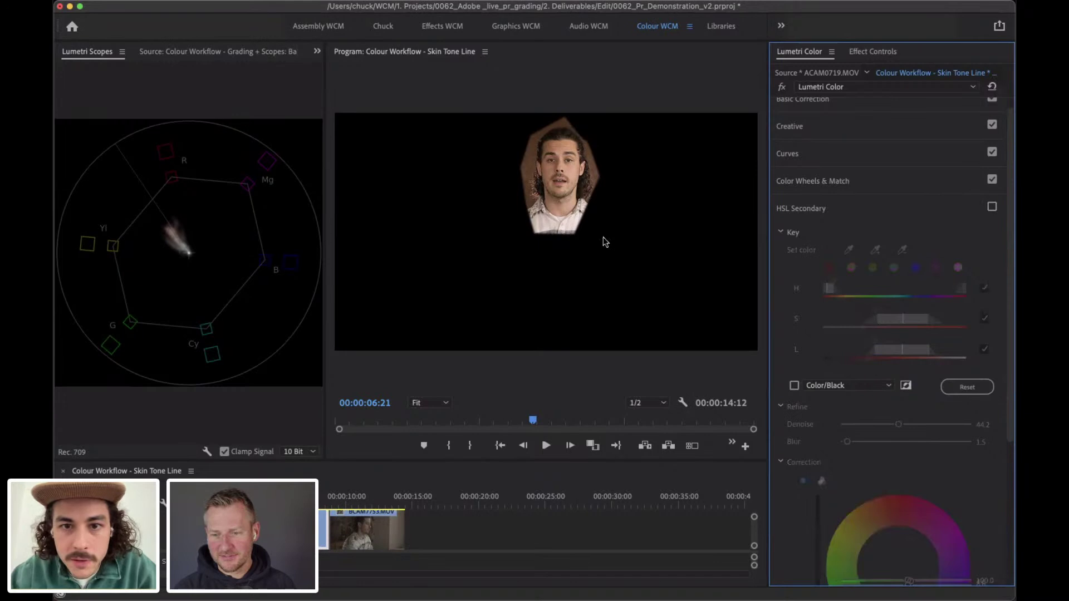
pyautogui.click(992, 207)
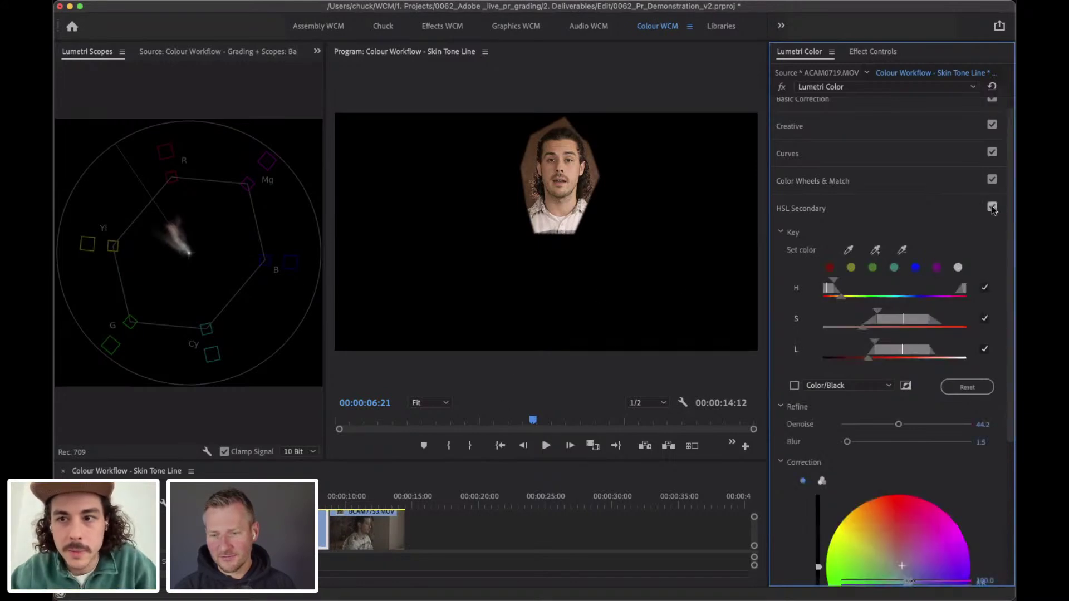
pyautogui.click(992, 208)
pyautogui.click(992, 208)
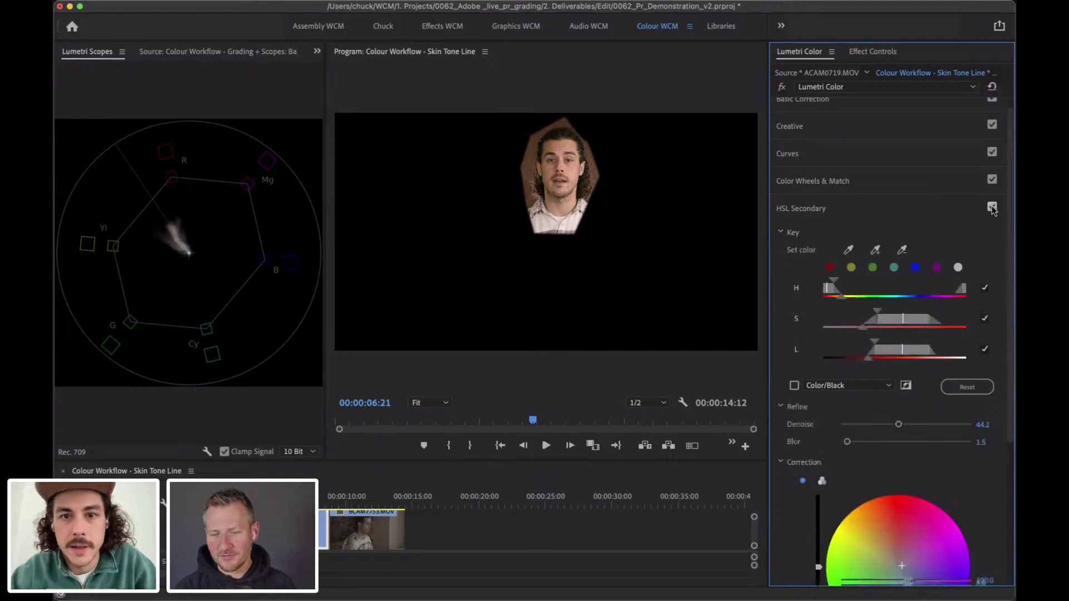
pyautogui.click(992, 208)
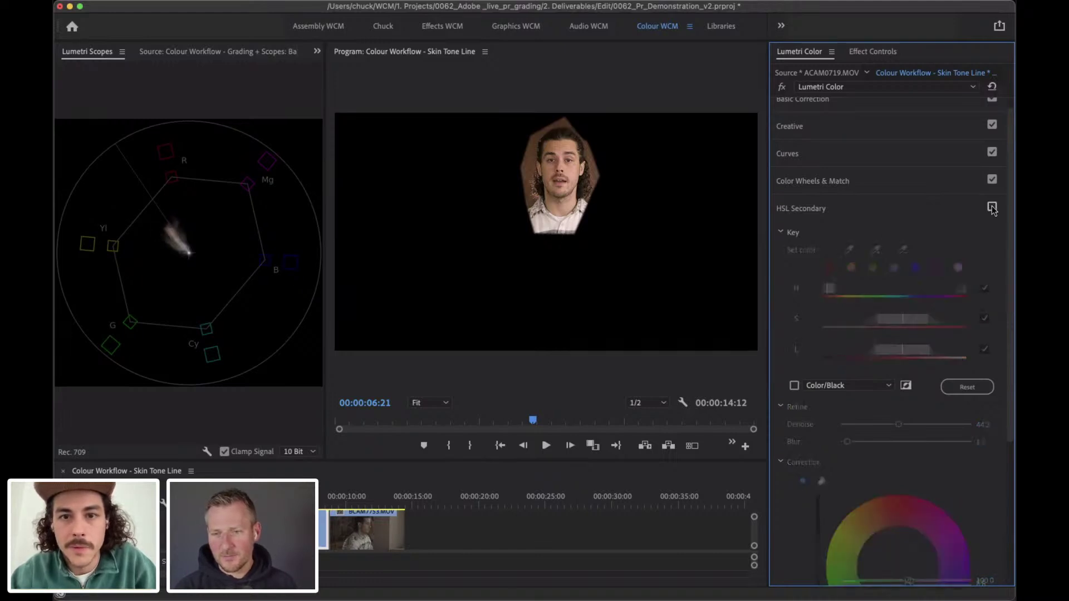
pyautogui.click(992, 208)
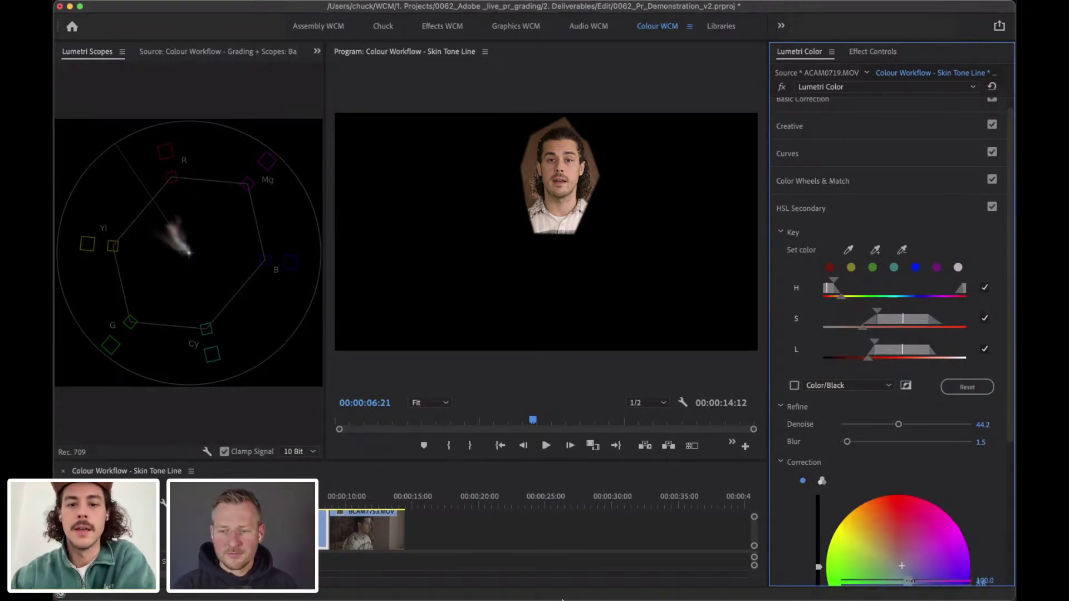
# Switch to Premiere Pro (Beta) with the 0062_PR_Beta_Demonstration_v1 project.
pyautogui.moveTo(707, 4)
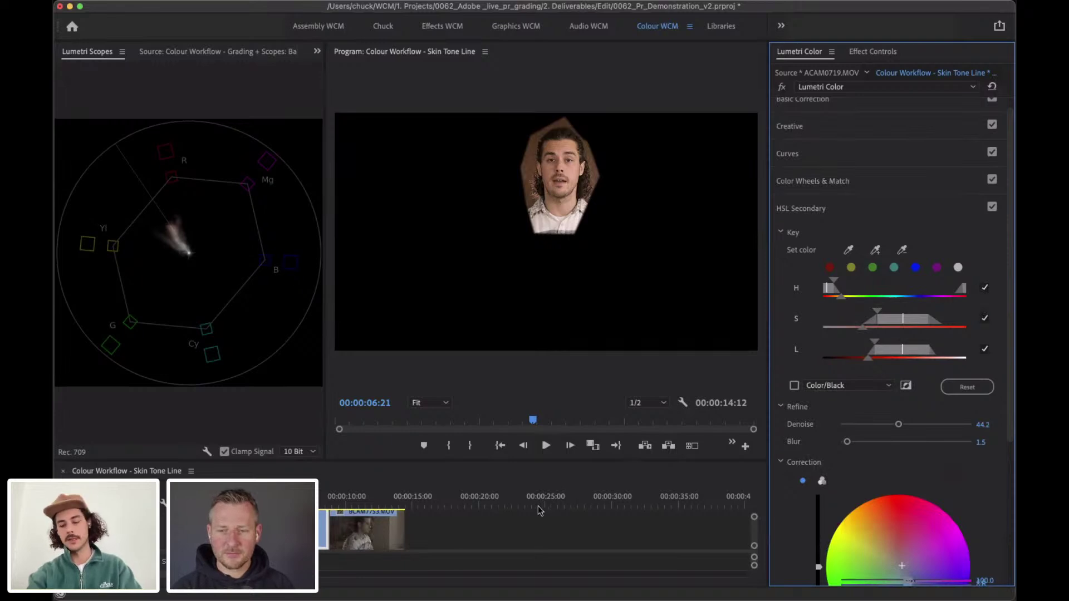
pyautogui.moveTo(299, 598)
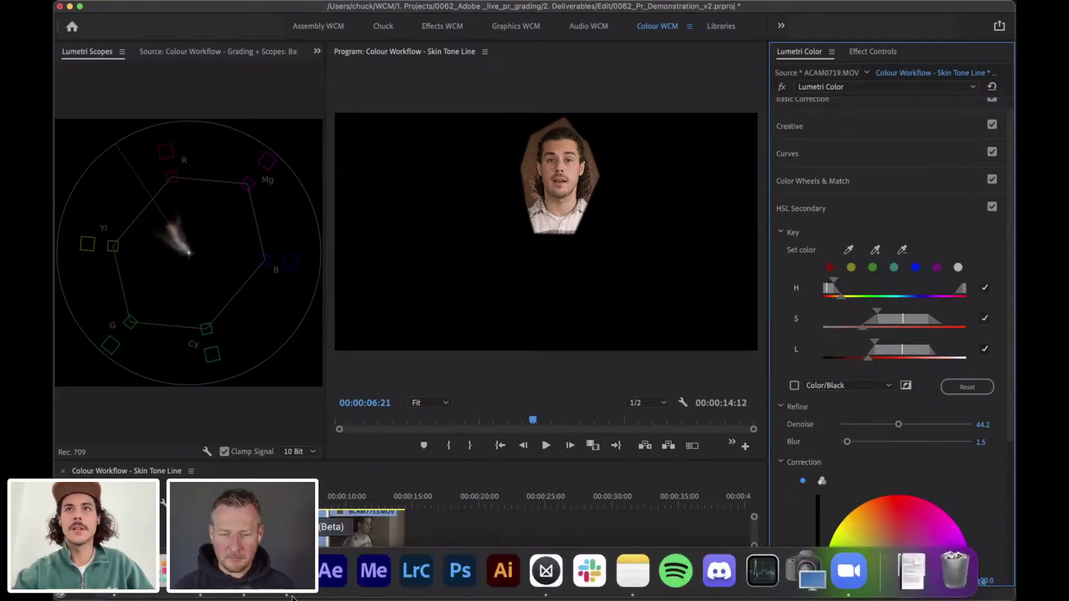
pyautogui.click(286, 596)
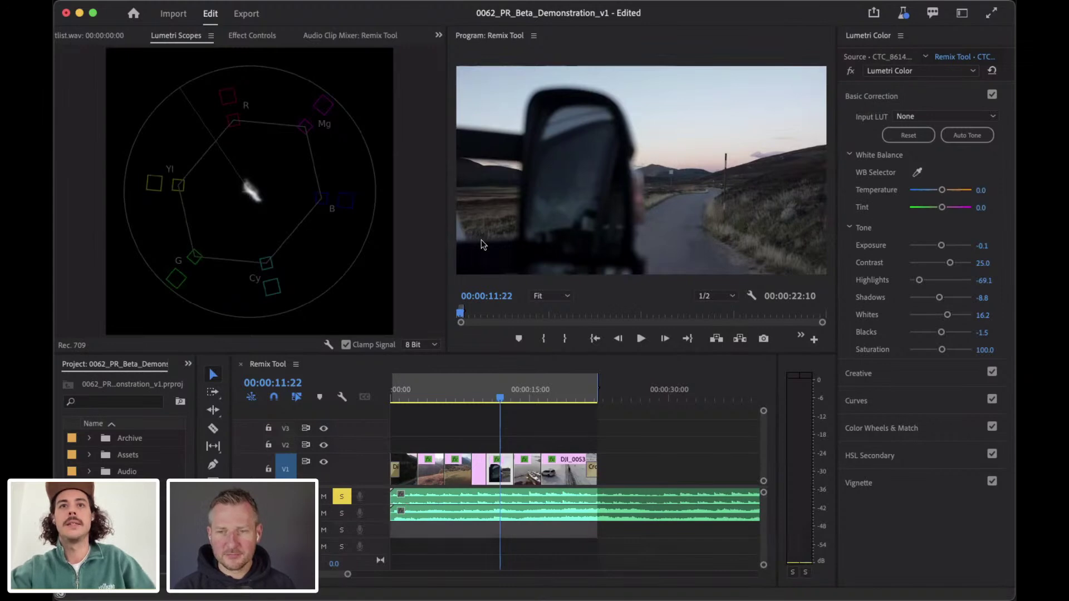
pyautogui.press('super+s')
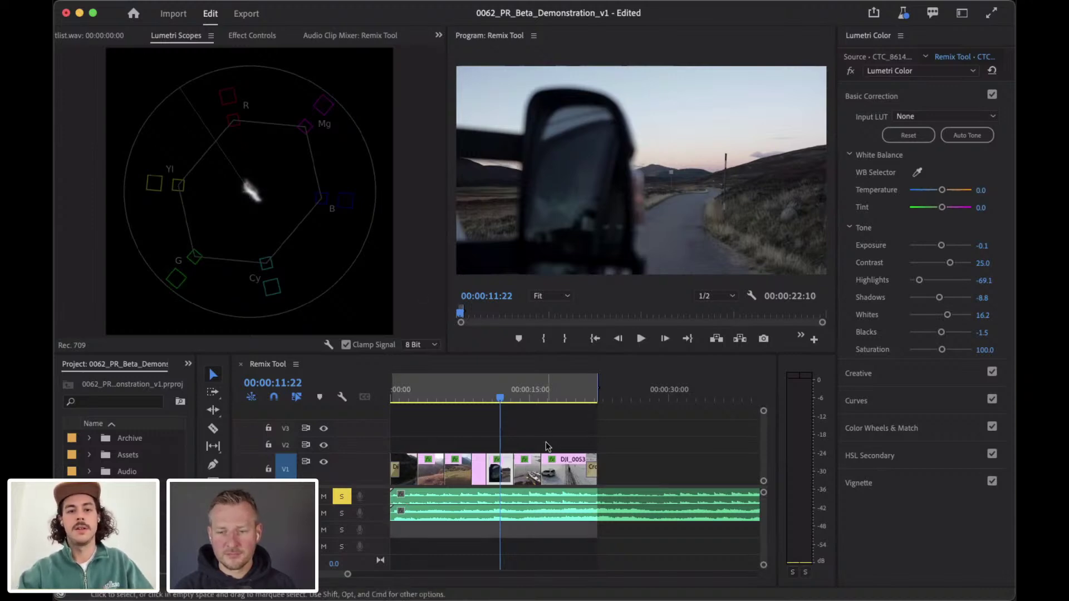
# Fit the whole Remix Tool sequence in the timeline, return to the closer zoom, and scrub through the final video clips.
pyautogui.click(623, 461)
pyautogui.press('\\')
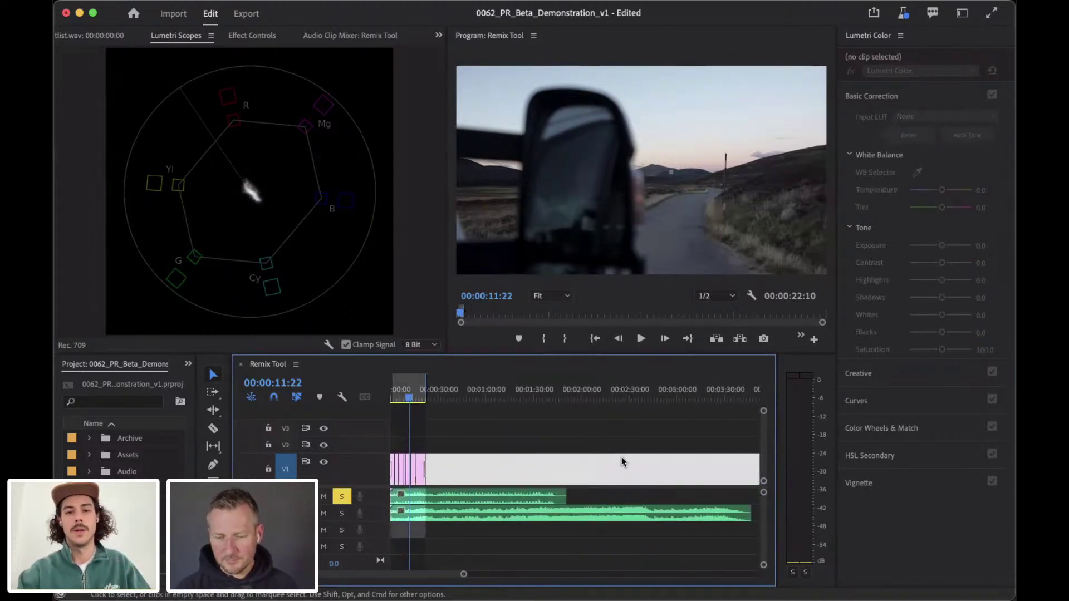
pyautogui.press('\\')
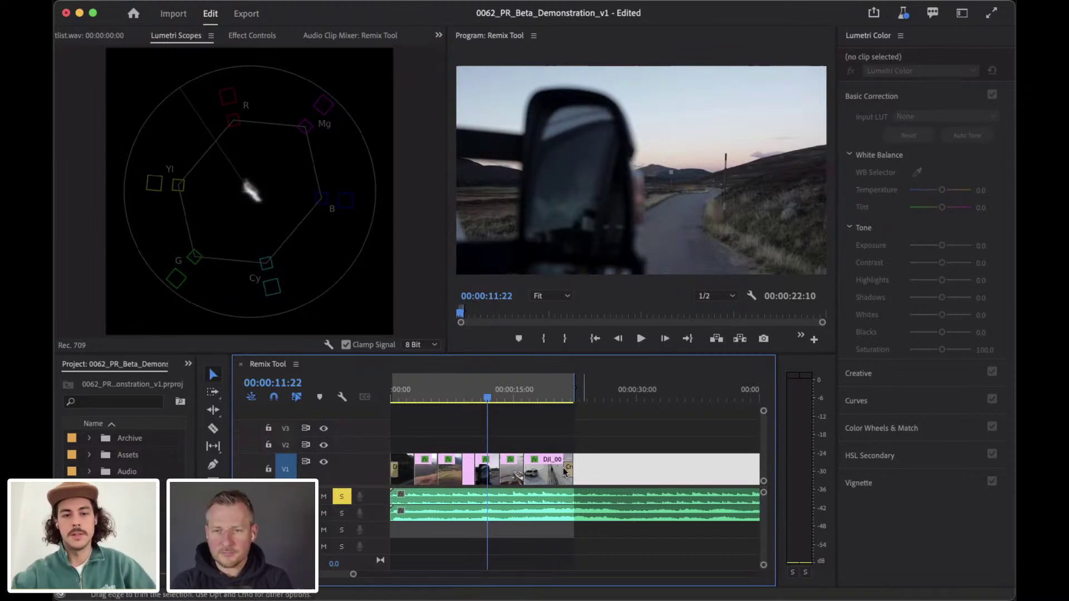
pyautogui.click(483, 398)
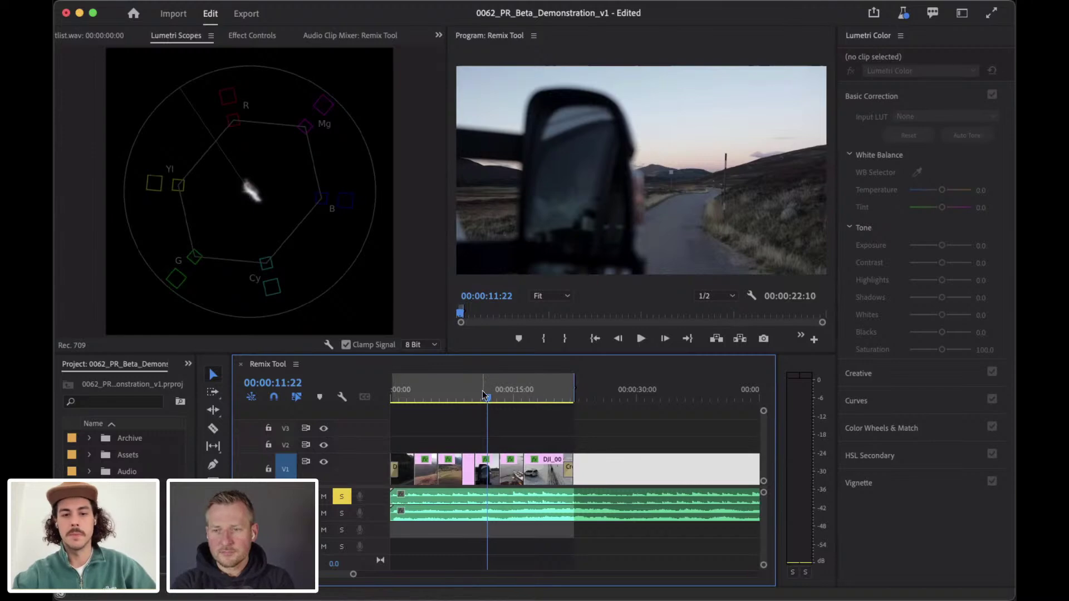
pyautogui.moveTo(490, 397); pyautogui.dragTo(576, 401)
pyautogui.click(498, 396)
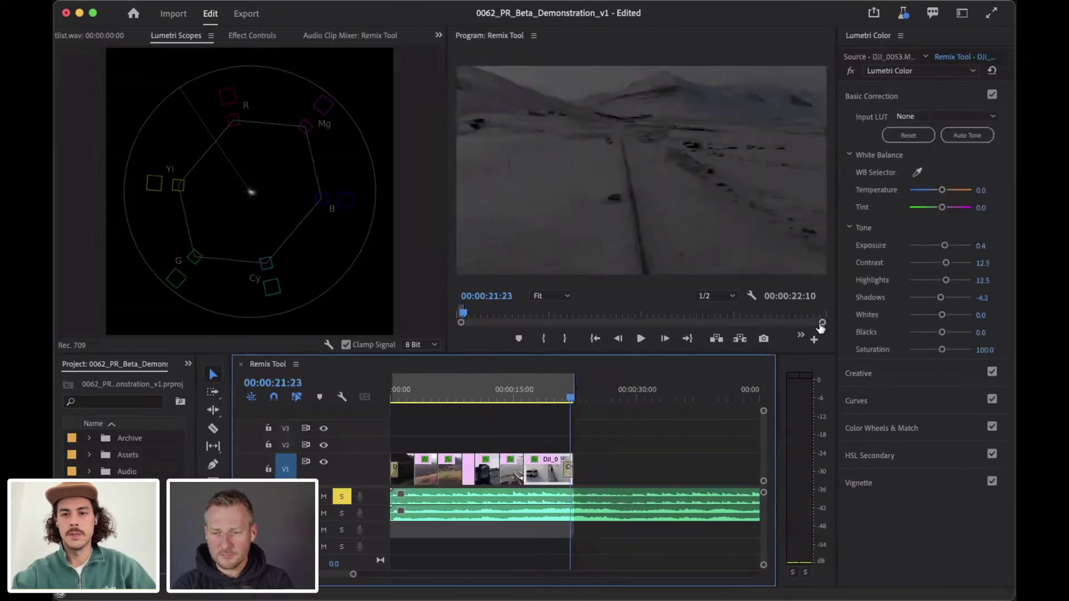
# Select the music clip on A1, fit the whole sequence in the timeline and return the playhead to the start.
pyautogui.click(489, 396)
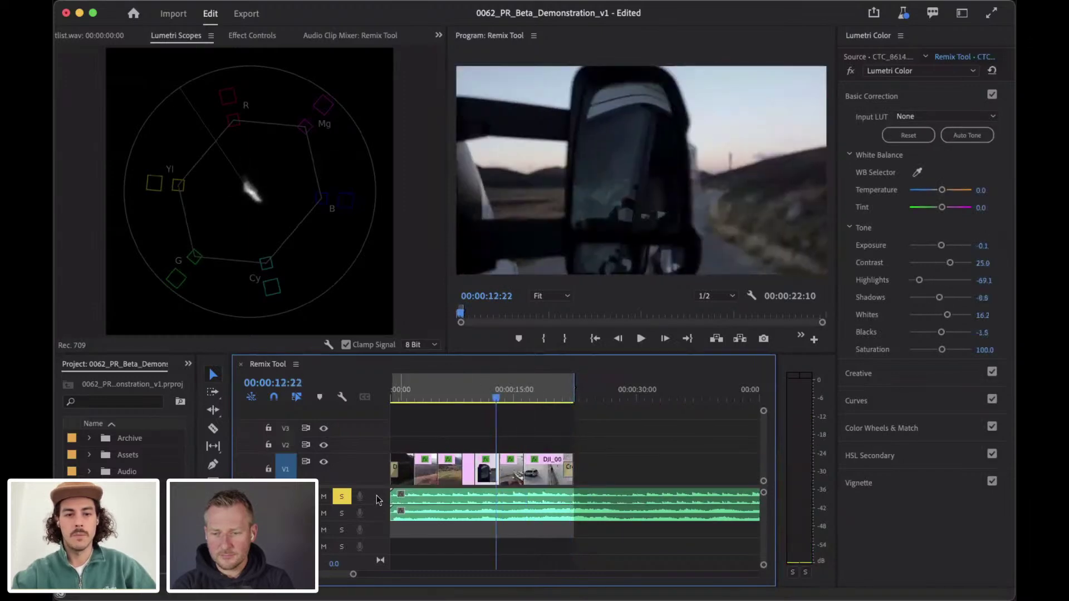
pyautogui.click(425, 497)
pyautogui.press('\\')
pyautogui.moveTo(549, 399); pyautogui.dragTo(392, 400)
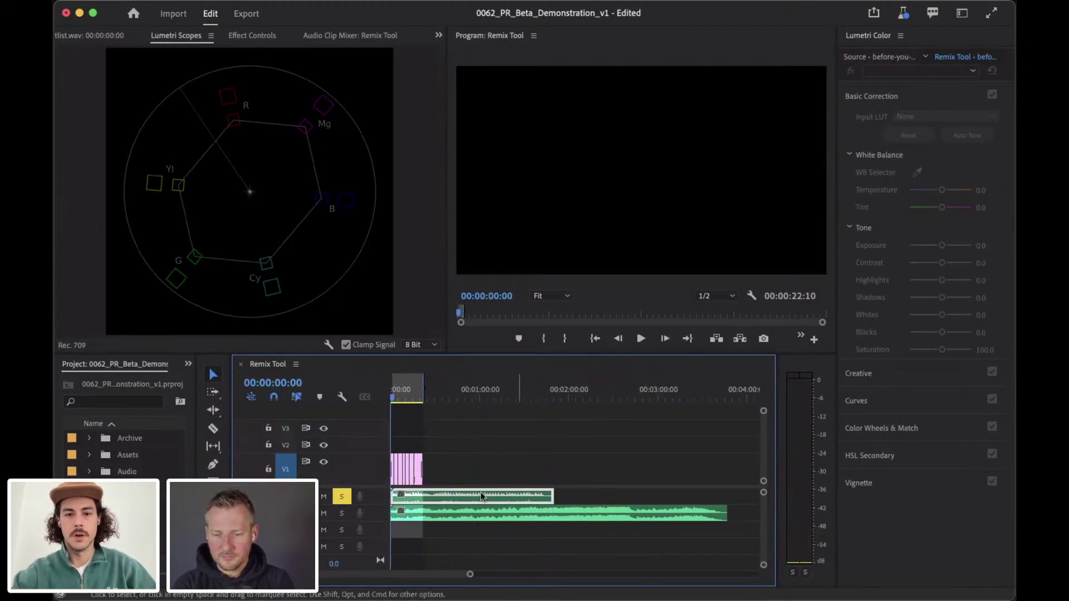
# Switch to the Audio workspace and move the playhead to 00:00:07:05.
pyautogui.click(518, 8)
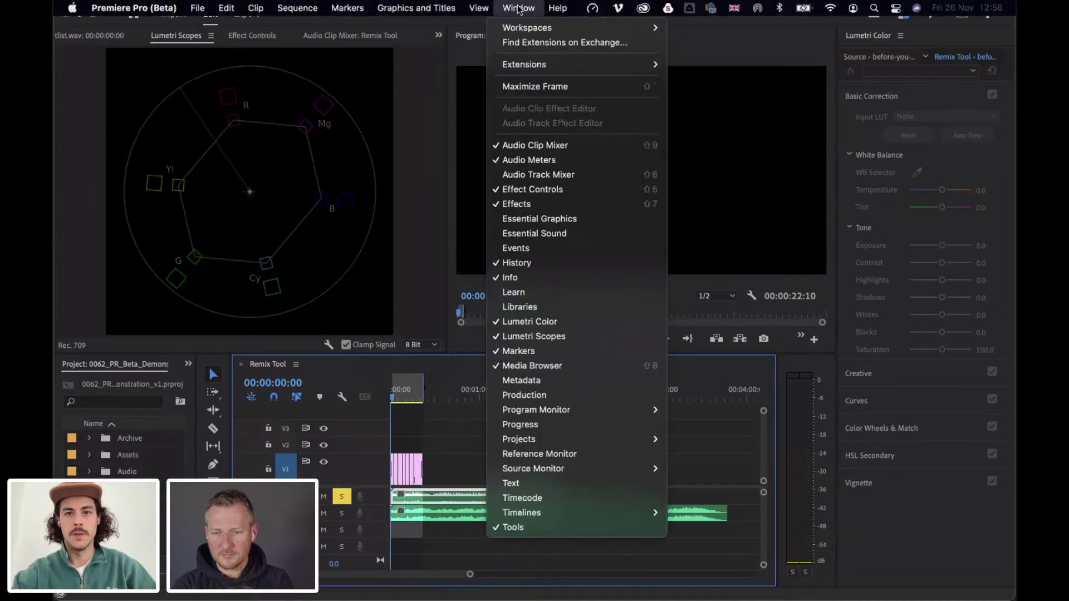
pyautogui.moveTo(640, 28)
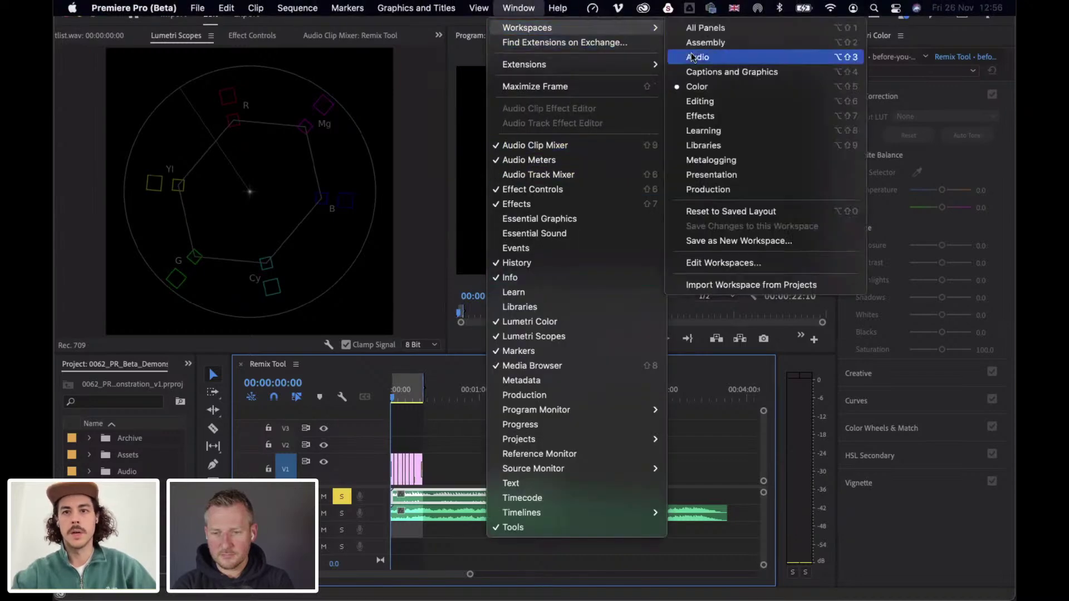
pyautogui.click(693, 58)
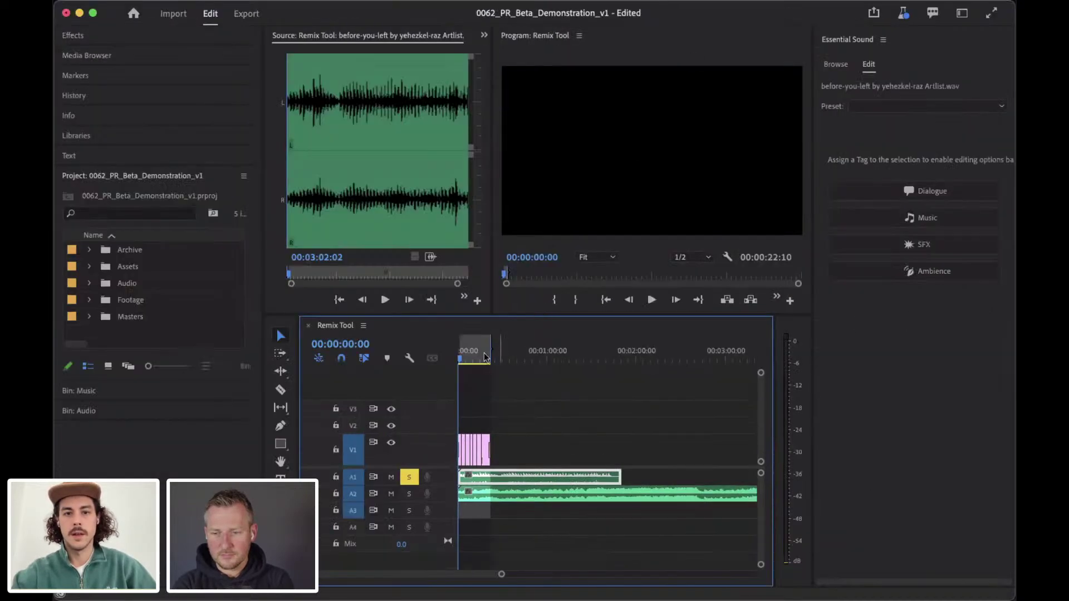
pyautogui.click(470, 359)
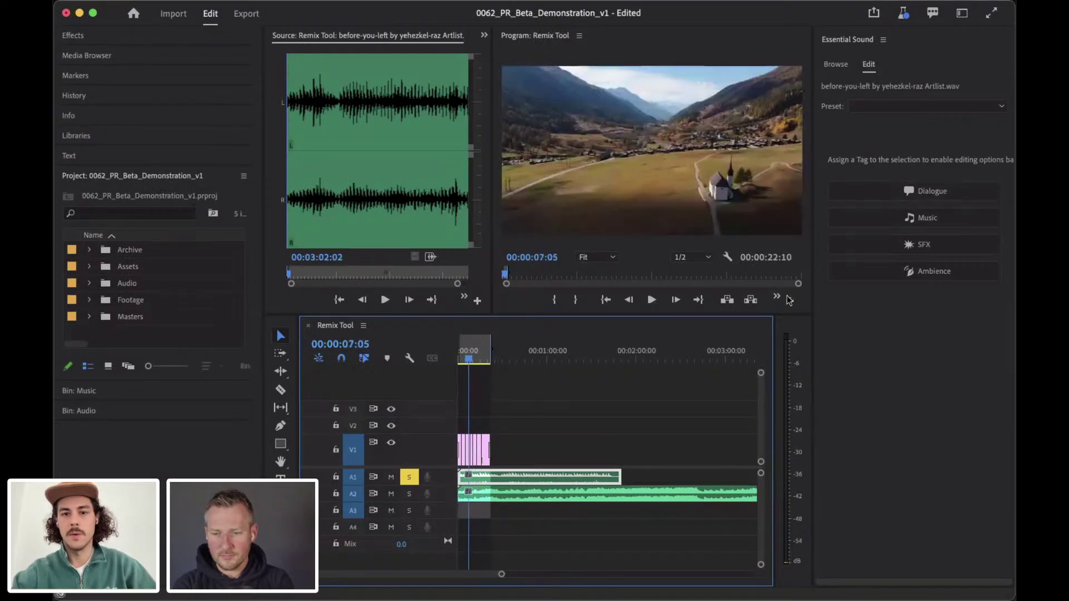
# Tag the before-you-left clip on A1 as Music and enable its Duration settings.
pyautogui.click(604, 472)
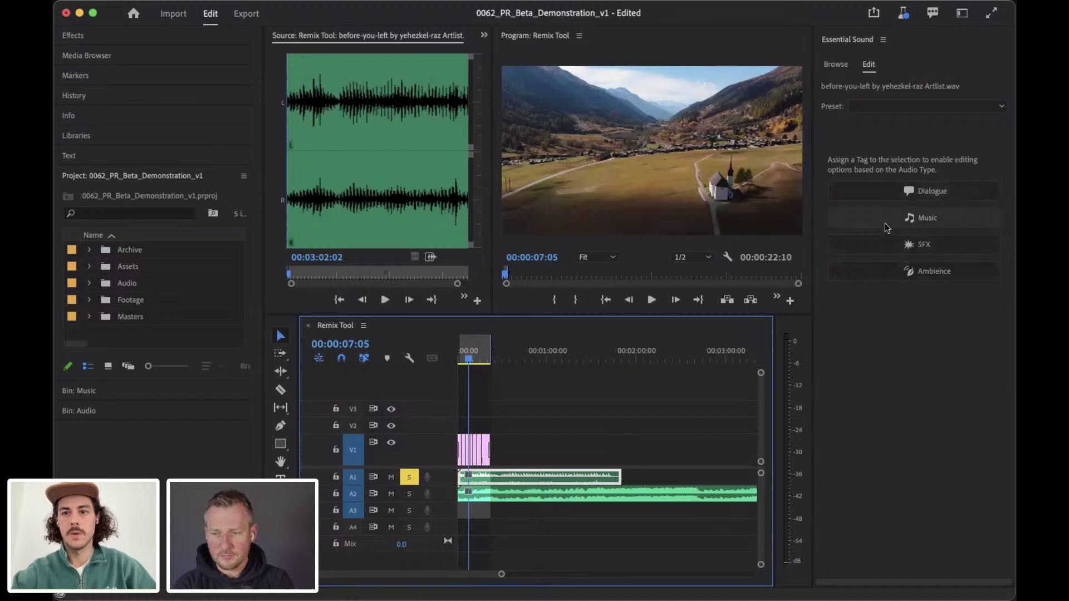
pyautogui.click(888, 222)
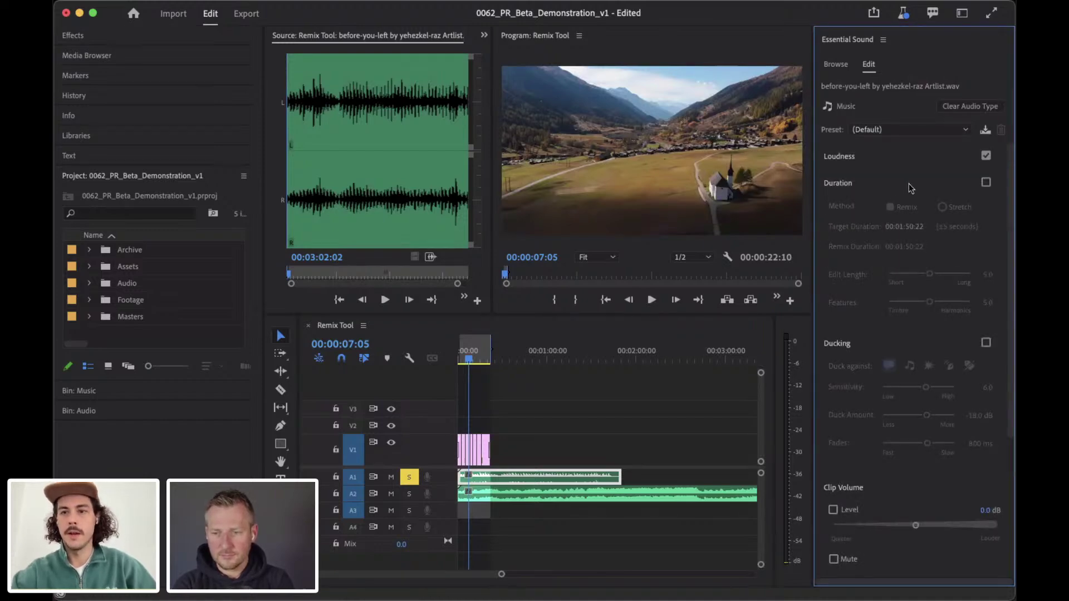
pyautogui.click(986, 183)
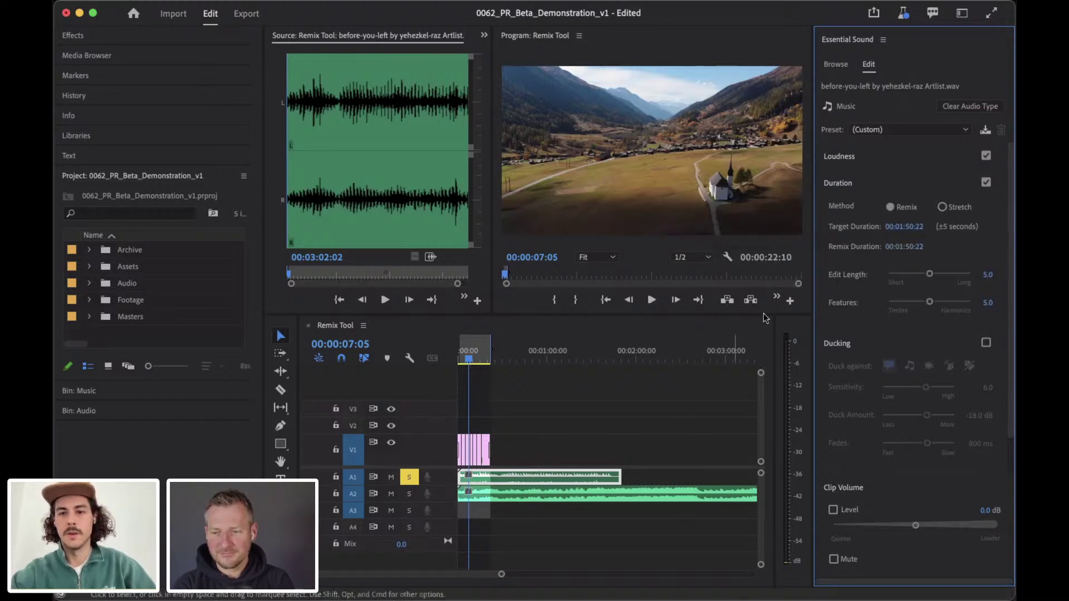
# Set the music clip's Remix target duration to 00:00:22:00.
pyautogui.click(899, 226)
pyautogui.click(899, 226)
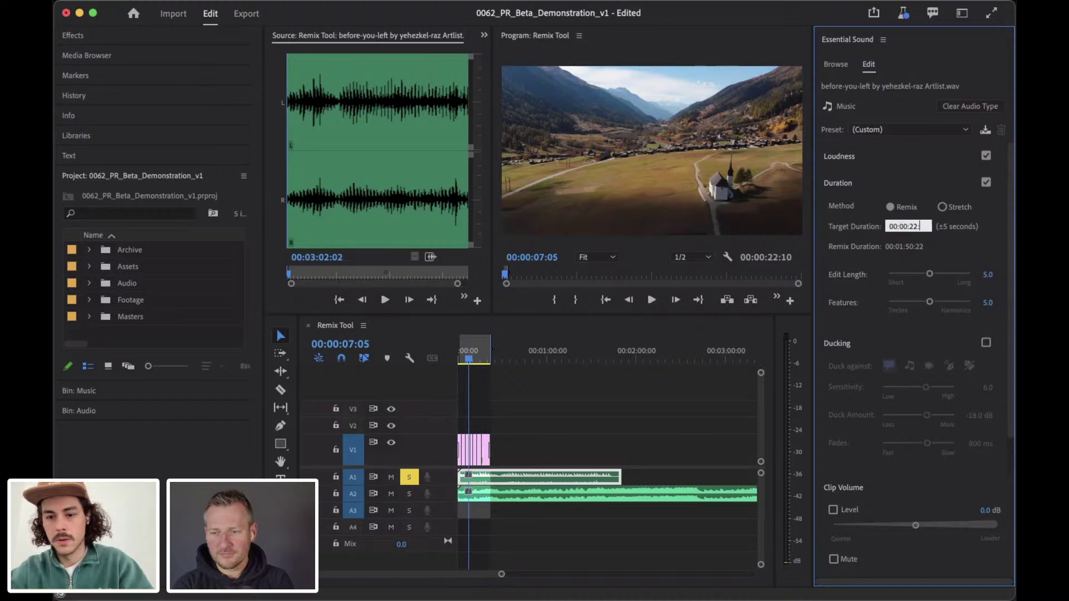
pyautogui.press('Return')
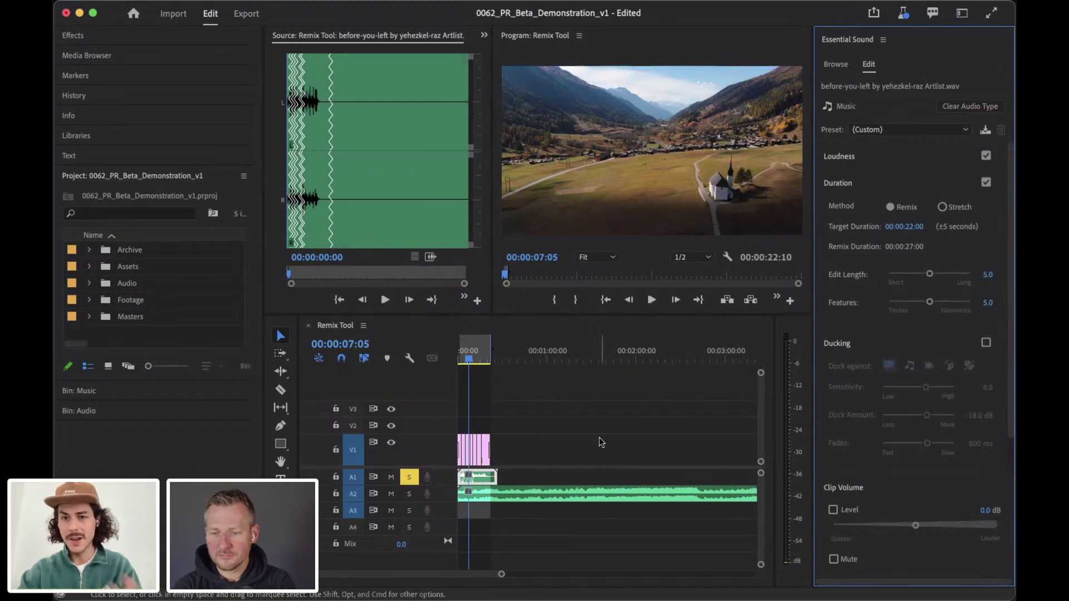
# Expand audio track A1 to show the remixed clip's full waveform and maximize the timeline.
pyautogui.scroll(6, 582, 437)
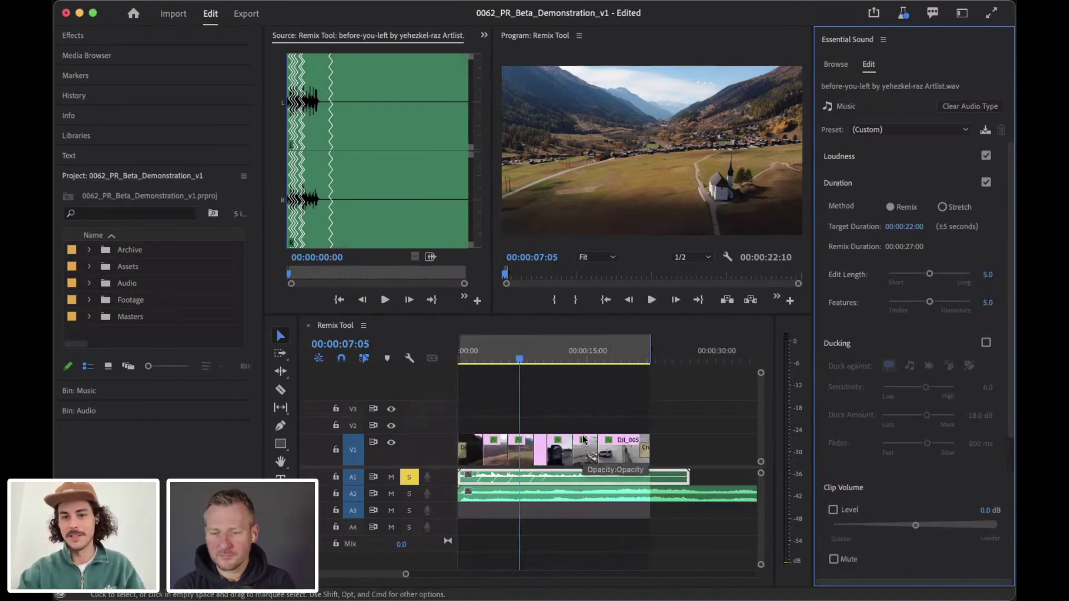
pyautogui.scroll(3, 583, 440)
pyautogui.scroll(-2, 496, 463)
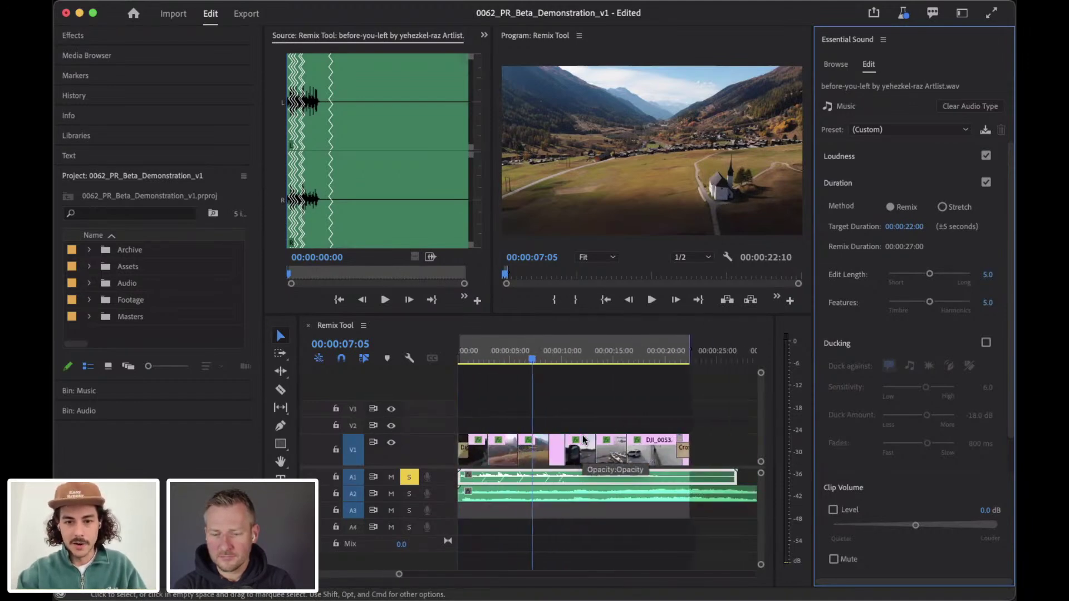
pyautogui.moveTo(448, 484); pyautogui.dragTo(447, 539)
pyautogui.moveTo(440, 467); pyautogui.dragTo(440, 455)
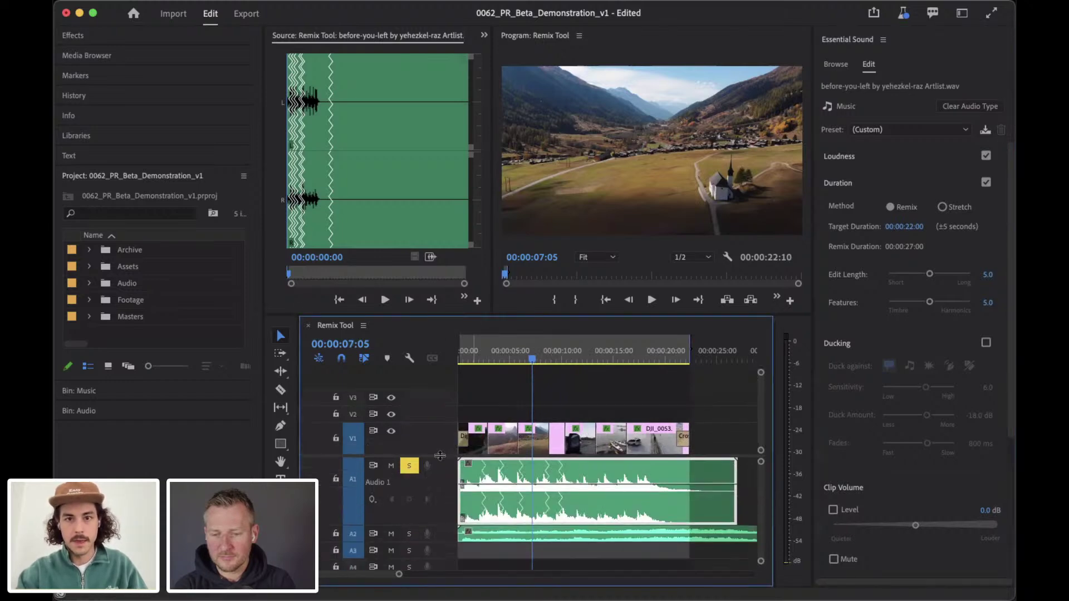
pyautogui.click(489, 393)
pyautogui.press('`')
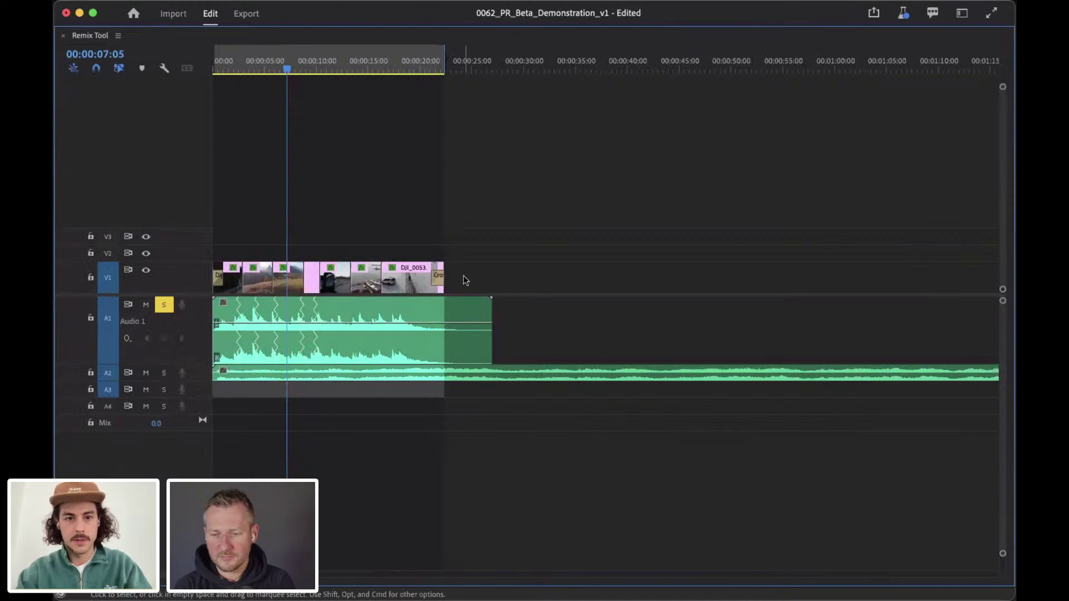
# Increase the height of video track V1 to show larger clip thumbnails above the remixed music.
pyautogui.press('=')
pyautogui.press('=')
pyautogui.hscroll(-5, 388, 281)
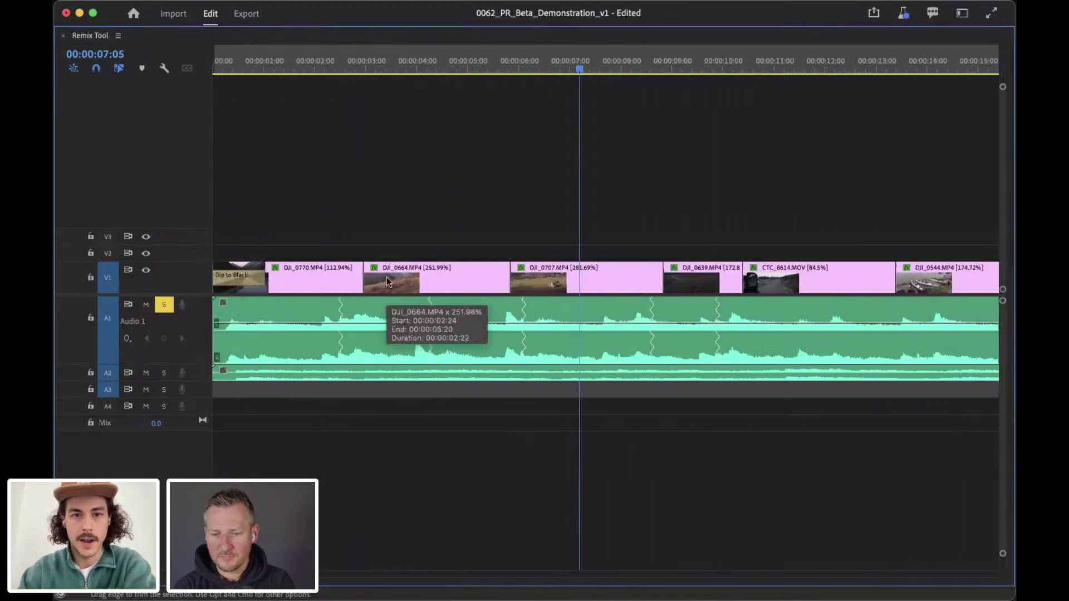
pyautogui.rightClick(194, 243)
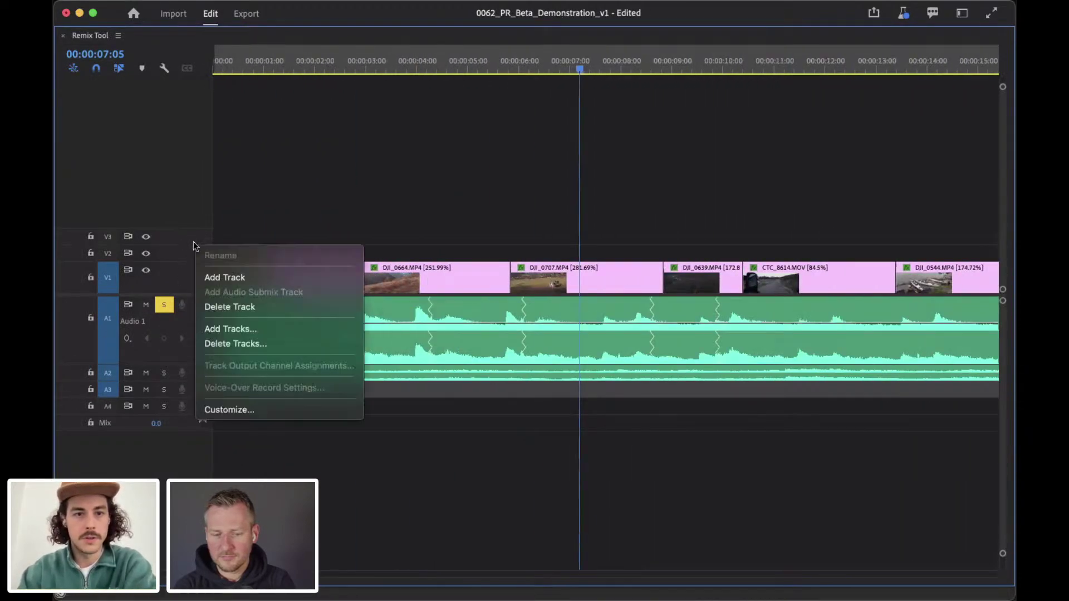
pyautogui.click(187, 264)
pyautogui.moveTo(193, 247); pyautogui.dragTo(192, 246)
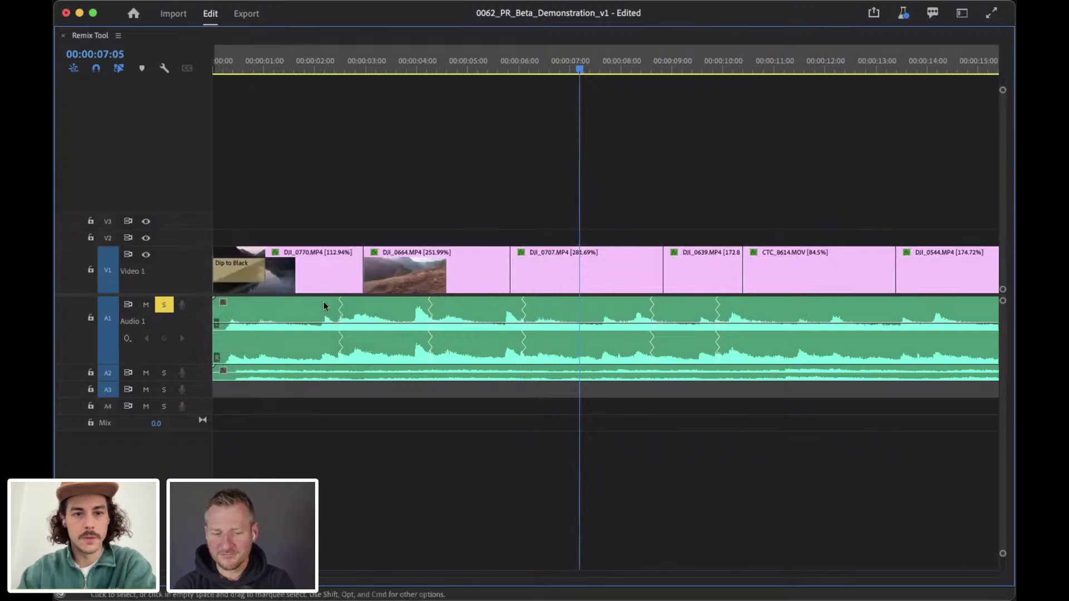
# Play the sequence from near its start to hear the remix, restoring the full panel layout during playback, and stop at 00:00:14:11.
pyautogui.press('-')
pyautogui.press('-')
pyautogui.press('-')
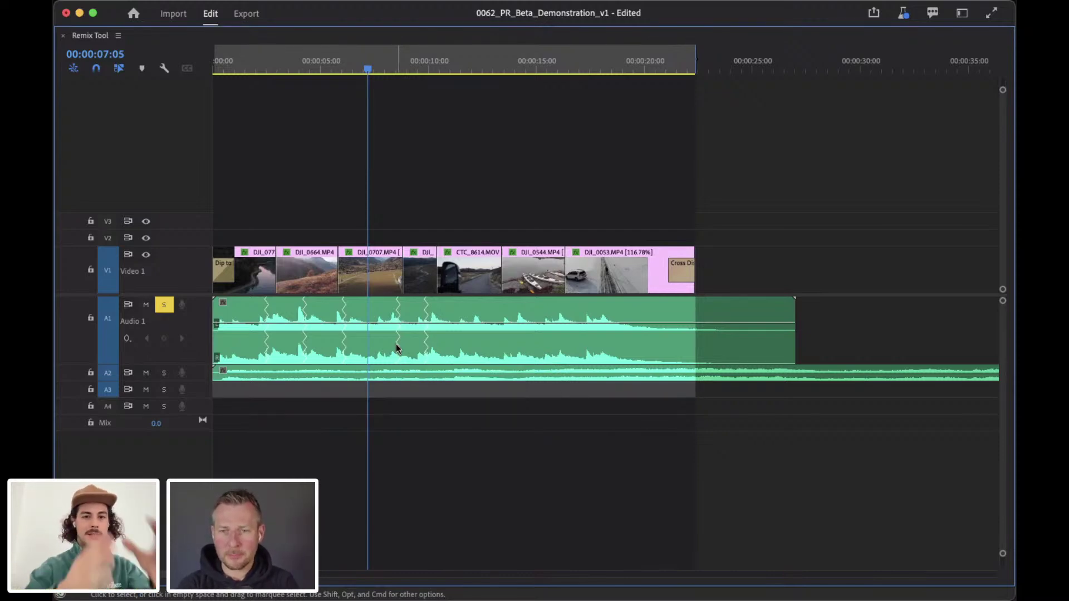
pyautogui.click(252, 59)
pyautogui.click(245, 59)
pyautogui.press('space')
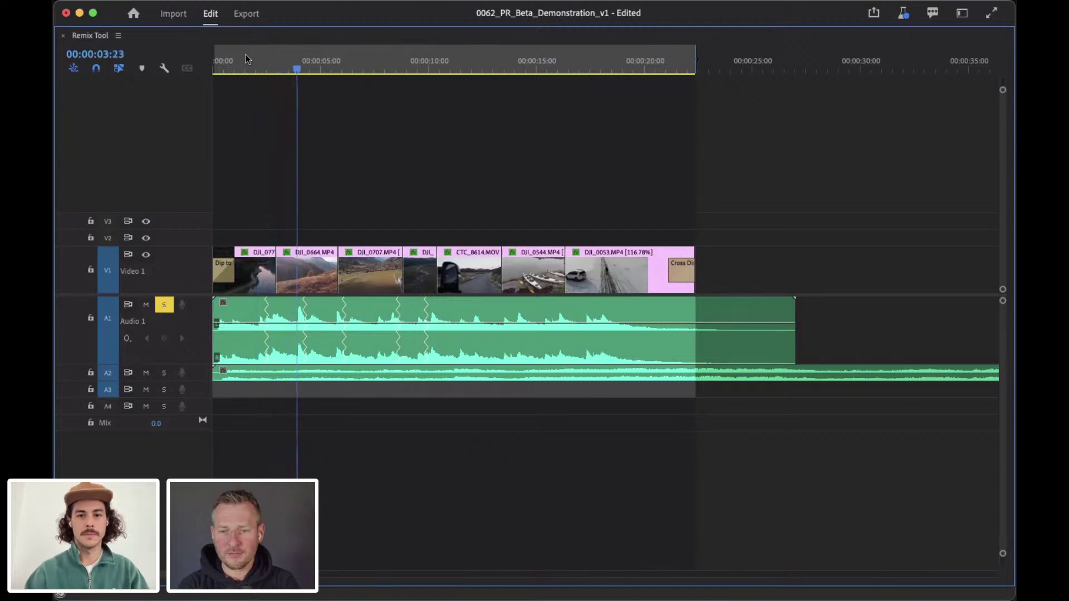
pyautogui.press('`')
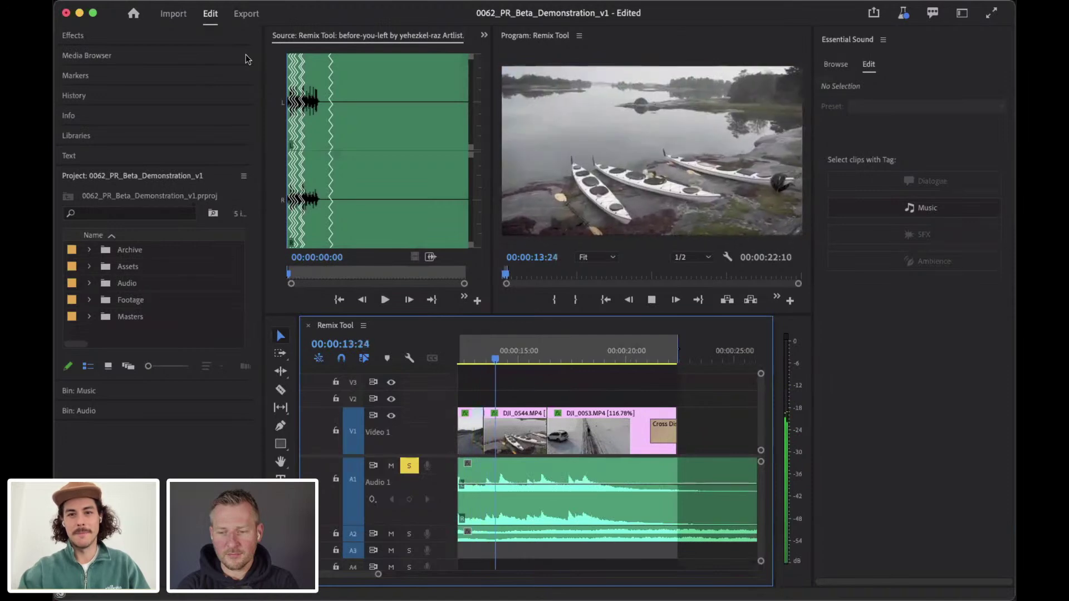
pyautogui.press('space')
# Select the Music-tagged clip and reduce its remix Edit Length to 1.0.
pyautogui.click(872, 202)
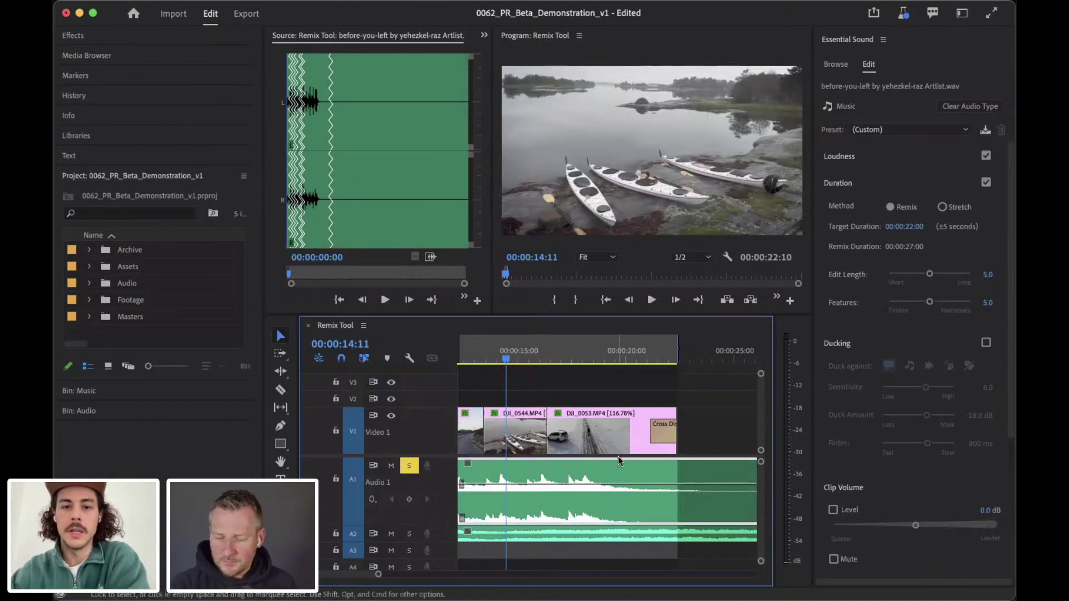
pyautogui.press('-')
pyautogui.press('-')
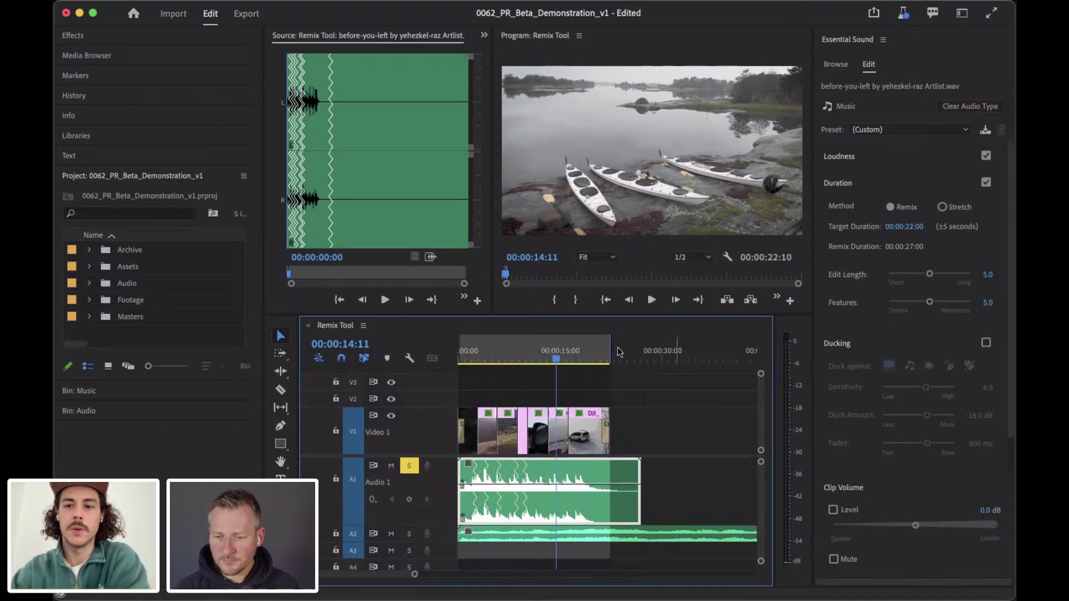
pyautogui.moveTo(931, 277); pyautogui.dragTo(931, 277)
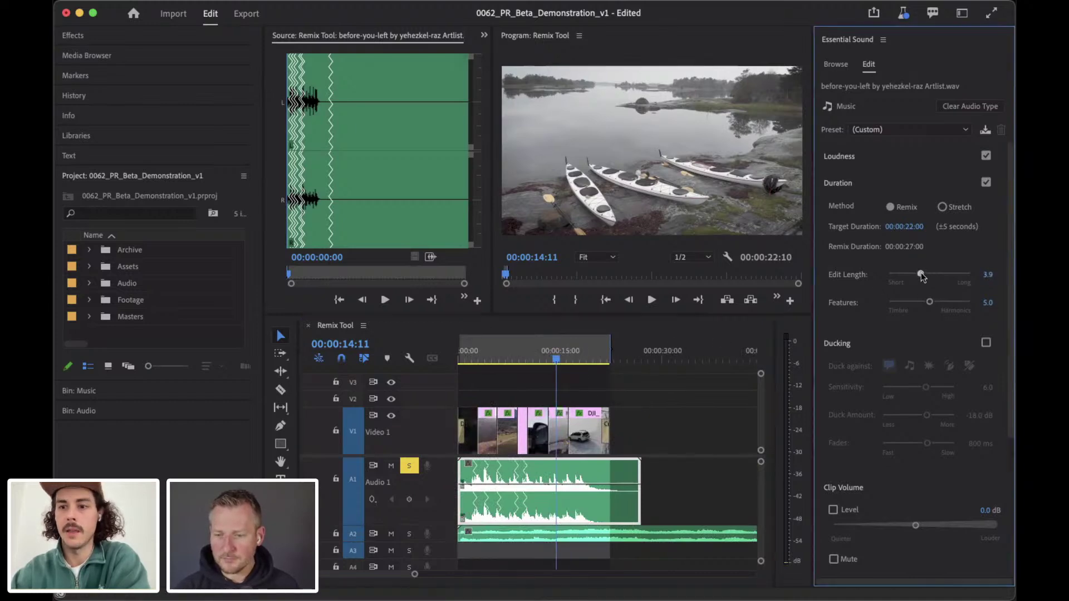
pyautogui.moveTo(897, 272); pyautogui.dragTo(904, 274)
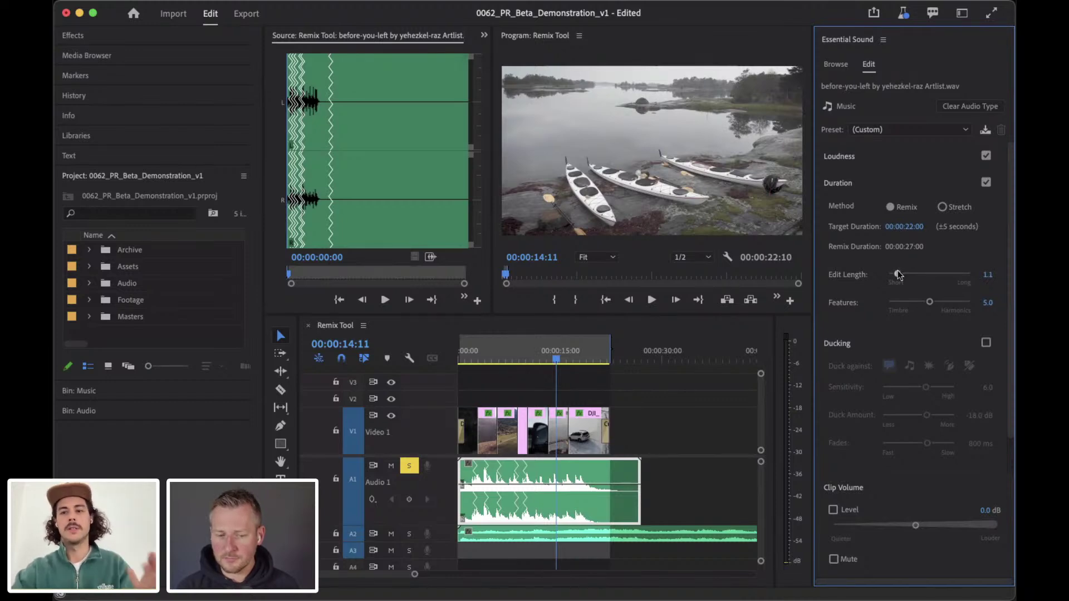
pyautogui.moveTo(899, 275); pyautogui.dragTo(897, 273)
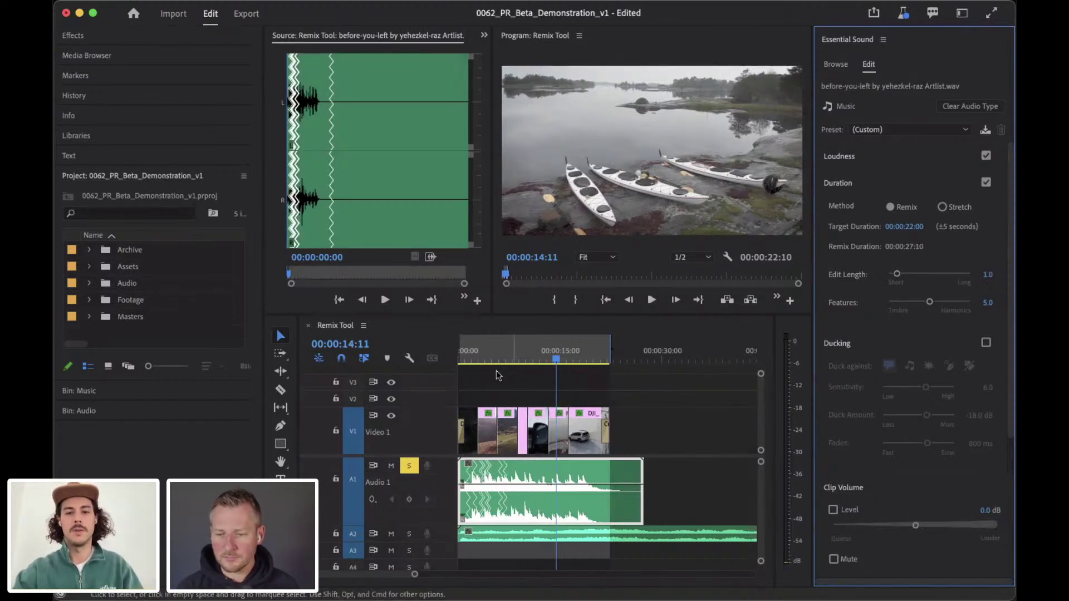
# Play the sequence from the start to hear the shorter remix segments, stopping at 00:00:21:10.
pyautogui.click(485, 359)
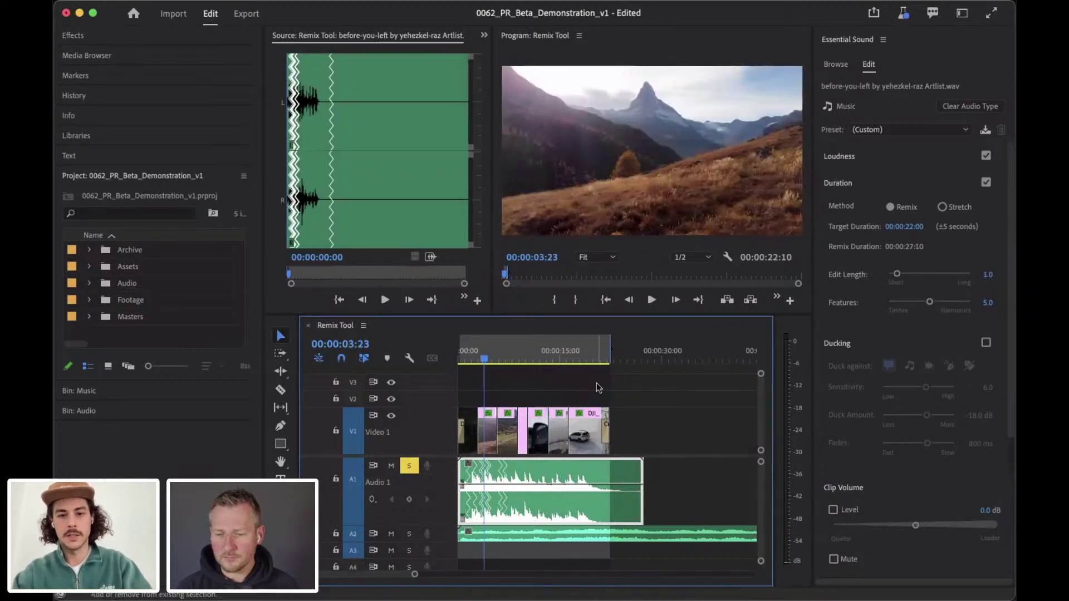
pyautogui.press('space')
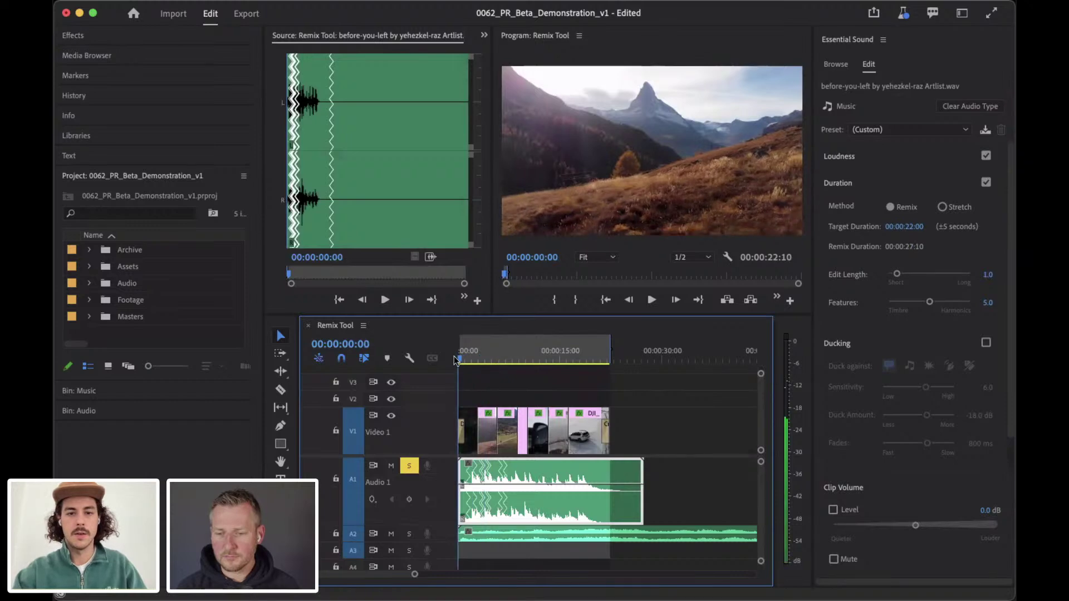
pyautogui.press('Home')
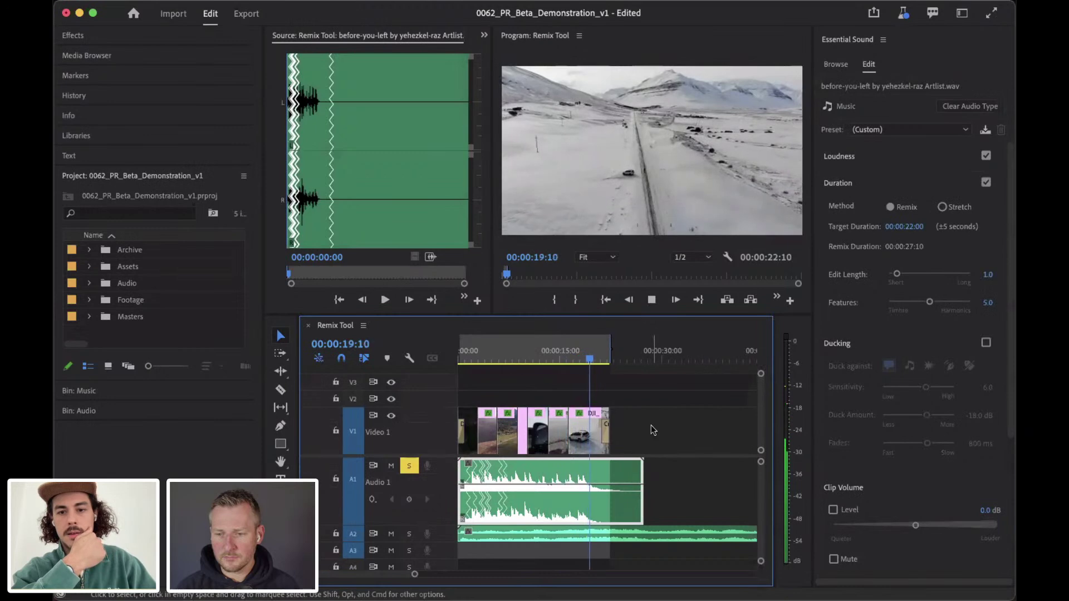
pyautogui.press('space')
# Try an Edit Length of 8.8 on the remixed clip and scrub through its edit points to 00:00:15:03.
pyautogui.moveTo(900, 269); pyautogui.dragTo(921, 273)
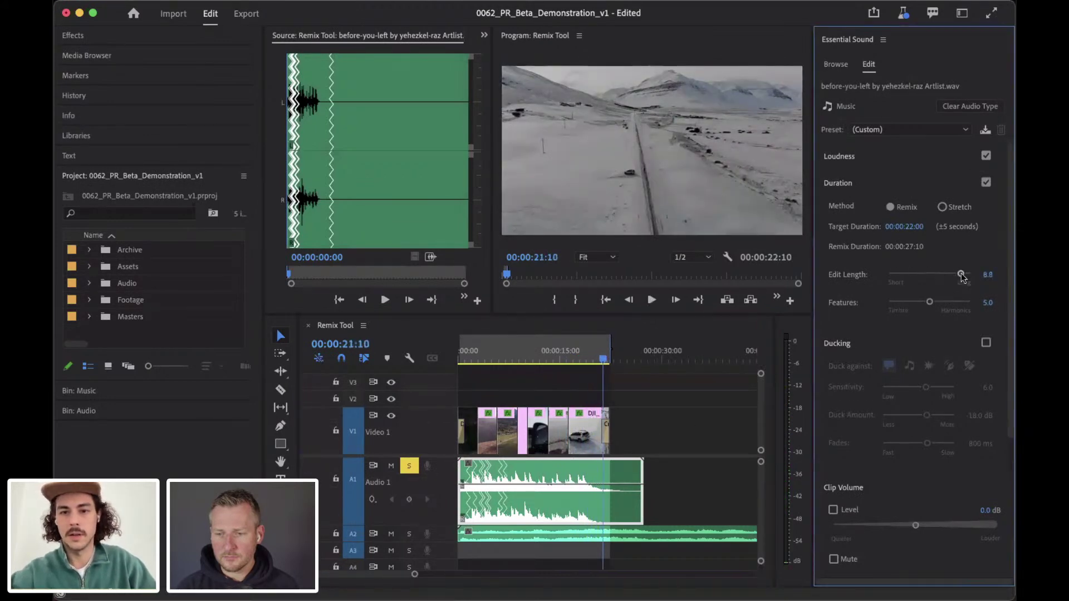
pyautogui.moveTo(502, 358); pyautogui.dragTo(560, 359)
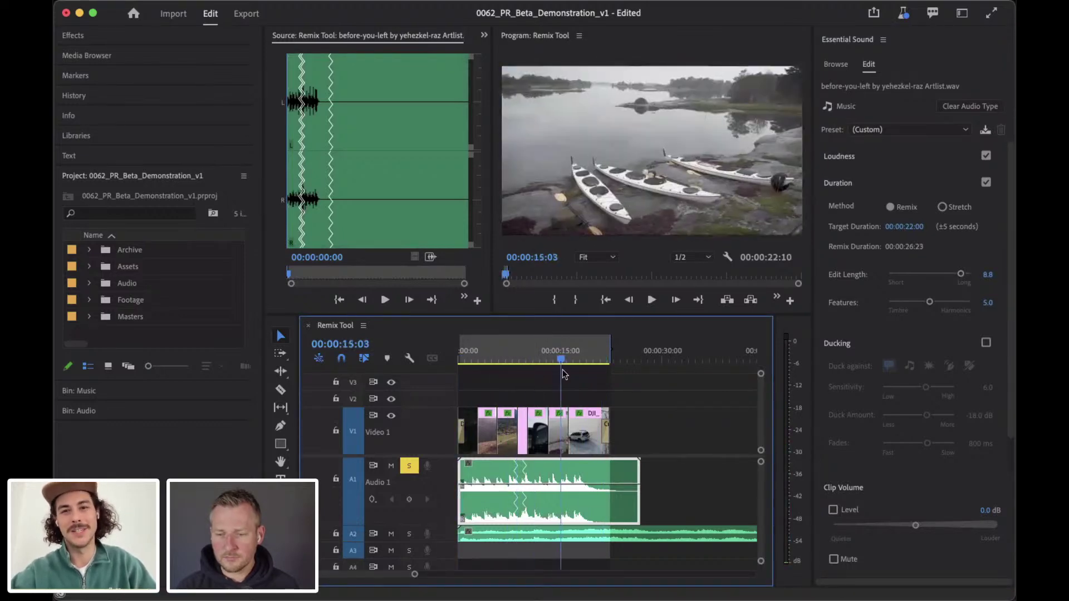
# Set the remixed clip's Edit Length to 0.9 and its Features balance to 5.1.
pyautogui.moveTo(953, 275); pyautogui.dragTo(928, 303)
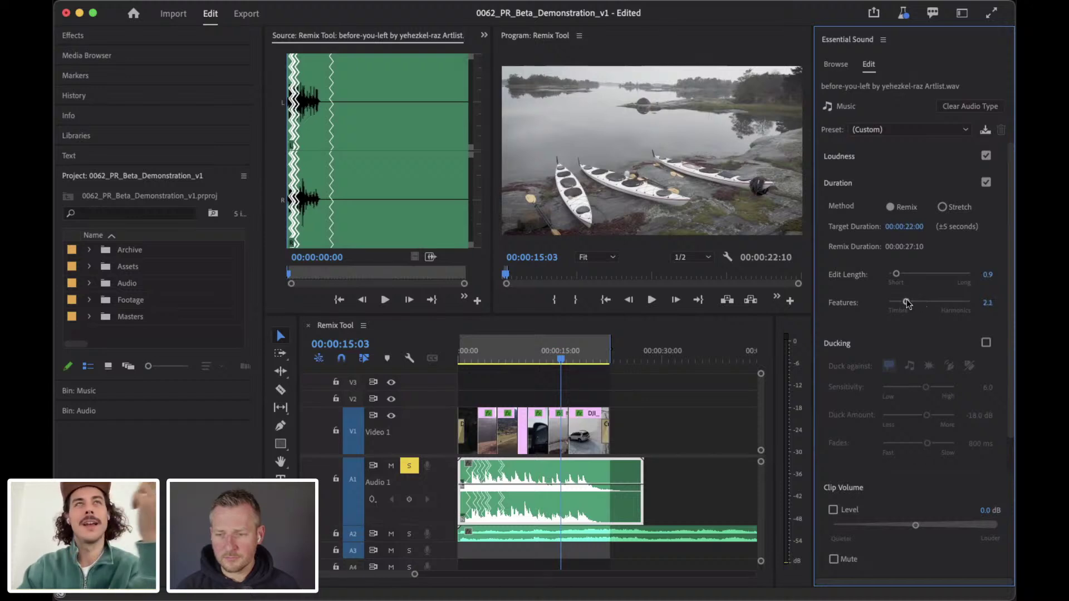
pyautogui.moveTo(907, 302); pyautogui.dragTo(904, 304)
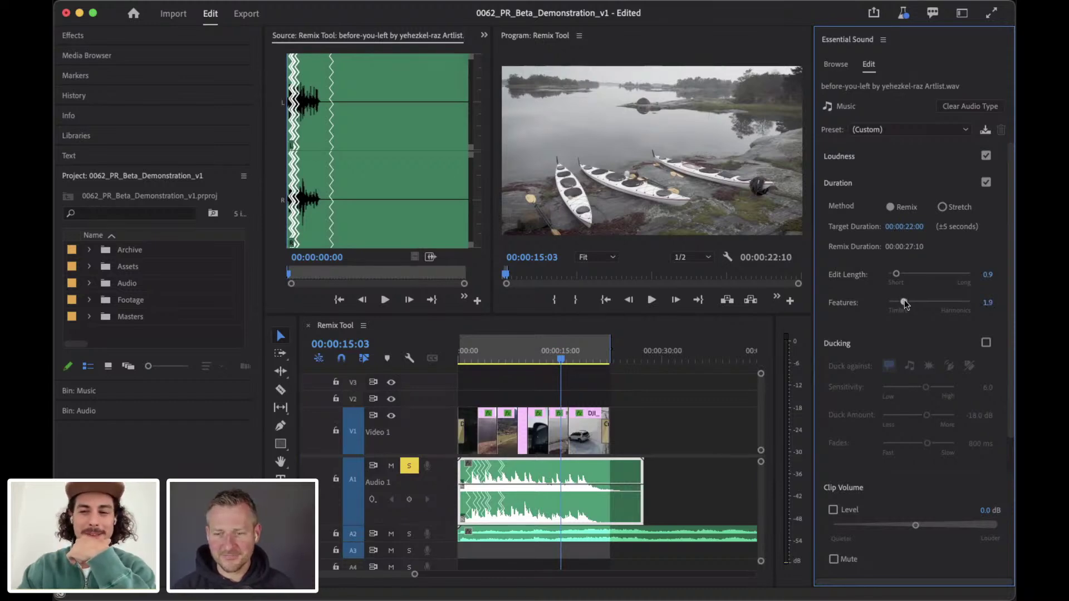
pyautogui.moveTo(950, 302); pyautogui.dragTo(918, 303)
# Go to the next group of clips in the sequence and select the my-lord music clip on A1.
pyautogui.press('\\')
pyautogui.scroll(-1, 530, 516)
pyautogui.scroll(-1, 530, 516)
pyautogui.scroll(1, 530, 516)
pyautogui.scroll(5, 632, 489)
pyautogui.scroll(-2, 633, 489)
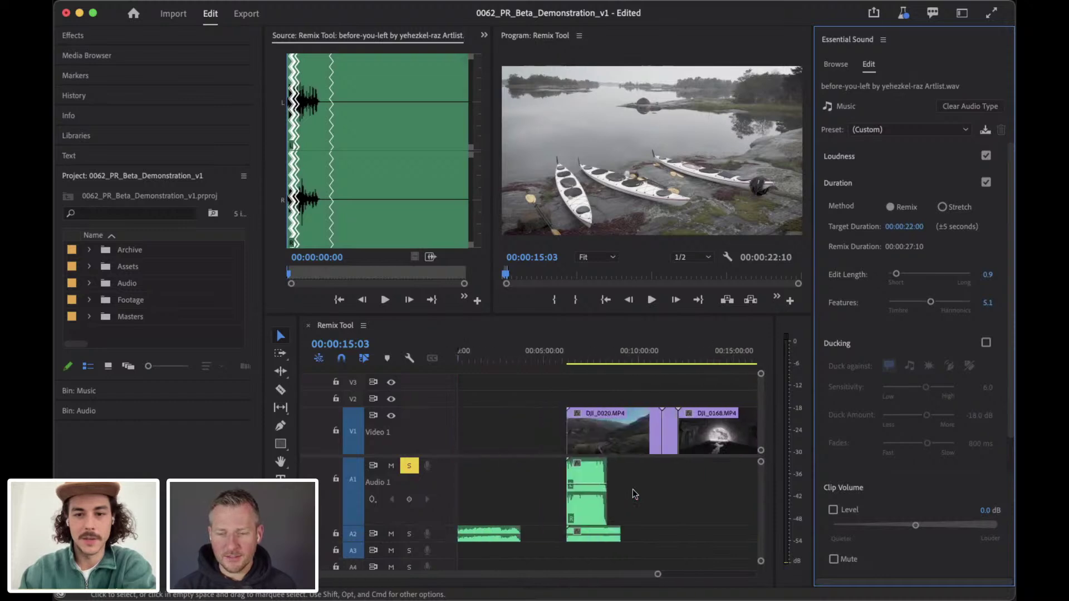
pyautogui.click(598, 473)
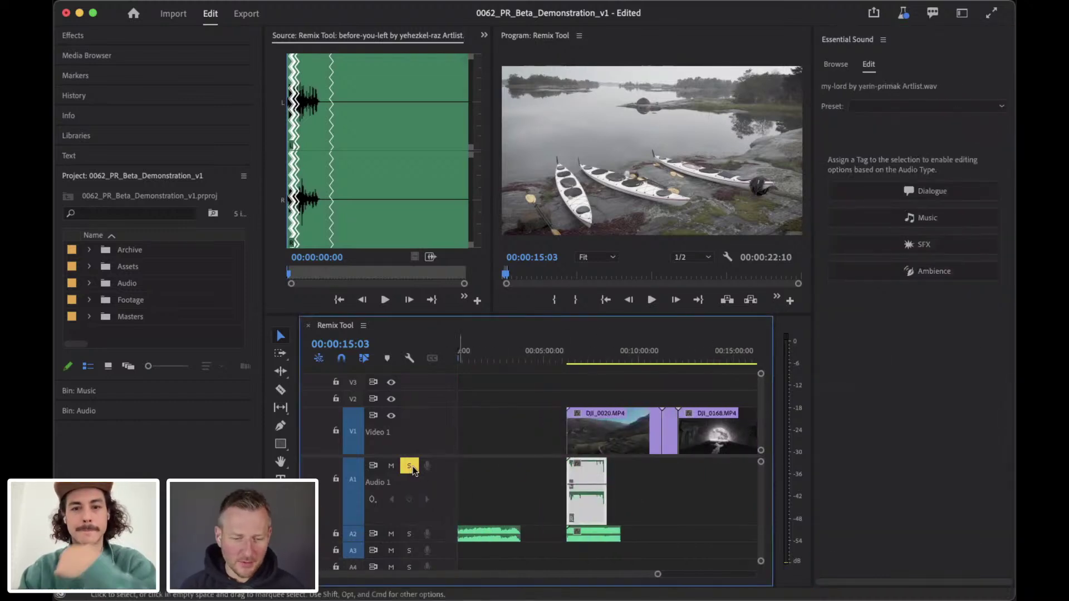
# Solo A2 instead of A1 and play the waste-our-time music clip around 00:06:33:15, adjusting the system volume.
pyautogui.click(590, 530)
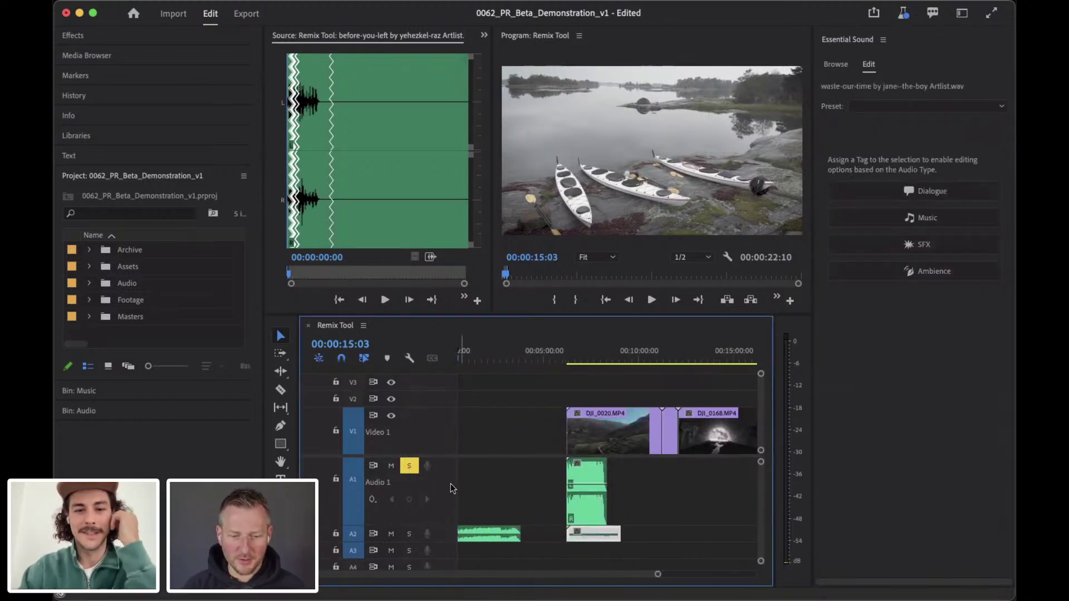
pyautogui.click(410, 466)
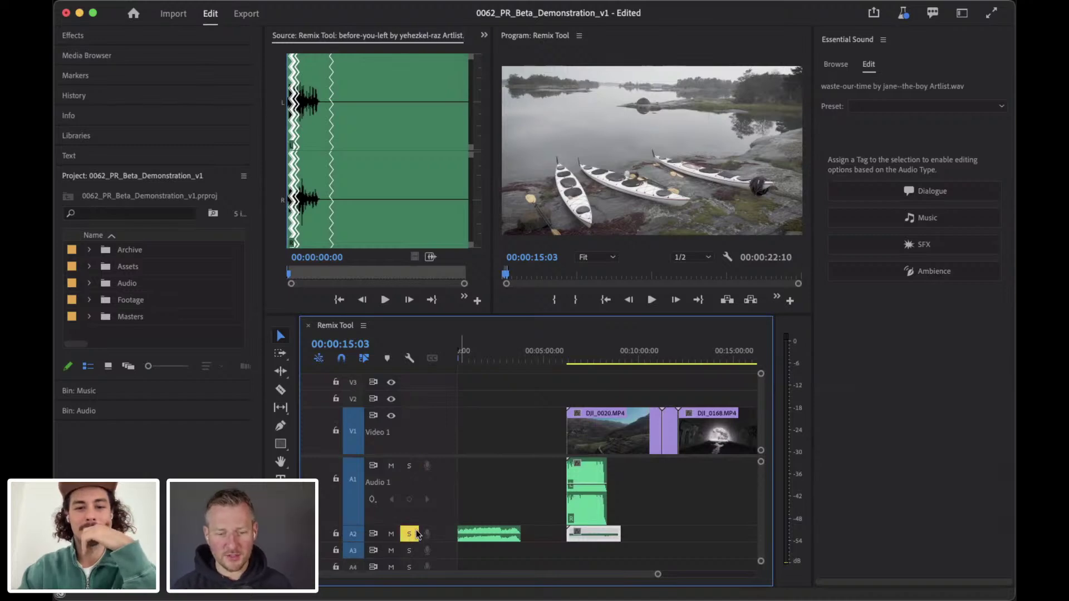
pyautogui.scroll(5, 584, 515)
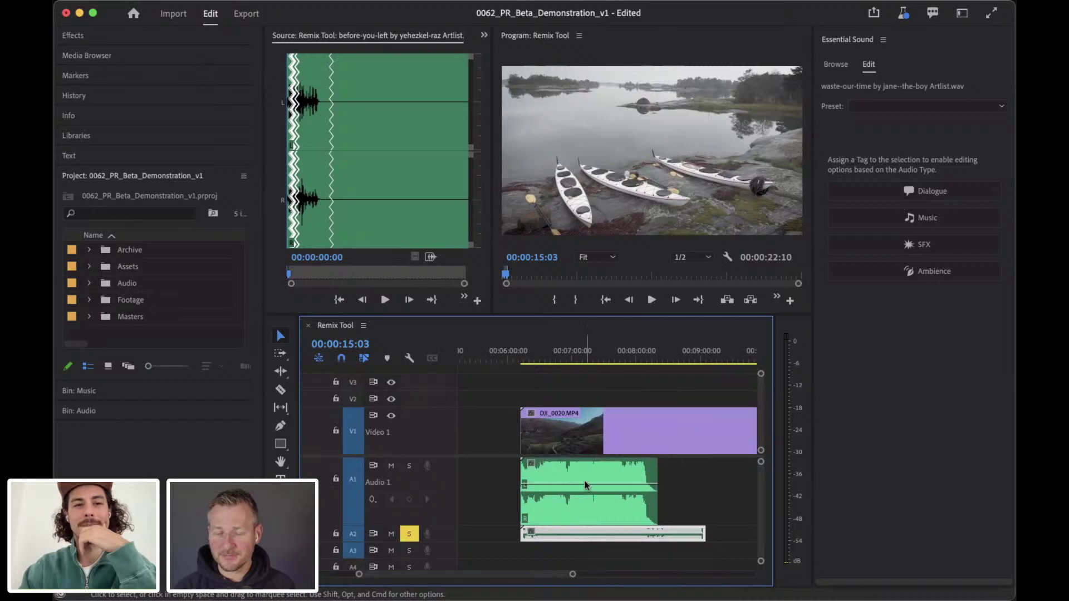
pyautogui.click(543, 351)
pyautogui.press('space')
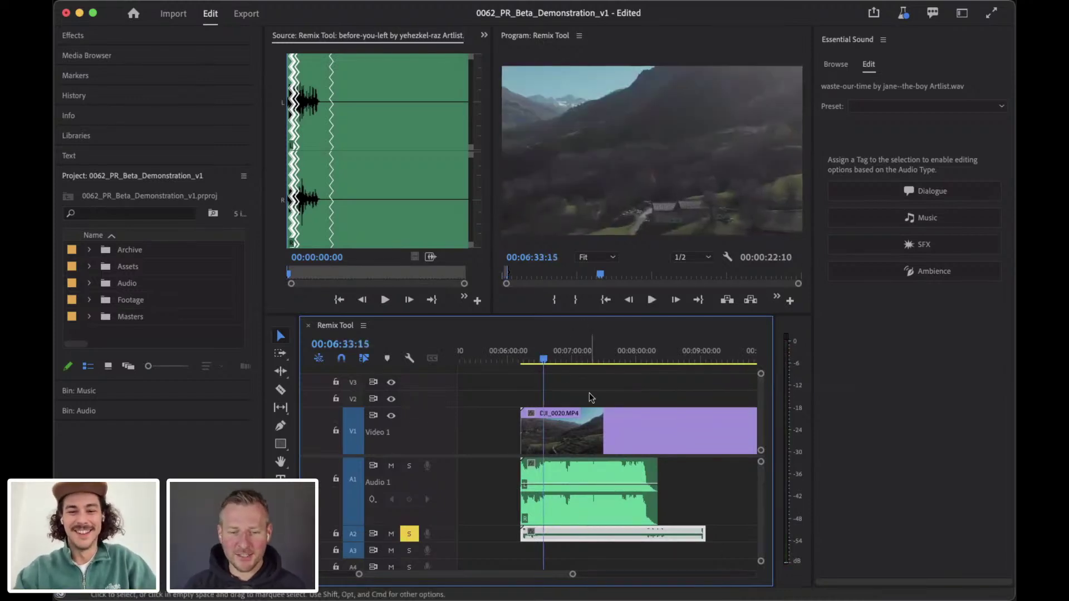
pyautogui.press('XF86AudioLowerVolume')
pyautogui.press('XF86AudioRaiseVolume')
pyautogui.press('XF86AudioRaiseVolume')
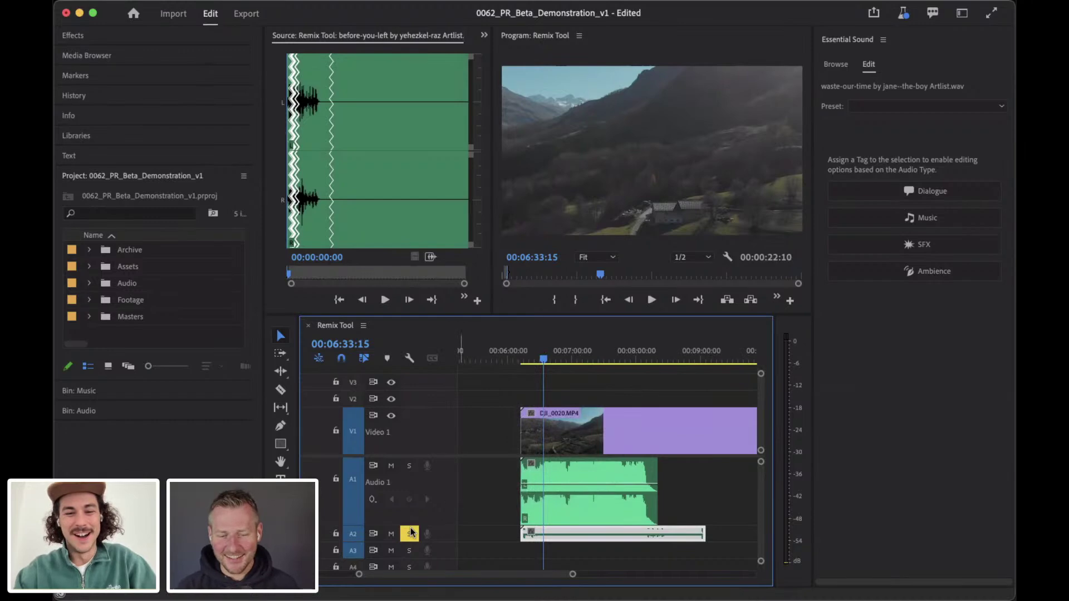
# Solo A1 again, play the my-lord music clip from 00:06:26:18 and stop at 00:06:29:07 with that clip selected.
pyautogui.moveTo(543, 355); pyautogui.dragTo(536, 354)
pyautogui.press('space')
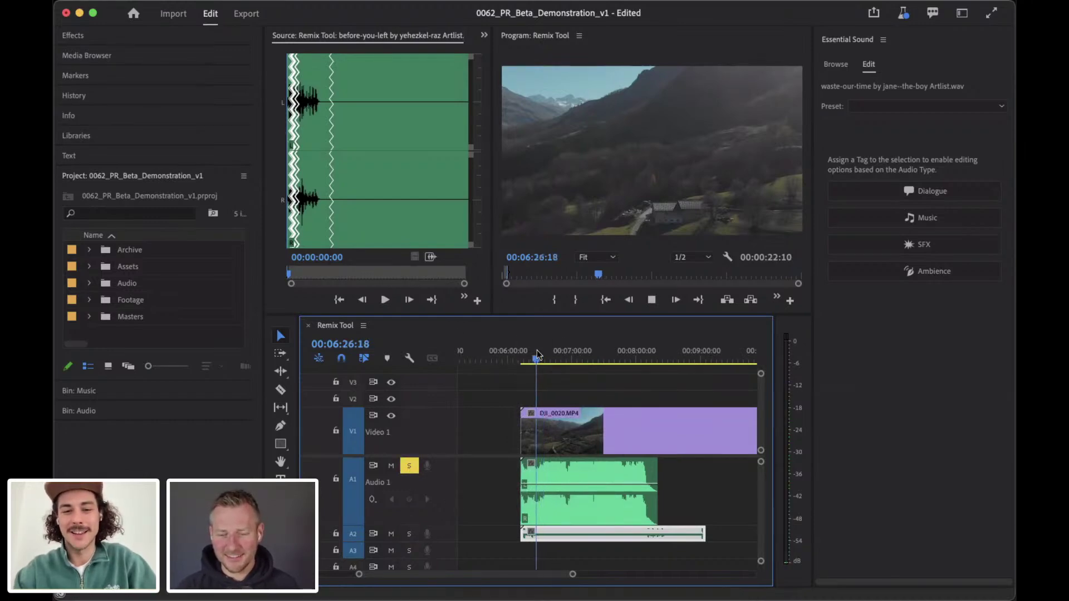
pyautogui.press('space')
pyautogui.press('space')
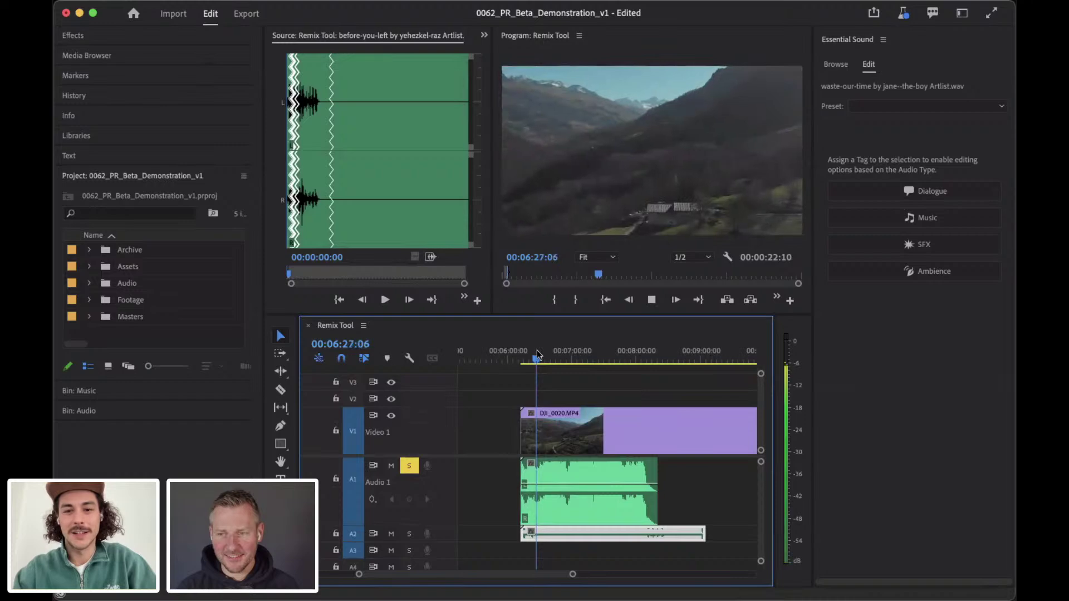
pyautogui.click(574, 475)
pyautogui.press('space')
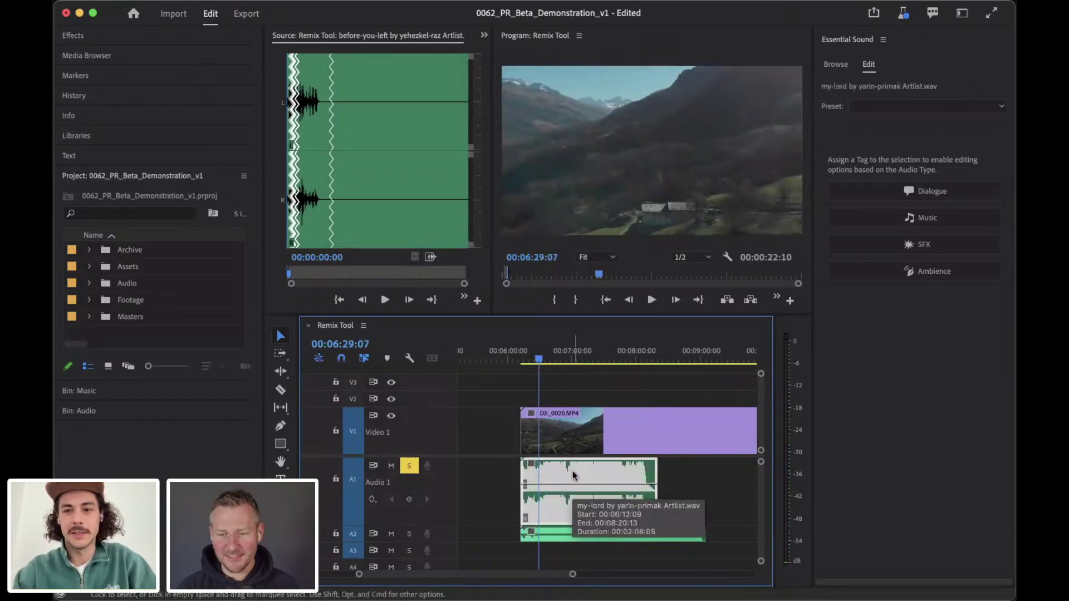
# Mark In and Out around the current group of video clips, from 00:06:12:09 to 00:19:47:19.
pyautogui.hscroll(5, 670, 453)
pyautogui.scroll(-5, 671, 452)
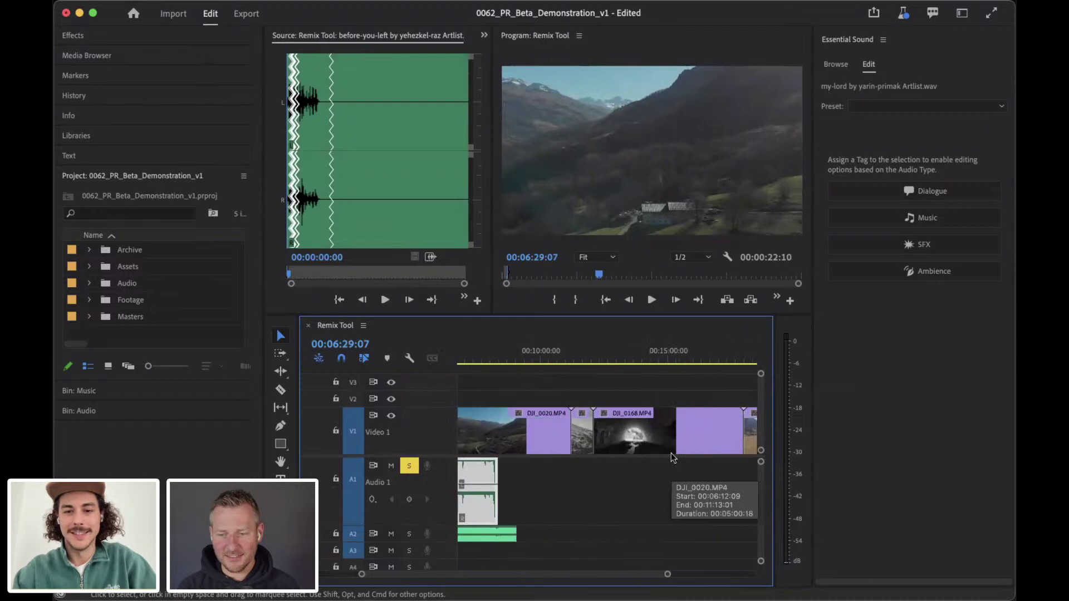
pyautogui.click(517, 361)
pyautogui.click(548, 392)
pyautogui.press('Down')
pyautogui.press('i')
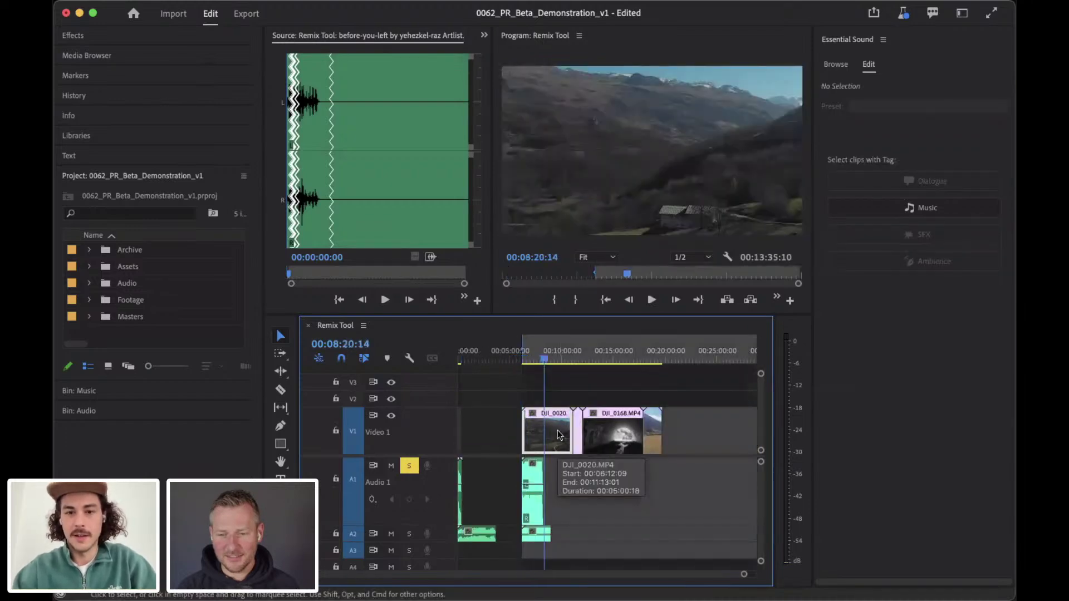
pyautogui.press('Down')
pyautogui.press('Down')
pyautogui.press('Down')
pyautogui.press('o')
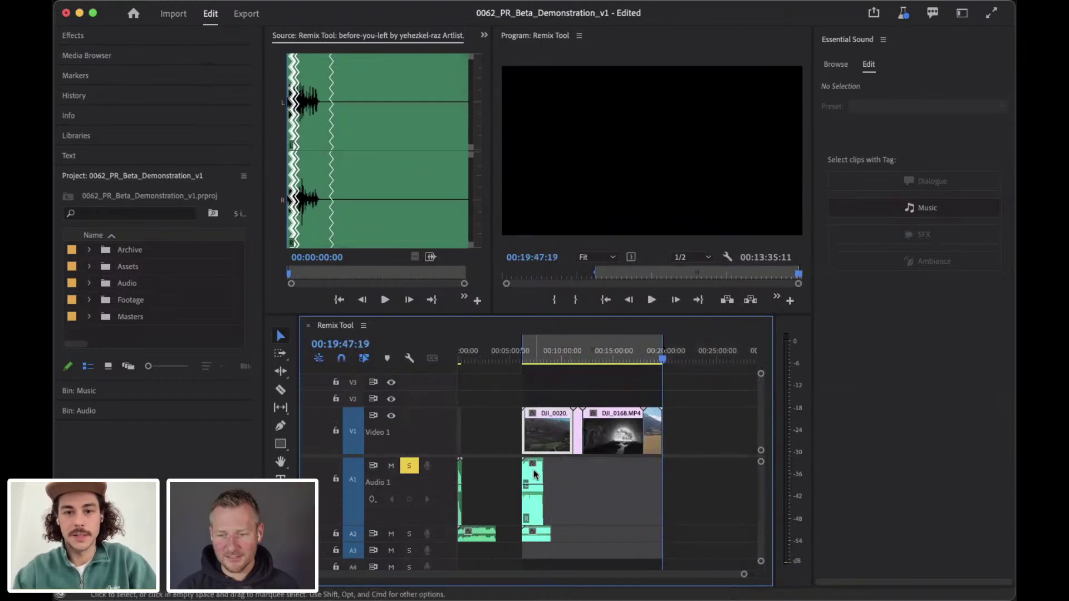
# Tag the my-lord clip on A1 as Music and enable Duration with the Remix method.
pyautogui.click(533, 490)
pyautogui.click(938, 216)
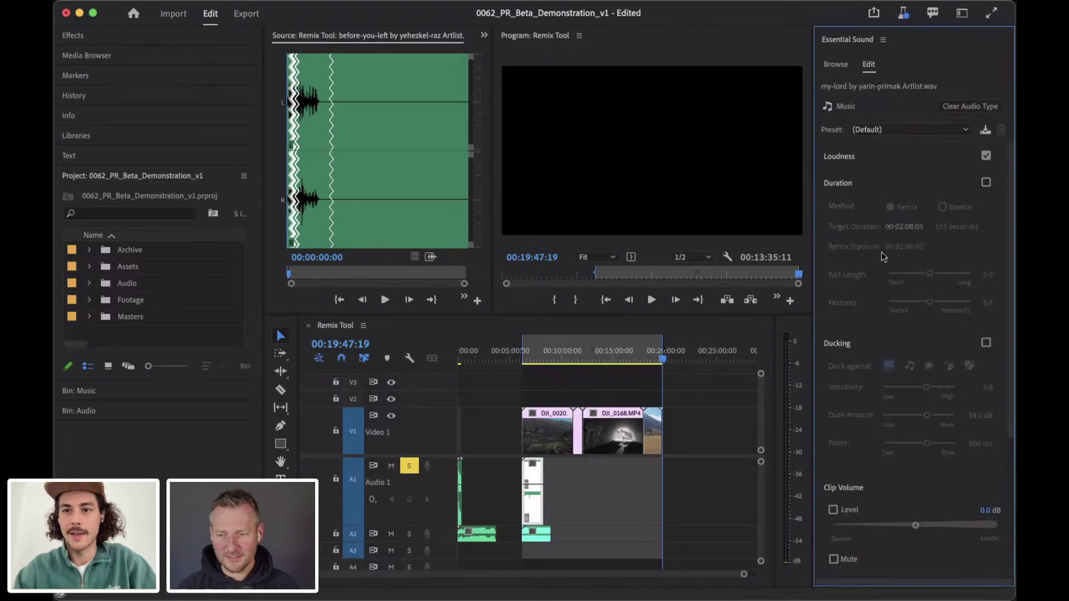
pyautogui.click(580, 466)
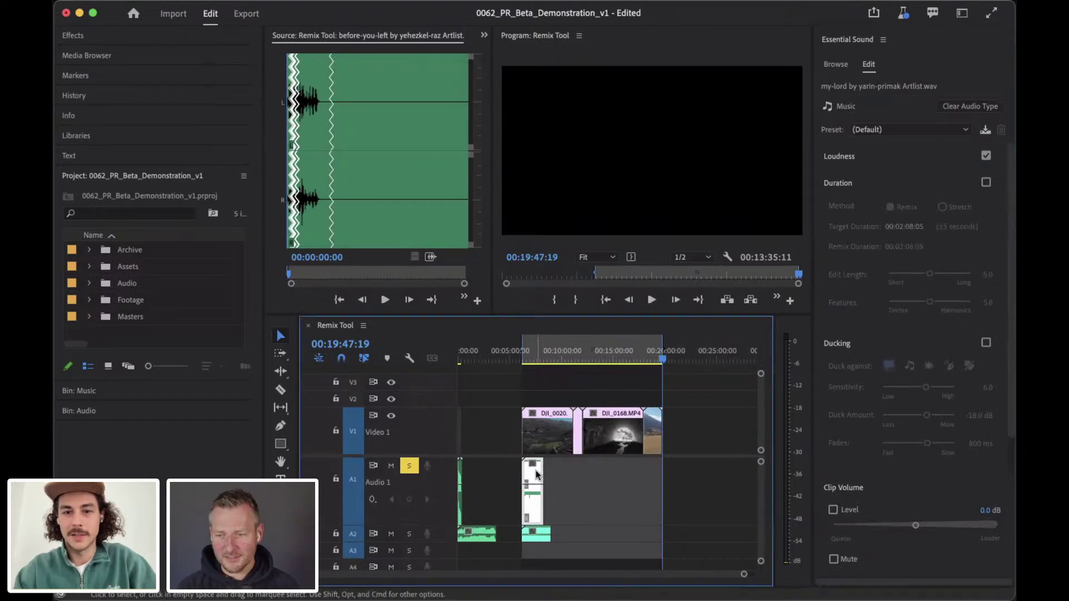
pyautogui.click(985, 183)
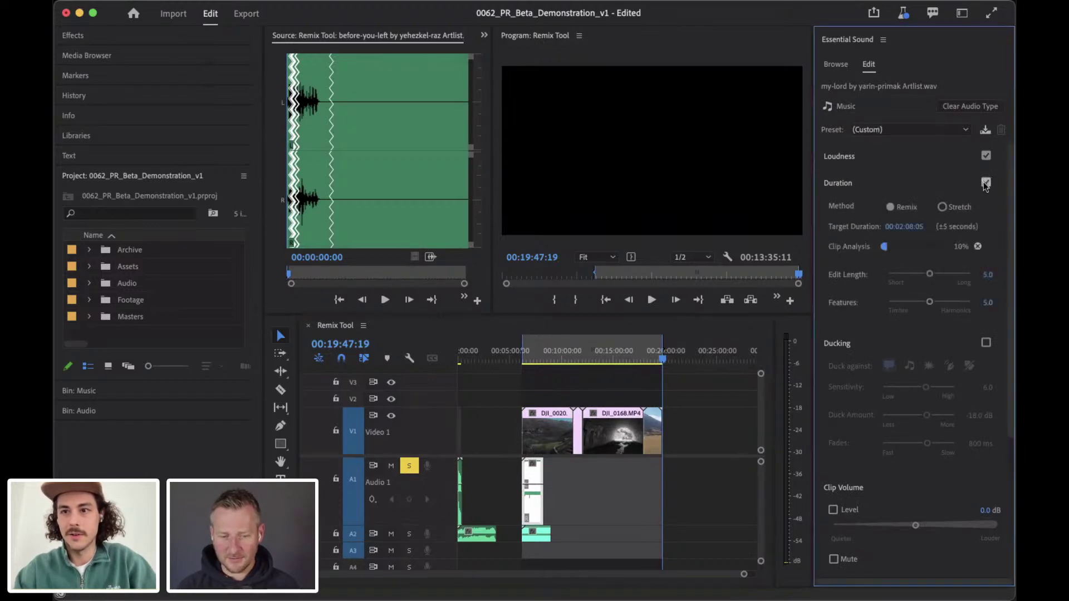
# Set the my-lord clip's remix Target Duration to 00:13:35:05.
pyautogui.click(905, 228)
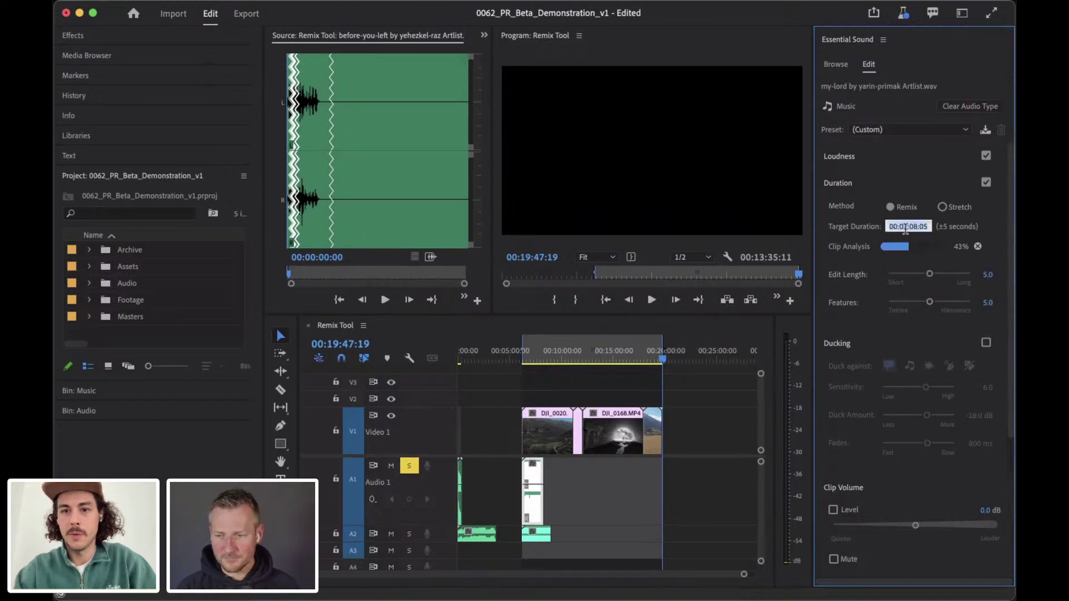
pyautogui.click(906, 226)
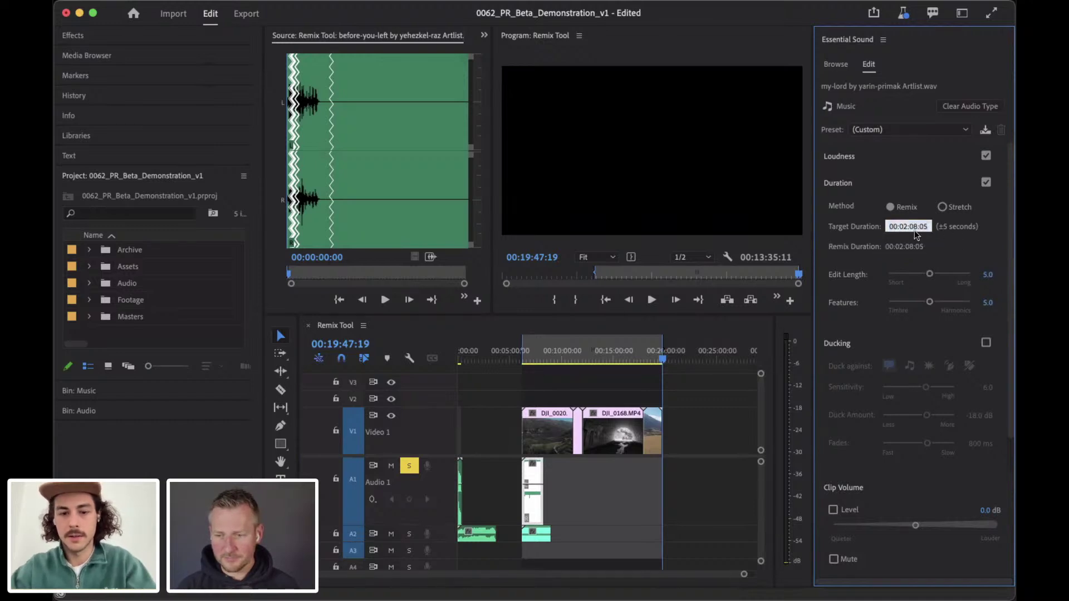
pyautogui.press('BackSpace')
pyautogui.press('BackSpace')
pyautogui.press('BackSpace')
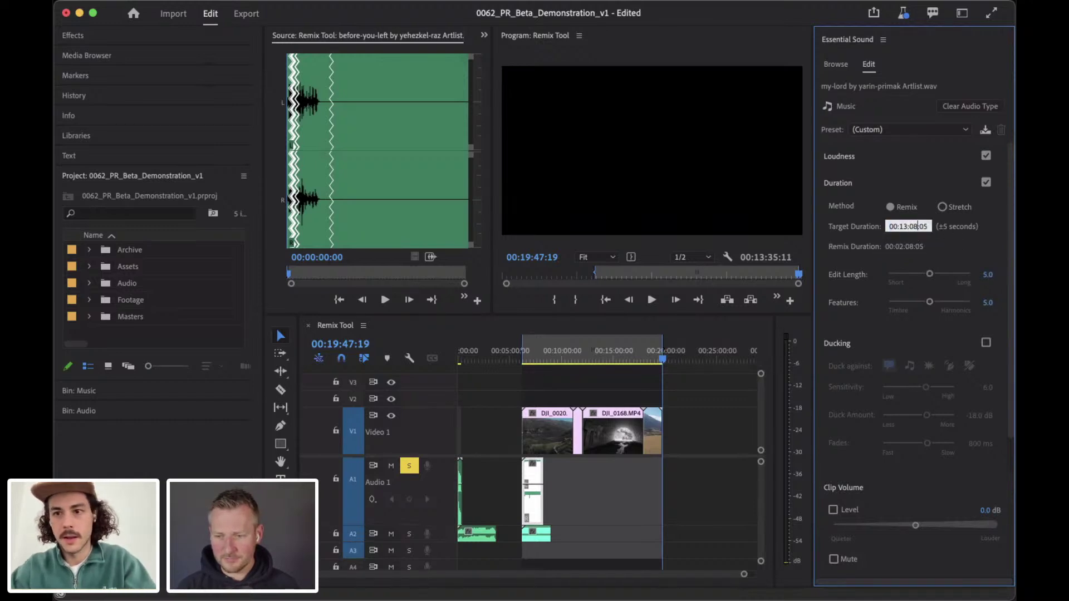
pyautogui.write('13:35:')
pyautogui.press('Return')
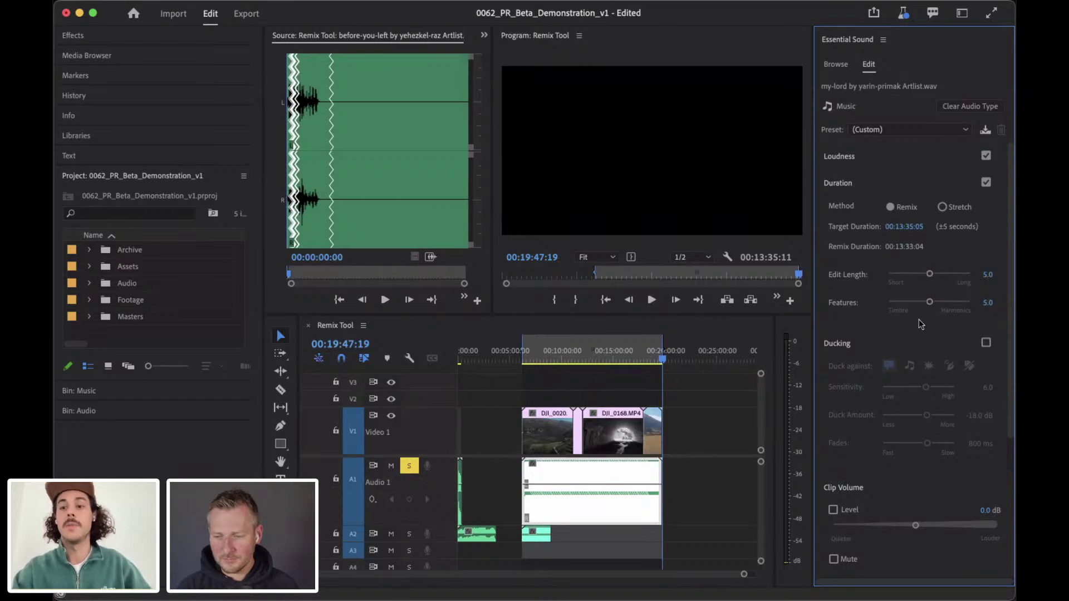
# Maximize the timeline and examine the edit points along the remixed my-lord clip.
pyautogui.scroll(4, 644, 466)
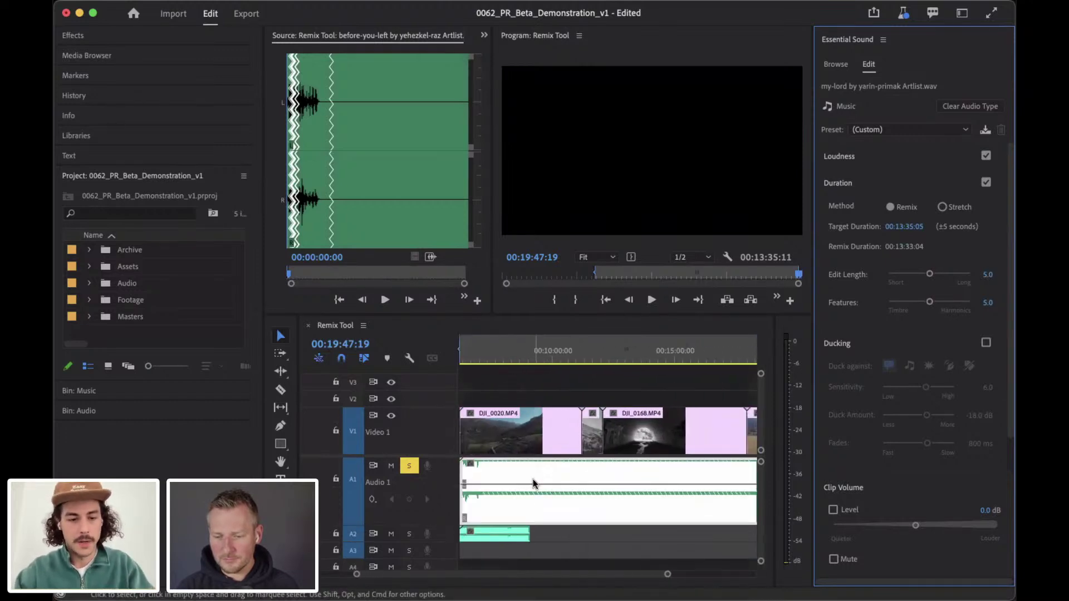
pyautogui.press('`')
pyautogui.click(537, 405)
pyautogui.scroll(5, 493, 330)
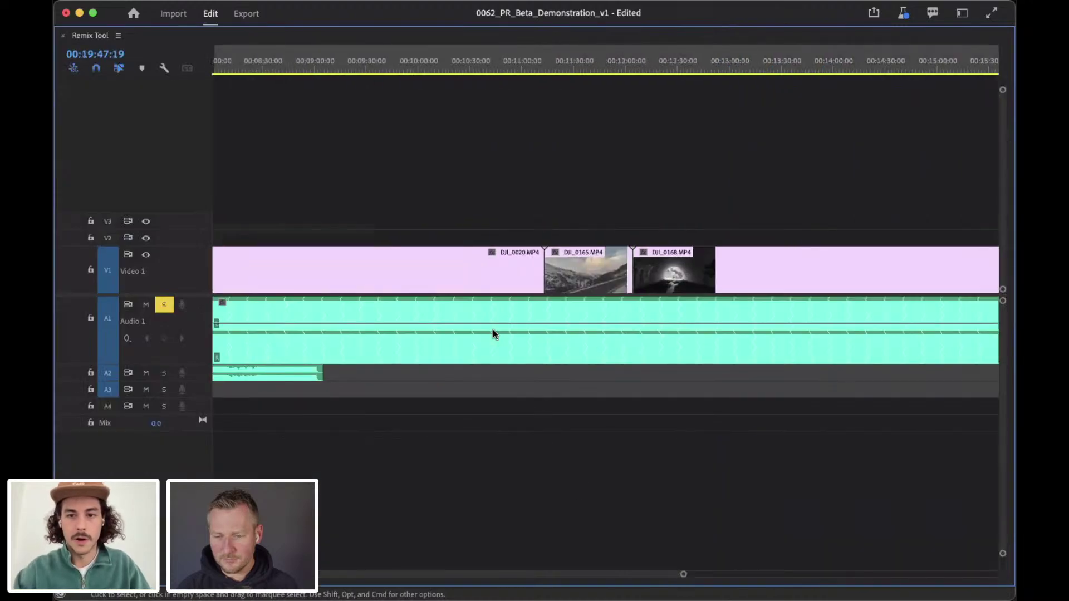
pyautogui.scroll(-5, 358, 319)
pyautogui.scroll(5, 358, 320)
# Play the remixed my-lord clip from about 00:07:04:01 to 00:07:15:24 with the system volume lowered.
pyautogui.click(339, 64)
pyautogui.moveTo(339, 64); pyautogui.dragTo(357, 65)
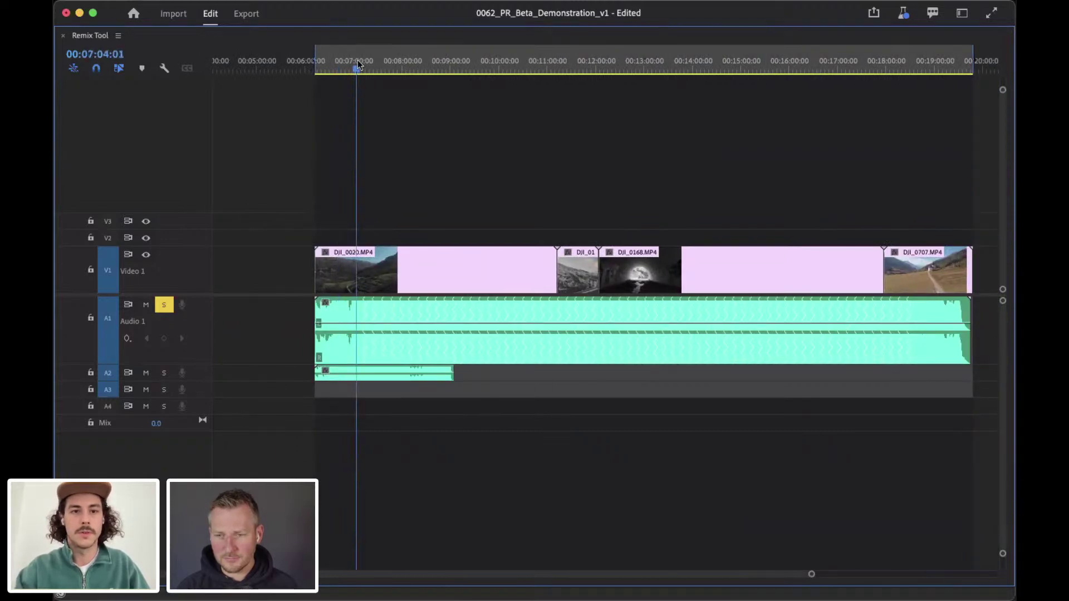
pyautogui.press('XF86AudioLowerVolume')
pyautogui.press('XF86AudioLowerVolume')
pyautogui.press('XF86AudioLowerVolume')
pyautogui.press('XF86AudioLowerVolume')
pyautogui.press('XF86AudioLowerVolume')
pyautogui.press('XF86AudioLowerVolume')
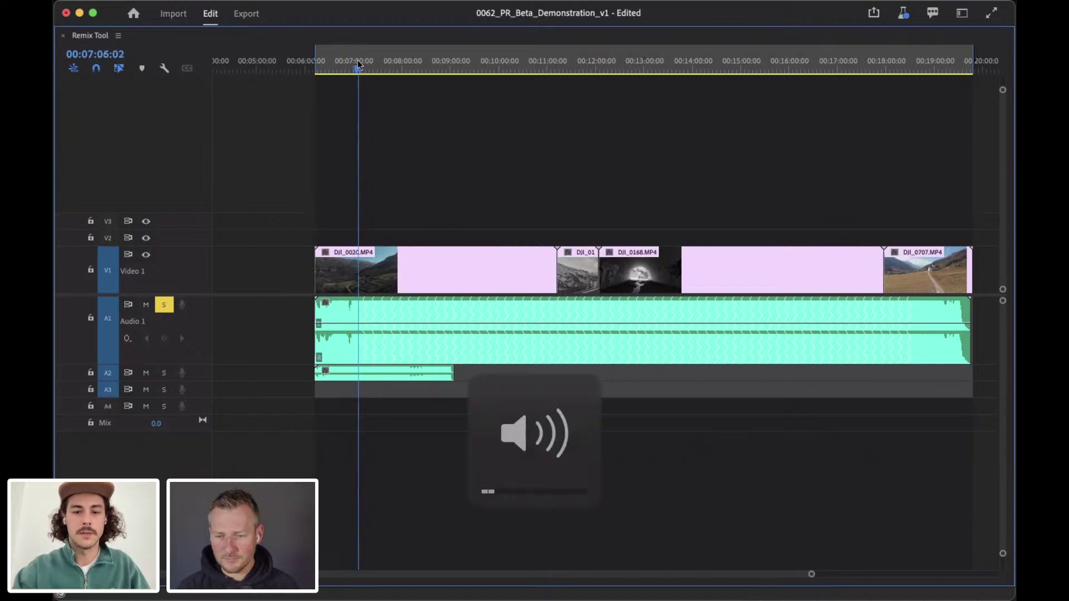
pyautogui.press('XF86AudioLowerVolume')
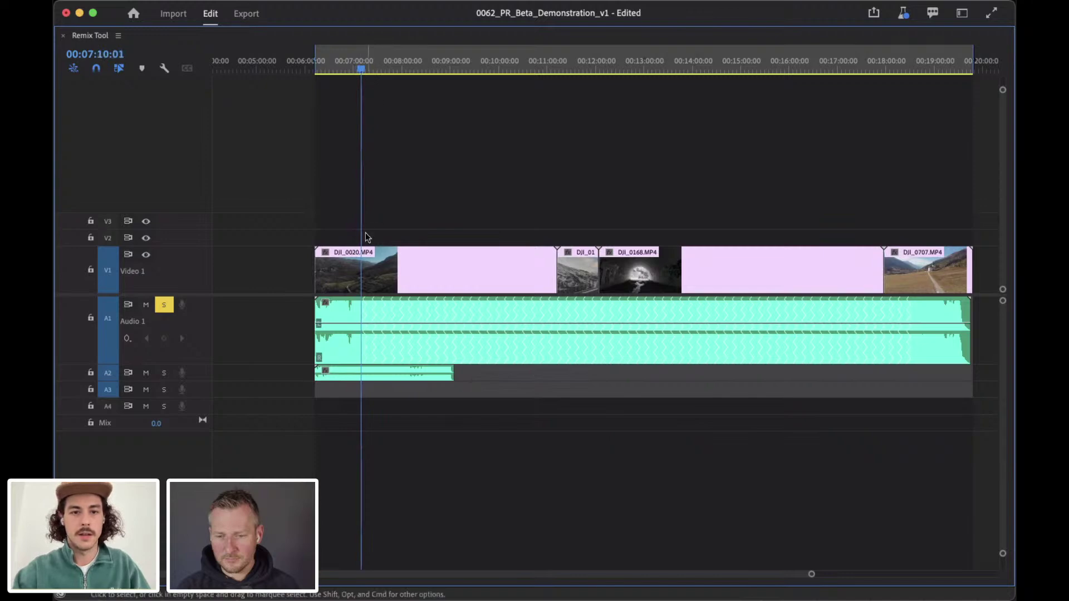
pyautogui.scroll(5, 373, 256)
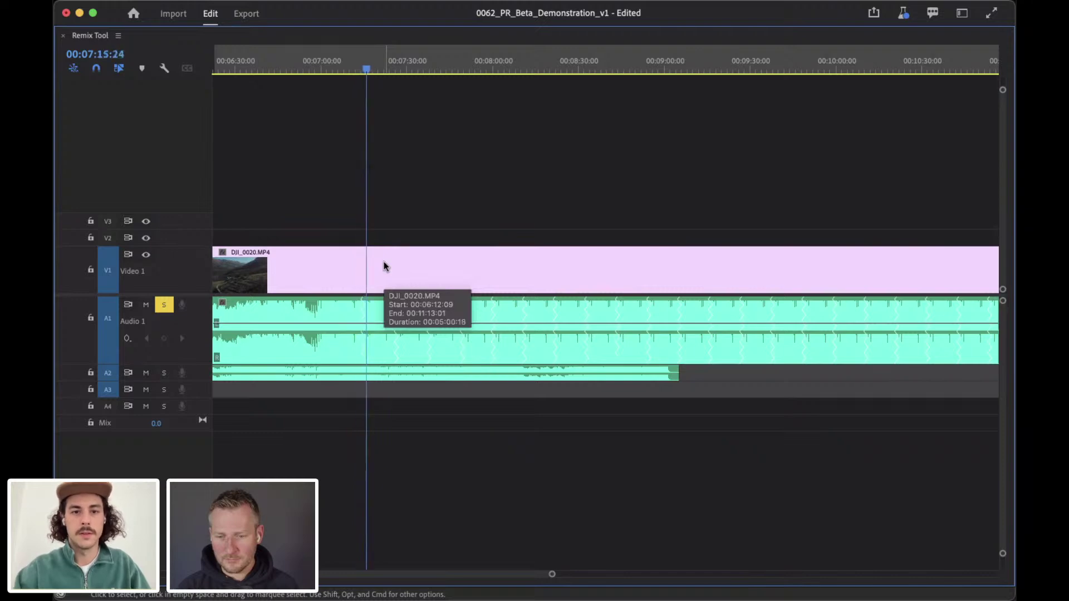
# Restore the full workspace and scrub to 00:18:53:07 near the end of the remixed my-lord clip.
pyautogui.press('`')
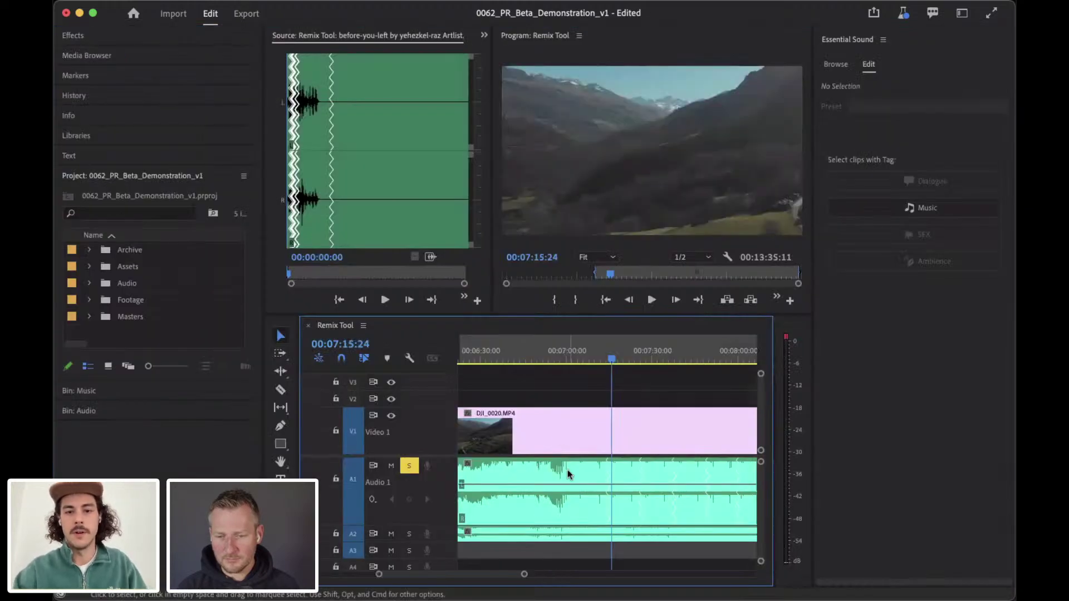
pyautogui.press('super+z')
pyautogui.press('super+z')
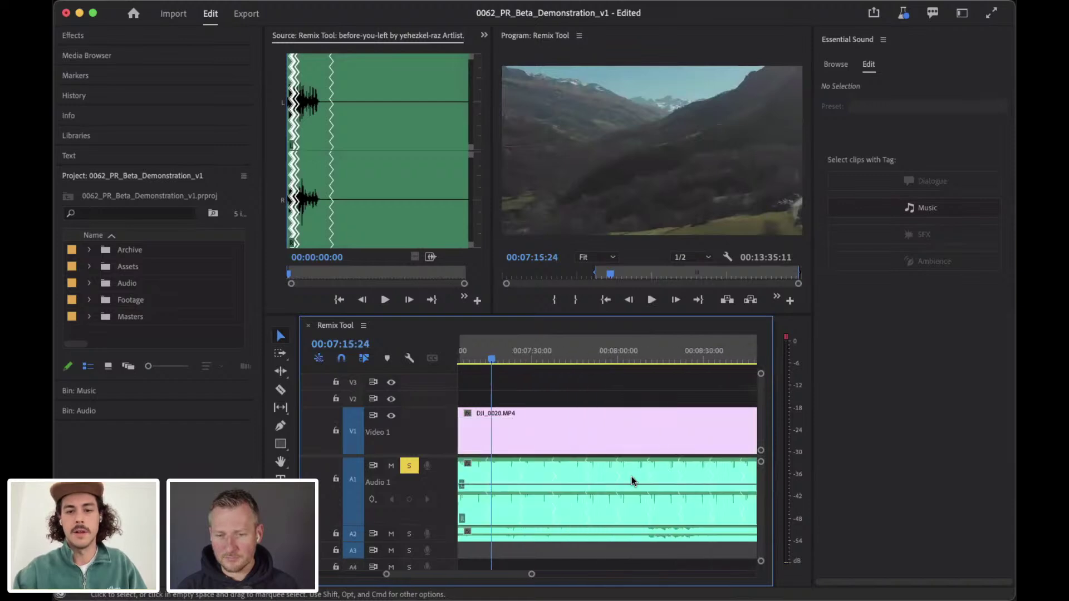
pyautogui.press('super+shift+z')
pyautogui.press('super+shift+z')
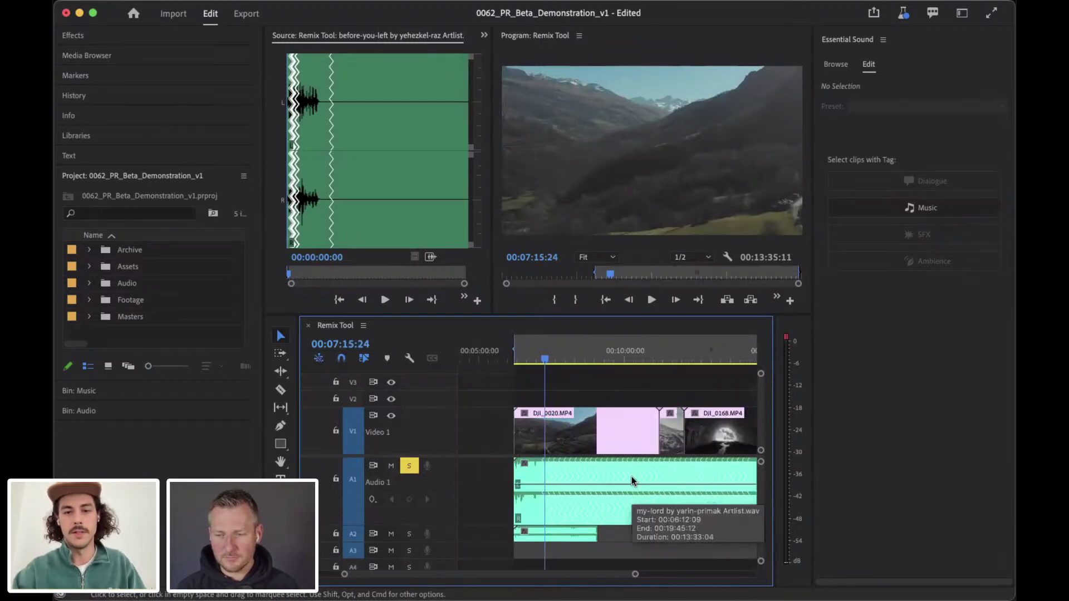
pyautogui.press('super+z')
pyautogui.press('super+shift+z')
pyautogui.moveTo(665, 354); pyautogui.dragTo(685, 354)
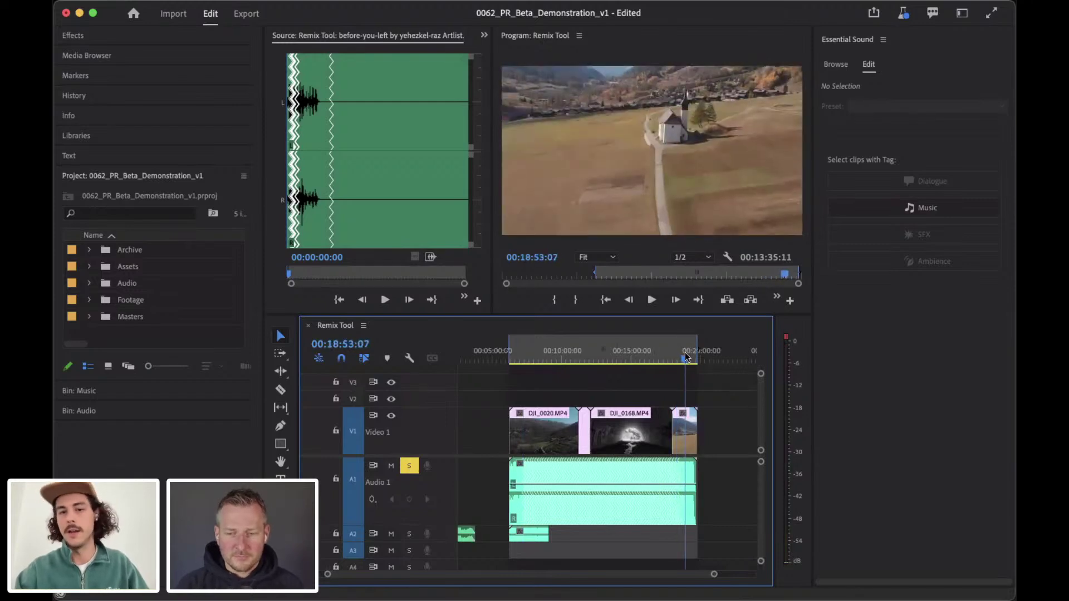